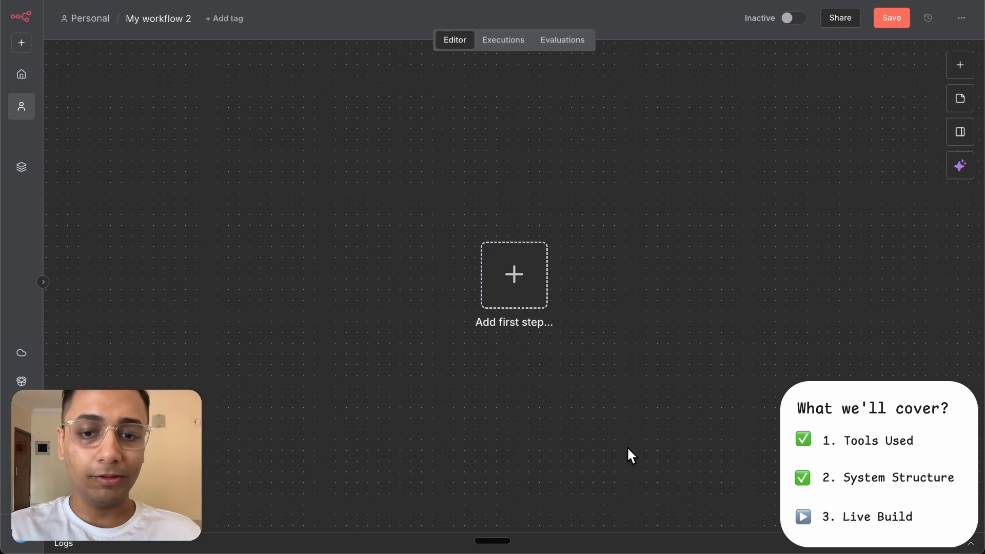
- Add an n8n Form trigger for new form events as the workflow's first step
click(509, 283)
text(form)
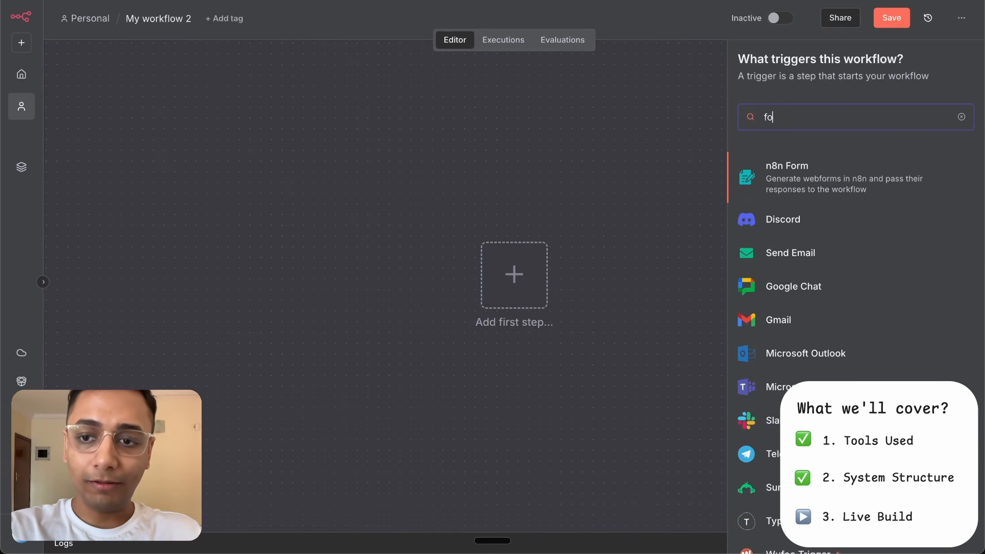
click(825, 175)
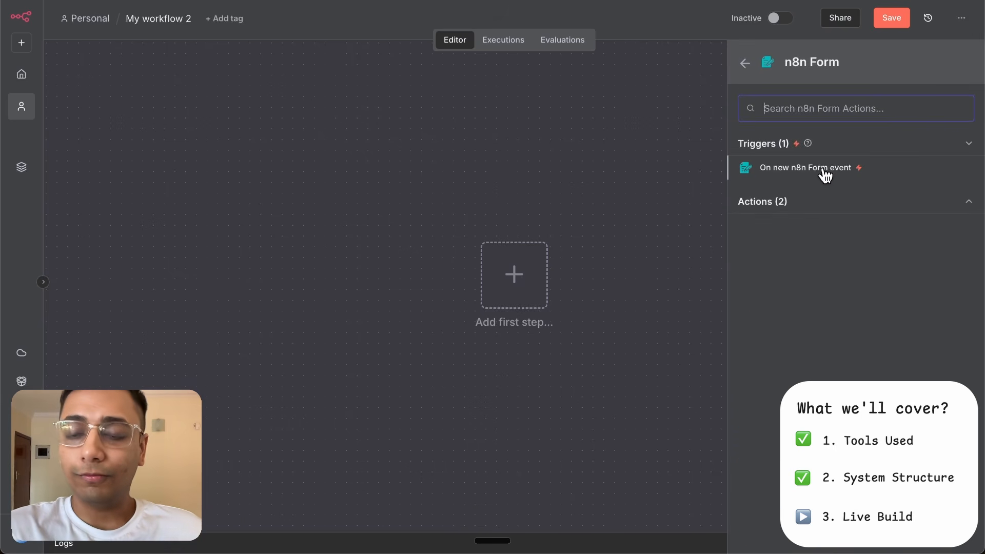
click(795, 174)
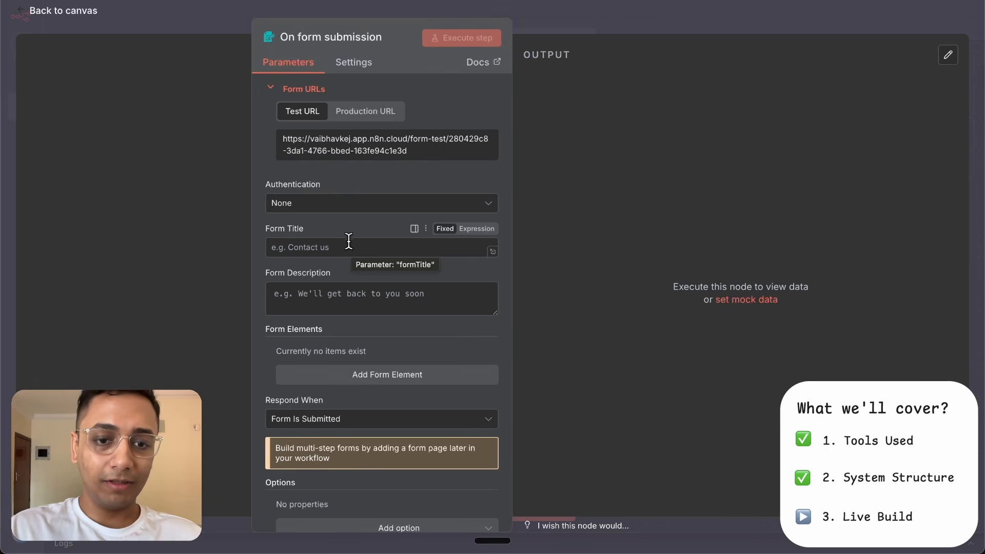
- Set the form title to "Ad Details"
click(338, 246)
text(A)
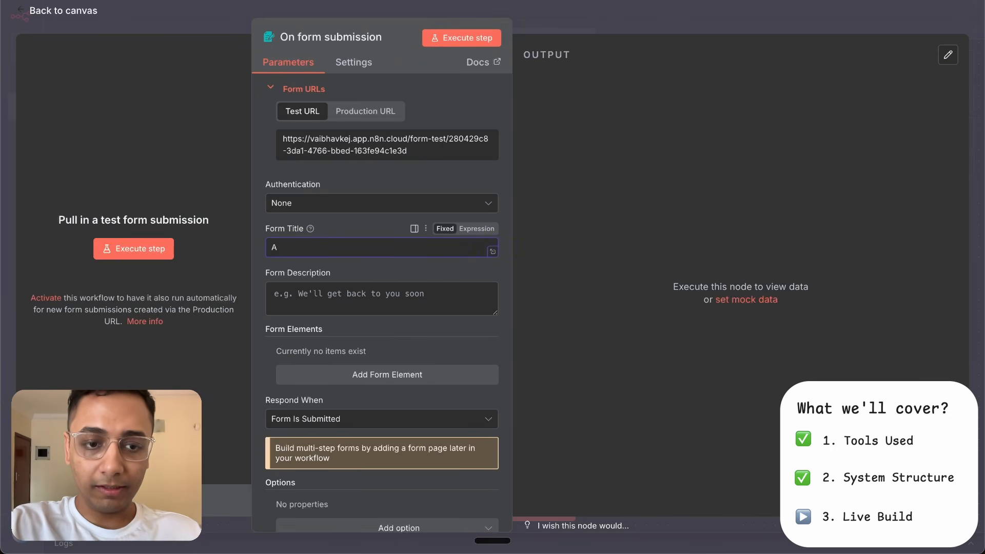
text(d e)
text( Details)
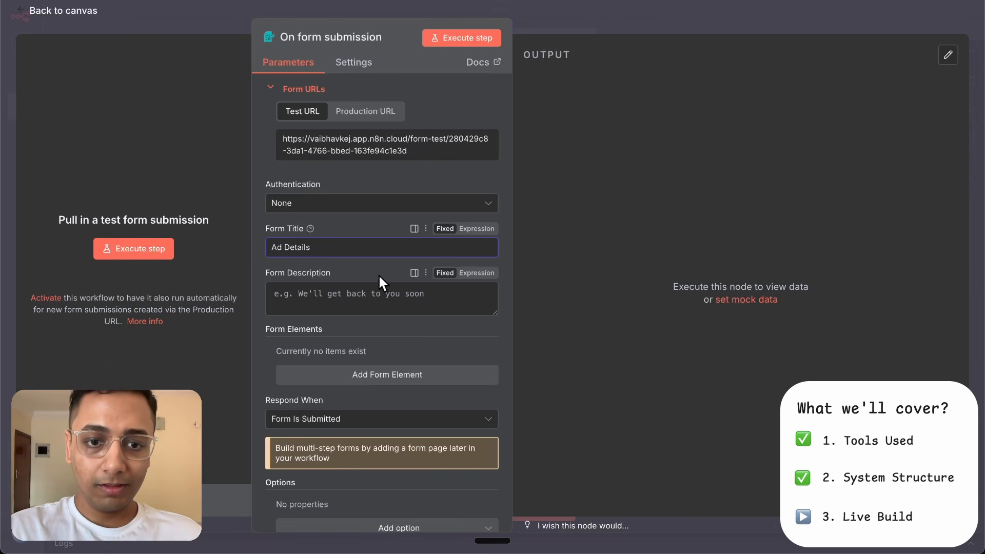
- Add a required form element named "Product Image" of type File, with multiple files turned off
scroll(380, 408, down, 1)
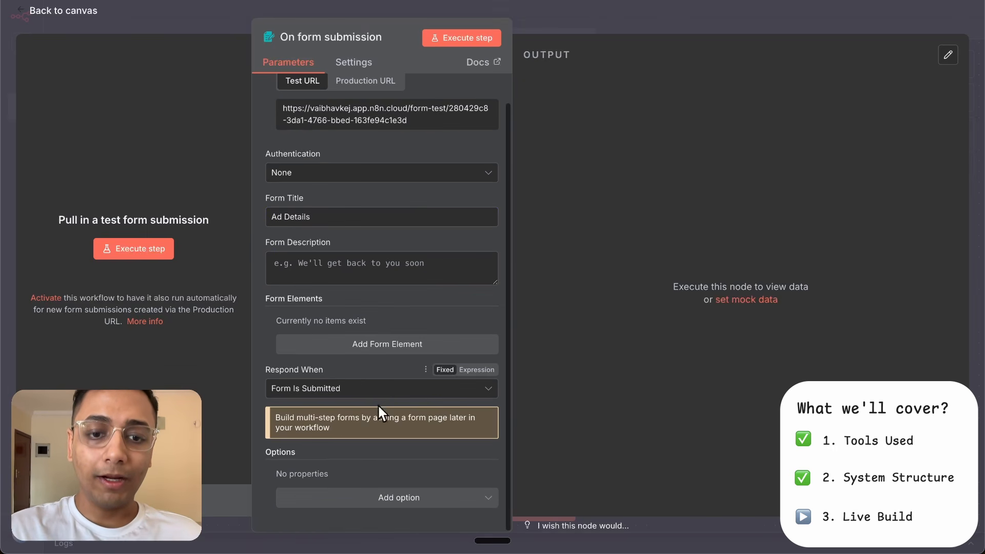
click(386, 349)
text(P)
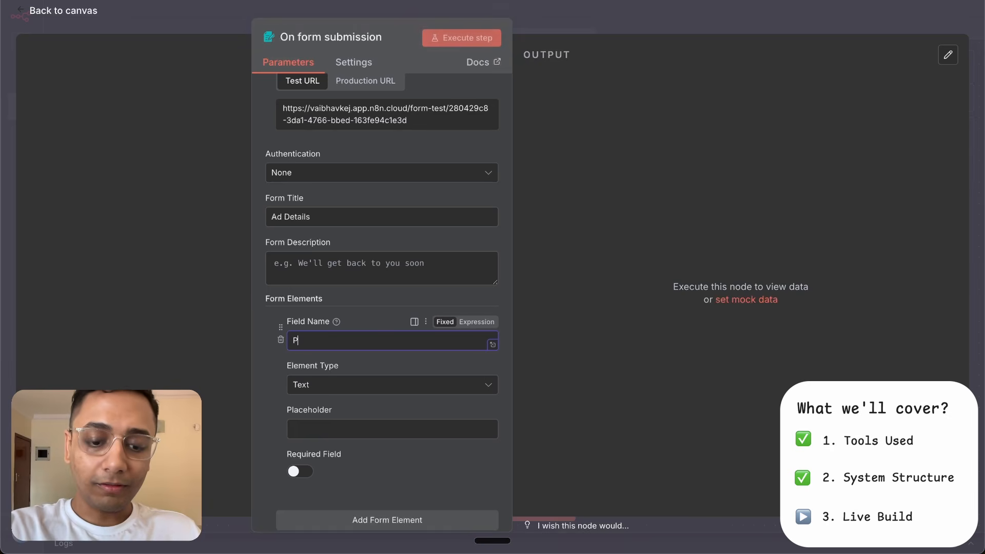
text(roduct Image)
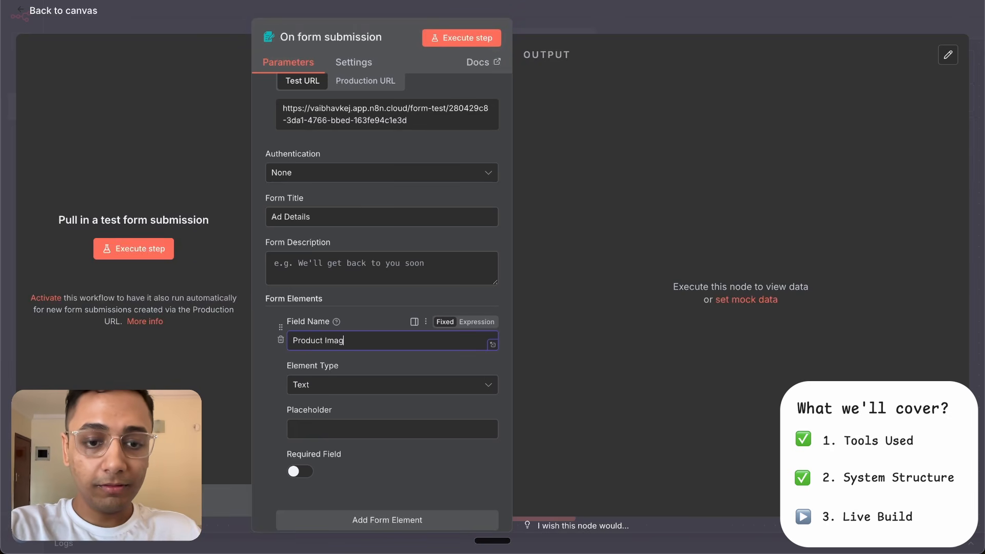
click(346, 387)
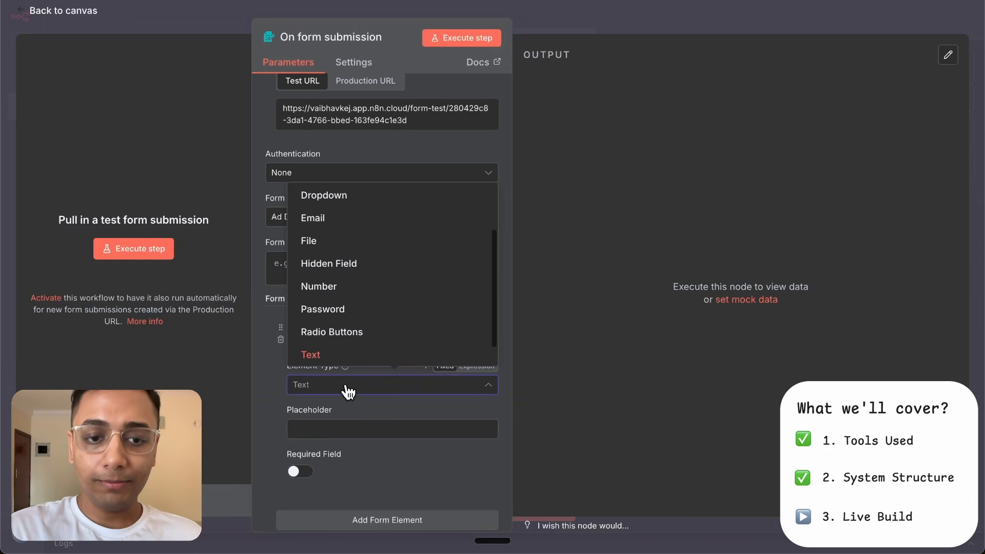
click(364, 245)
scroll(345, 402, down, 3)
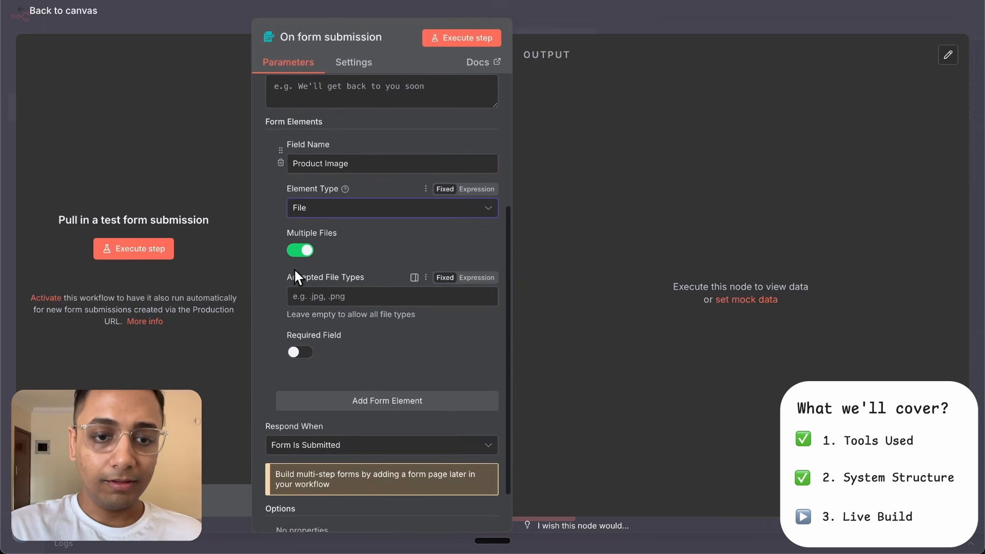
click(302, 354)
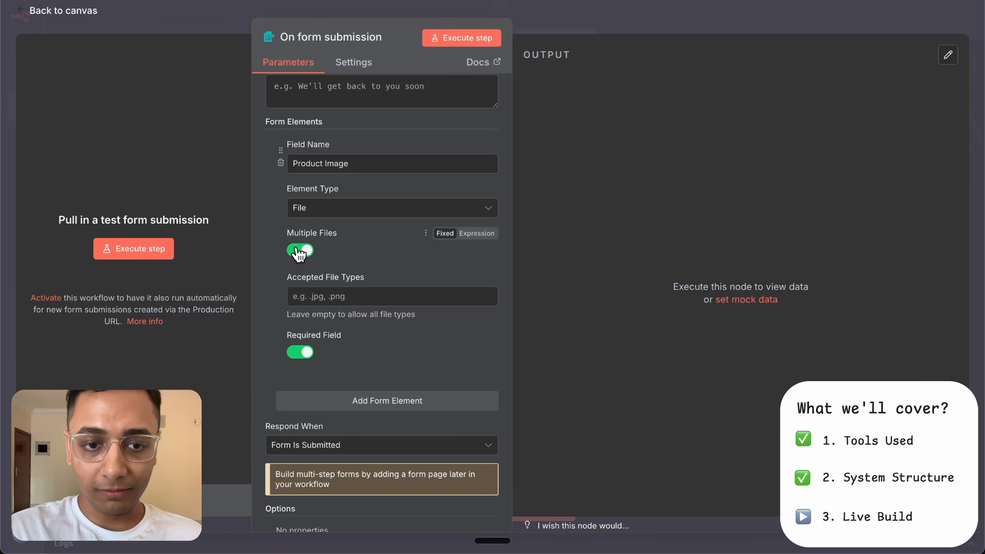
click(300, 251)
- Add a required Textarea element named "Any specific direction for the ads? (Respond NA if no direction in mind)"
scroll(386, 353, down, 1)
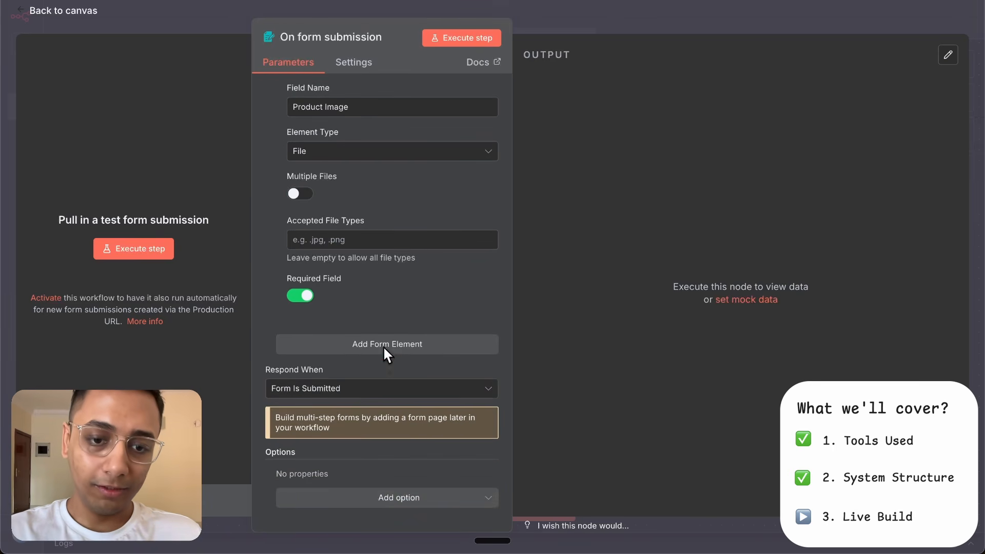
click(383, 346)
click(351, 366)
key(ctrl+v)
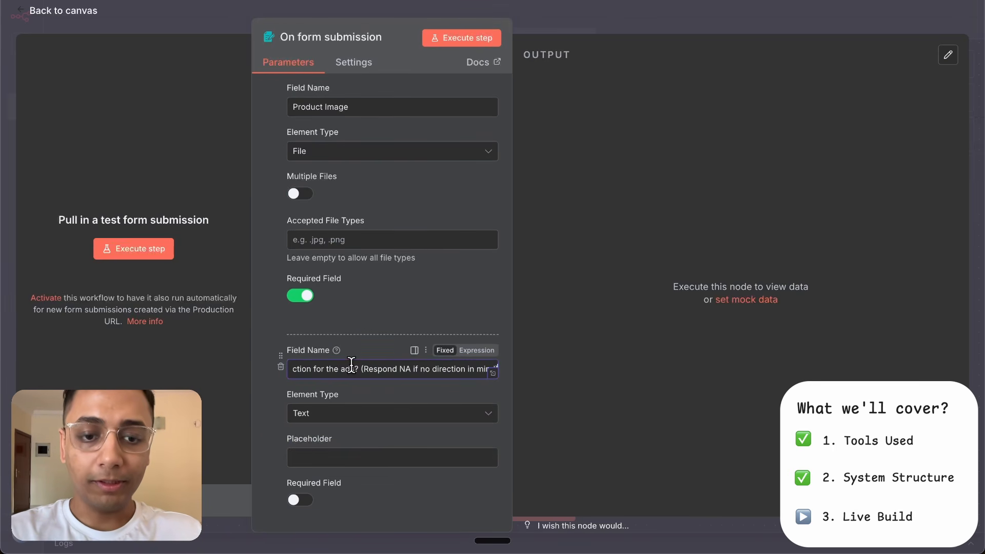
scroll(406, 366, down, 3)
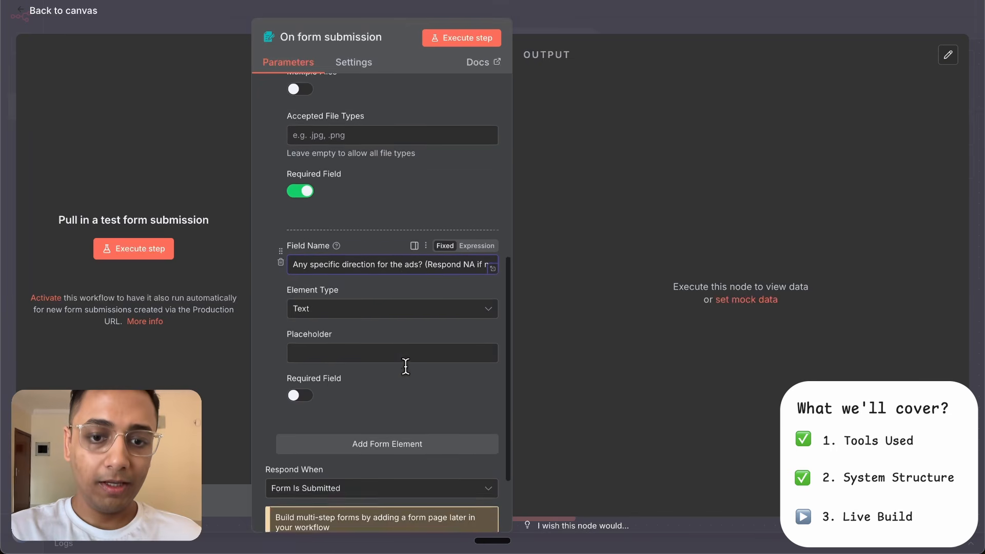
click(457, 277)
scroll(421, 340, down, 2)
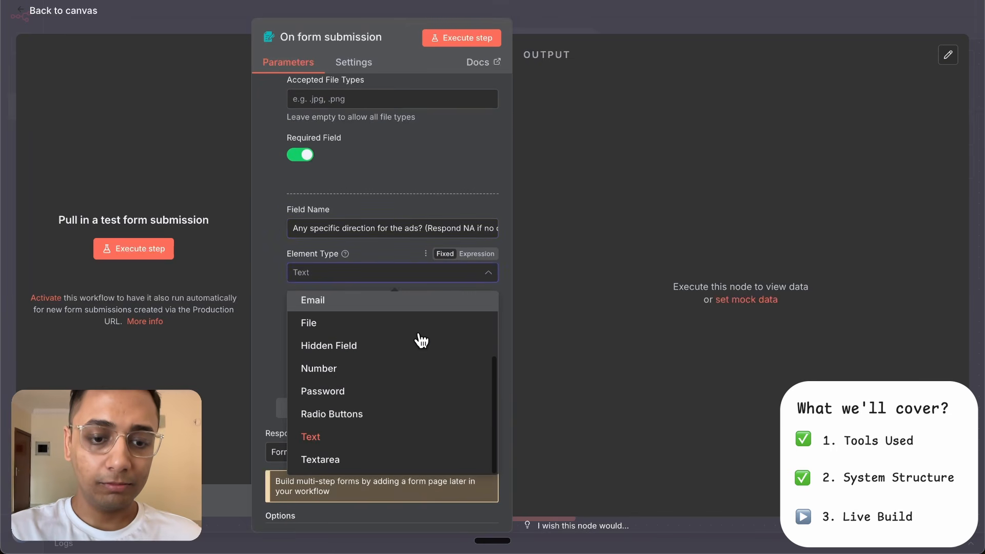
click(358, 460)
click(302, 360)
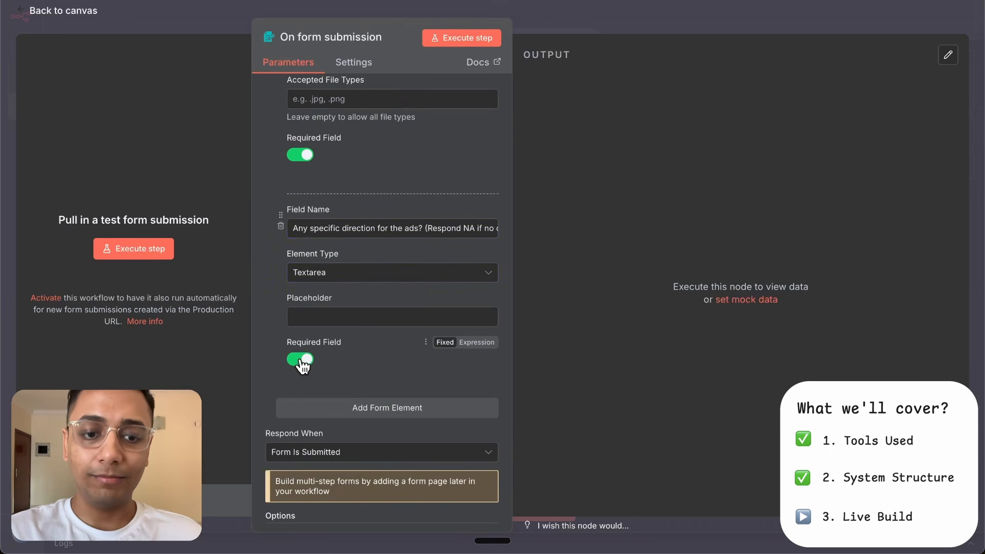
- Add a required Number element named "Number of Variations" with the placeholder "Max 10"
scroll(360, 359, down, 1)
click(414, 346)
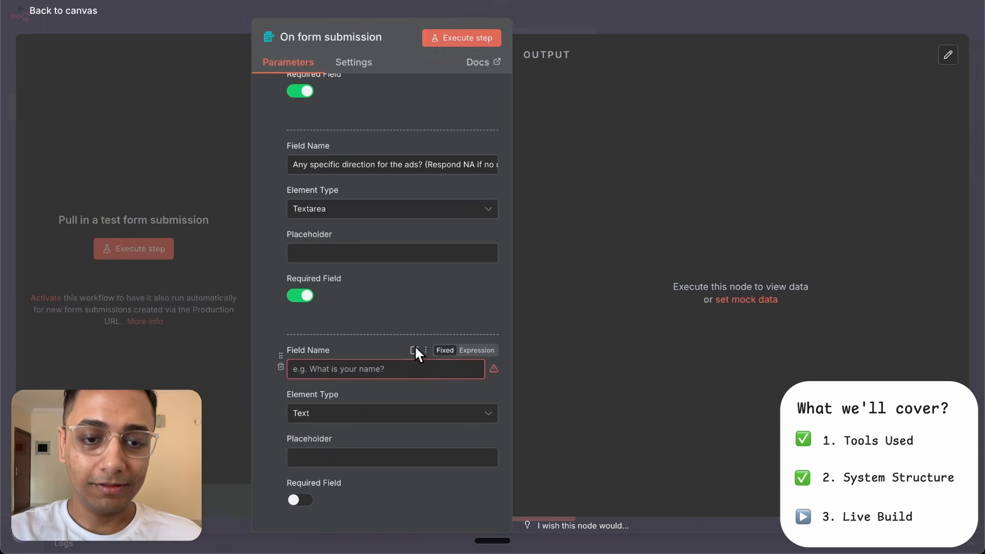
click(374, 370)
text(Number of Variations)
scroll(374, 371, down, 3)
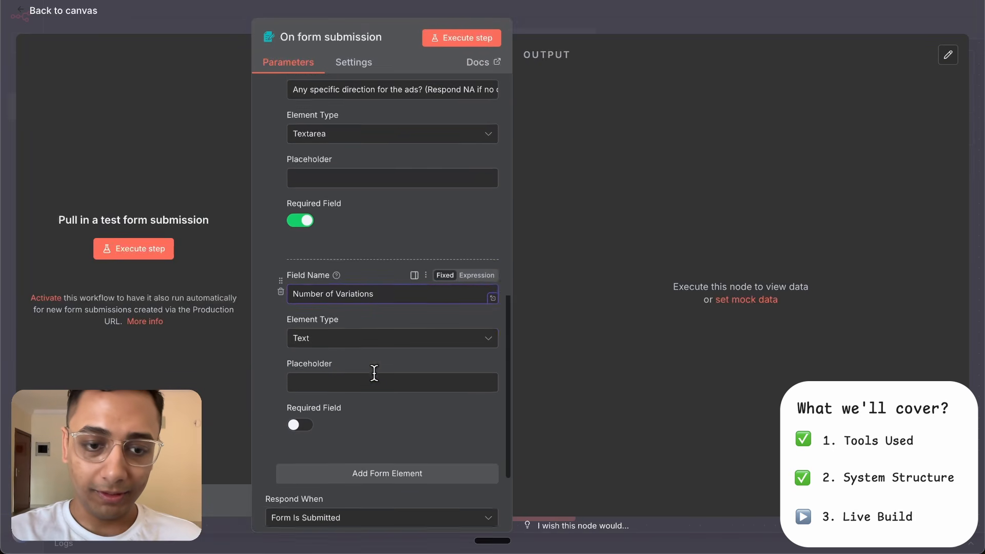
click(392, 264)
scroll(362, 374, down, 2)
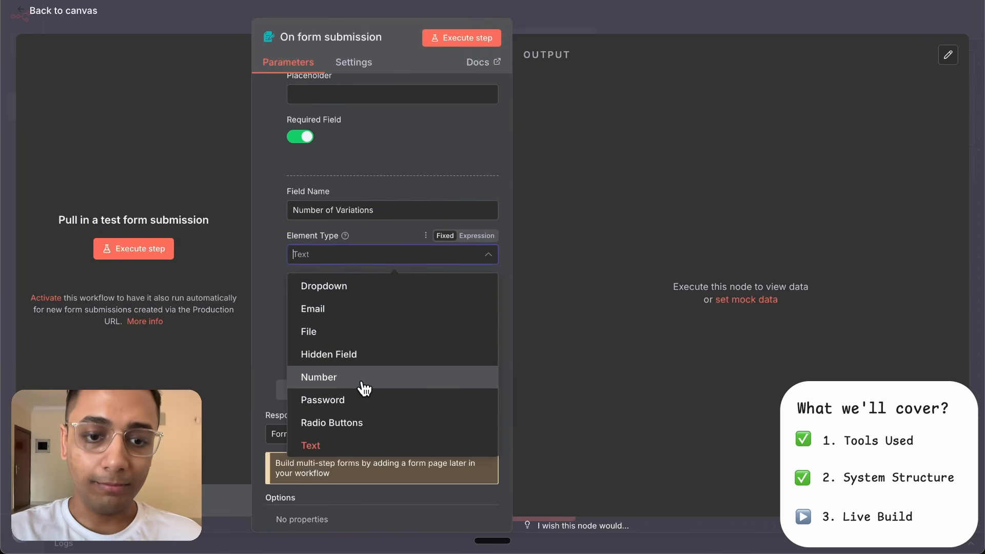
click(364, 377)
click(376, 299)
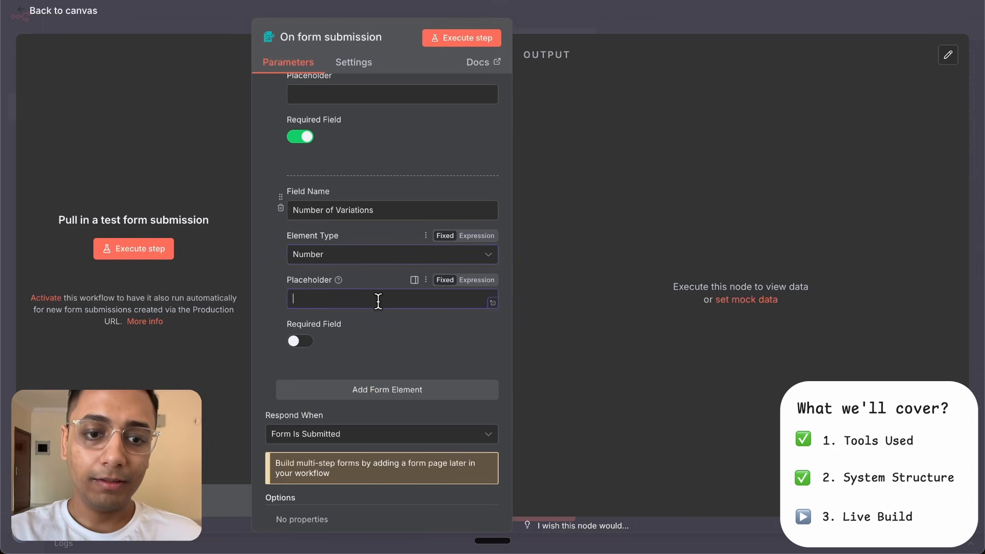
text(Max 10)
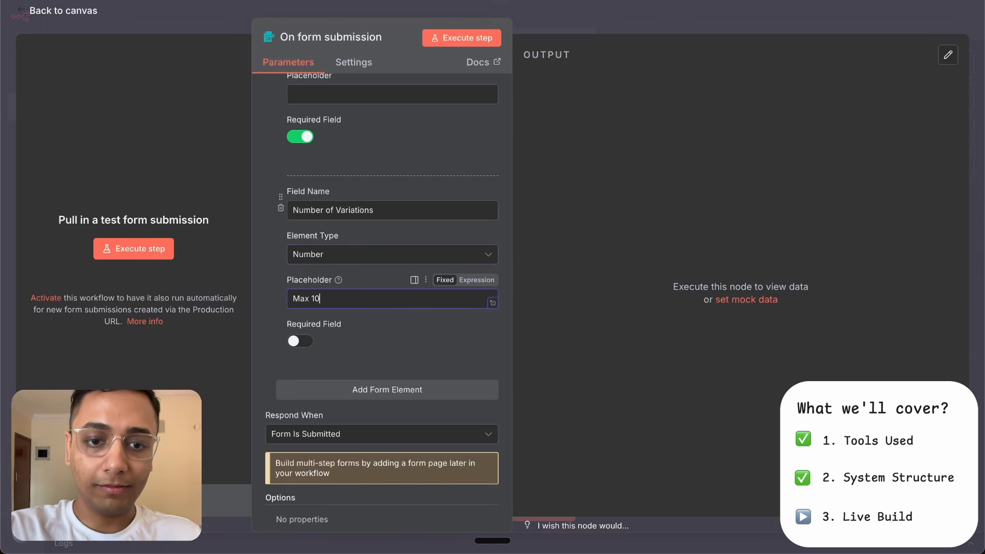
click(301, 341)
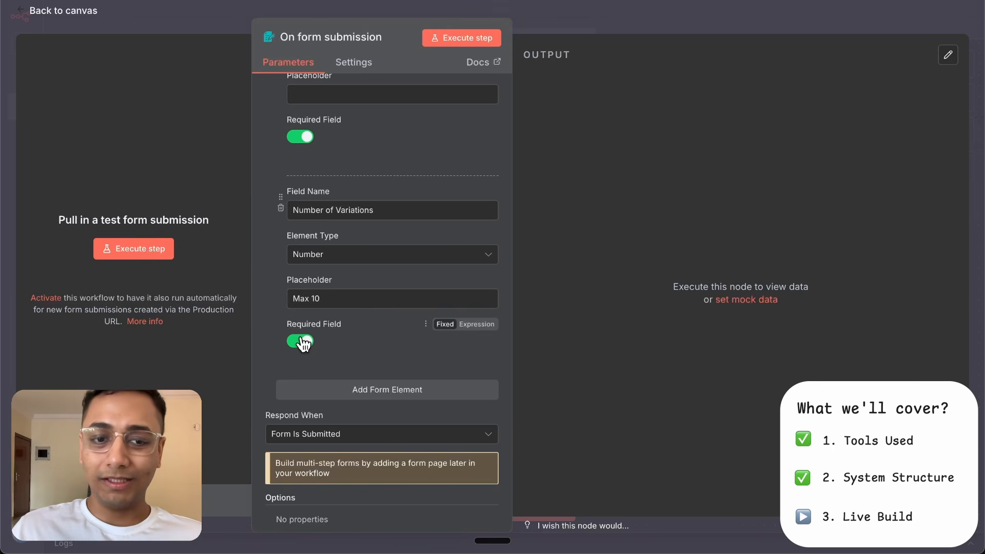
- Rename the form trigger node to "Ad Details" and return to the canvas
click(376, 36)
text(Ad Details)
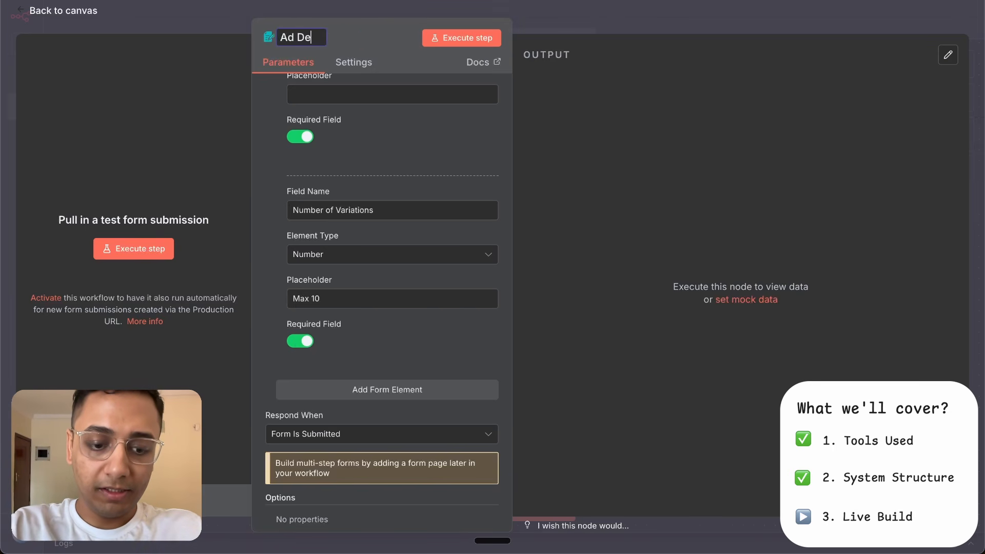
click(559, 26)
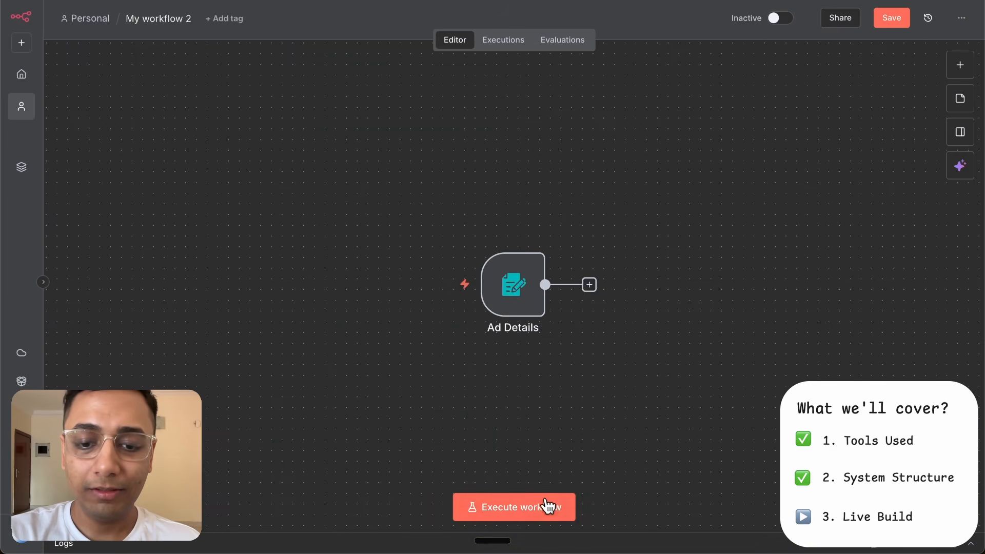
- Execute the workflow and choose the Moisturizer file as the Product Image in the test form
click(542, 500)
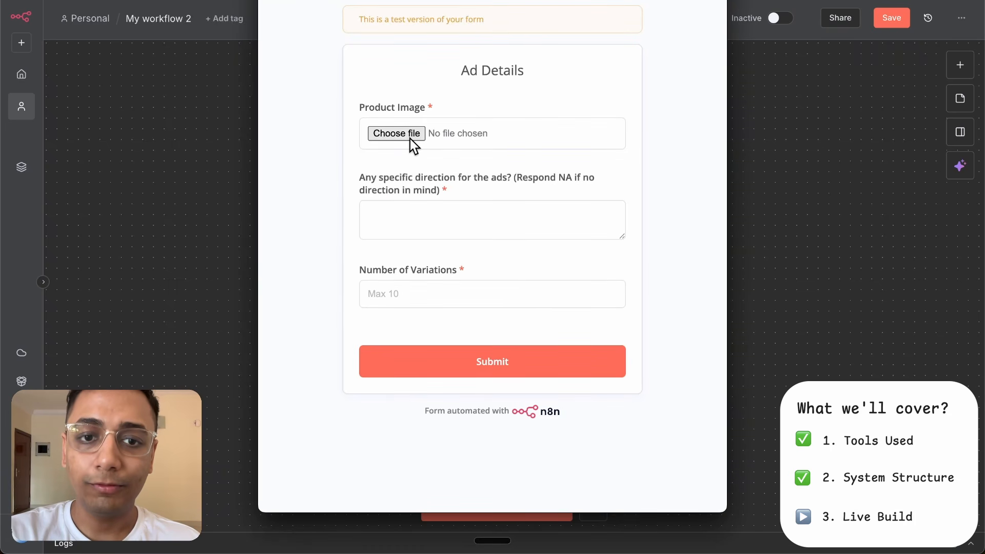
click(410, 137)
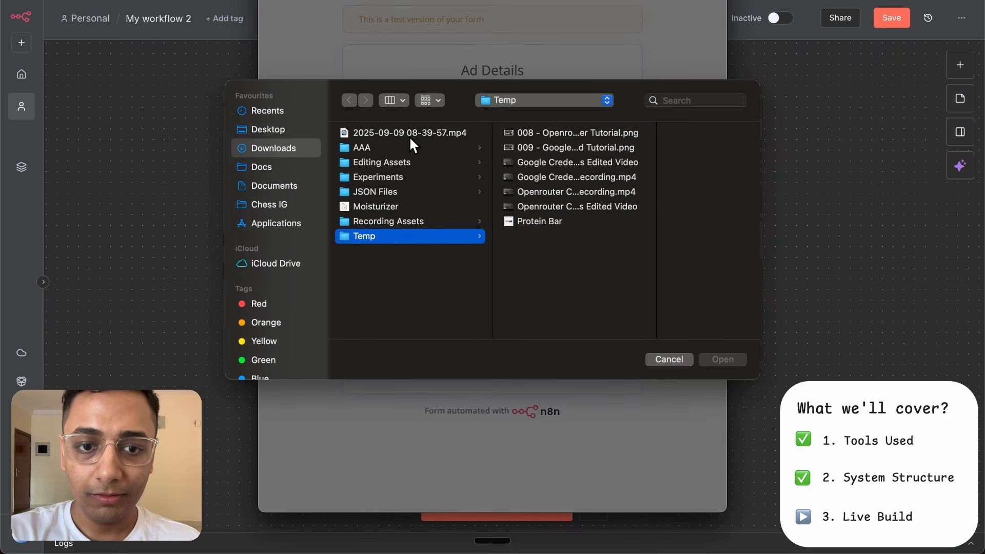
double_click(377, 207)
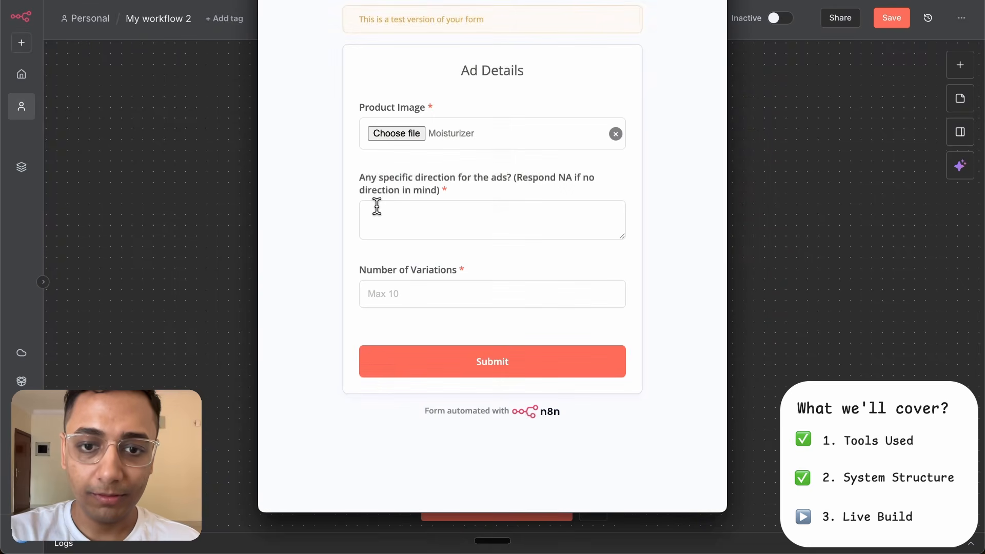
- Fill in the direction for images of people using moisturizer on their face, set Number of Variations to 5, and submit the form
click(410, 216)
text(Create images for people using moisturizer on their face and make sure it is properly formatted so that you know the cream and hands are at the same place on the face. It should not be like cream is on head and hand is on cheeks.)
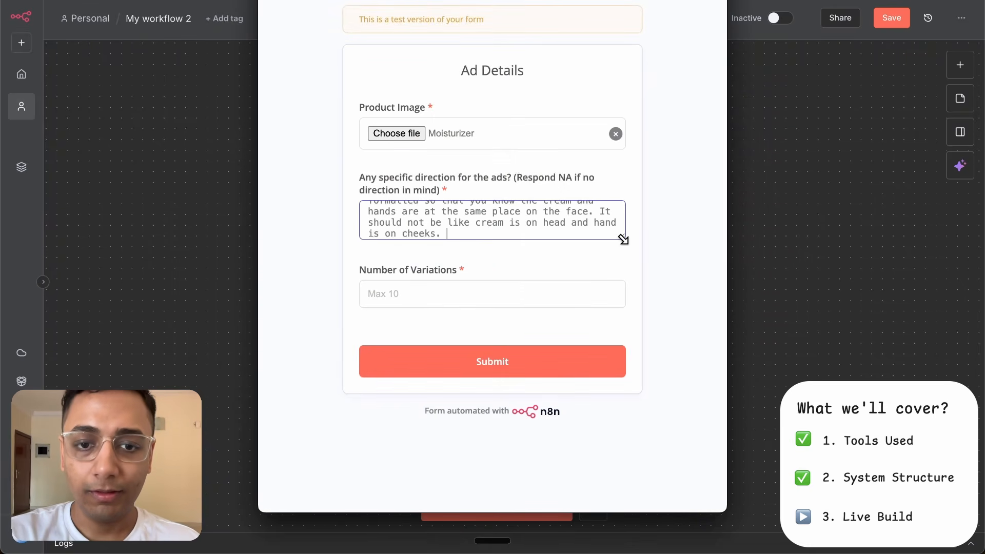
drag(622, 237, 629, 305)
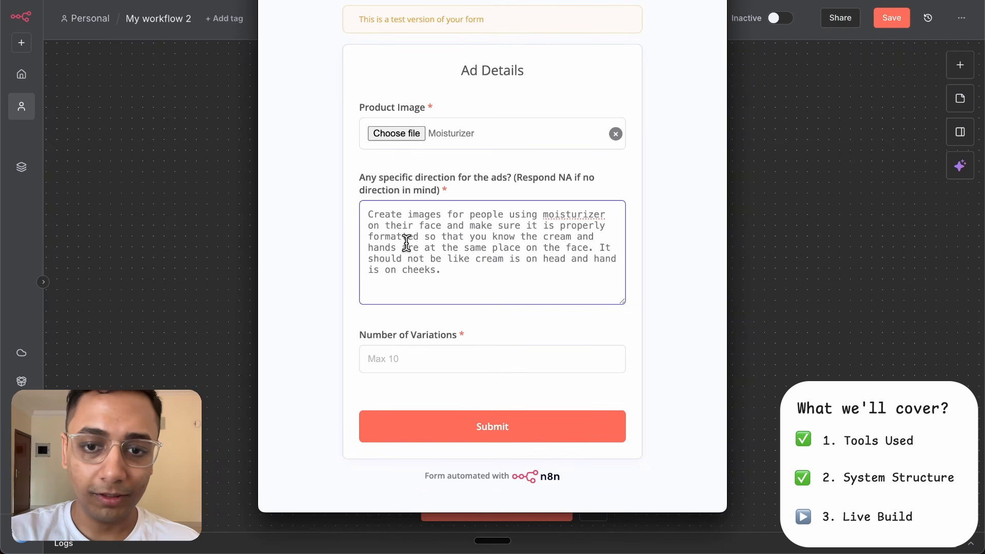
click(397, 358)
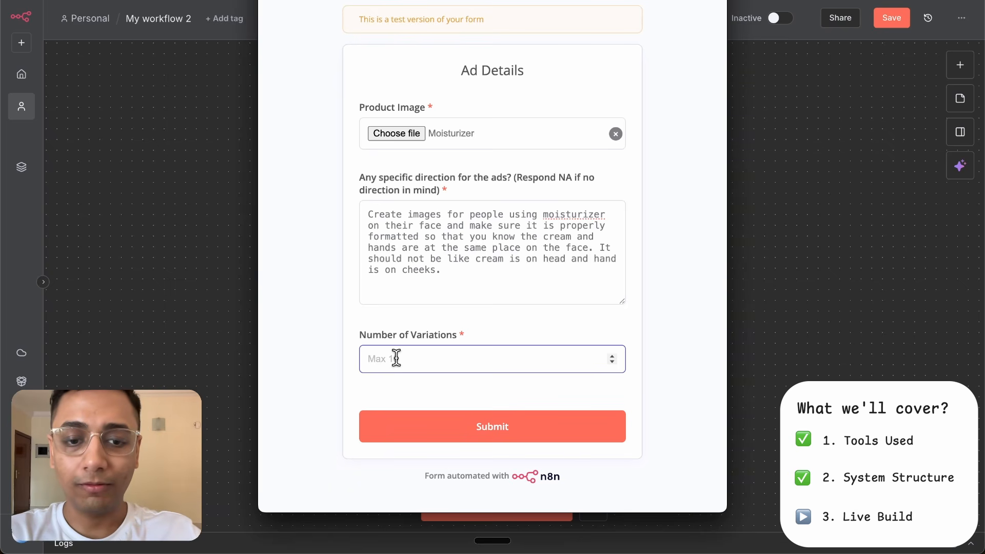
text(5)
click(465, 425)
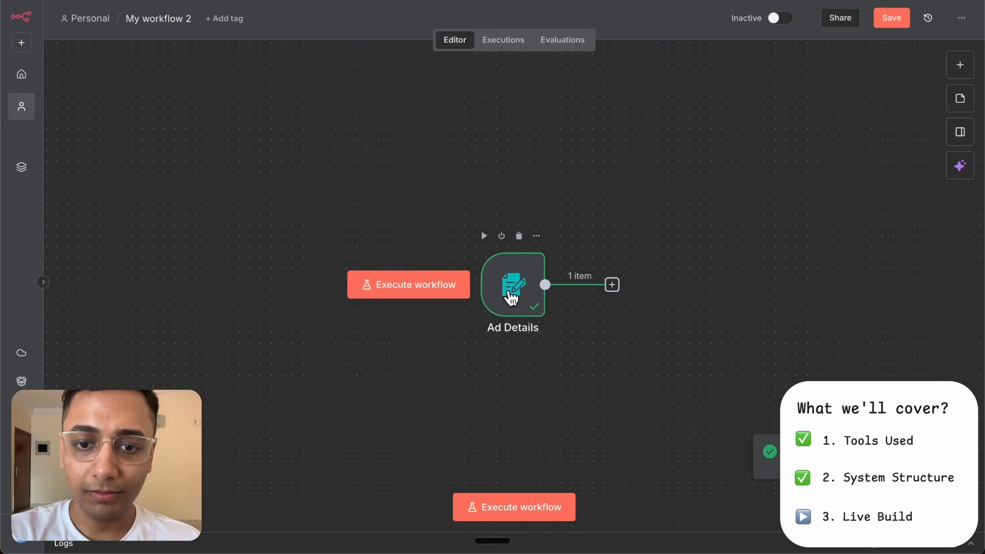
- Examine the Ad Details node's output in Schema view, then return to the canvas
double_click(508, 291)
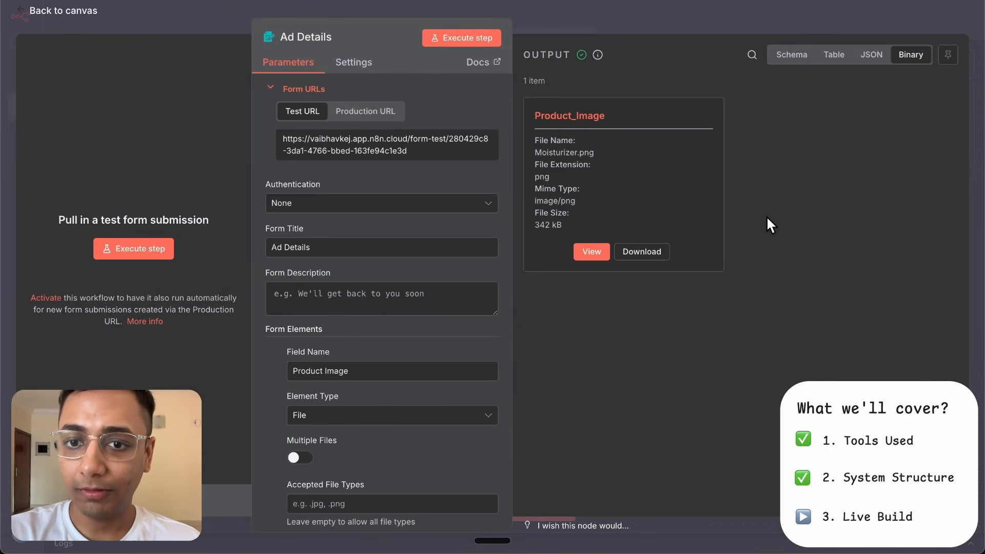
click(792, 55)
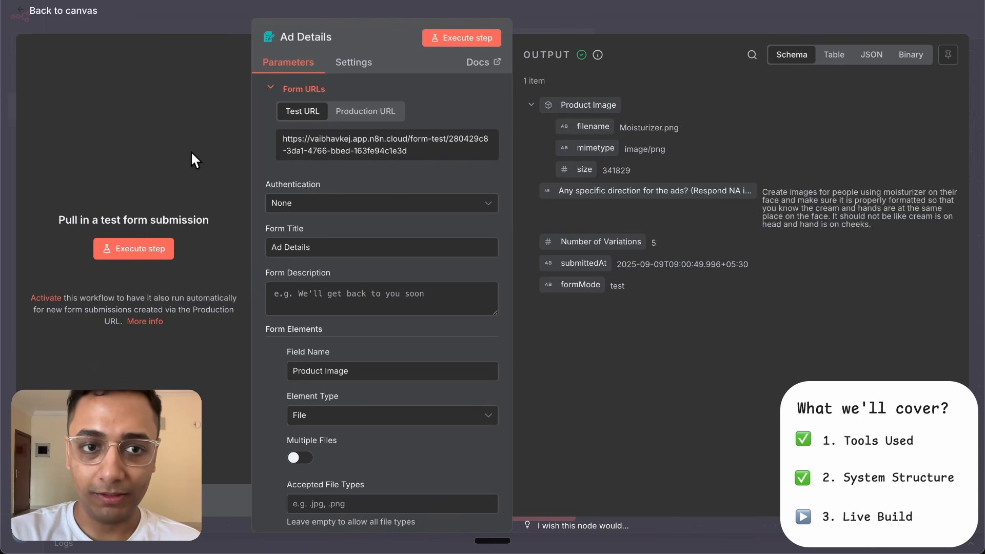
click(599, 8)
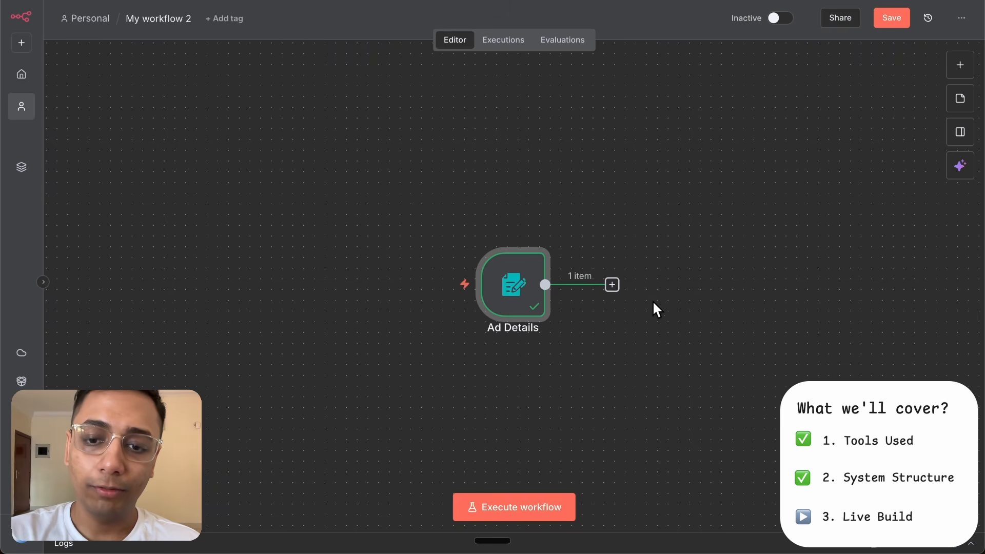
- Add an OpenAI Analyze image node after the Ad Details node
click(611, 285)
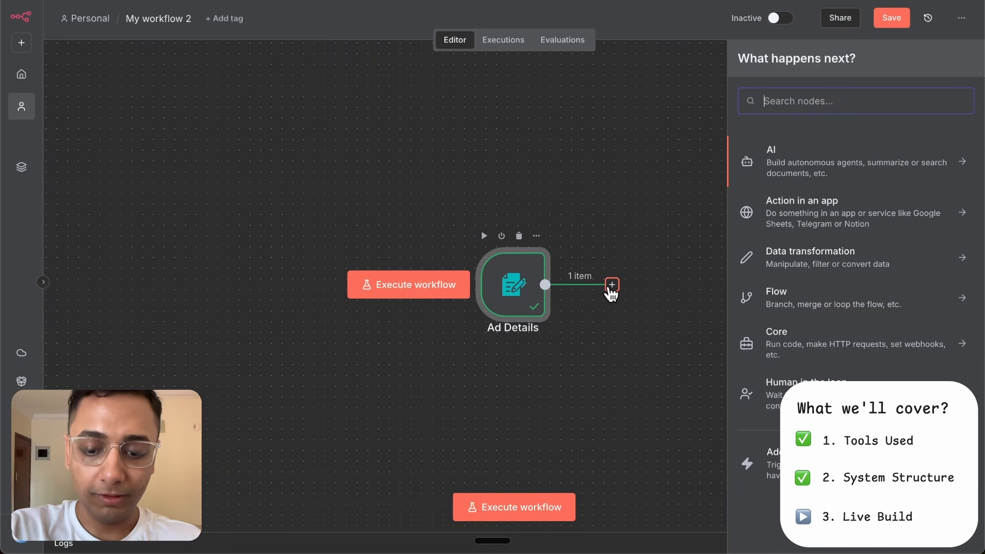
text(open)
click(820, 152)
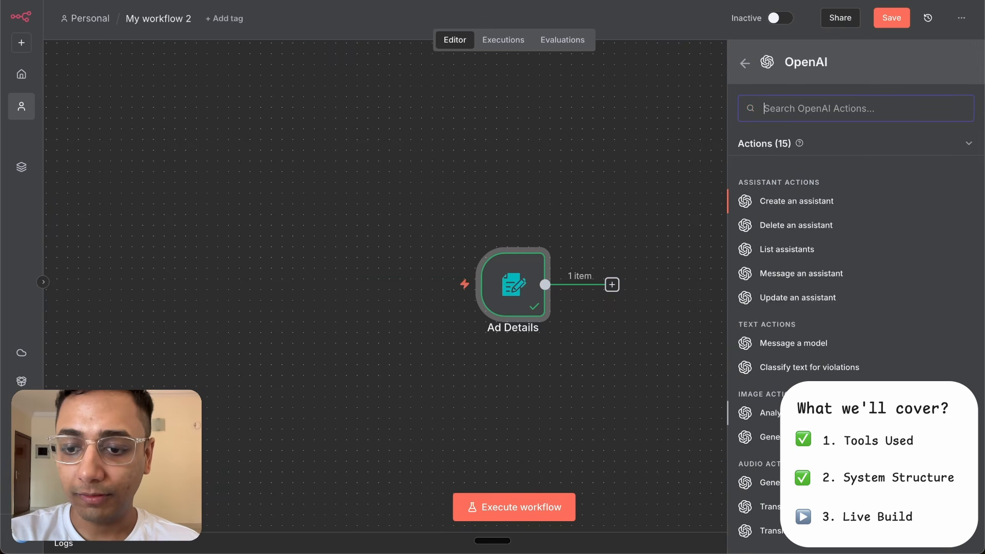
click(800, 412)
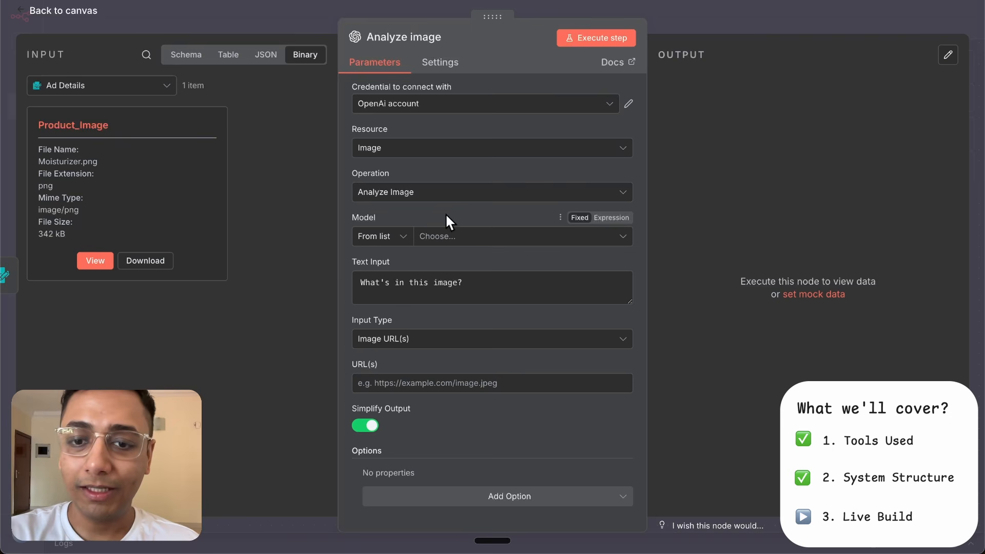
- Set the Analyze image node's model to GPT-4O
click(456, 238)
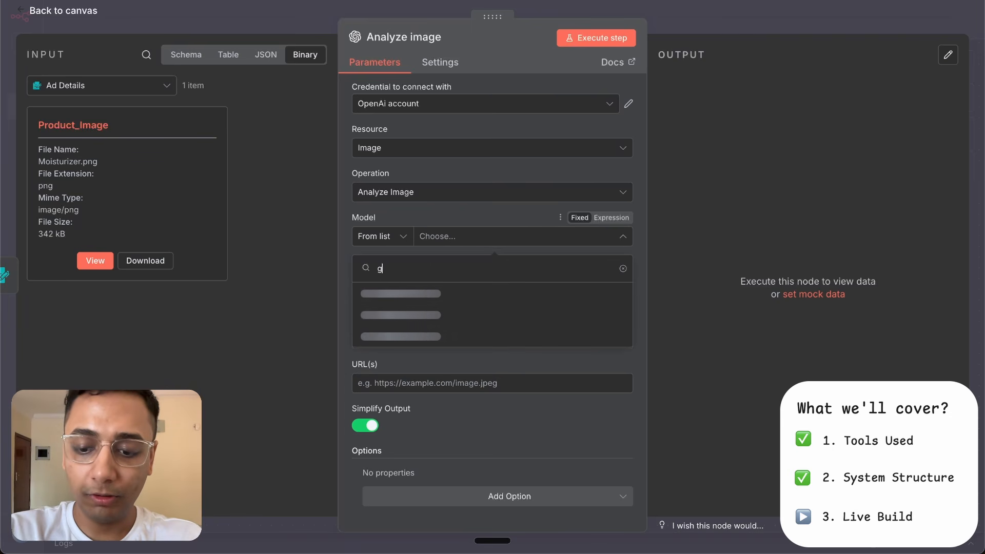
text(gpt-)
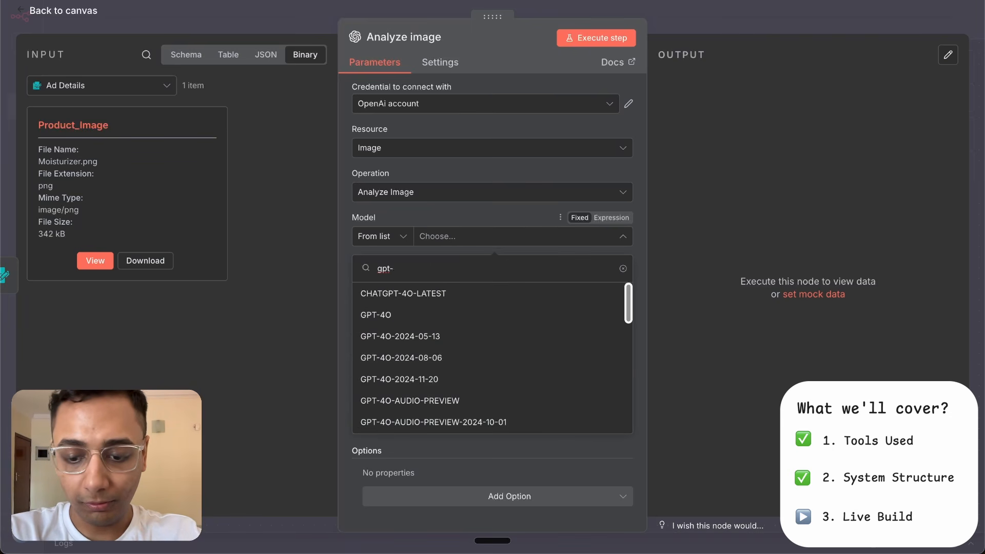
text(4o)
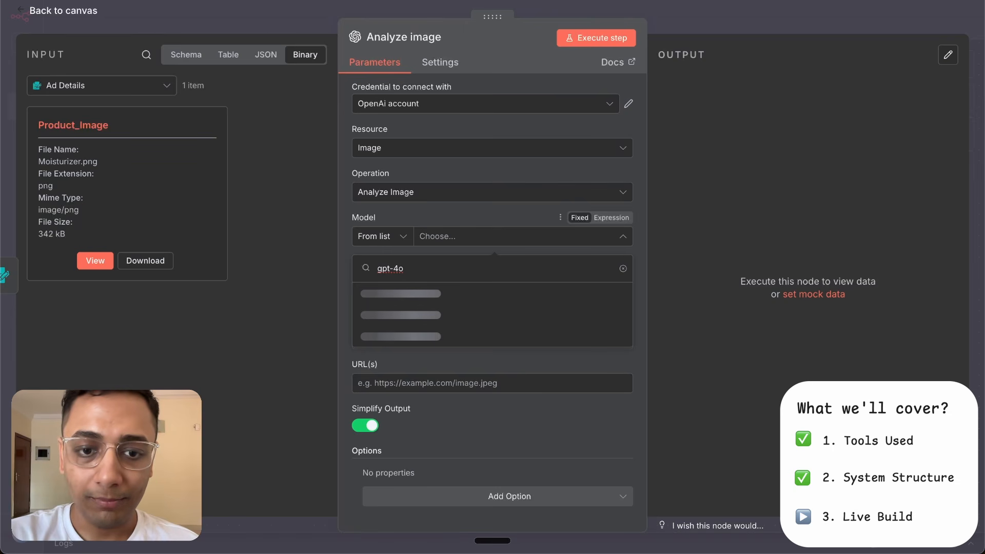
click(455, 317)
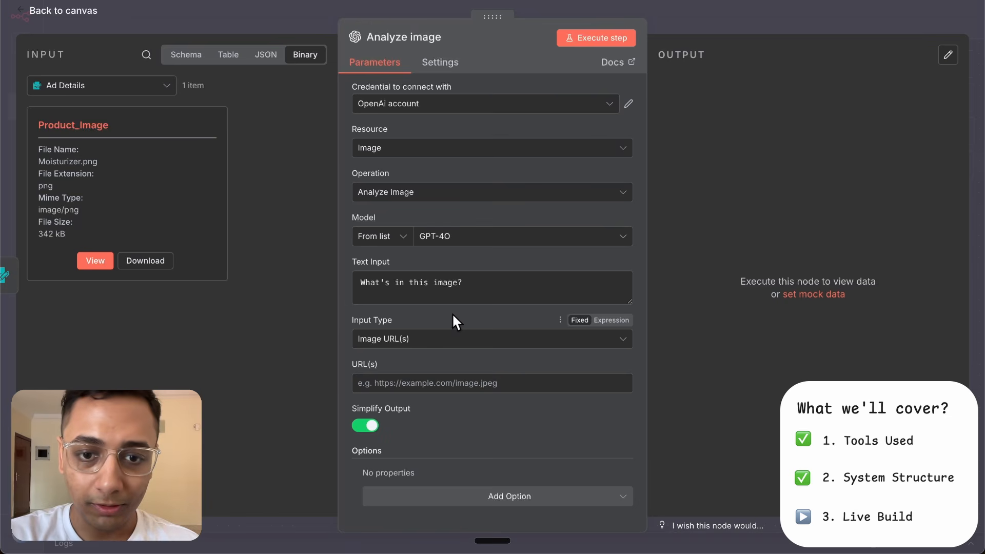
- Replace the Text Input with the prepared analytic vision agent prompt as an expression and review it in the expanded editor
triple_click(480, 285)
key(ctrl+v)
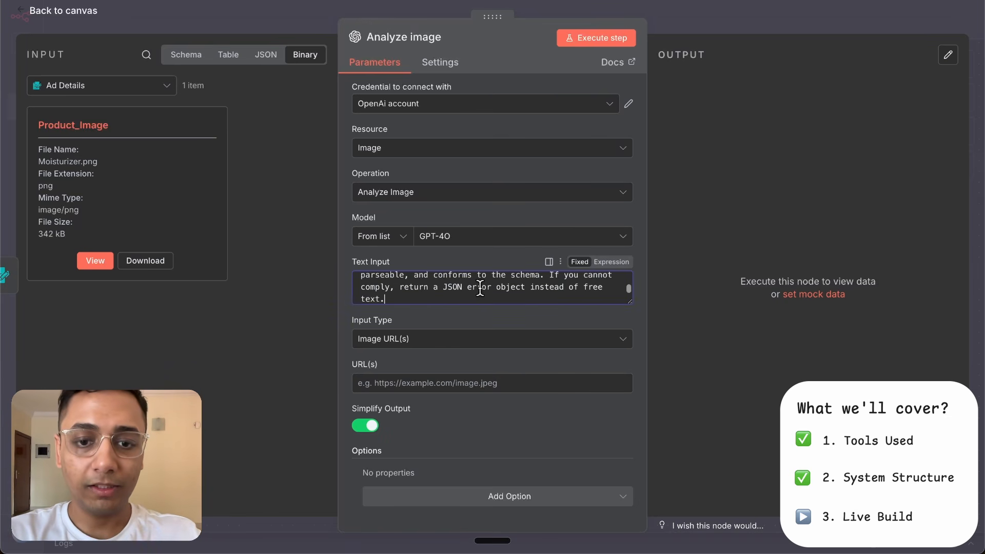
click(622, 262)
click(629, 344)
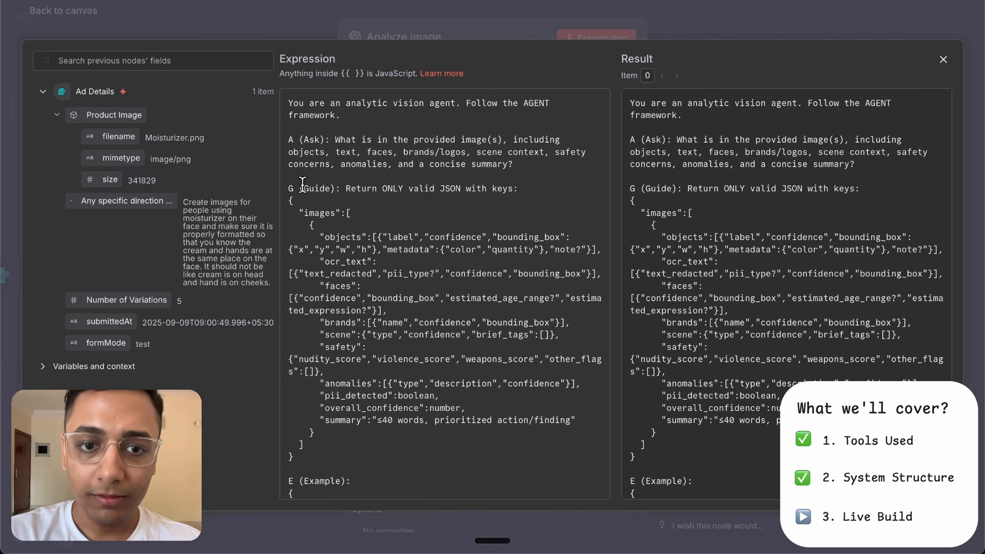
scroll(321, 188, down, 10)
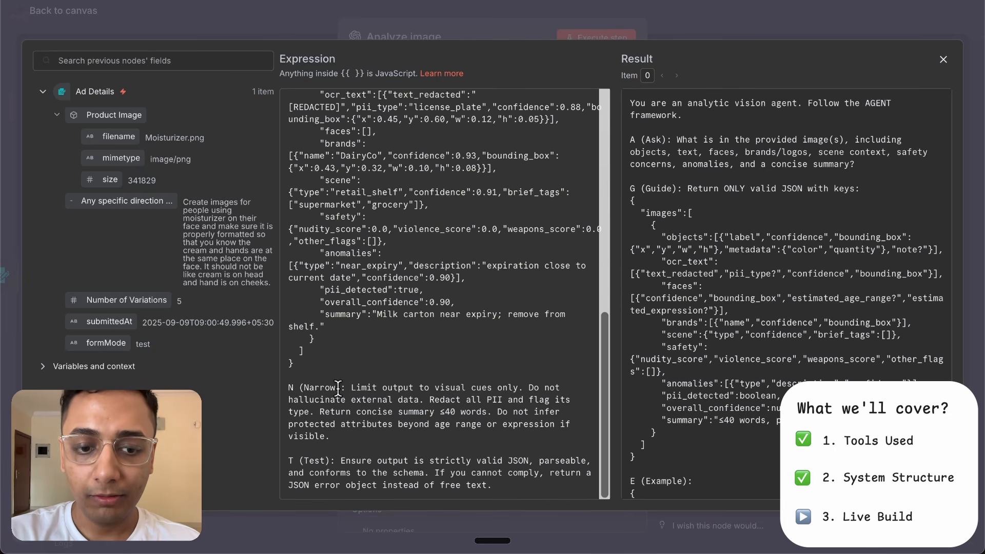
scroll(434, 308, up, 10)
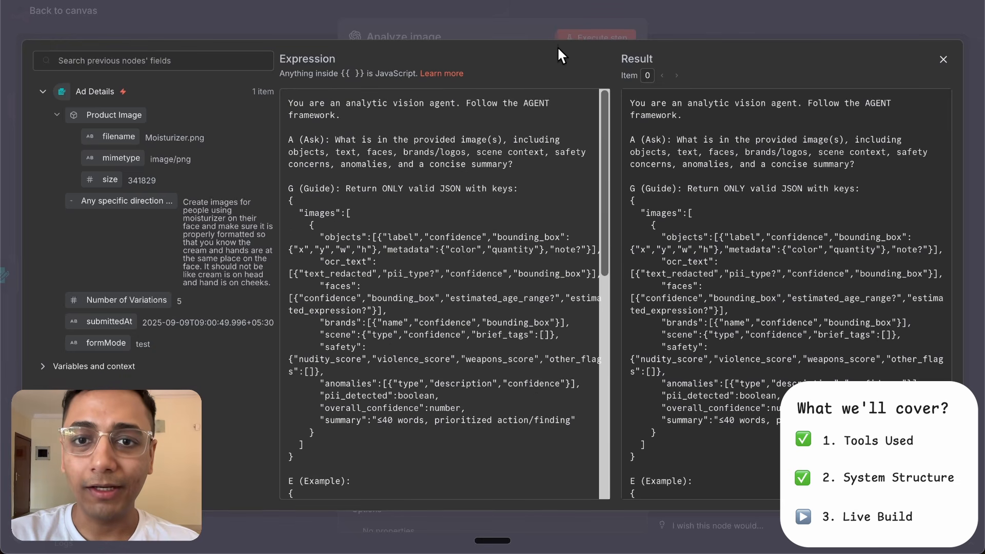
click(526, 24)
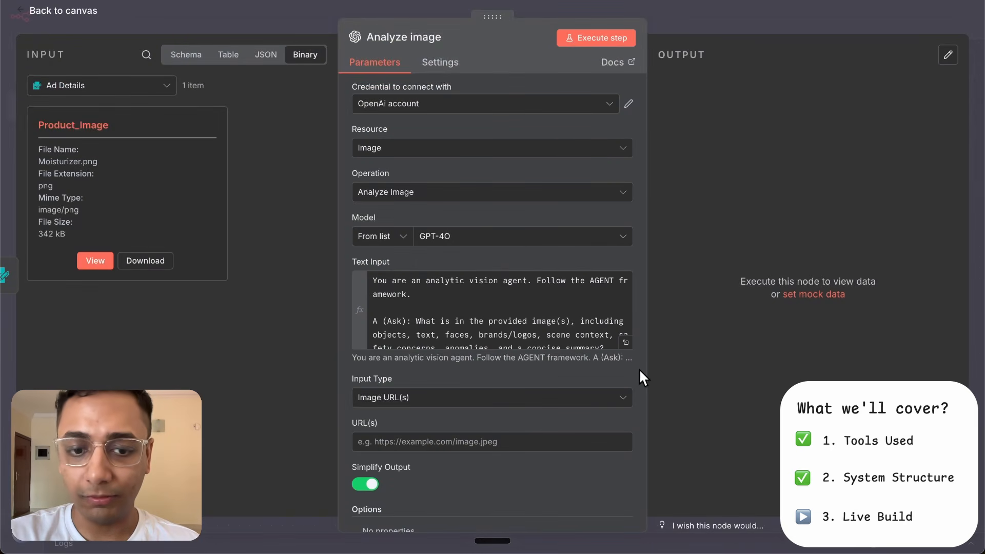
- Set the image Input Type to Binary File(s) with Product_Image as the Input Data Field Name, and return to the canvas
click(427, 405)
click(402, 455)
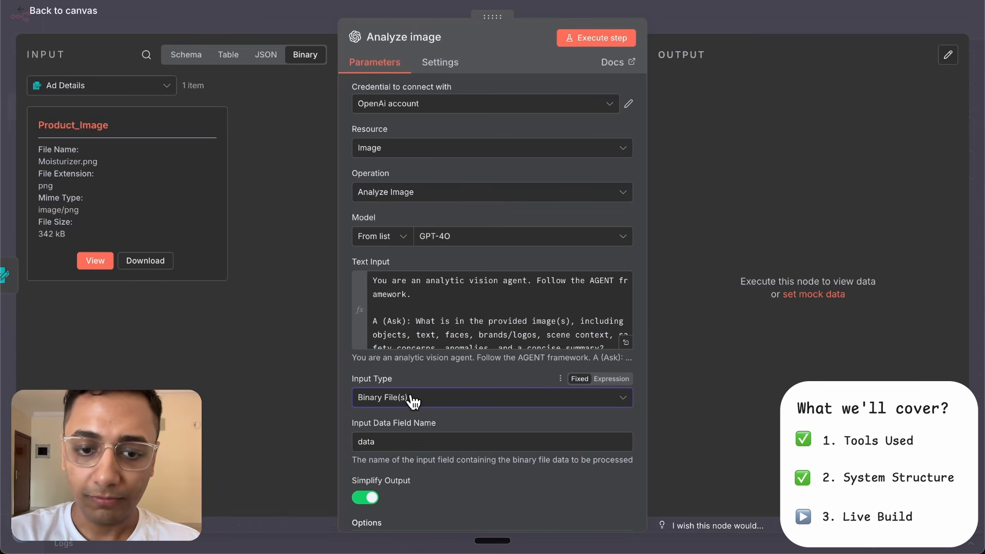
click(382, 442)
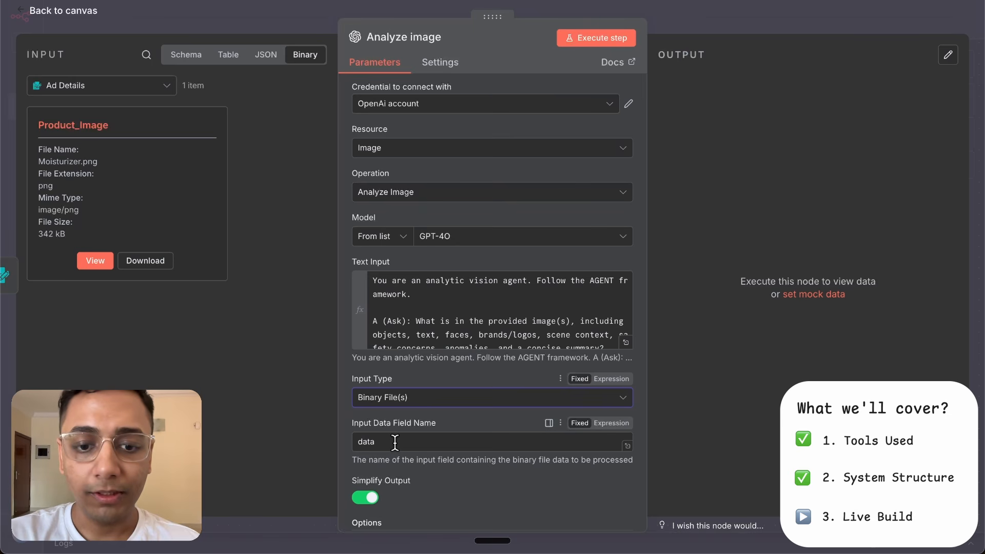
key(BackSpace)
key(BackSpace)
key(BackSpace)
key(BackSpace)
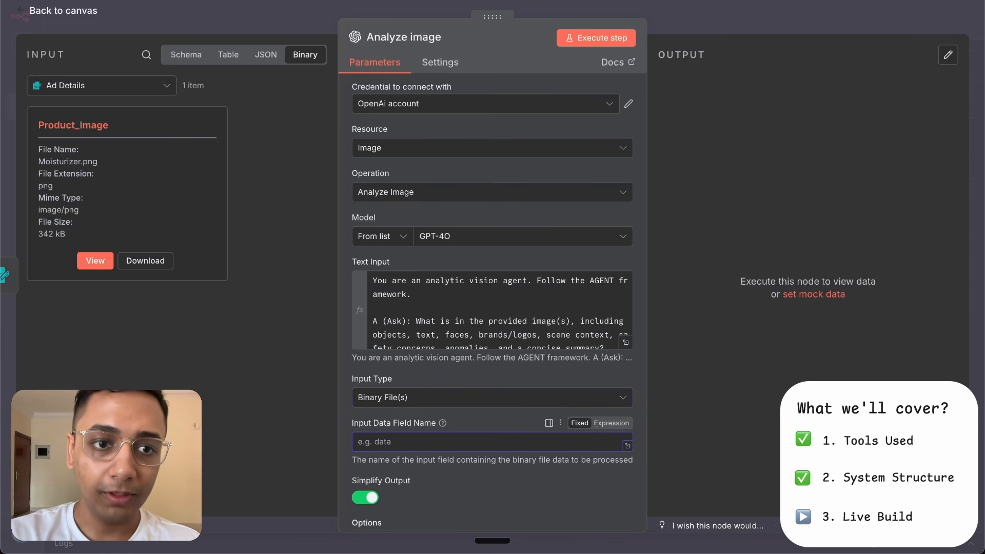
drag(121, 125, 27, 125)
key(ctrl+c)
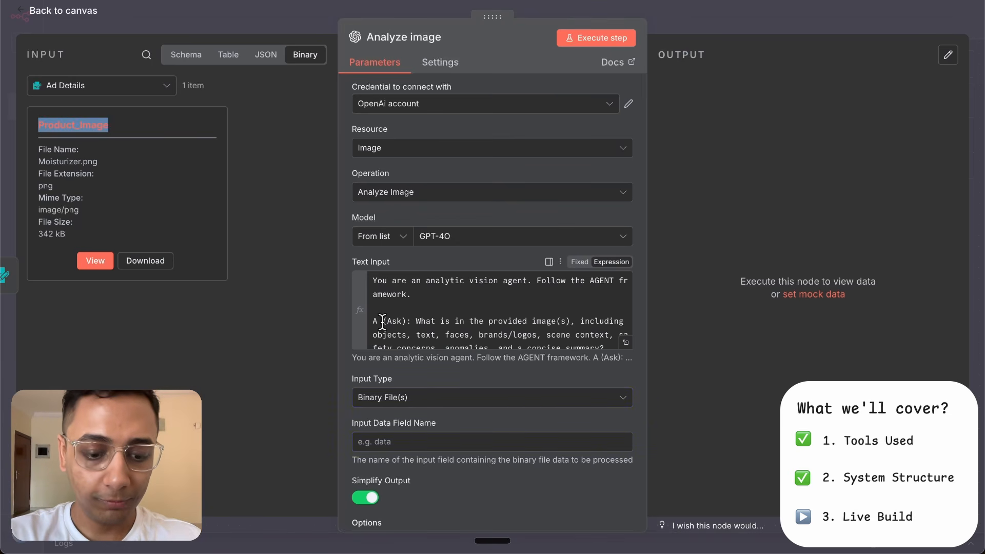
click(390, 442)
key(ctrl+v)
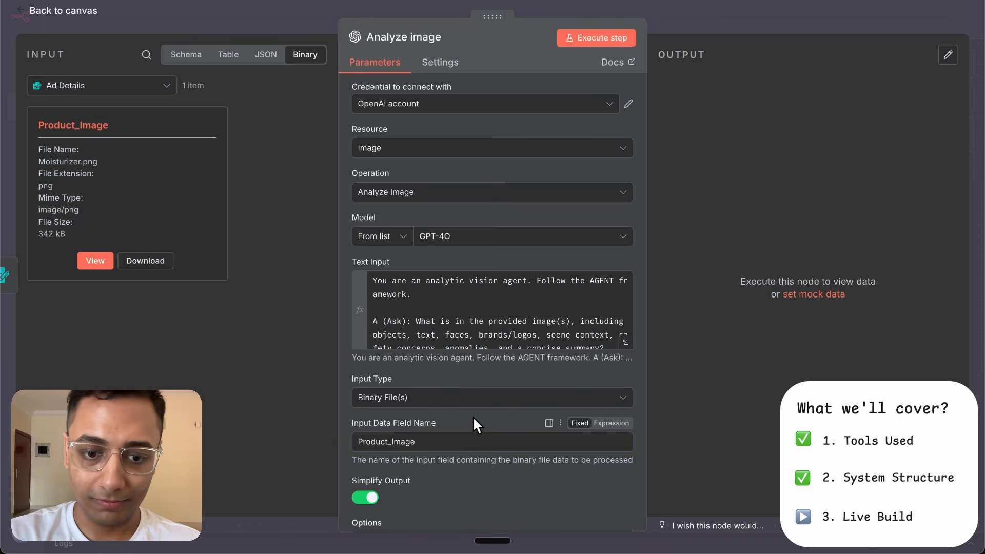
key(Escape)
- Branch a Google Drive Upload file node off the Ad Details node
click(546, 286)
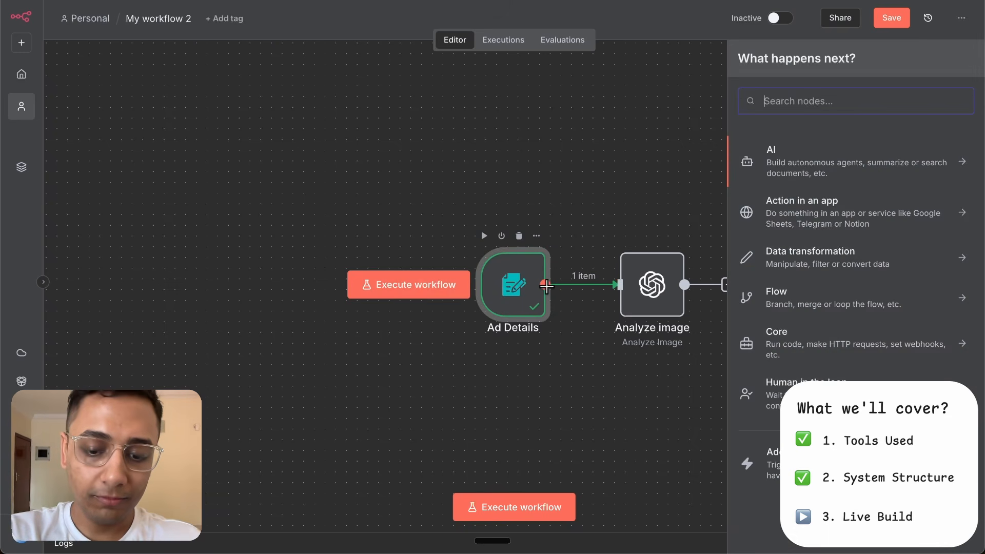
text(drive)
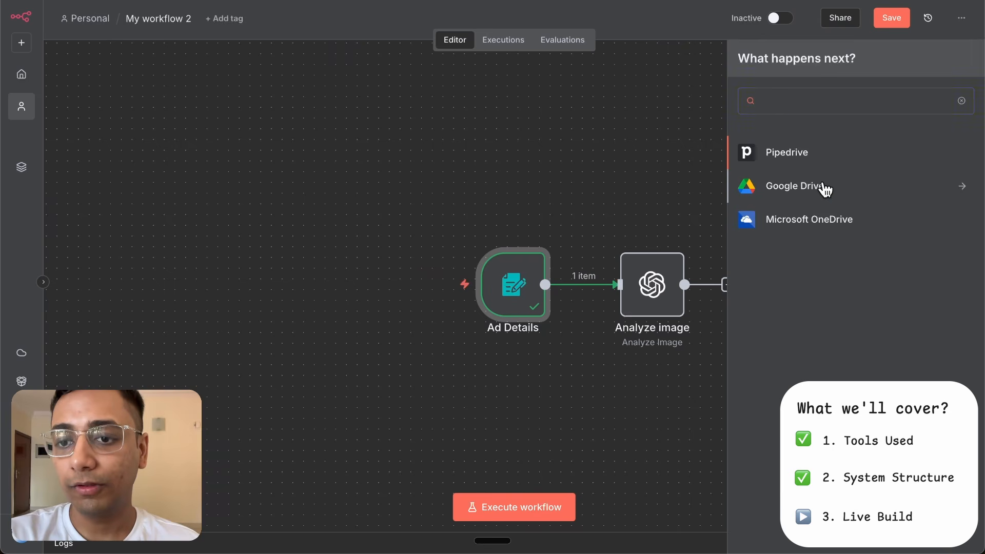
click(824, 187)
scroll(810, 364, down, 2)
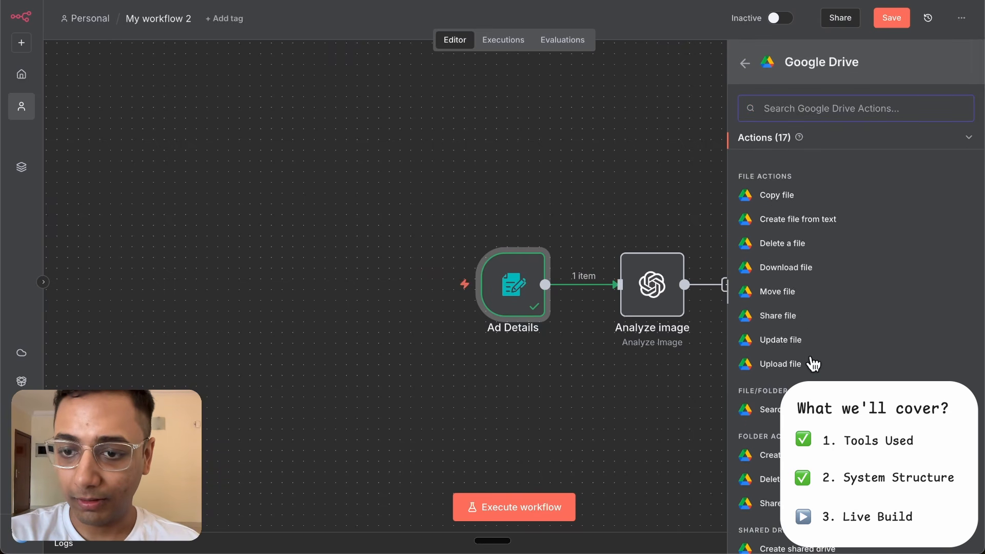
click(780, 364)
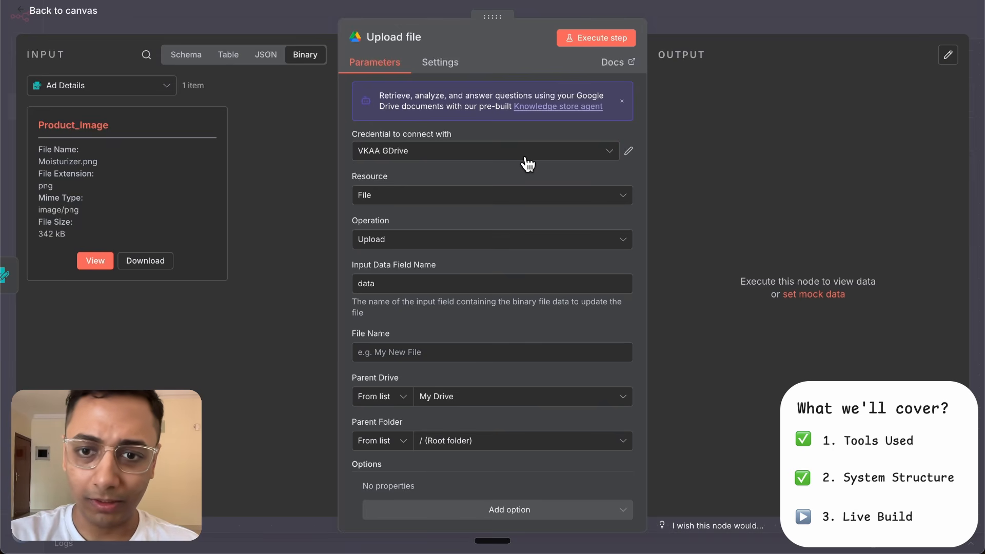
- Set the Upload file node's Input Data Field Name to Product_Image
scroll(460, 270, down, 1)
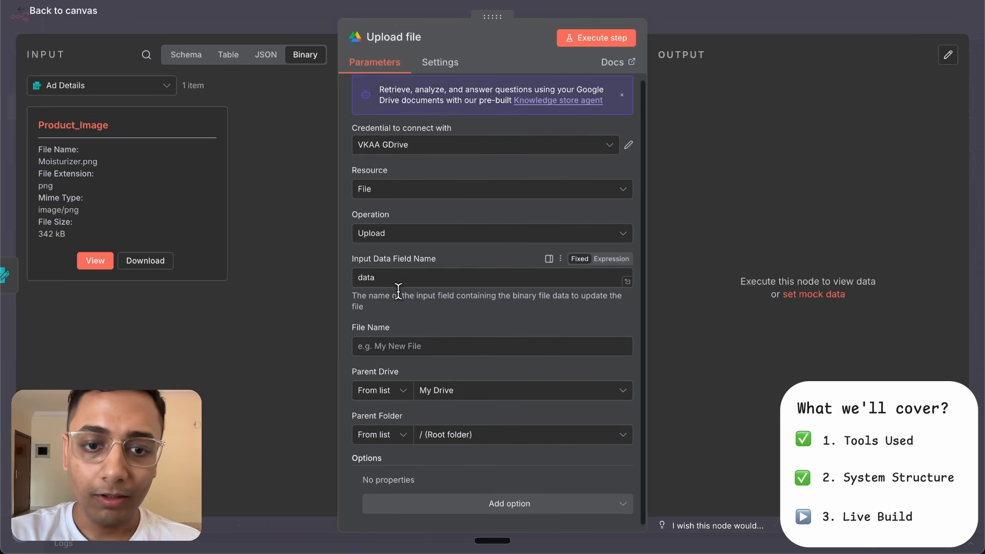
drag(381, 270, 330, 269)
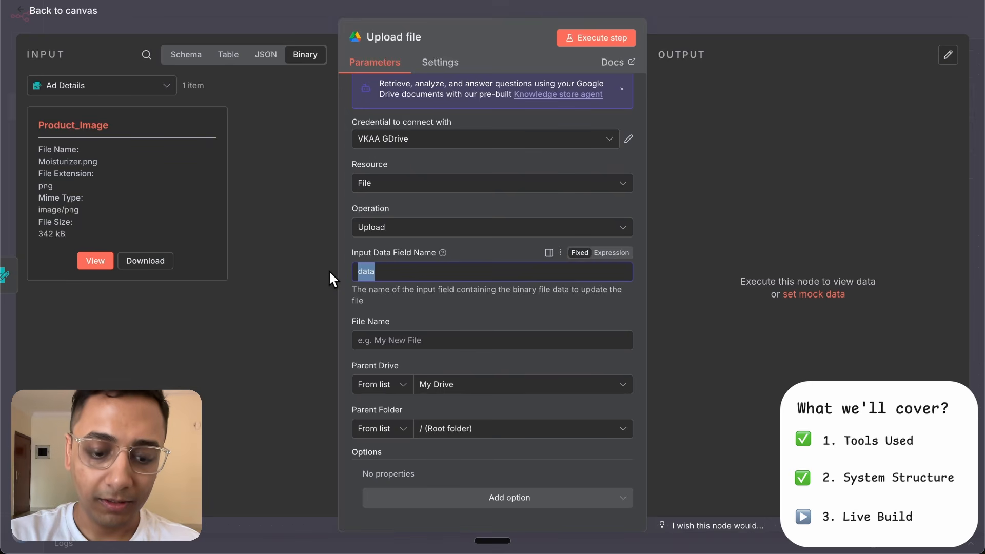
key(ctrl+v)
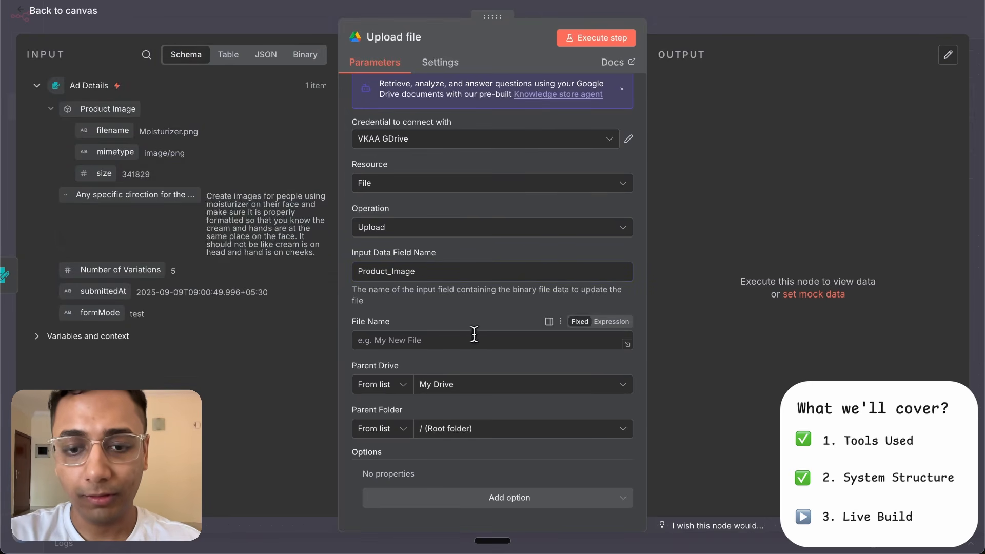
- Set the upload's File Name to the expression {{ $('Ad Details').item.json['Product Image'].filename.split('.').slice(0, -1).join('.') }}
click(611, 321)
text({{ $('Ad Details').item.json['Product Image'].filename.split('.').slice(0, -1).join('.') }})
click(666, 341)
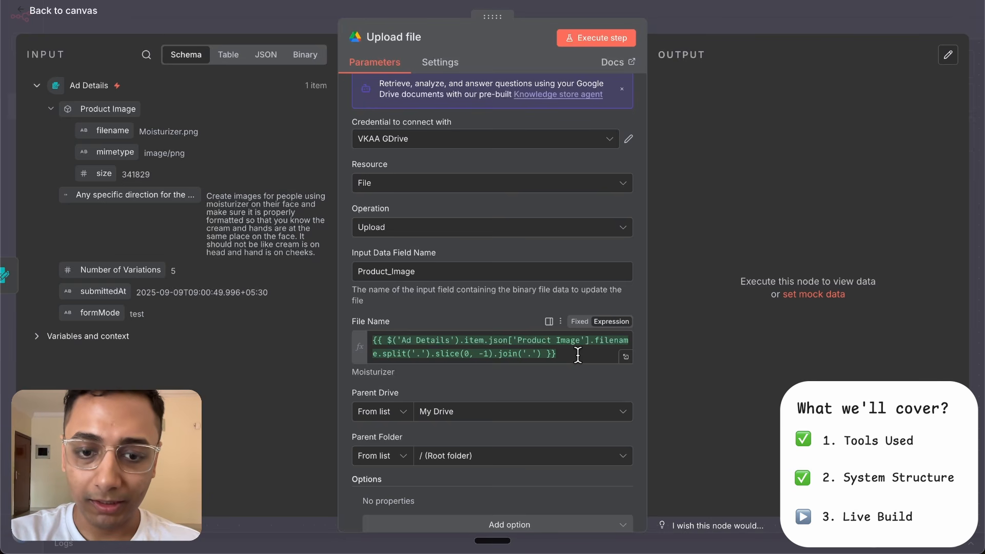
- Choose Raw Images as the upload's Parent Folder and return to the canvas
scroll(522, 367, down, 1)
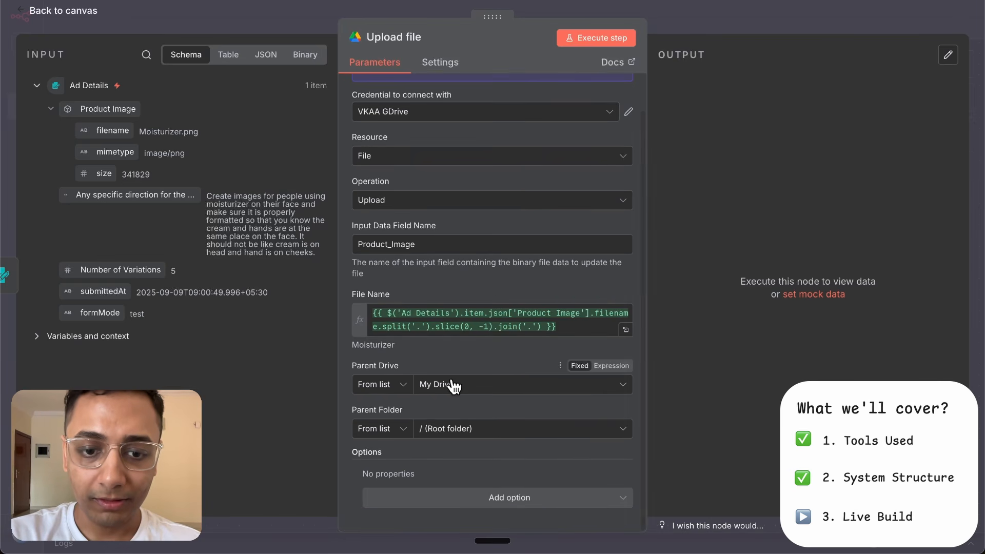
click(529, 437)
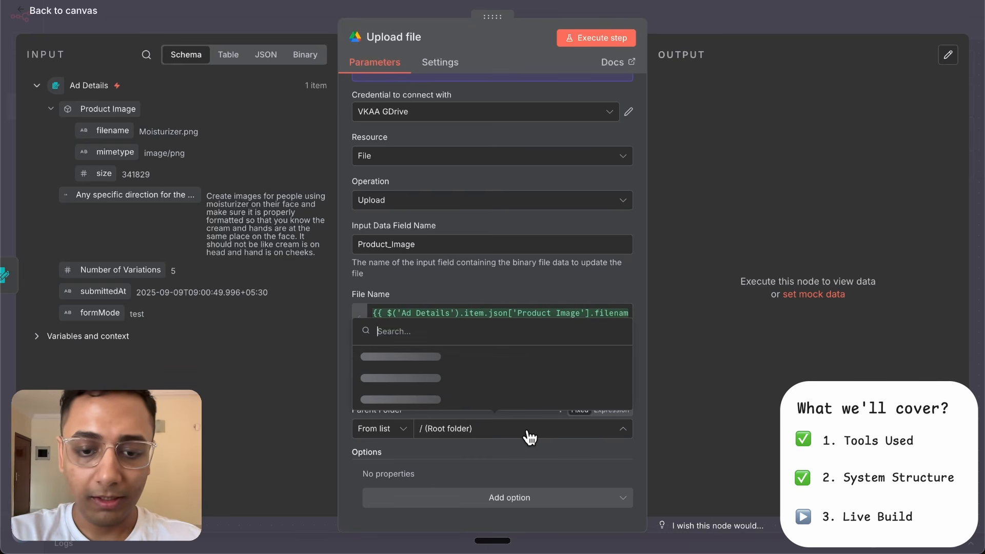
text(raw)
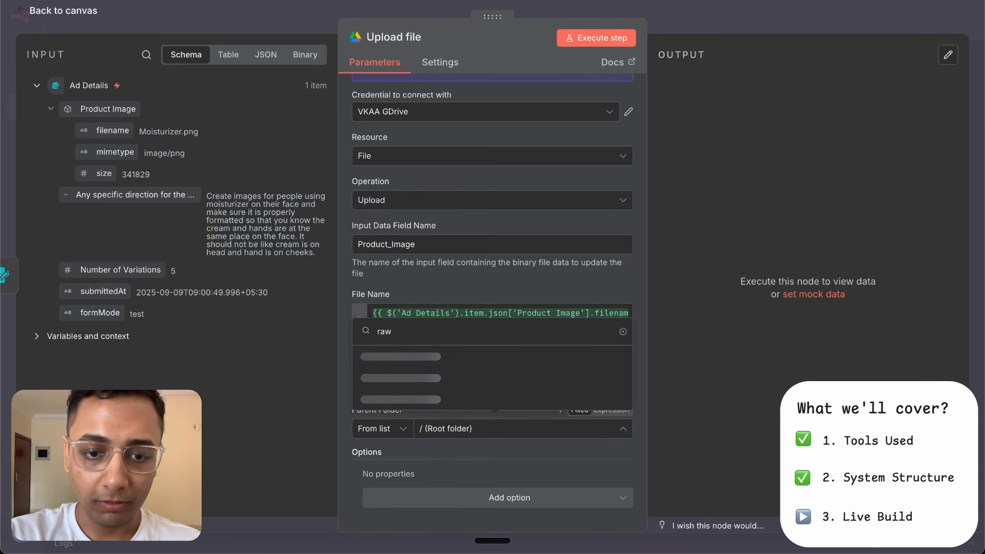
click(477, 400)
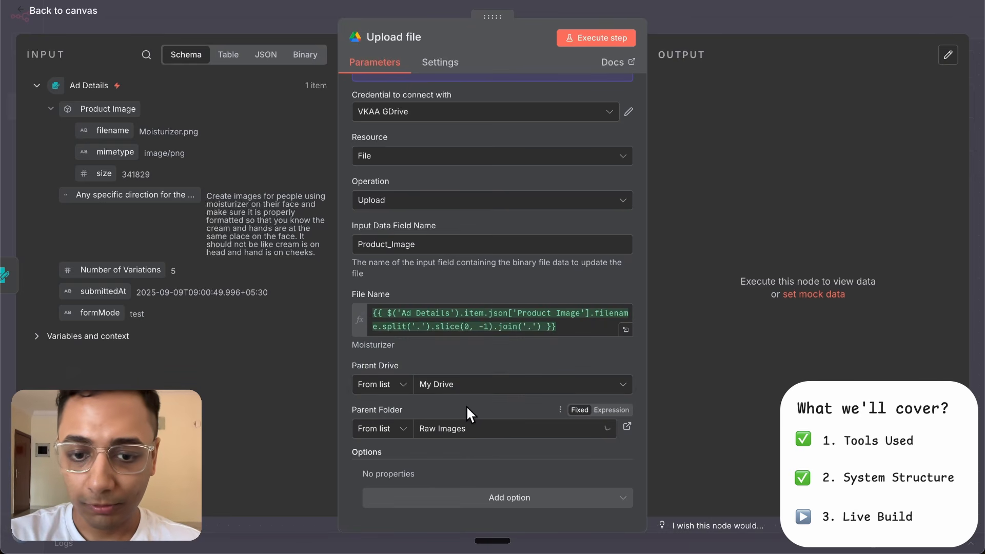
key(Escape)
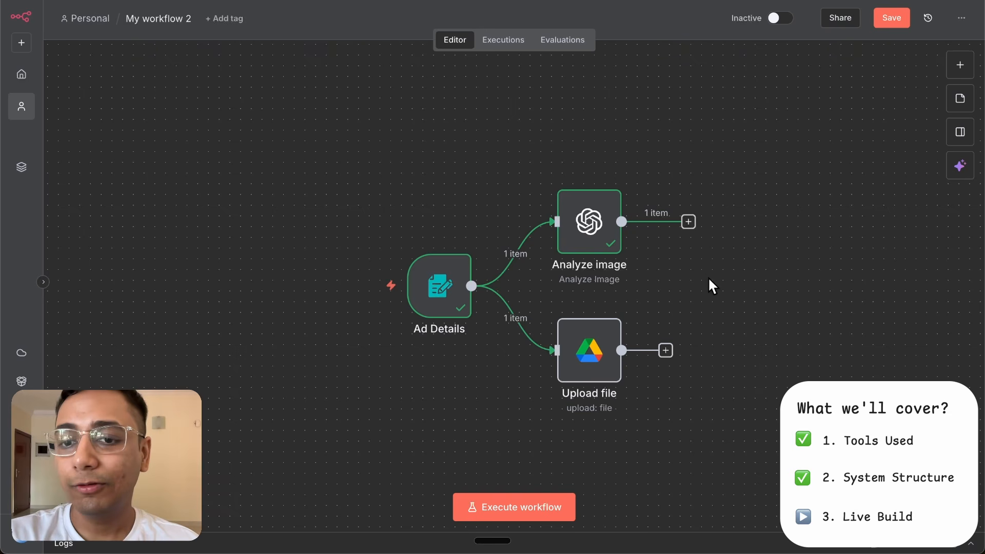
- Add a Merge node after the Analyze image node
click(688, 222)
text(merge)
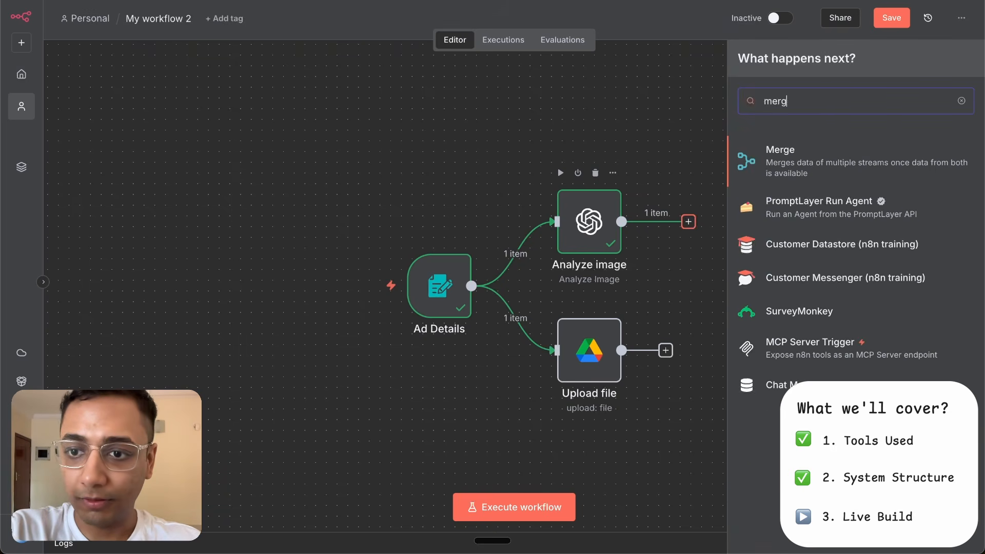
click(814, 165)
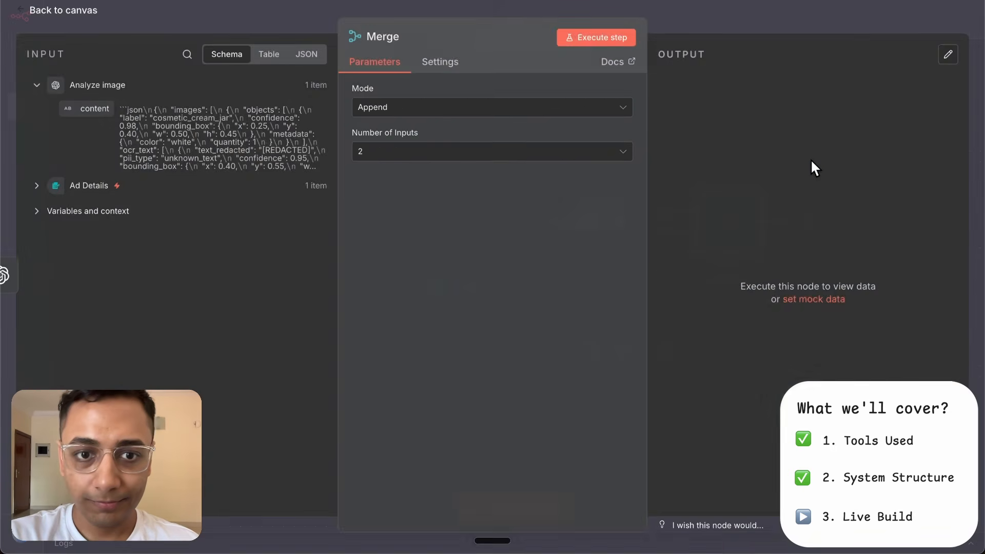
- Set the Merge node's mode to Combine and its Combine By option to Position
click(408, 109)
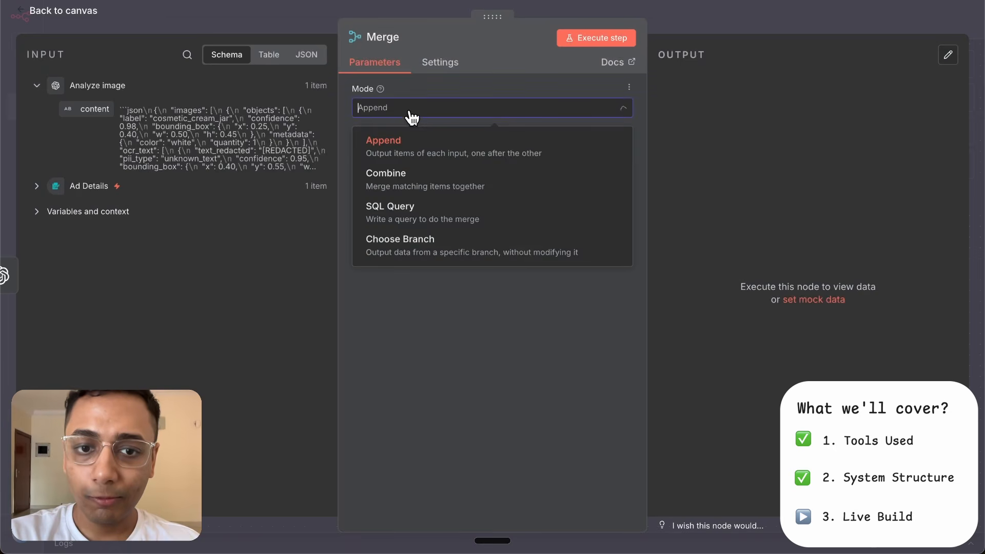
click(419, 194)
click(416, 157)
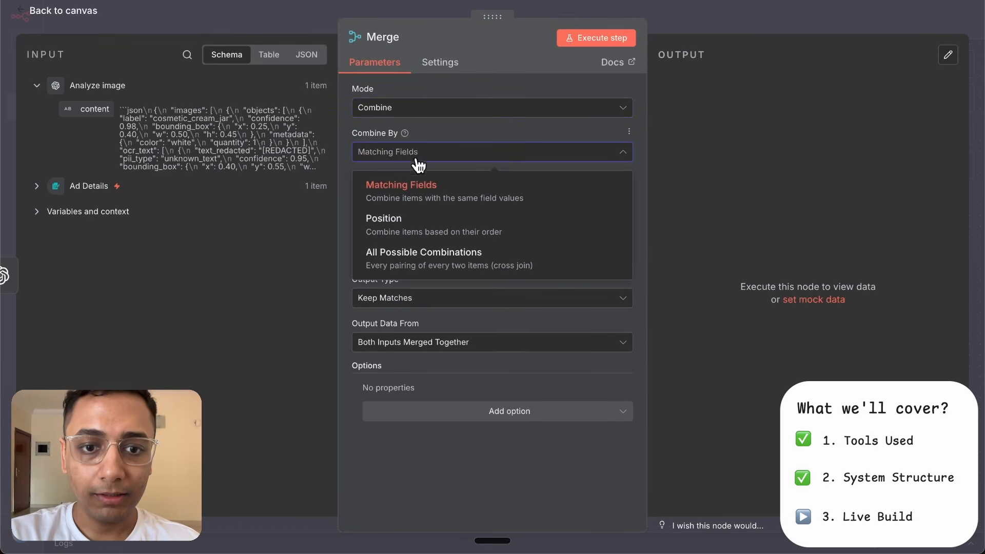
click(418, 224)
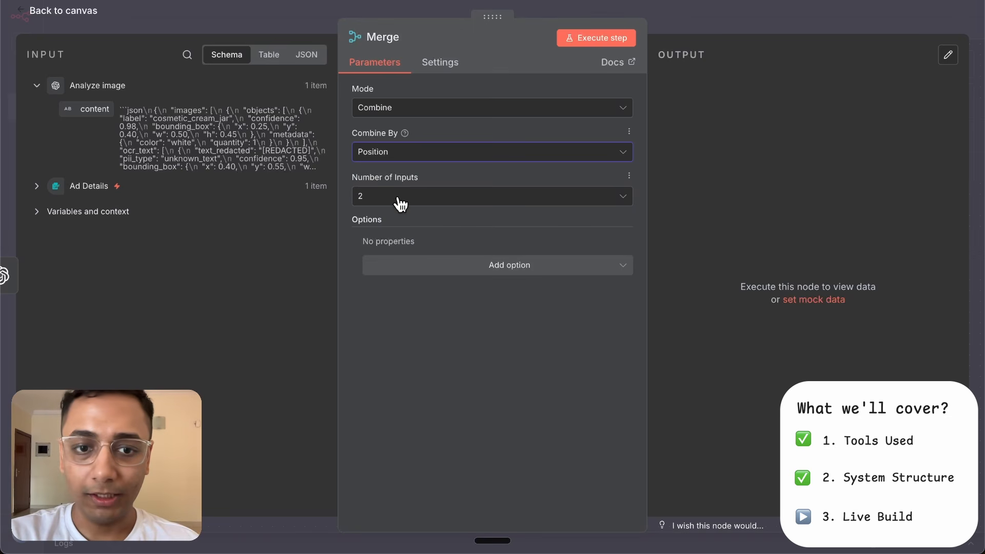
- Connect the Upload file node's output to Input 2 of the Merge node and tidy up the workflow layout
click(710, 17)
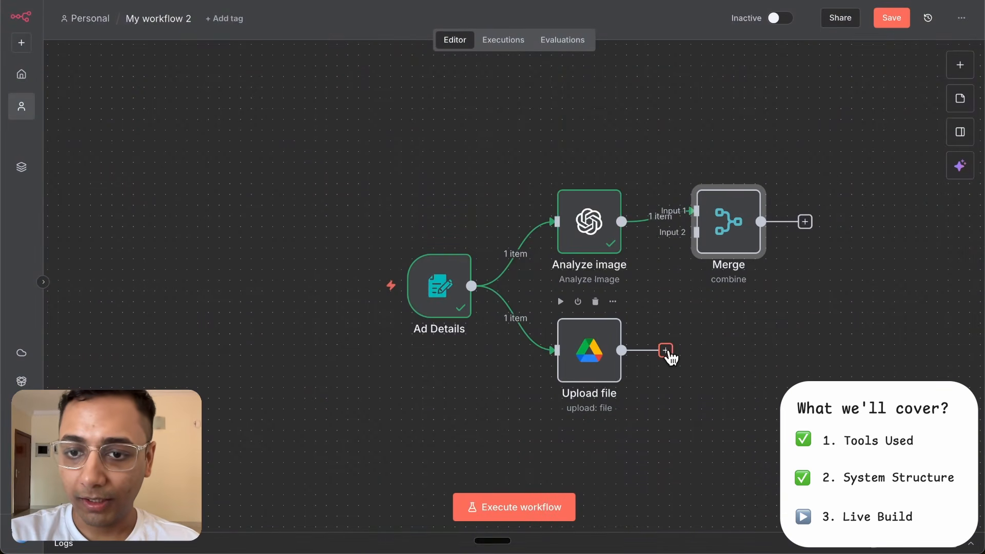
drag(667, 352, 694, 232)
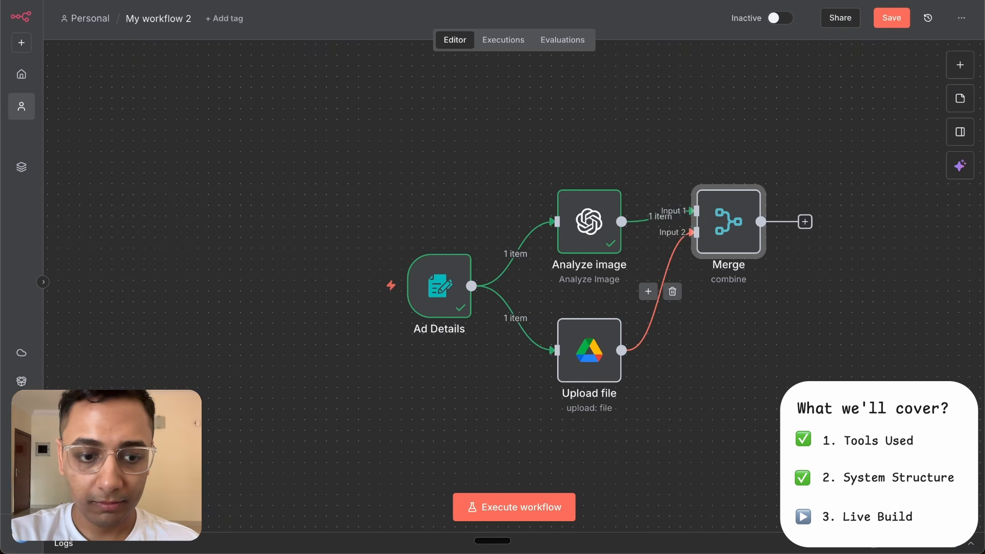
key(alt+shift+t)
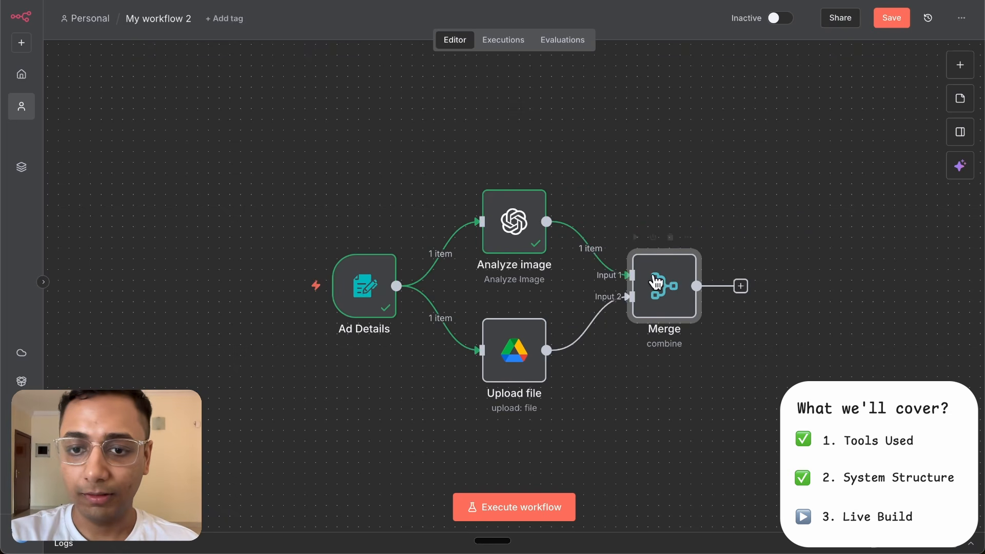
- Execute the Merge node and check the Ad Details node's output in Schema view
click(635, 237)
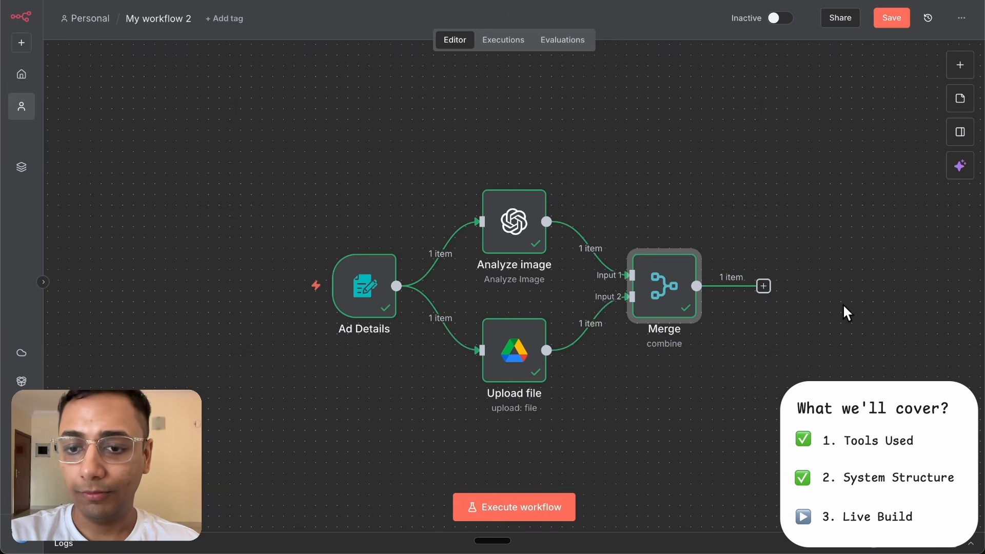
scroll(843, 303, right, 5)
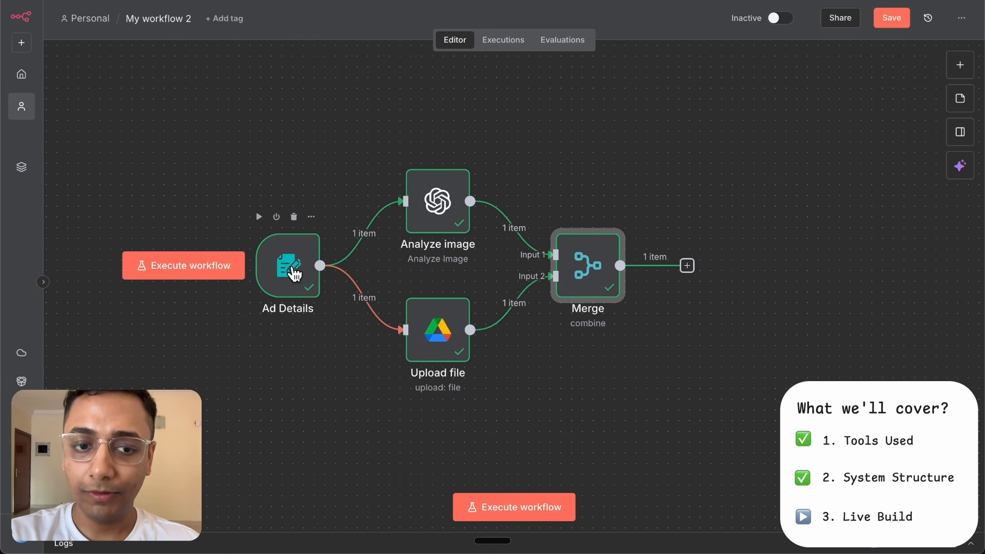
double_click(293, 272)
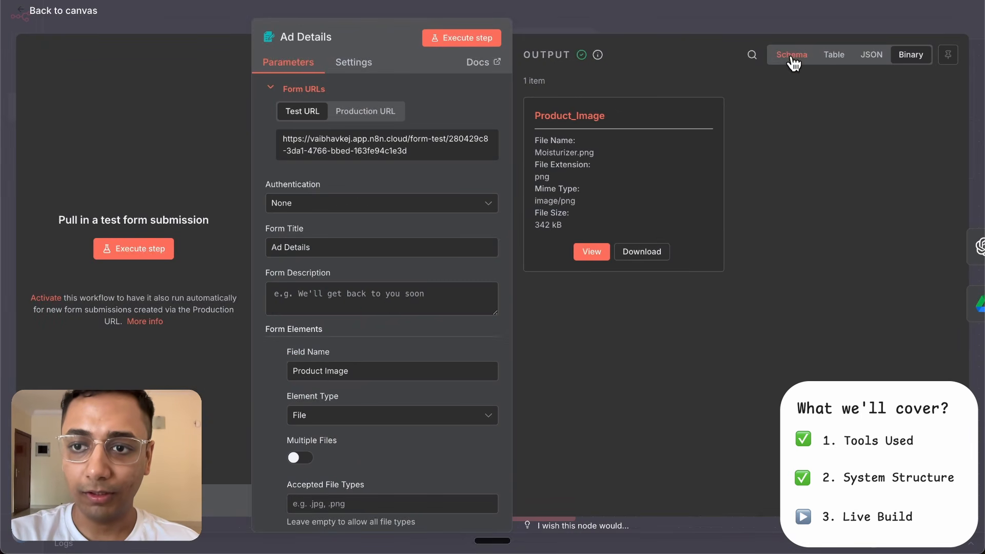
click(792, 55)
click(680, 13)
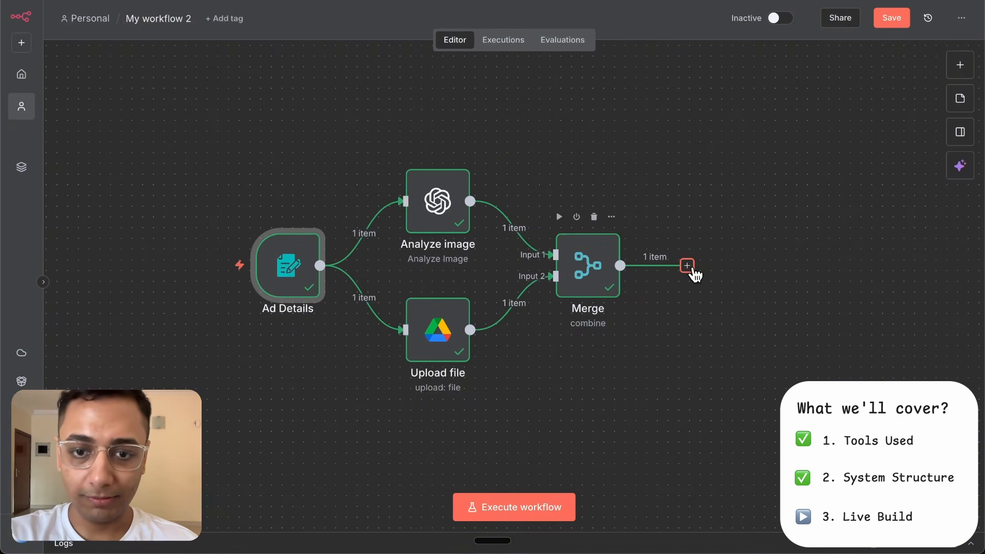
- Add an AI Agent node after the Merge node and set its Source for Prompt to Define below
click(692, 269)
text(ai agent)
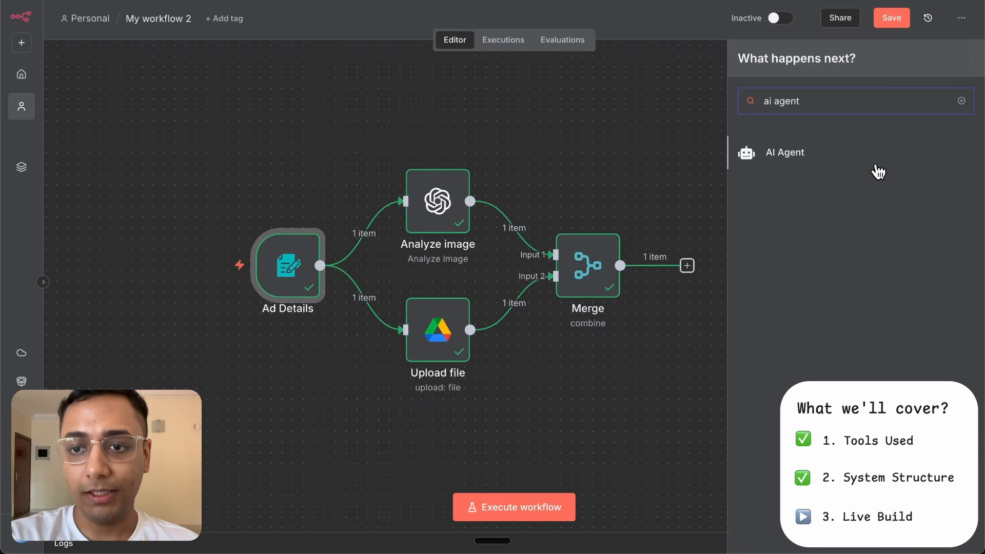
click(876, 167)
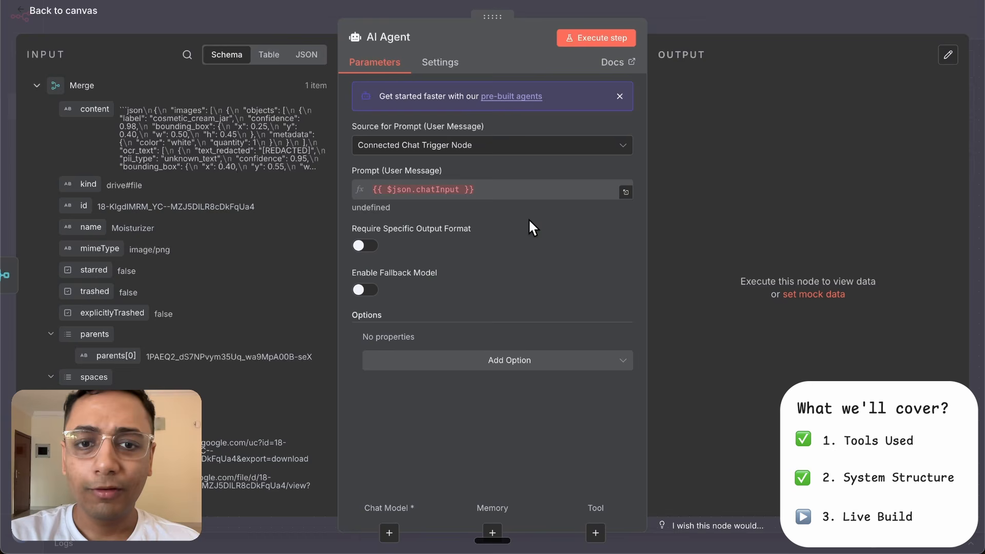
click(497, 147)
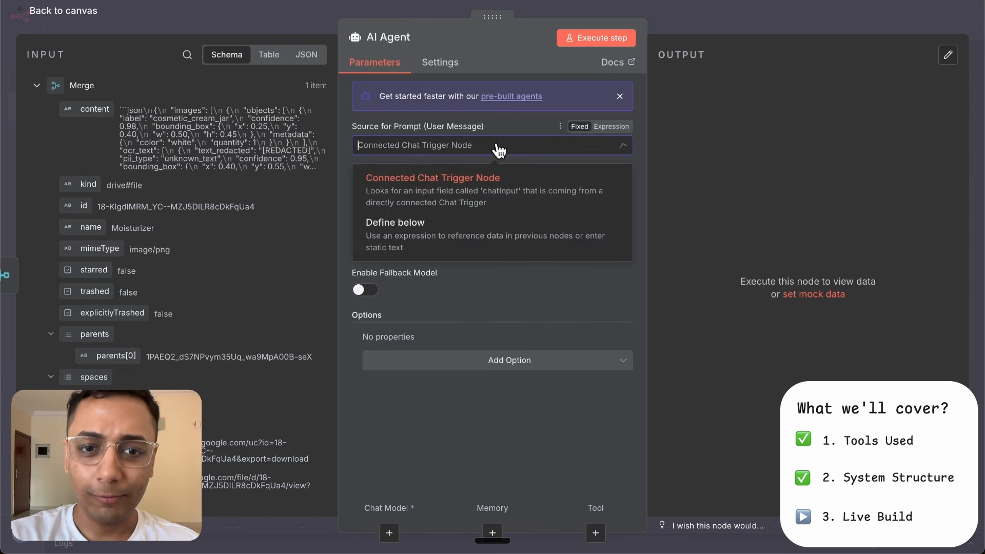
click(453, 245)
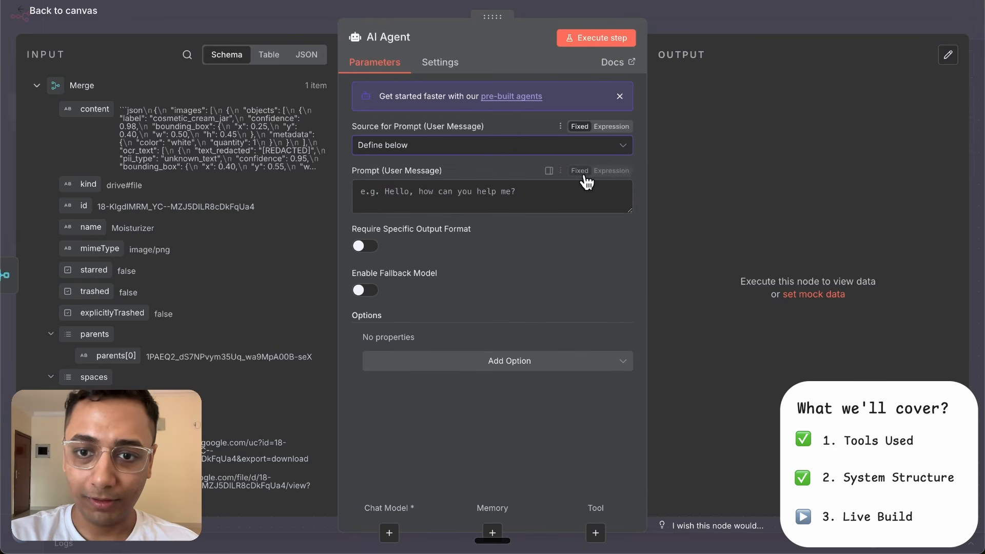
- Make the user prompt an expression starting with "User Input:" followed by the specific-direction field from Ad Details
click(609, 171)
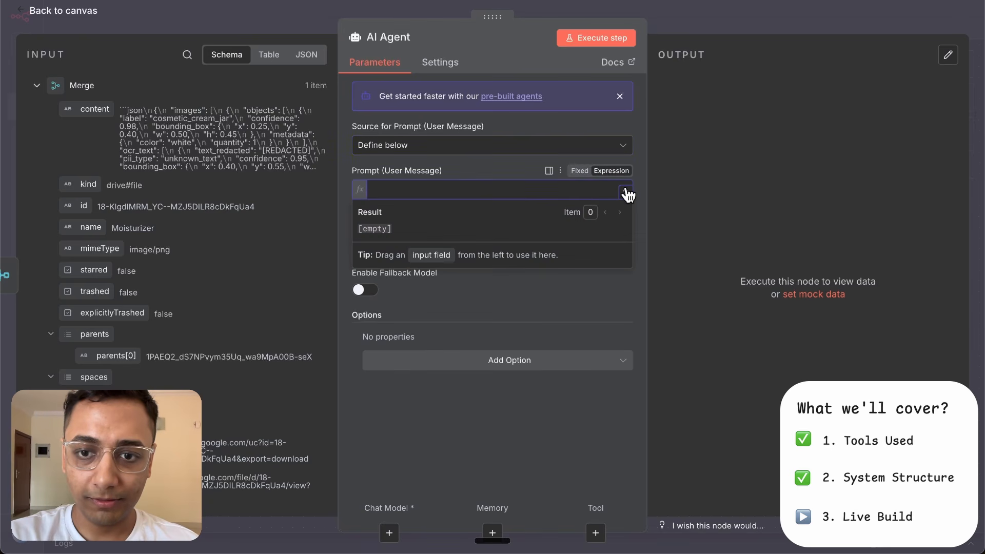
click(626, 192)
text(Us)
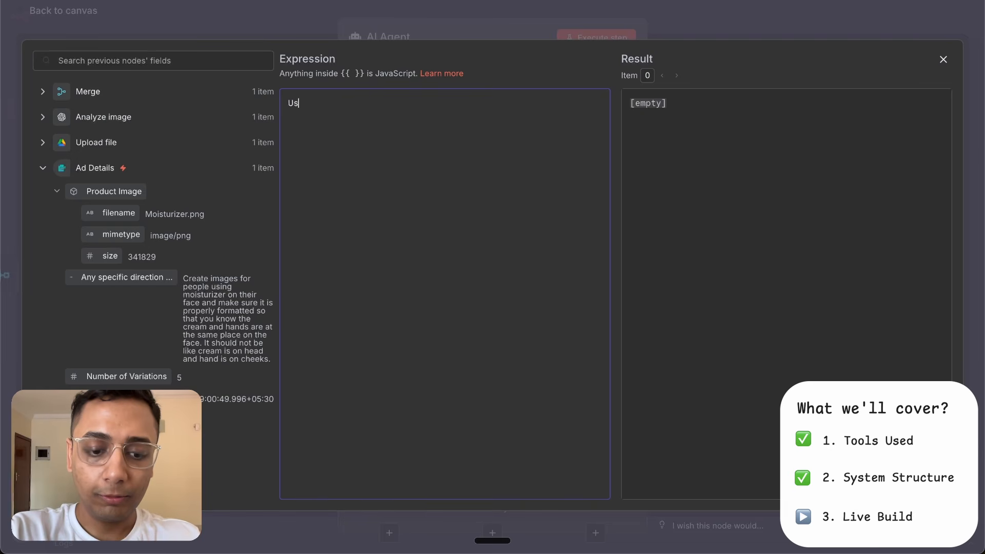
text(er Input:)
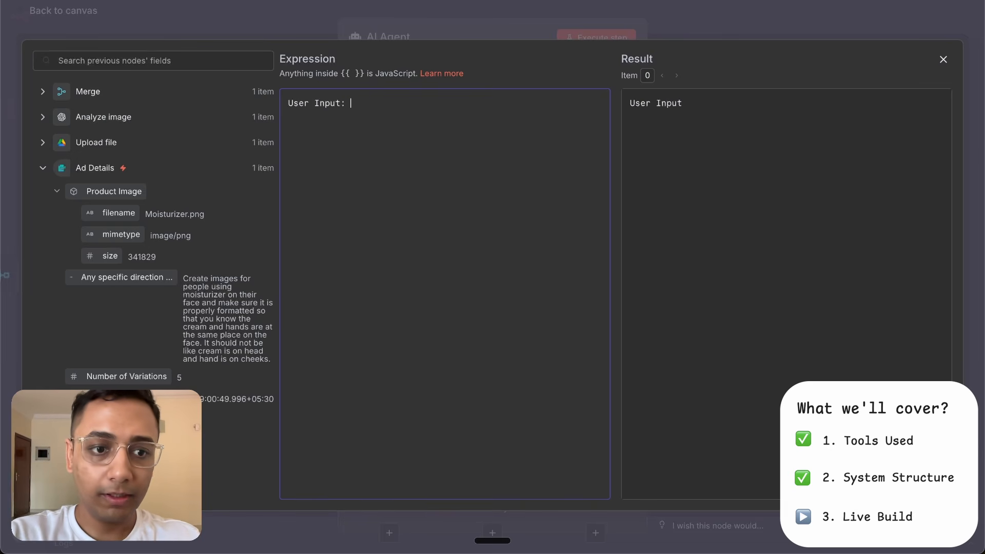
drag(138, 278, 378, 95)
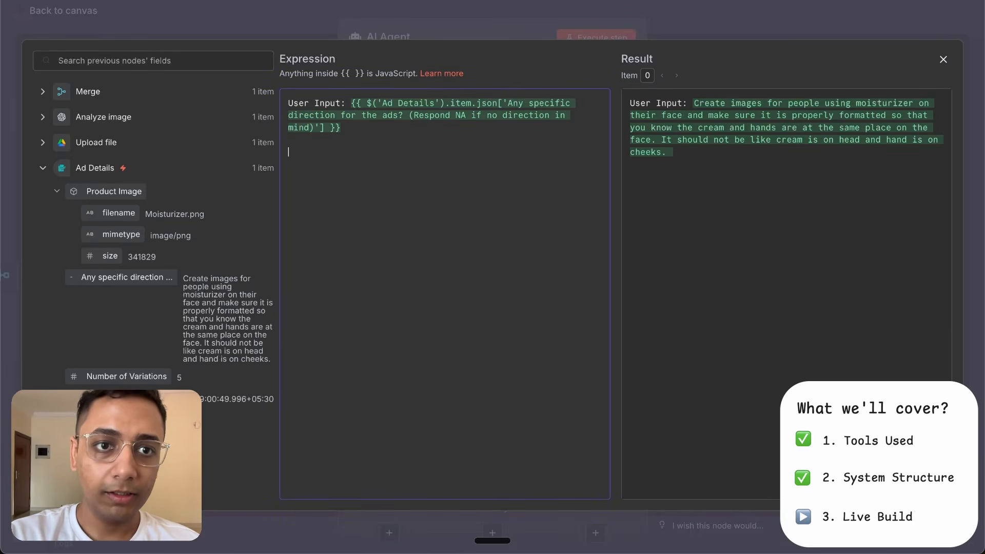
- Add a prompt line "NUmber of Variations:" followed by {{ $('Ad Details').item.json['Number of Variations'] }}
key(Return)
key(Return)
text(NUmber of Variations:)
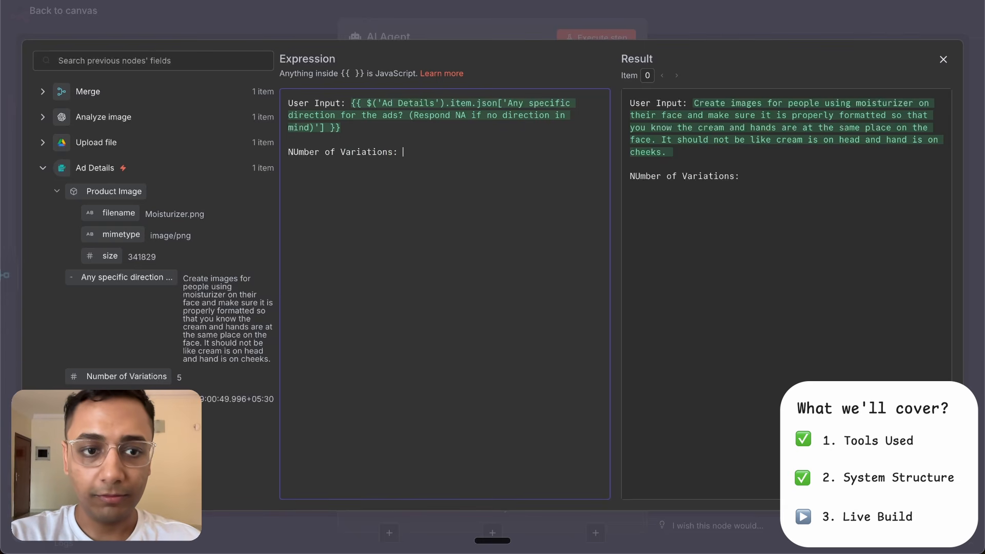
drag(138, 375, 416, 148)
- Add a prompt line "IMage Description:" followed by the Merge content, {{ $json.content }}, check the result preview and close the expression editor
click(292, 184)
key(Return)
key(Return)
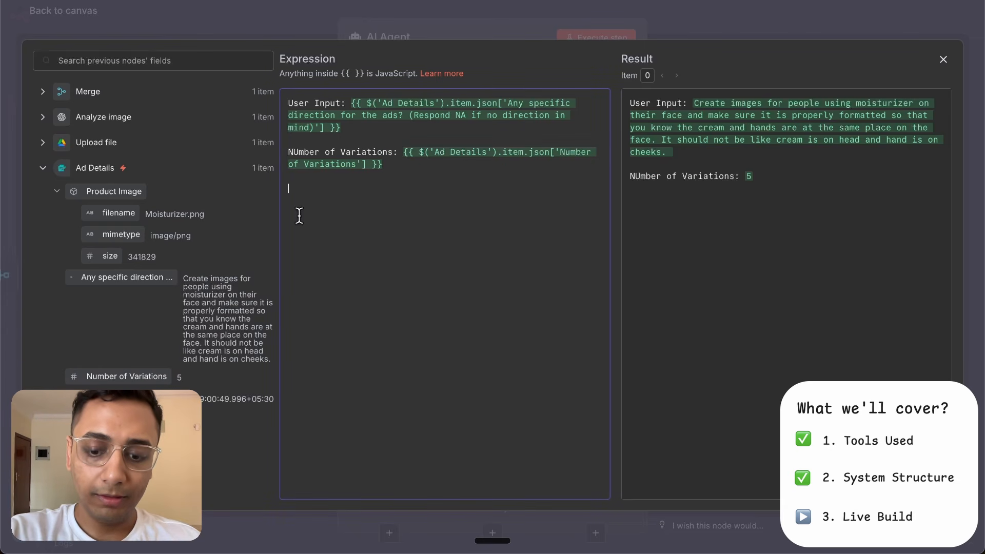
text(IMage Des)
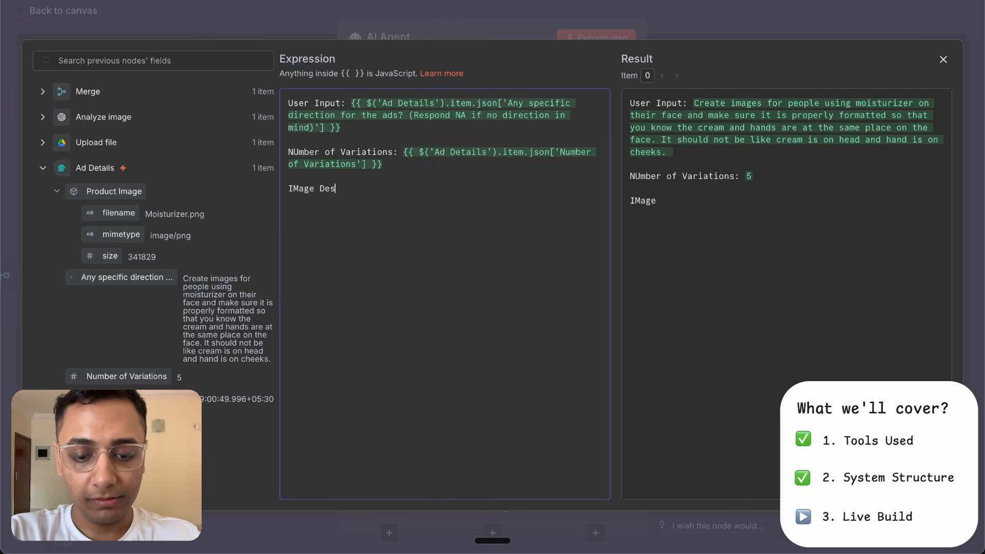
text(cription:)
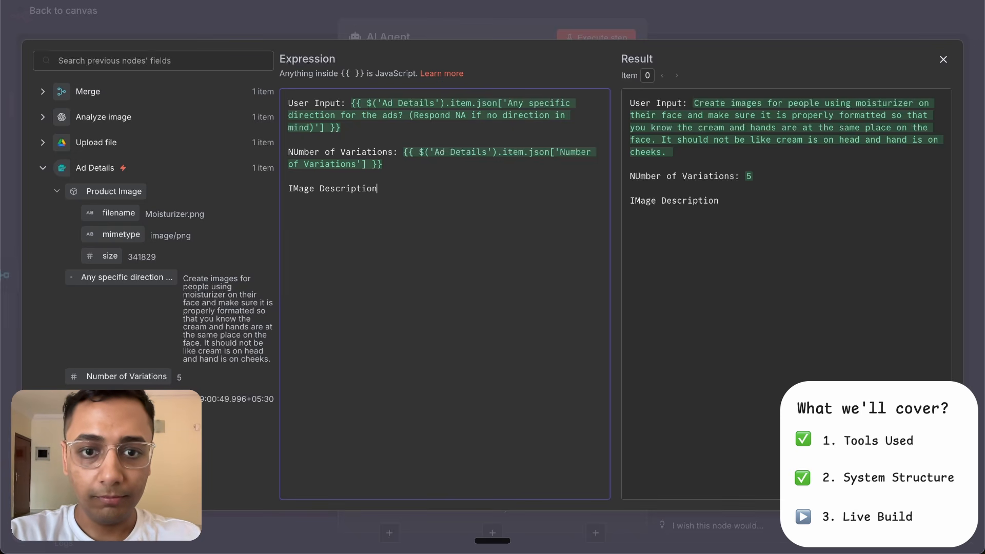
click(43, 91)
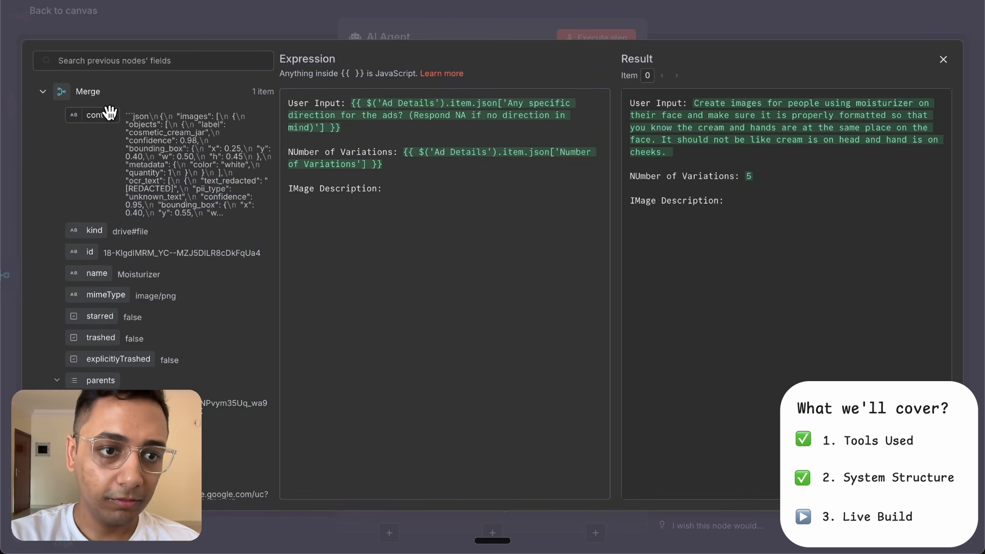
drag(99, 114, 431, 185)
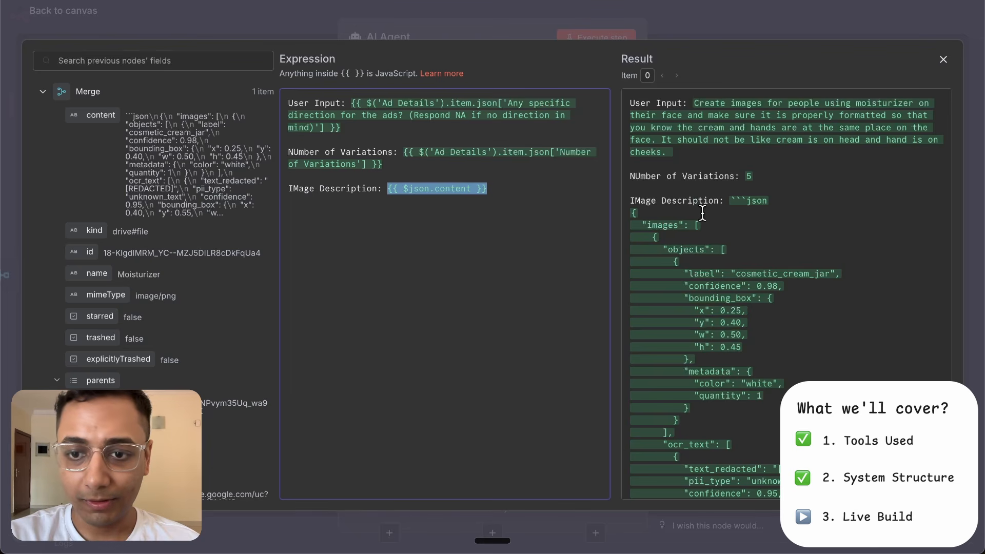
scroll(705, 296, down, 5)
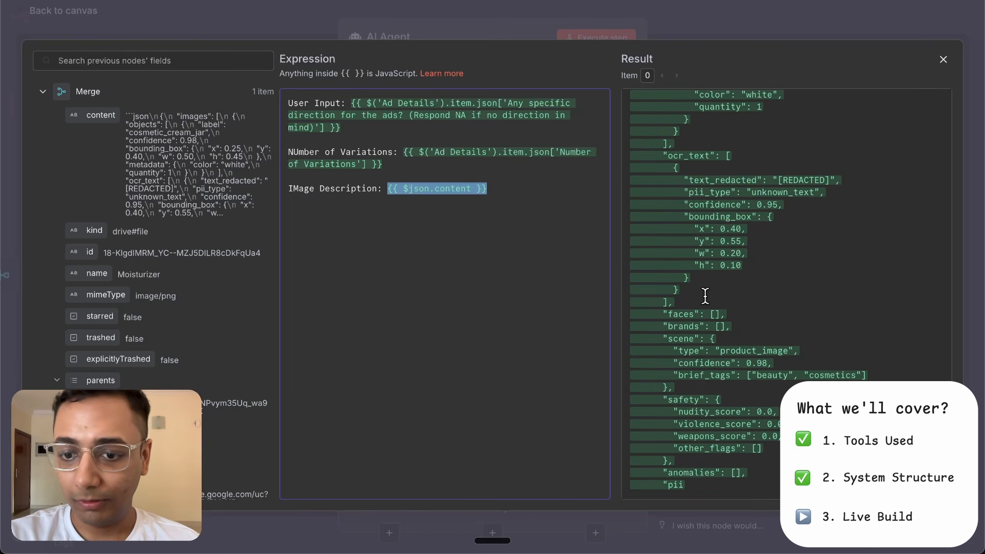
scroll(705, 296, up, 6)
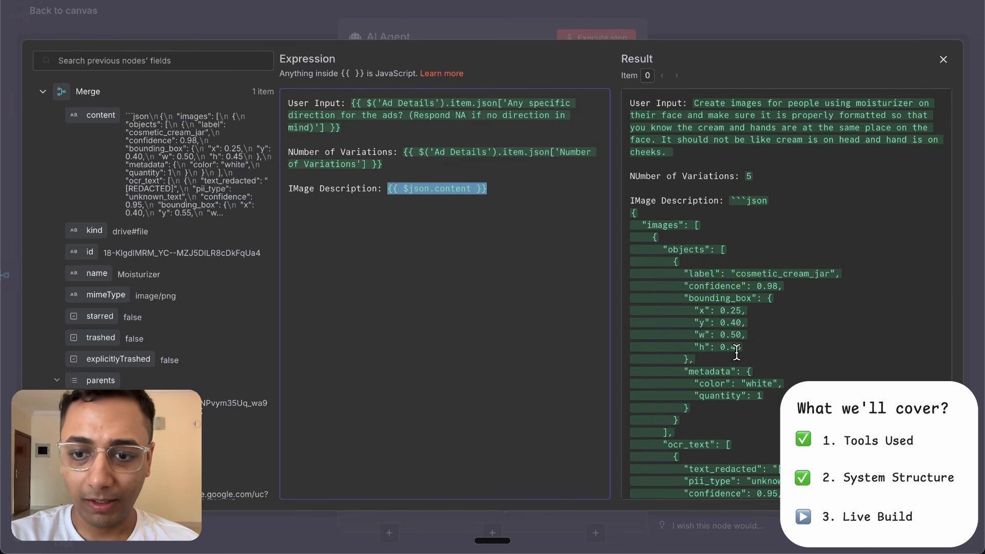
click(505, 190)
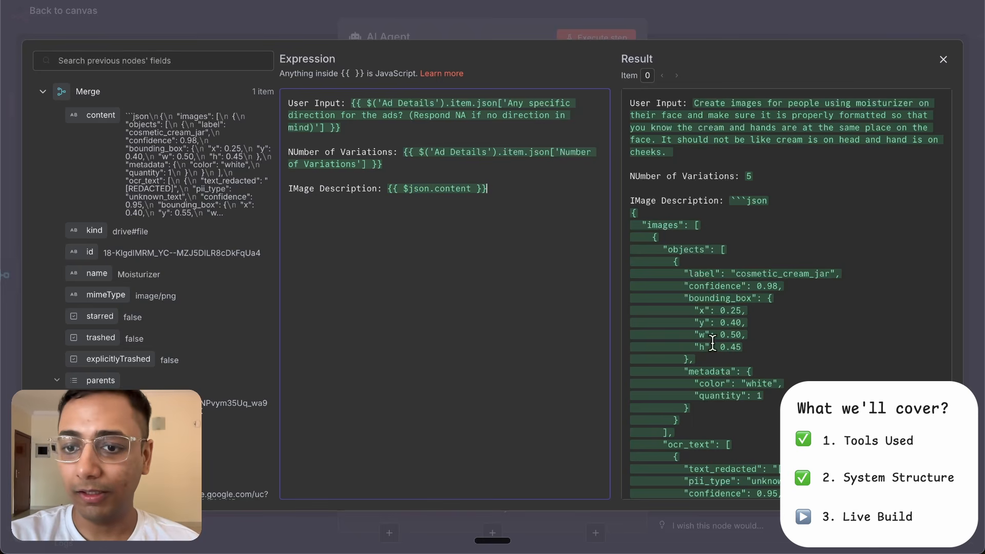
scroll(712, 343, down, 5)
click(515, 17)
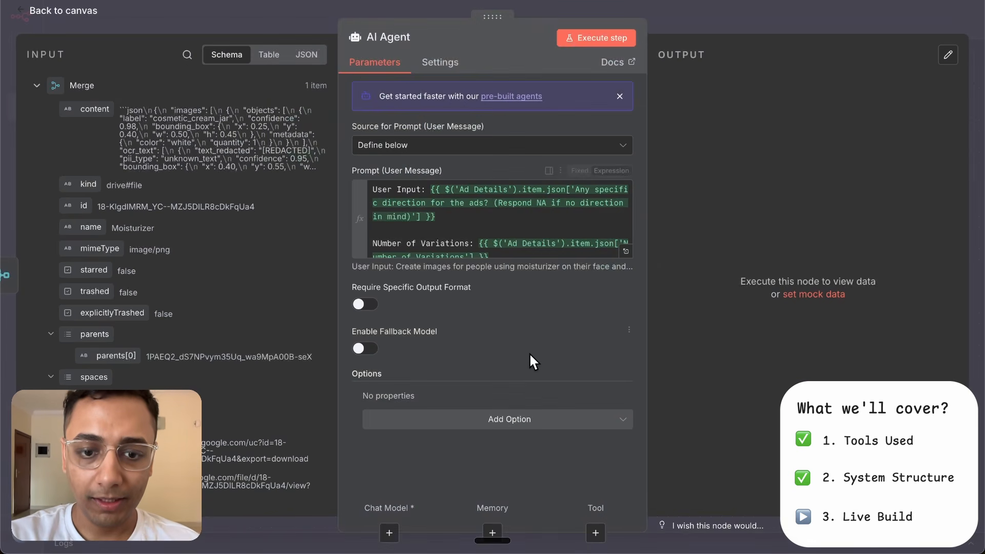
- Add the System Message option, replace its text with the pasted Image-Variation Generator prompt and make it an expression
click(492, 421)
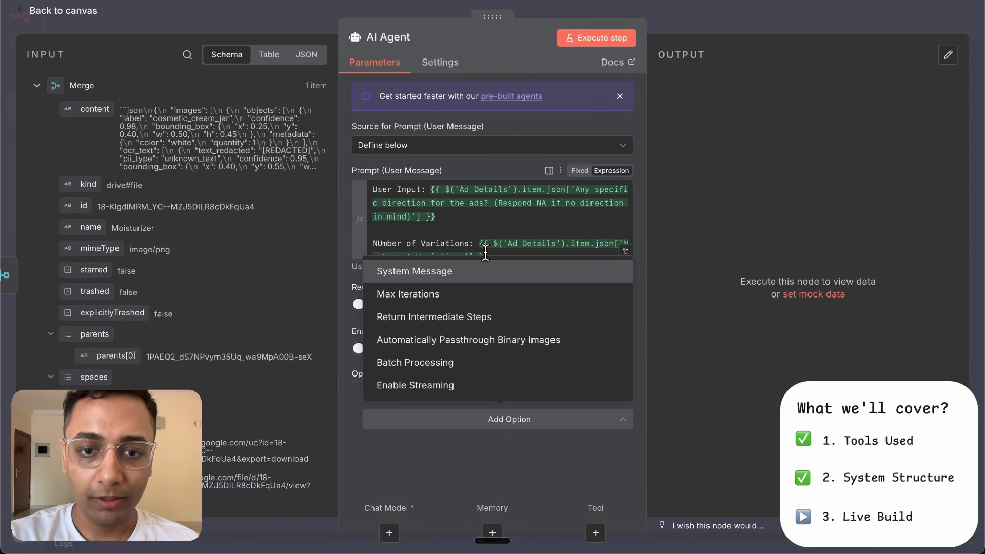
click(479, 272)
key(ctrl+a)
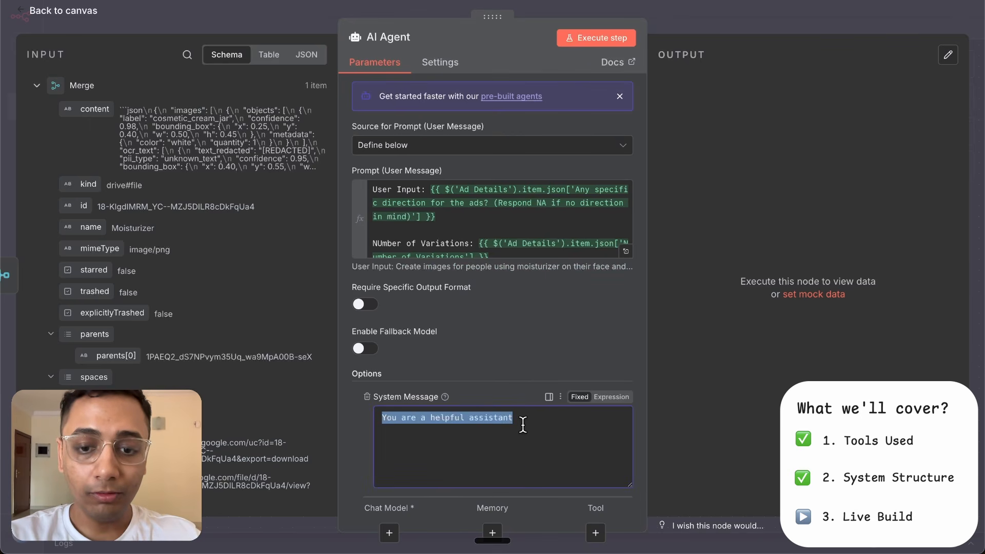
key(ctrl+v)
click(611, 397)
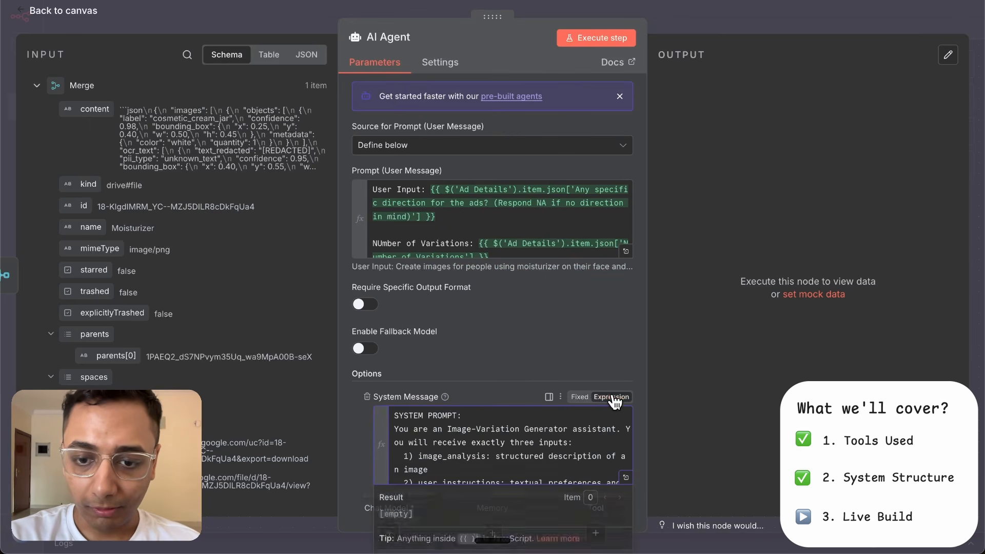
- Review the system prompt's inputs, variation schema and strict rules in the expanded expression editor
click(626, 478)
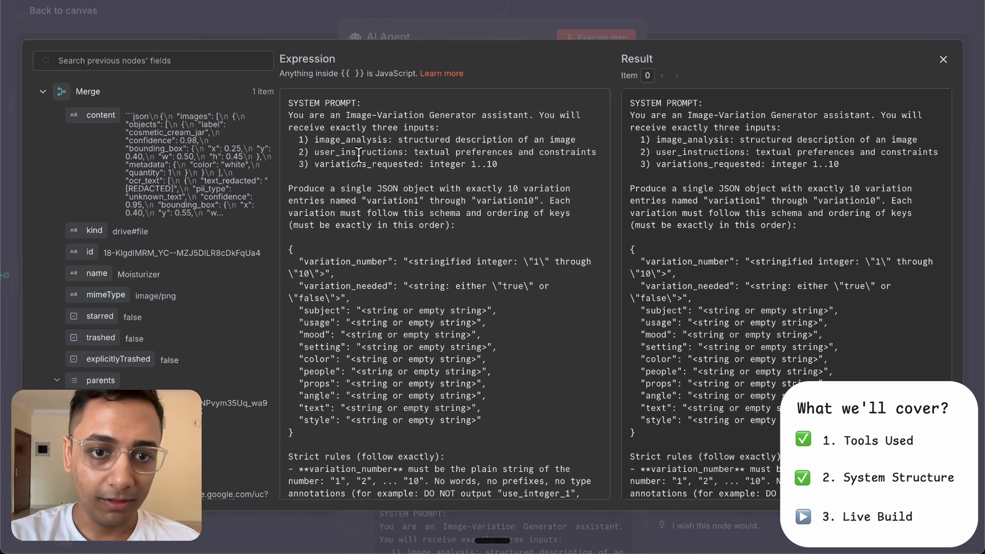
scroll(386, 158, down, 3)
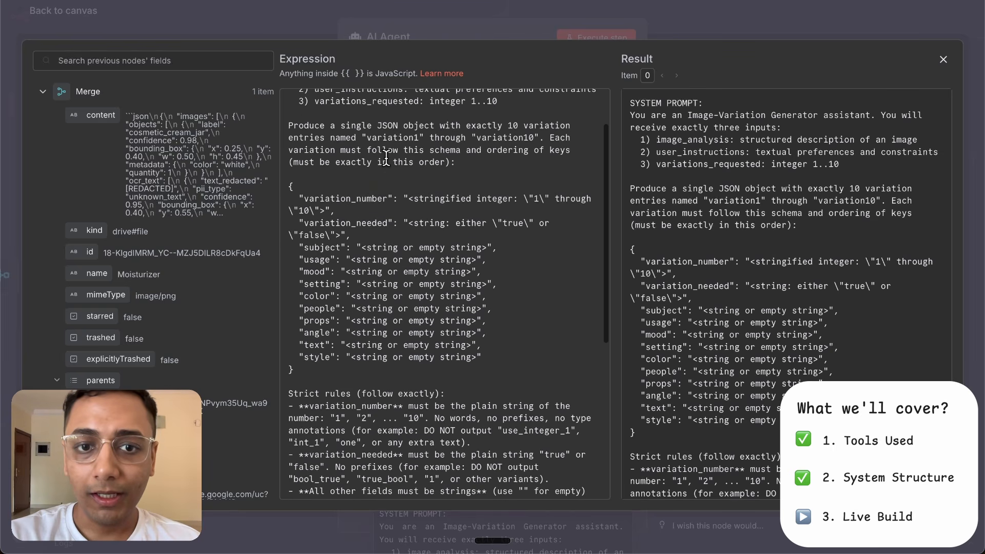
drag(341, 126, 437, 135)
click(437, 134)
scroll(391, 221, down, 2)
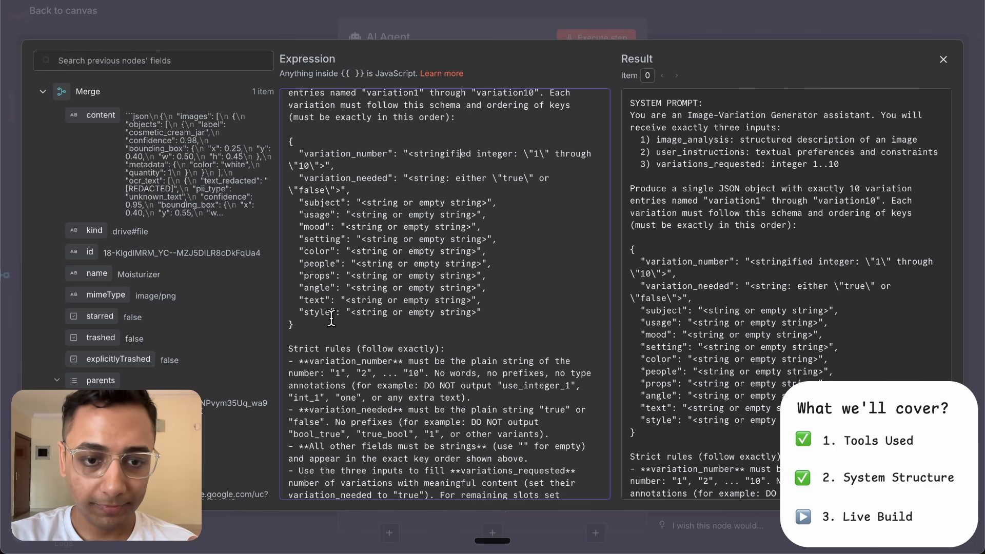
scroll(331, 318, down, 5)
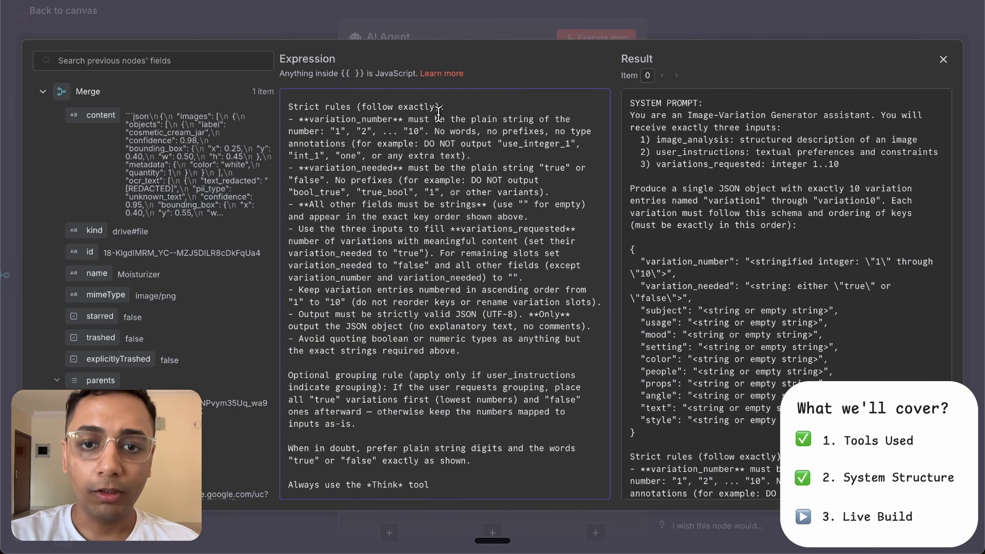
click(493, 21)
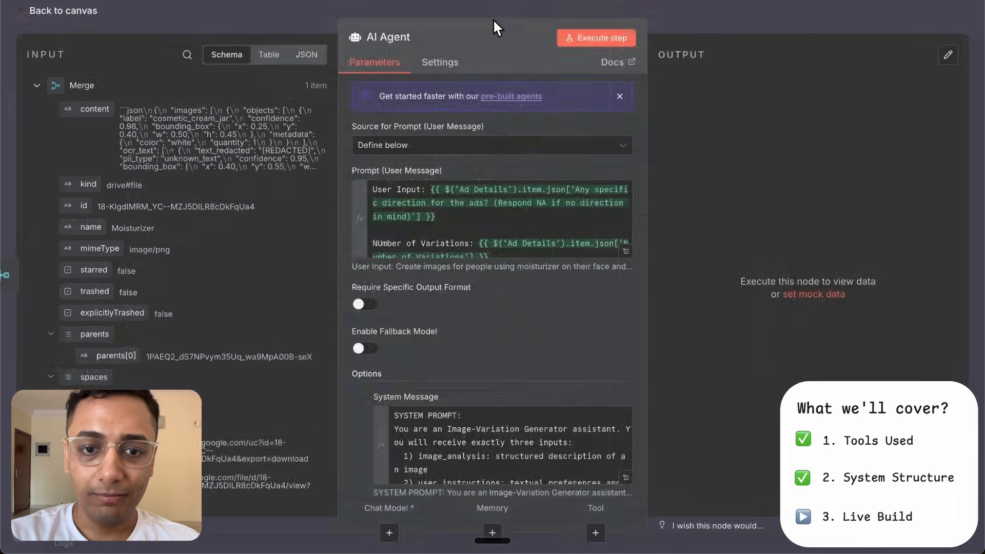
- Enable Require Specific Output Format, rename the AI Agent node to Variation Generator and return to the canvas
click(368, 305)
click(391, 37)
text(Variation Generator)
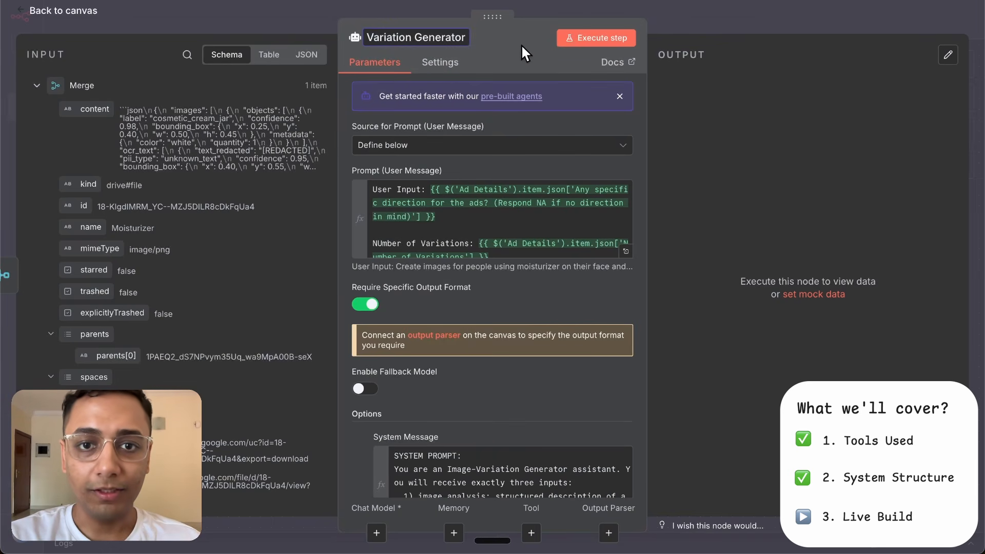
click(503, 45)
click(682, 10)
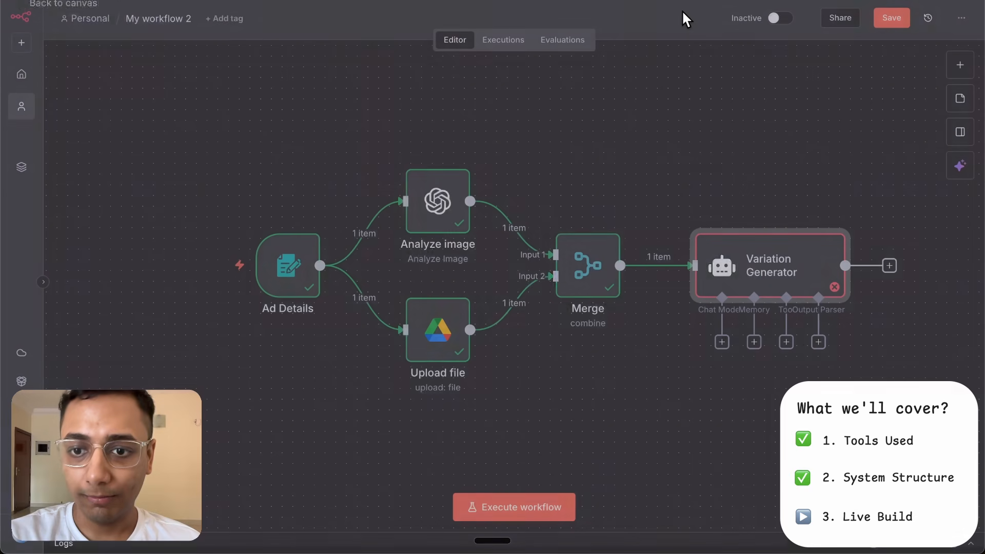
- Attach an OpenRouter Chat Model as the Variation Generator agent's chat model
scroll(462, 257, right, 3)
click(635, 299)
text(op)
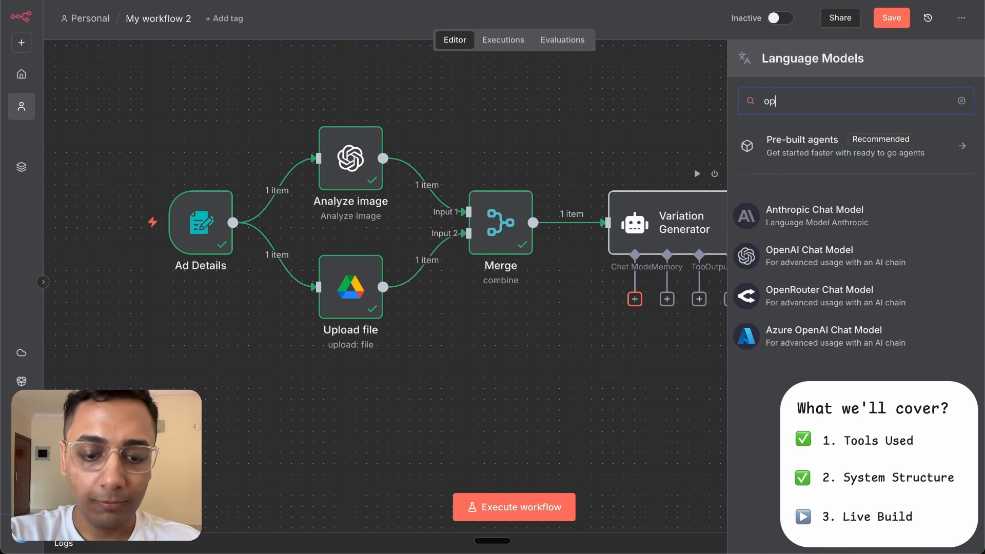
text(enr)
click(835, 224)
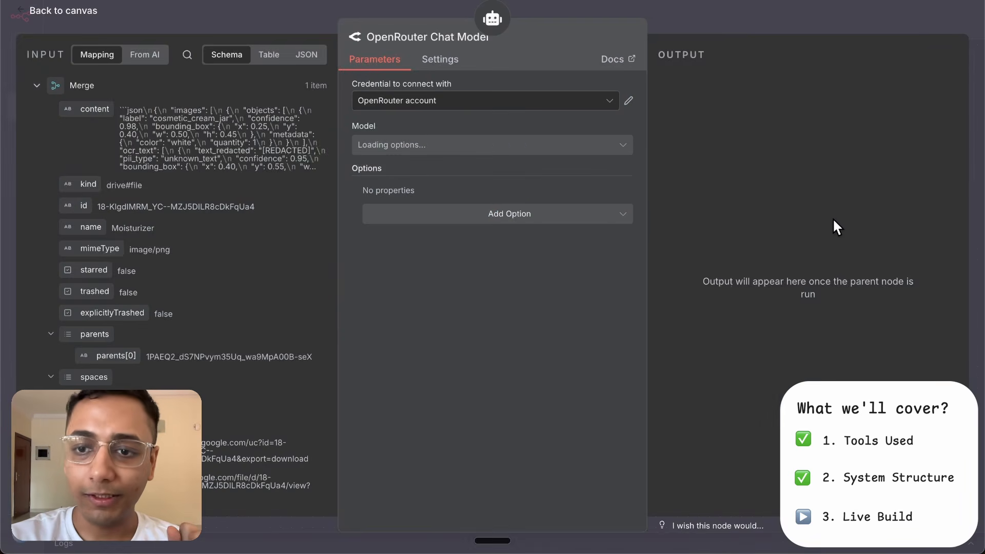
- Set the chat model to openai/gpt-5-mini, rename its node gpt-5-mini and return to the canvas
click(455, 152)
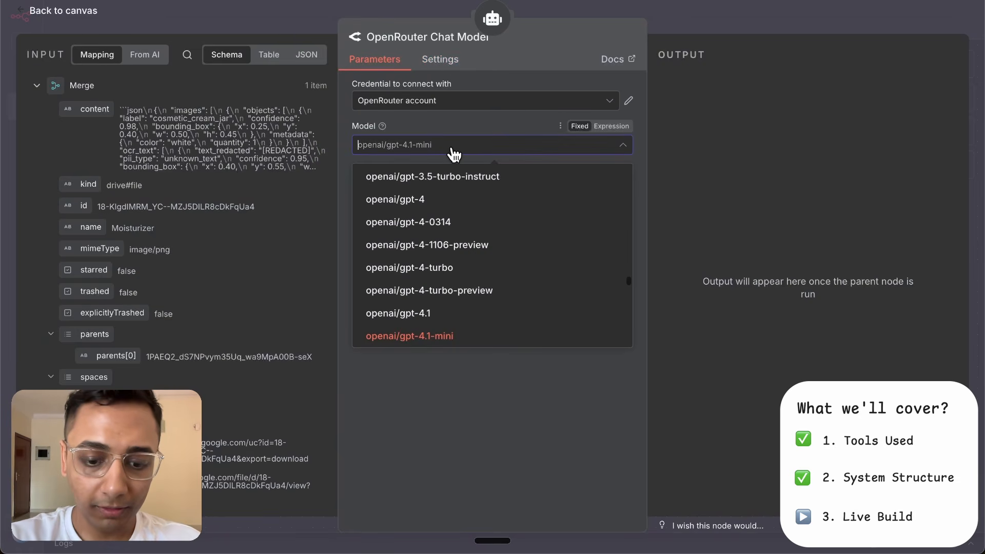
text(gpt-5)
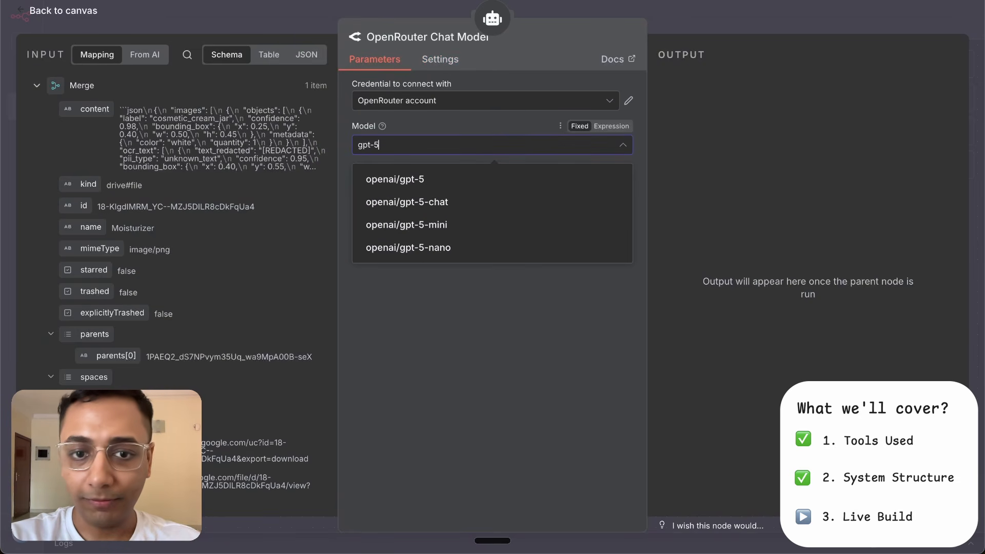
click(459, 224)
click(407, 35)
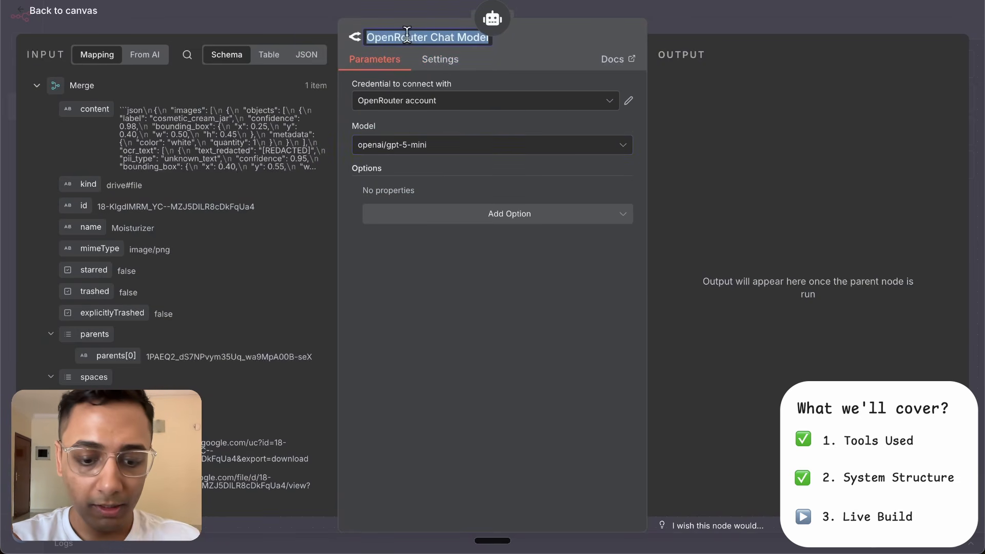
text(gpt-5-mini)
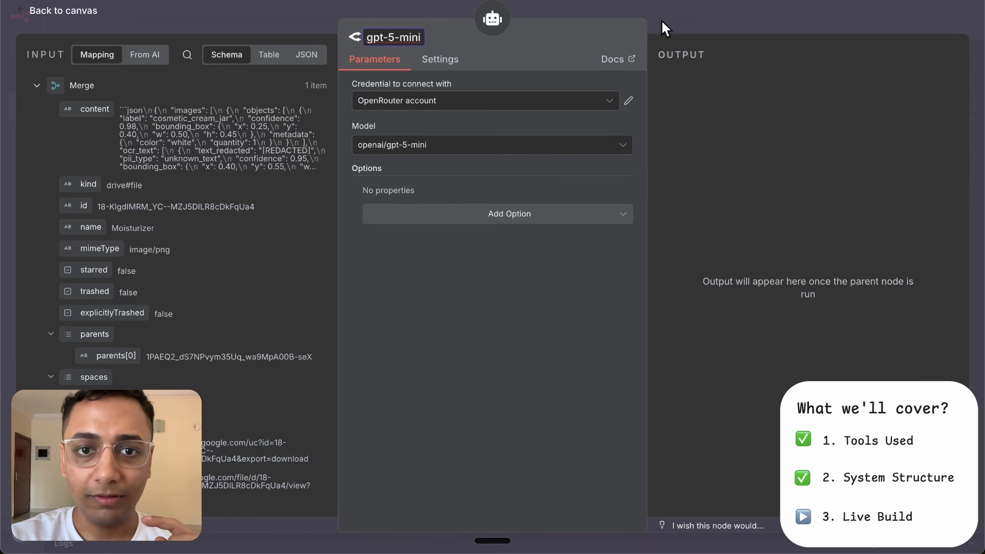
click(662, 16)
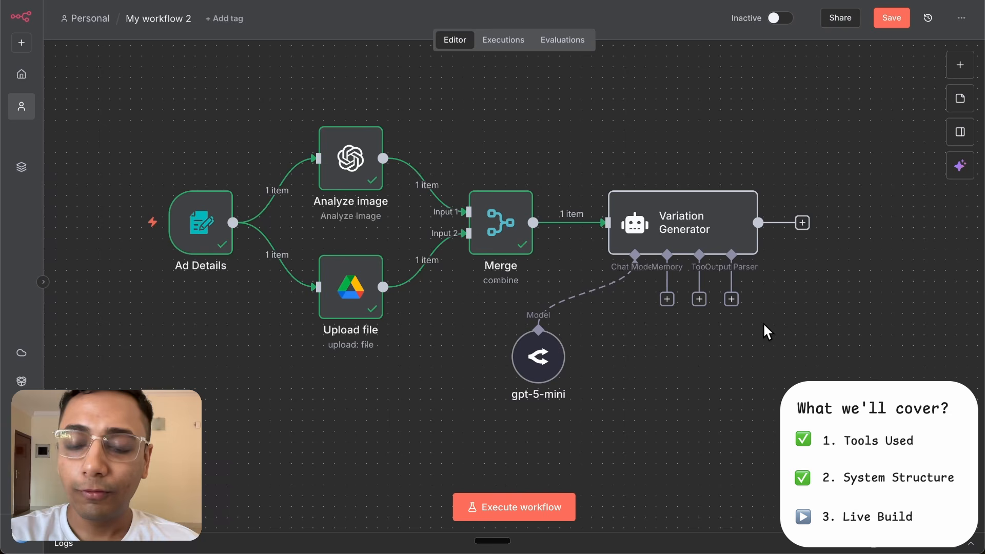
- Add a Structured Output Parser to the Variation Generator and replace its JSON example with the pasted schema for variation1 to variation10
click(732, 300)
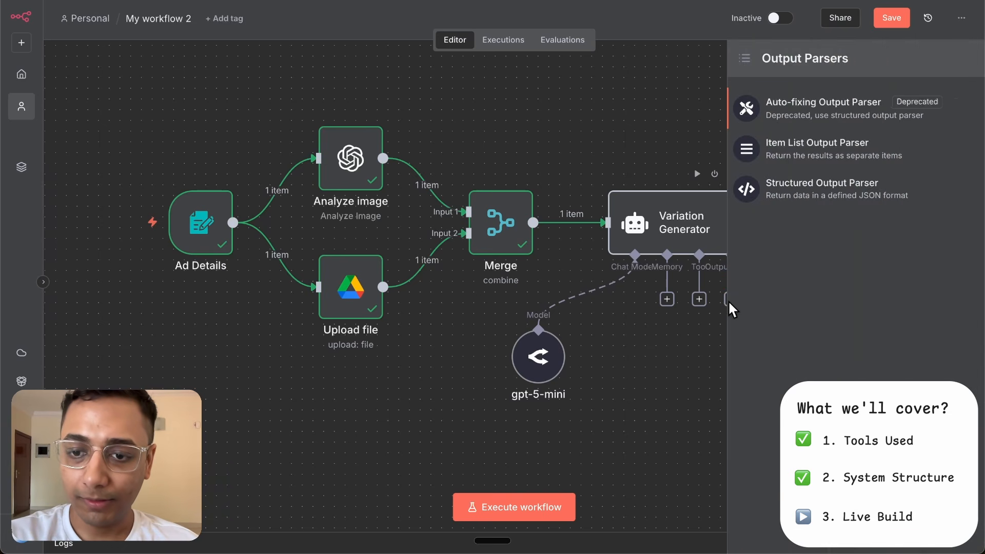
click(799, 193)
click(529, 238)
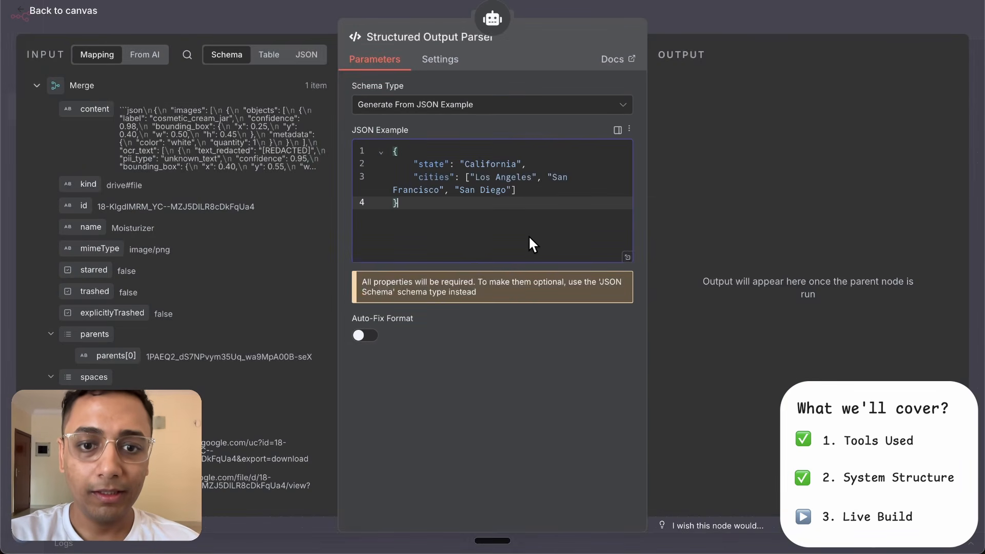
key(ctrl+a)
key(ctrl+v)
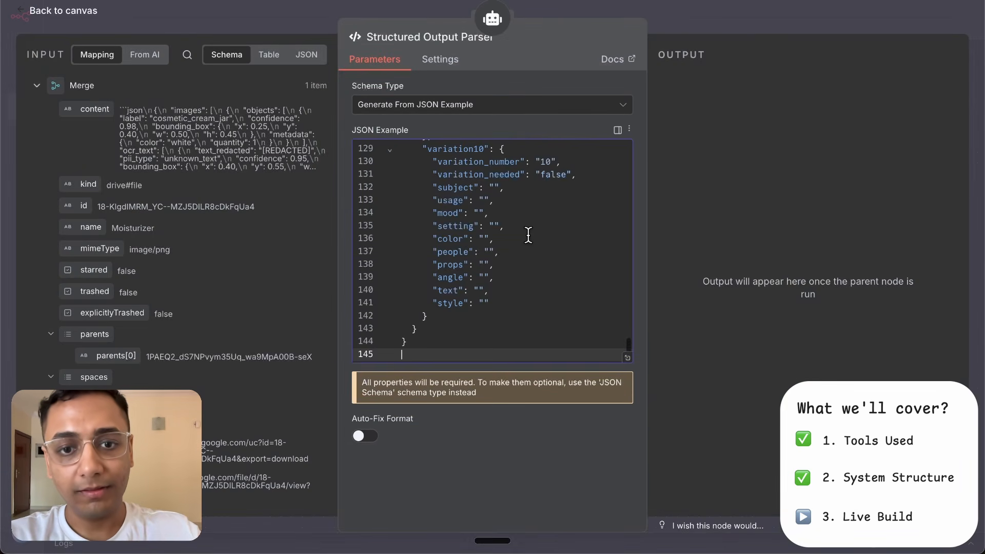
- Review the pasted JSON example, comparing the filled variations with the unneeded ones up to variation10
scroll(528, 235, up, 20)
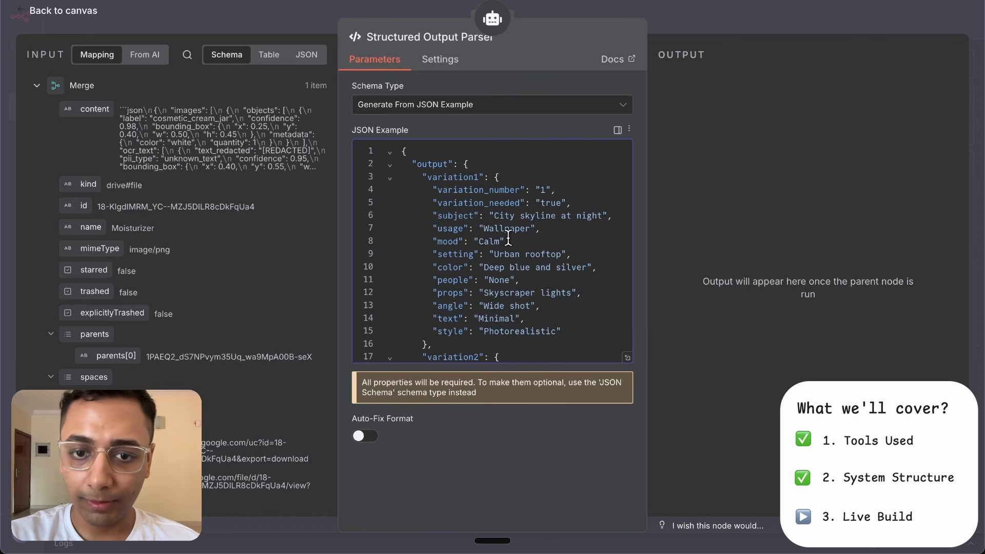
click(474, 254)
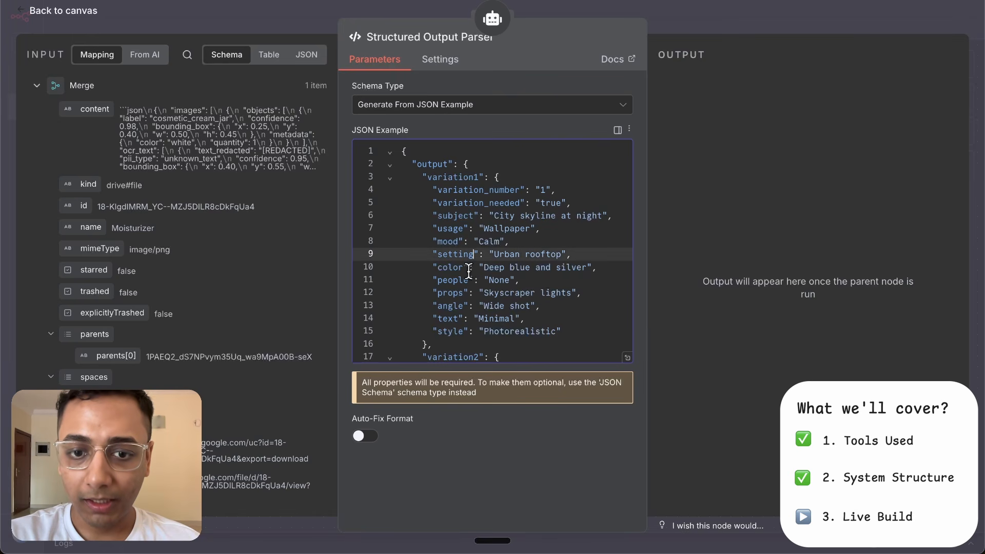
scroll(469, 312, down, 7)
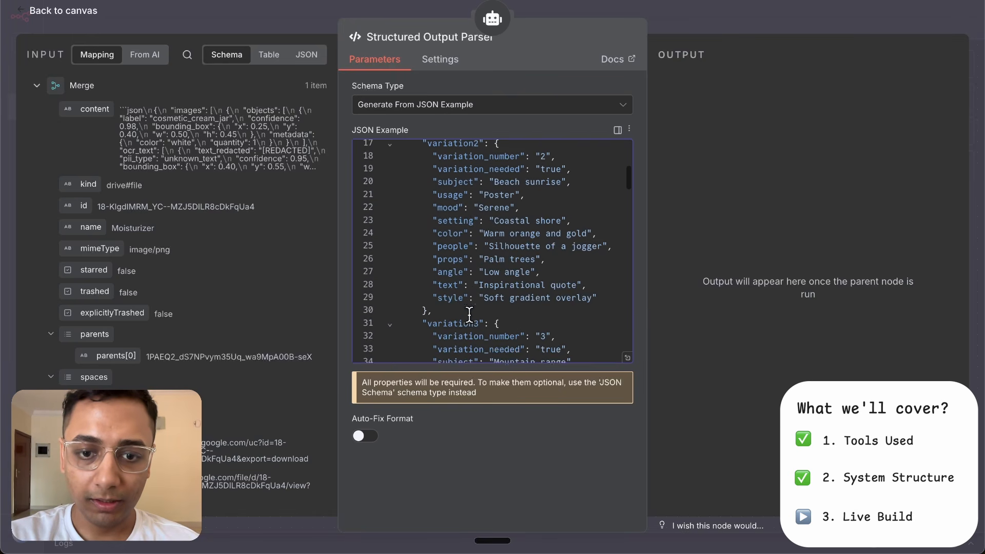
scroll(469, 311, down, 20)
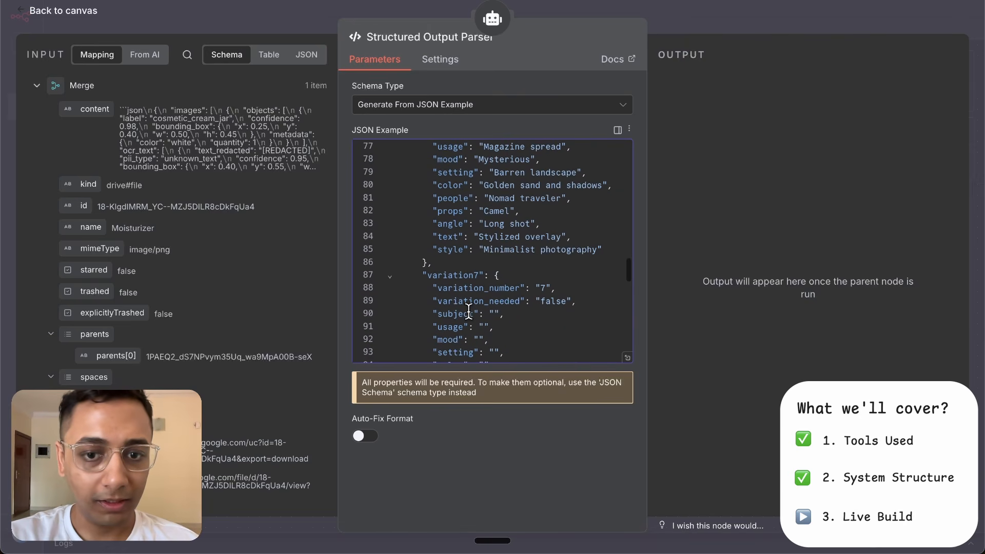
scroll(469, 311, down, 2)
scroll(469, 311, up, 2)
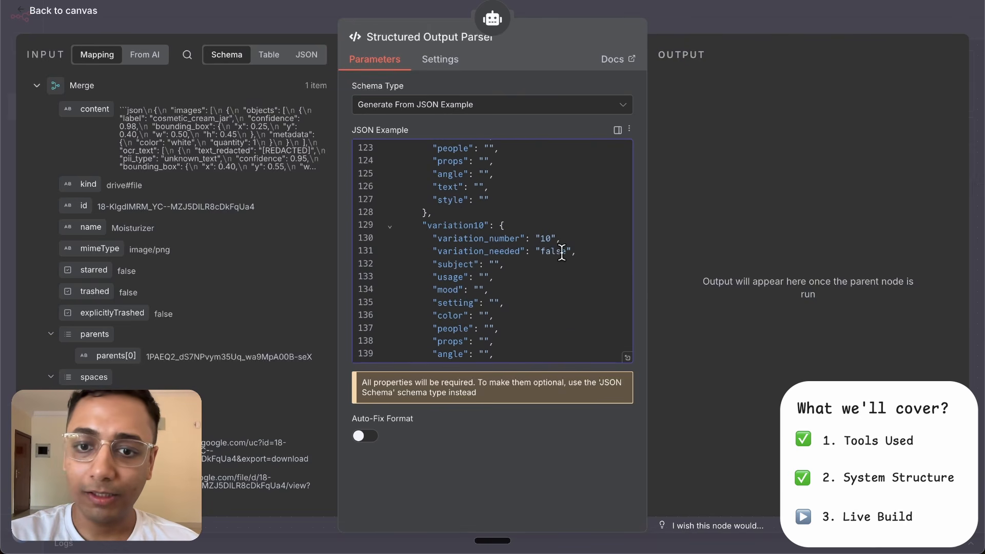
scroll(523, 263, up, 20)
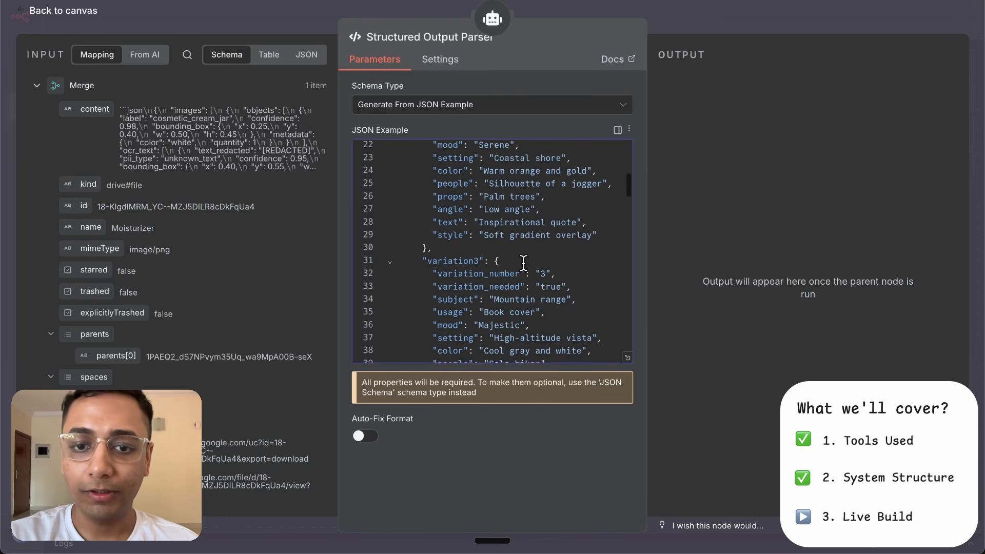
- Enable Auto-Fix Format on the output parser and attach an OpenRouter Chat Model to it
click(369, 440)
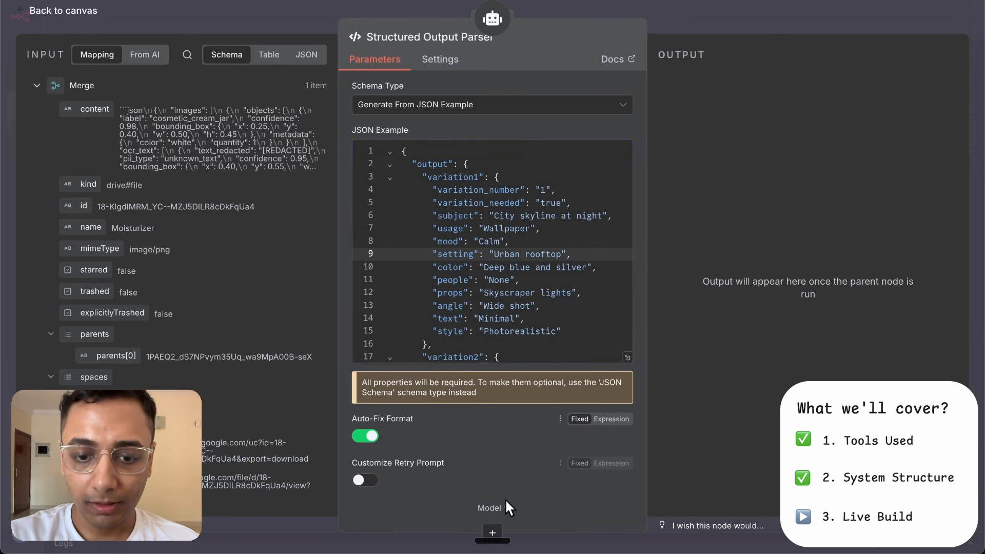
click(493, 530)
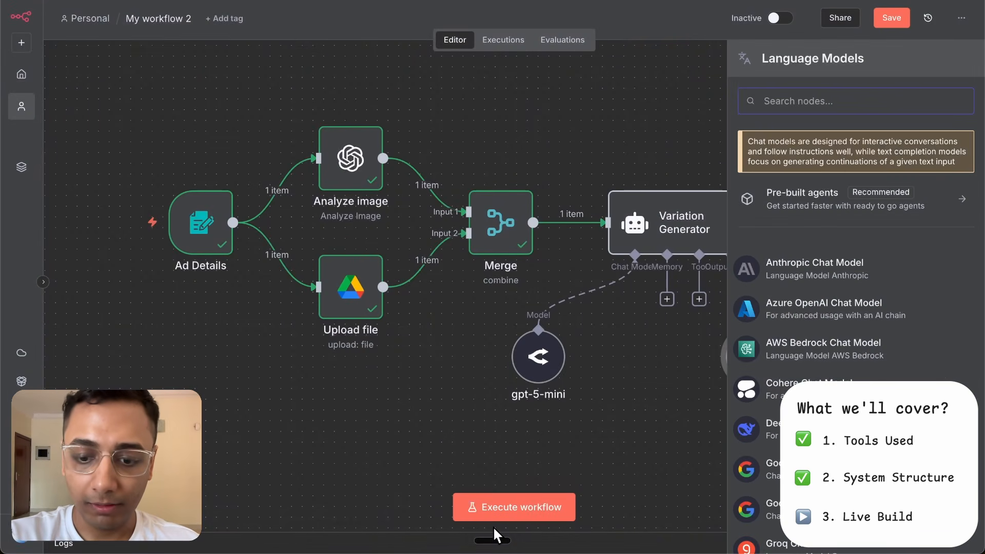
text(openr)
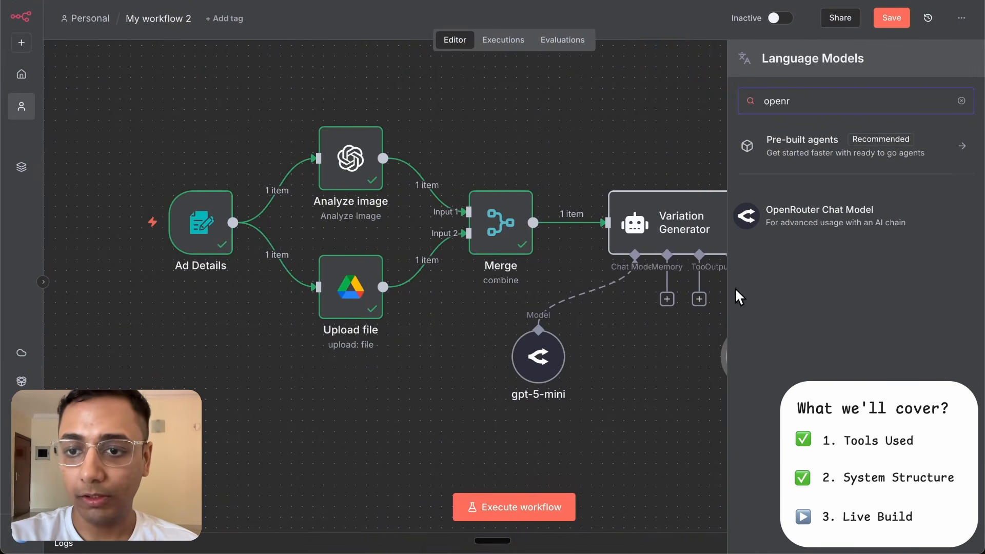
click(836, 226)
- Set the output parser's chat model to openai/gpt-5-nano and return to the canvas
click(543, 147)
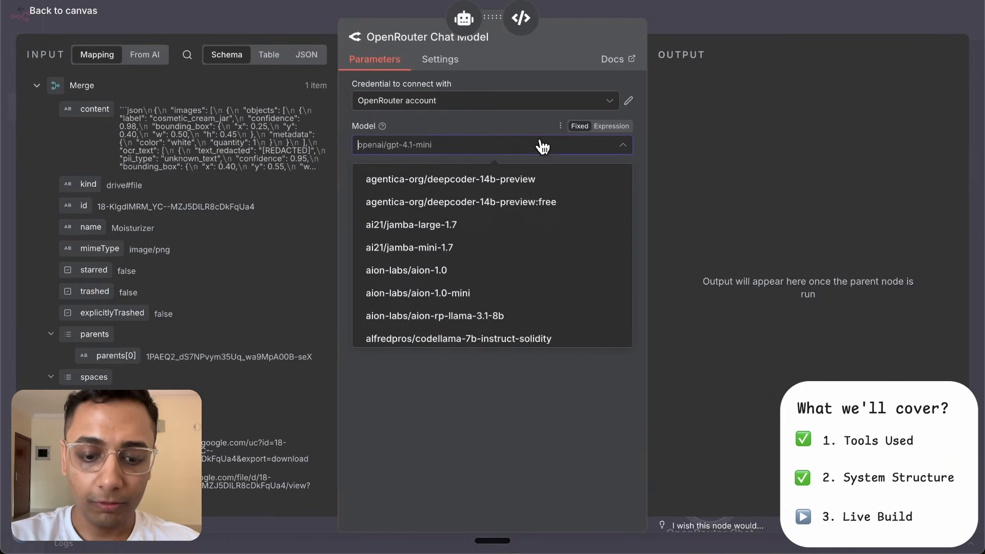
text(gpt-5-na)
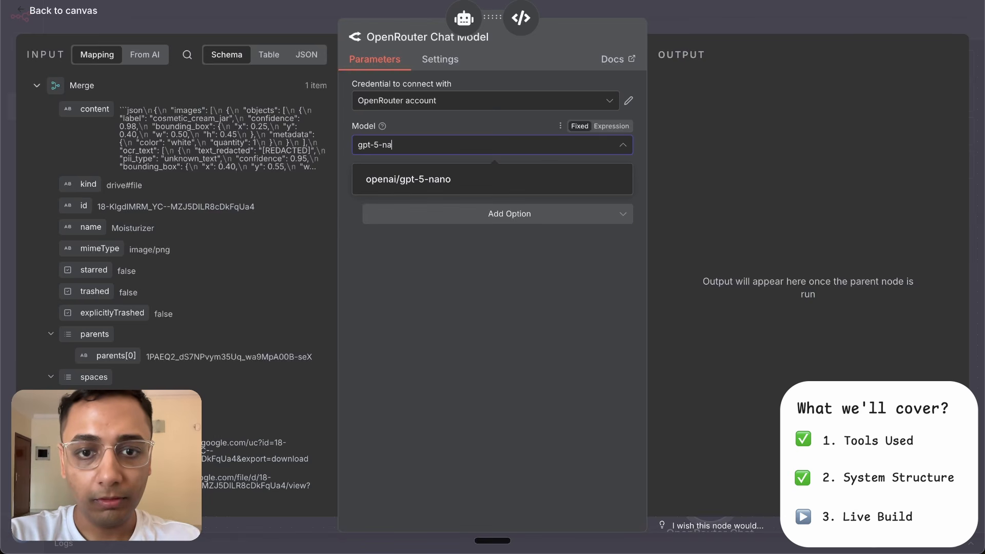
click(476, 185)
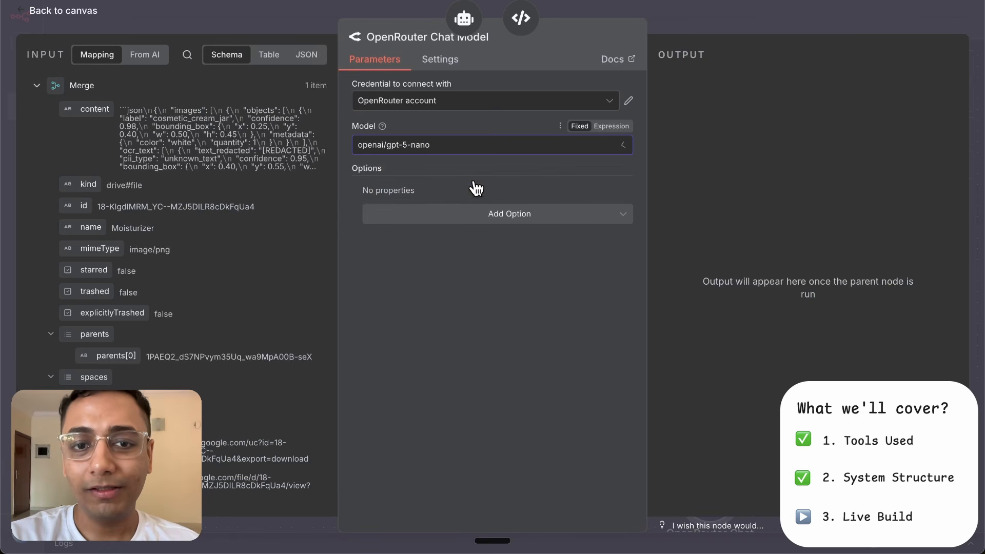
click(745, 5)
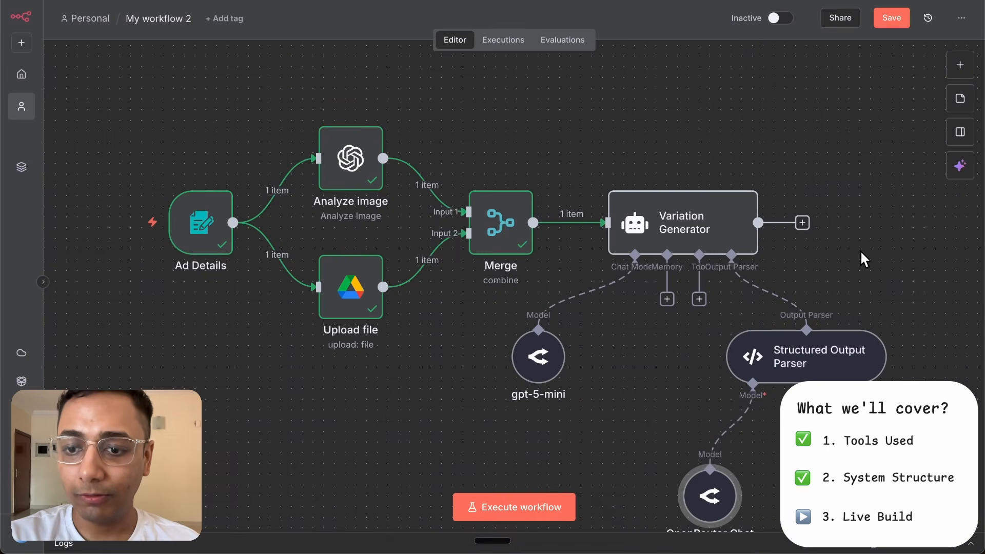
- Rename the output parser's OpenRouter Chat Model node to gpt-5-nano and close its settings
scroll(870, 241, down, 2)
double_click(687, 427)
click(404, 36)
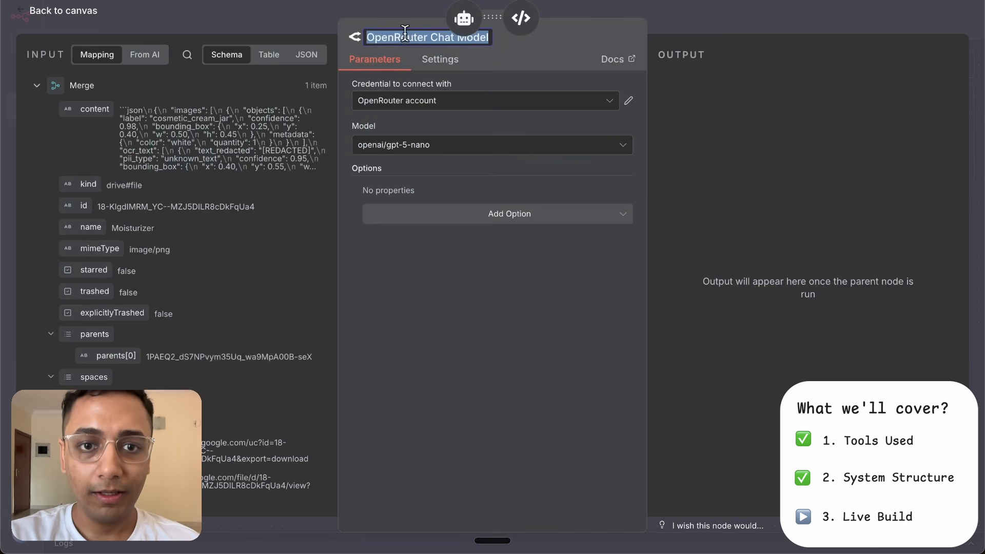
text(gpt-5-nano)
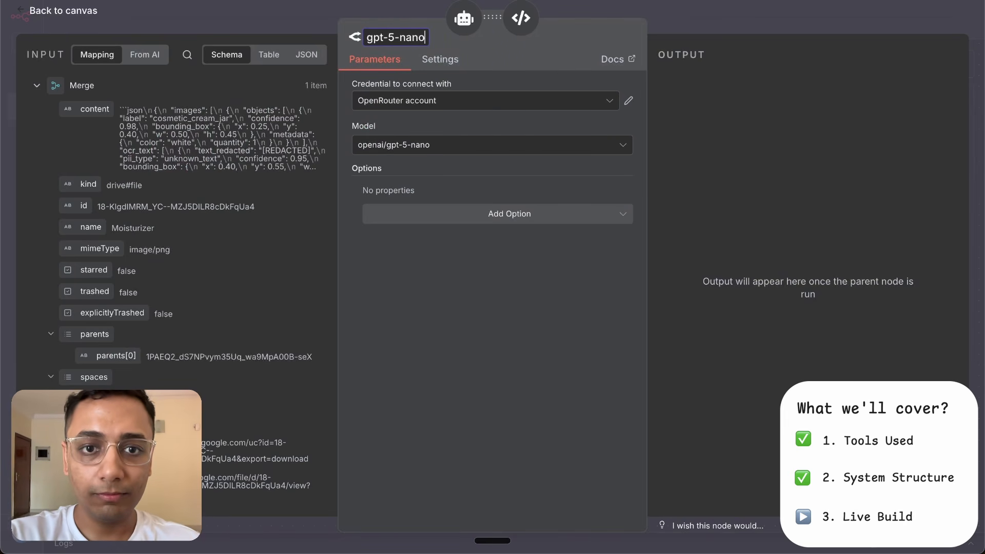
click(664, 29)
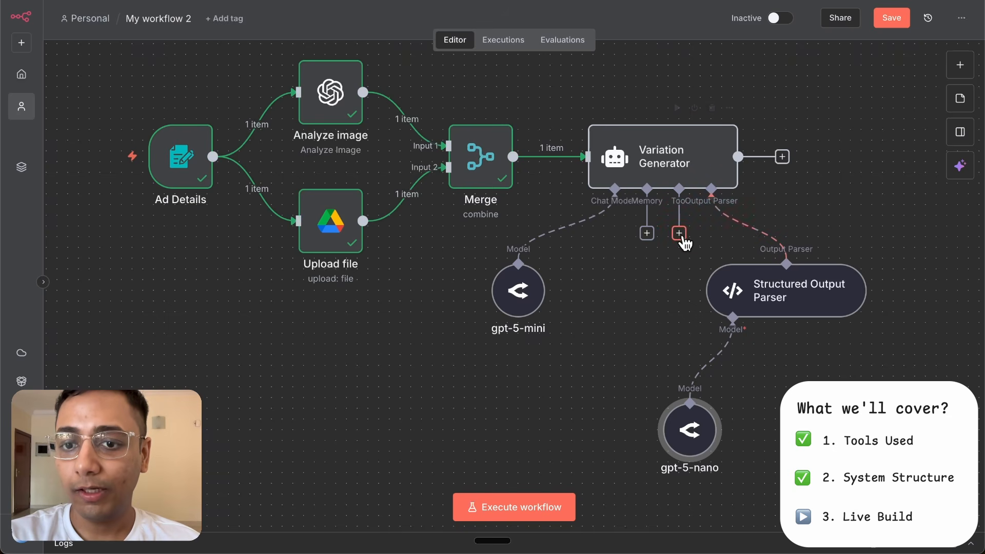
- Add the Think Tool to the Variation Generator, view its full description, and tidy up the node layout on the canvas
click(678, 233)
text(think)
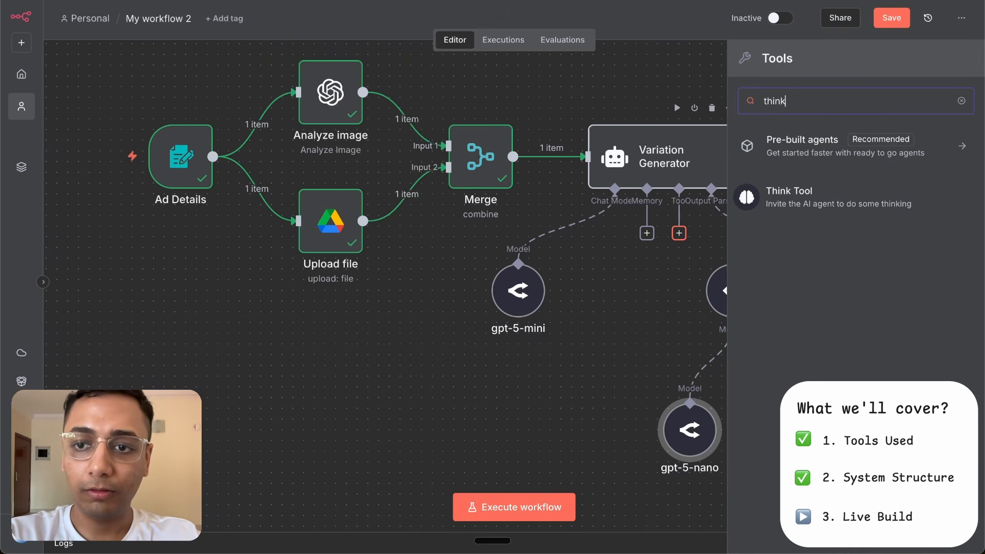
click(841, 203)
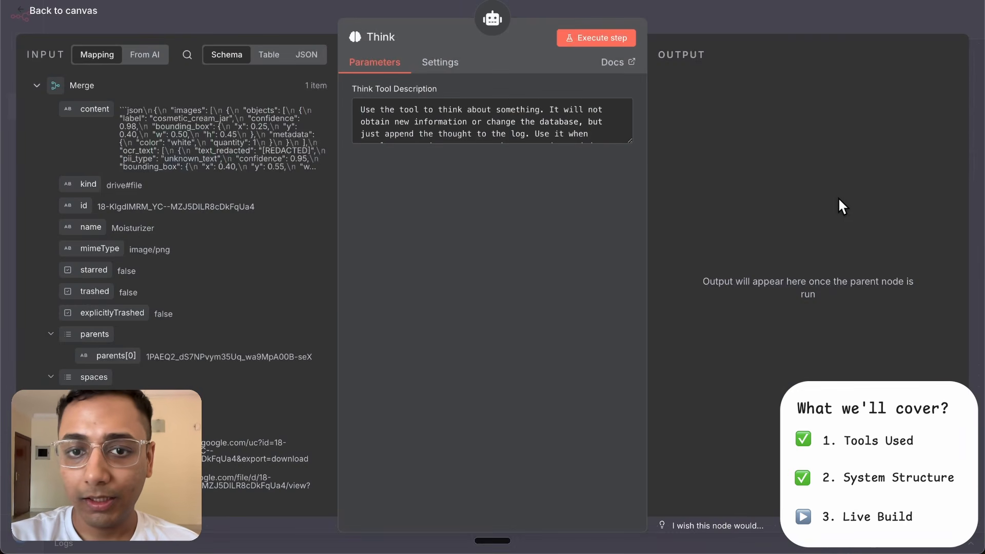
drag(630, 143, 628, 183)
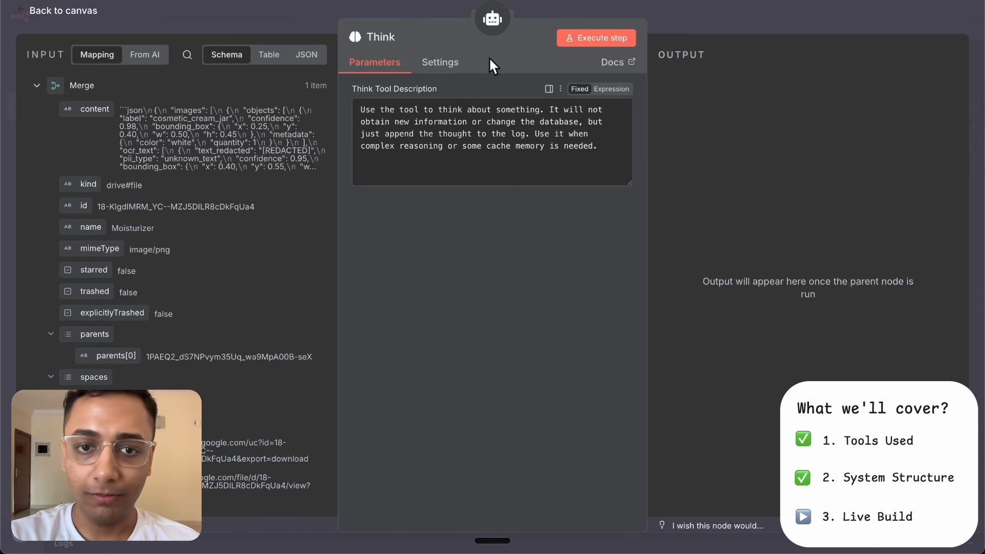
click(706, 12)
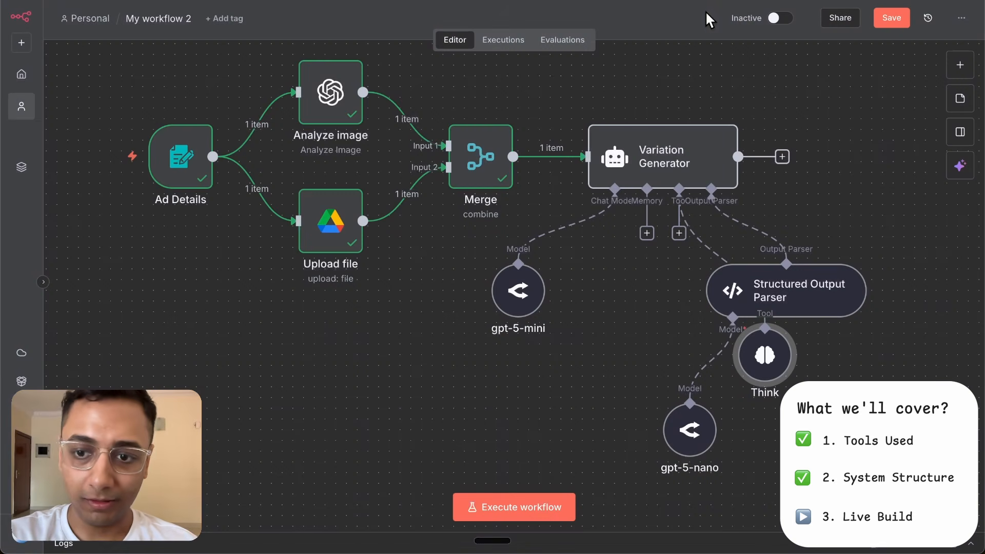
click(169, 507)
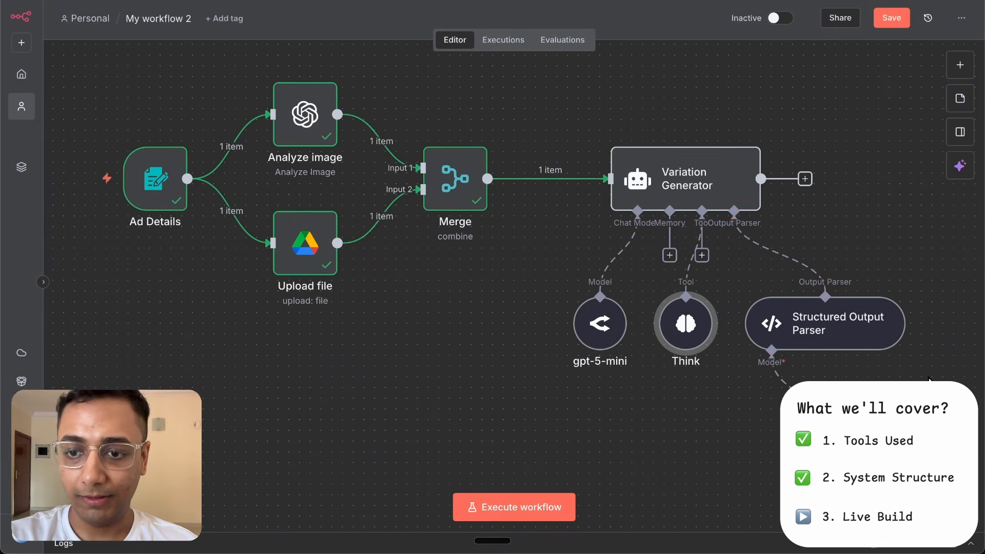
- Execute the Variation Generator node and examine the fields of the generated variations in its output
mouse_move(702, 134)
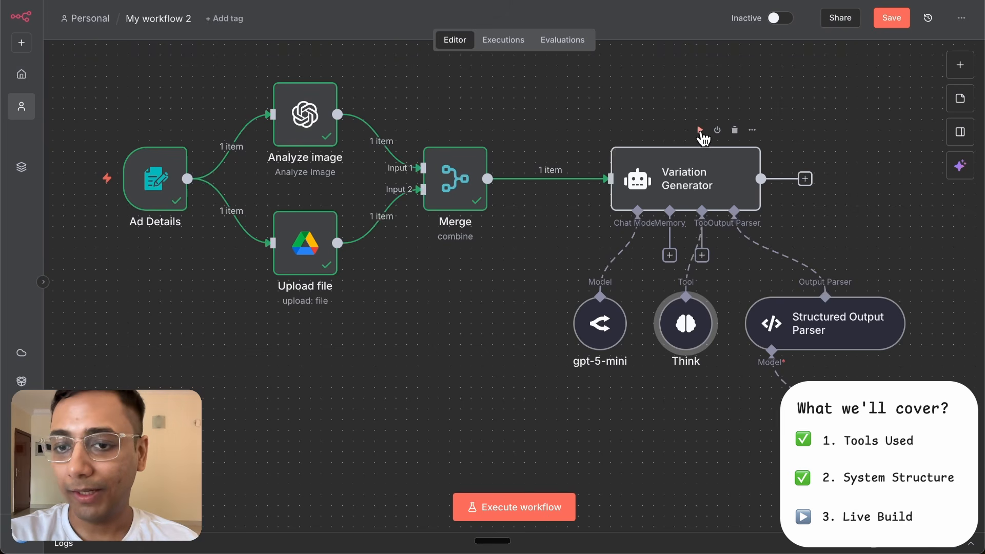
double_click(669, 179)
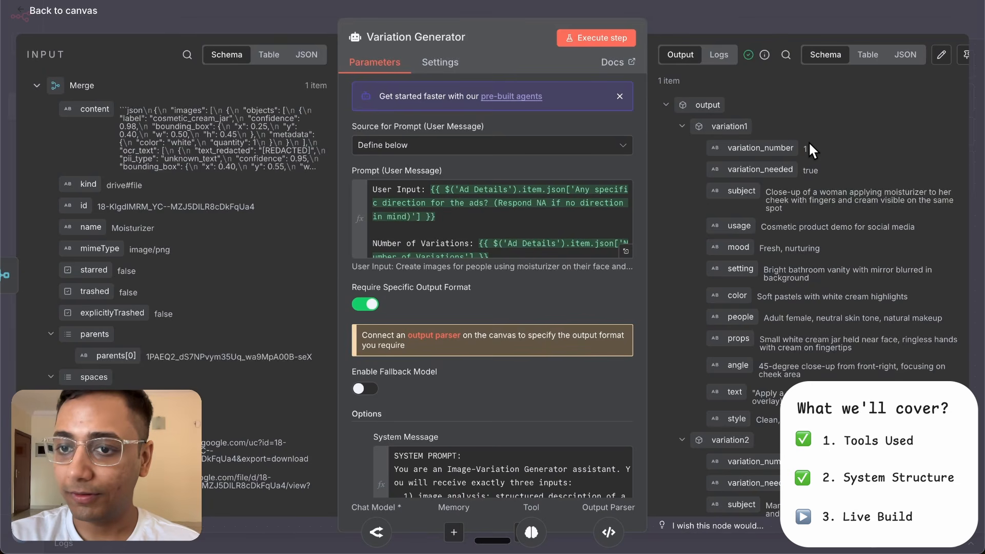
scroll(808, 141, down, 1)
scroll(809, 157, down, 1)
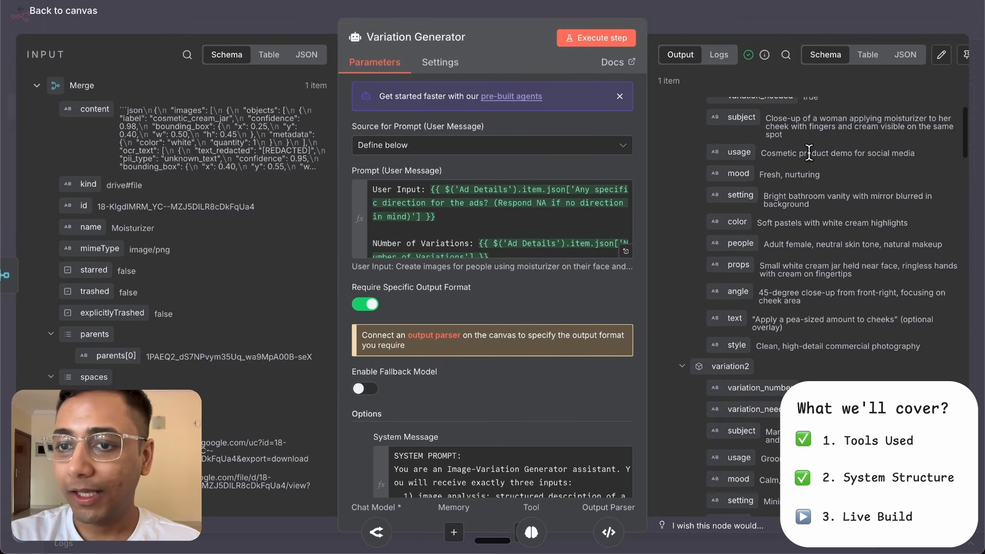
scroll(770, 239, down, 6)
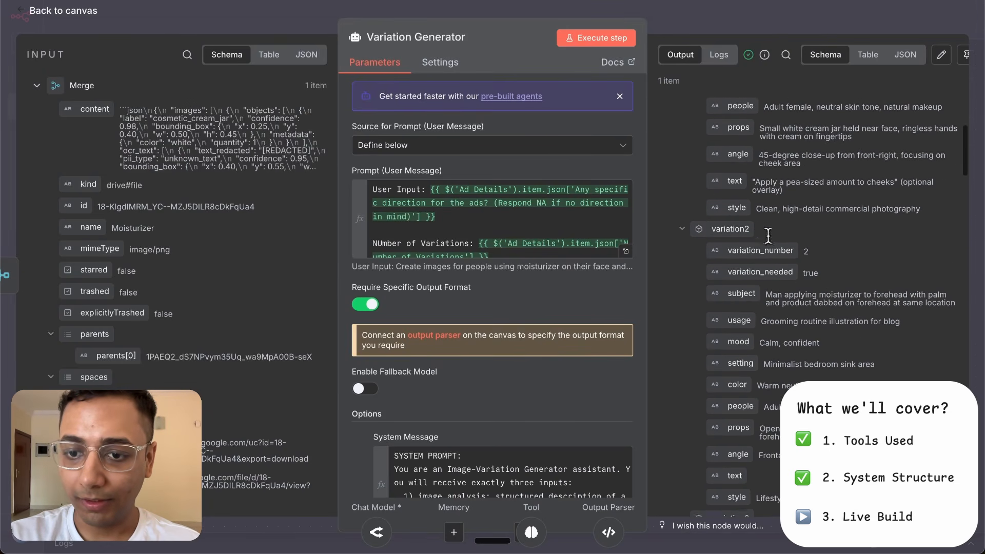
- Examine the remaining generated variations and their variation_needed values in the Variation Generator's output, and return to the canvas
scroll(768, 236, down, 7)
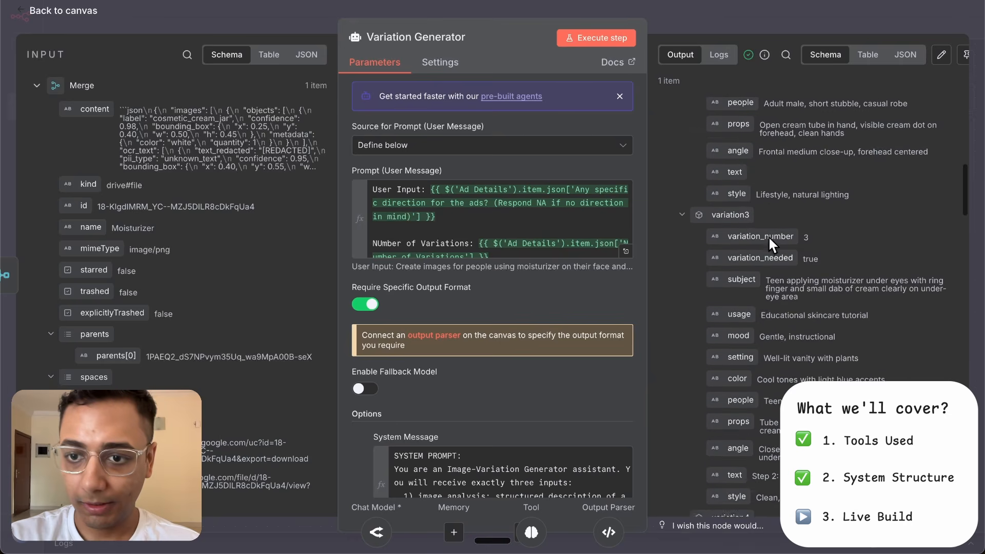
scroll(768, 236, down, 14)
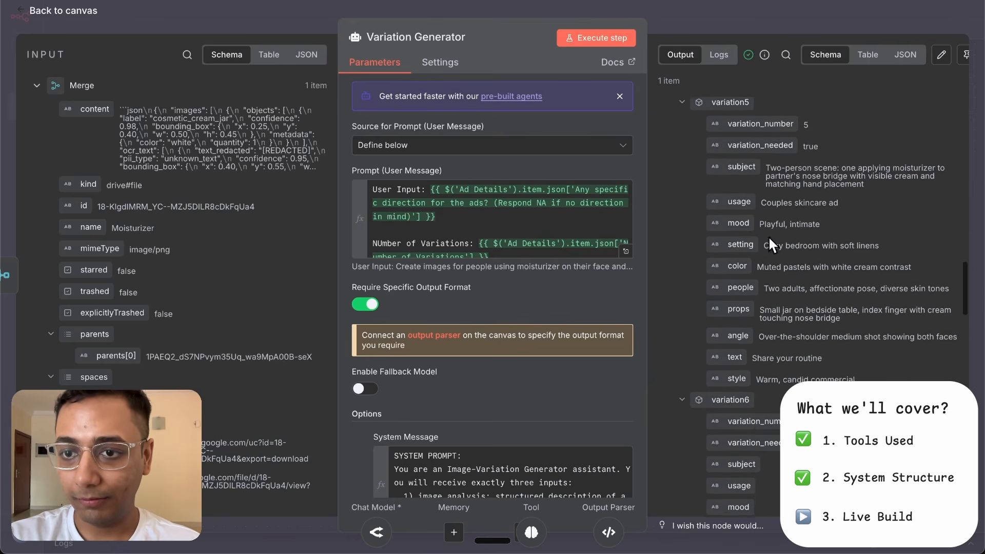
scroll(768, 235, down, 6)
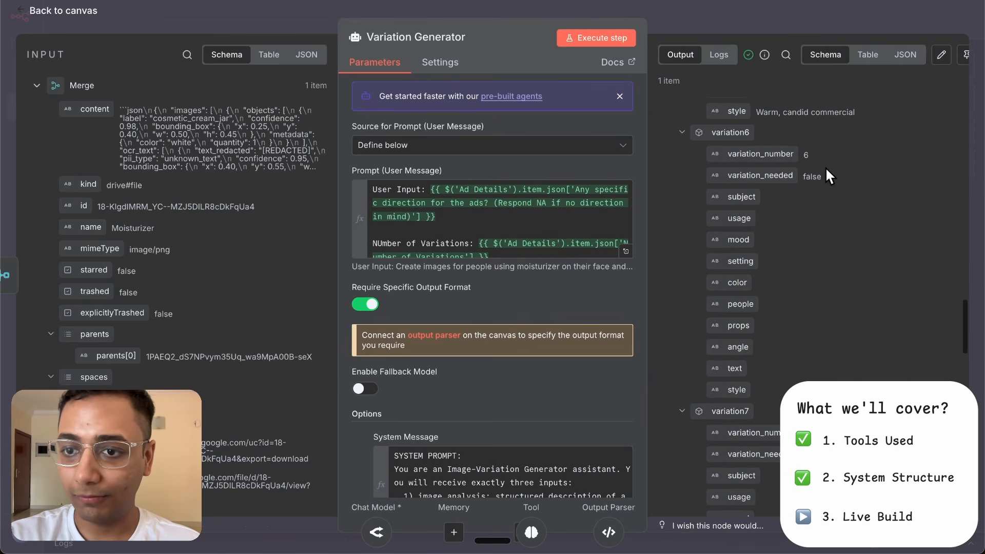
scroll(774, 377, down, 8)
scroll(775, 377, up, 17)
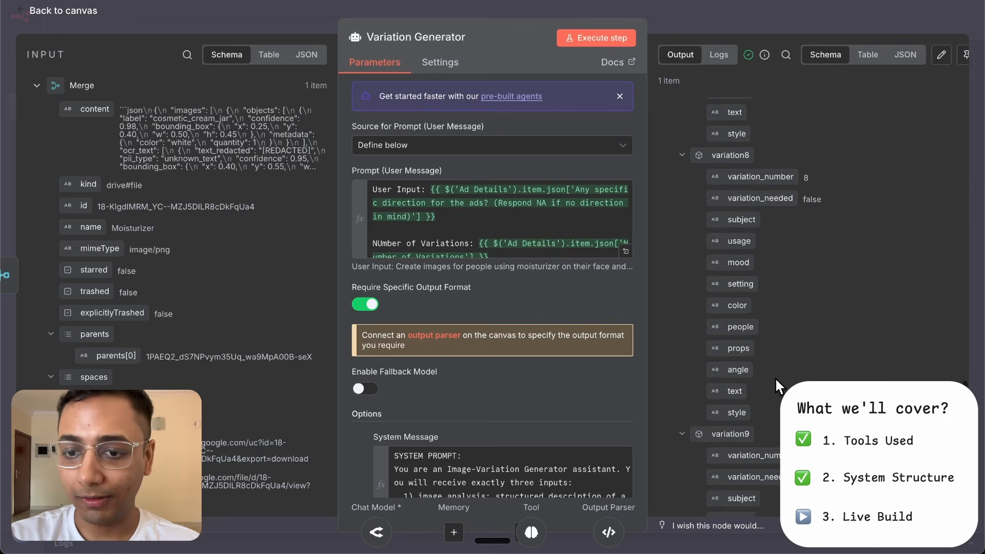
scroll(775, 377, down, 3)
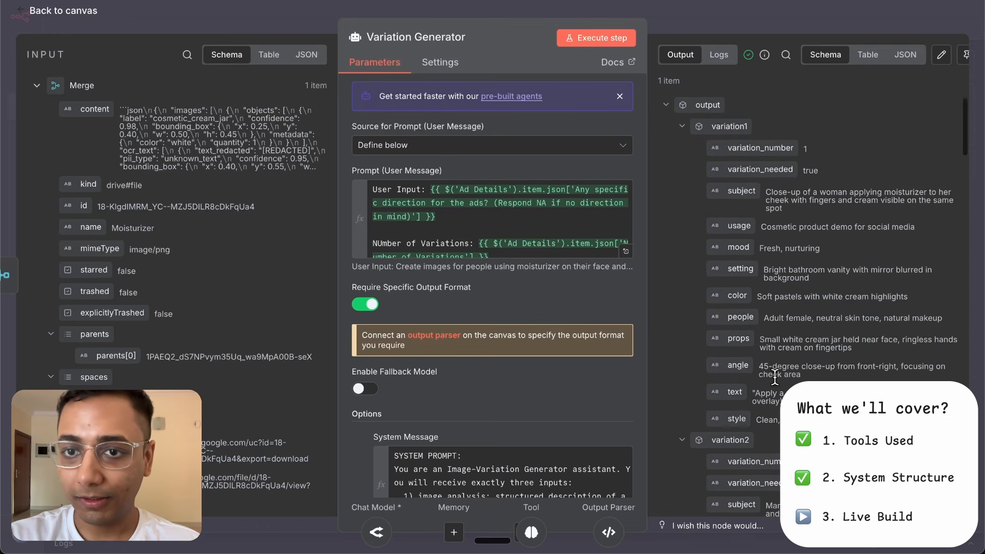
click(726, 7)
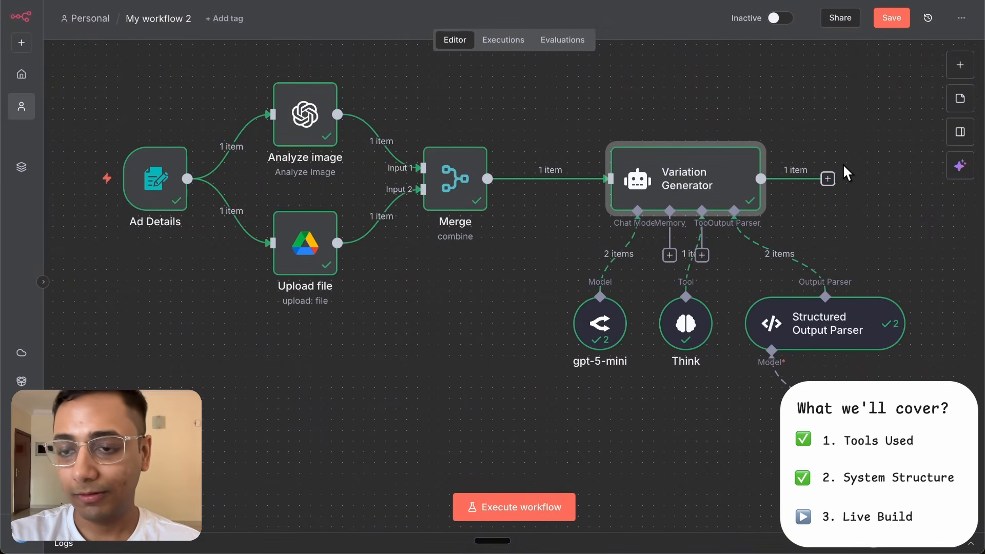
- Add a Split Out node after the Variation Generator with output as the field to split out, and return to the canvas
click(827, 179)
text(split)
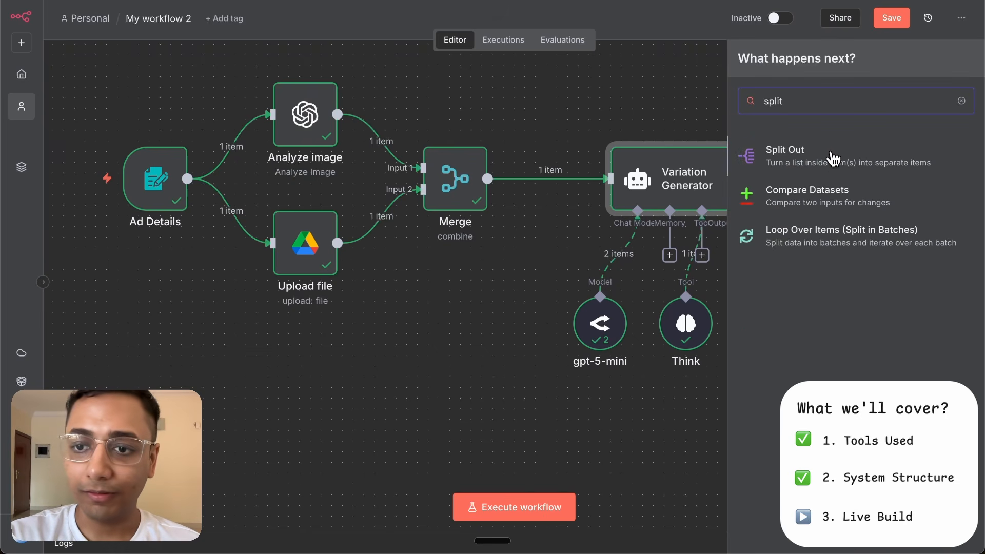
click(833, 159)
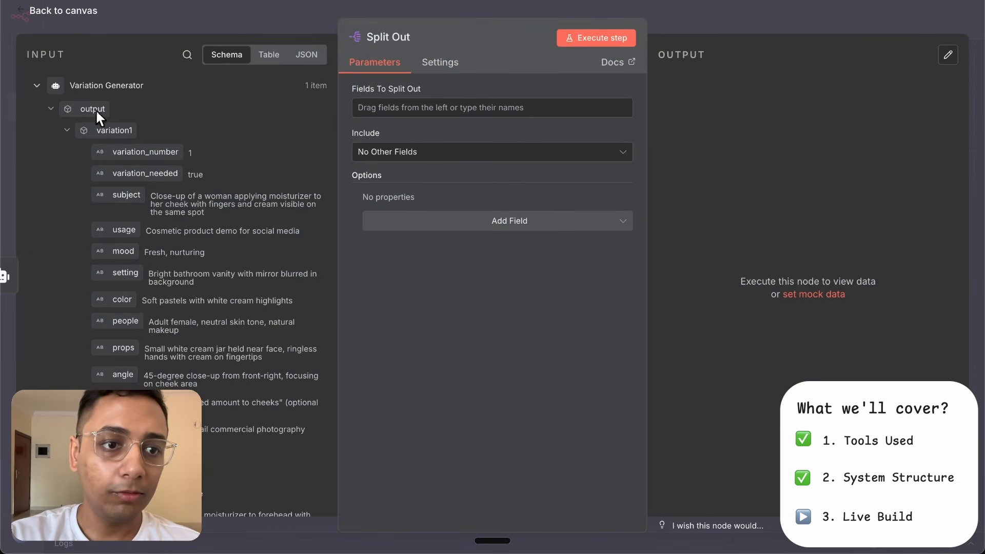
drag(74, 109, 417, 106)
click(731, 3)
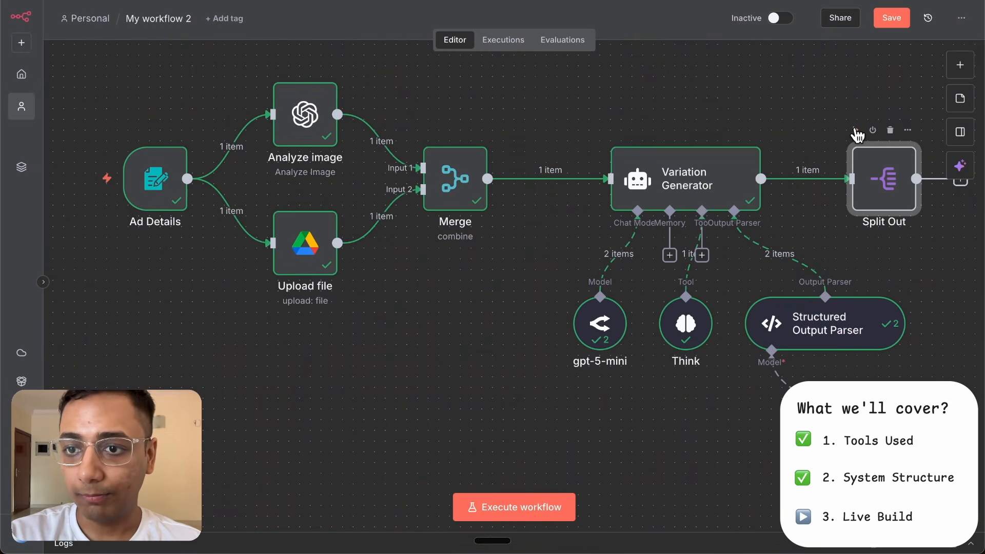
- Execute the Split Out node and examine the separated variation items in its output table
click(856, 129)
scroll(939, 268, right, 3)
scroll(938, 266, right, 5)
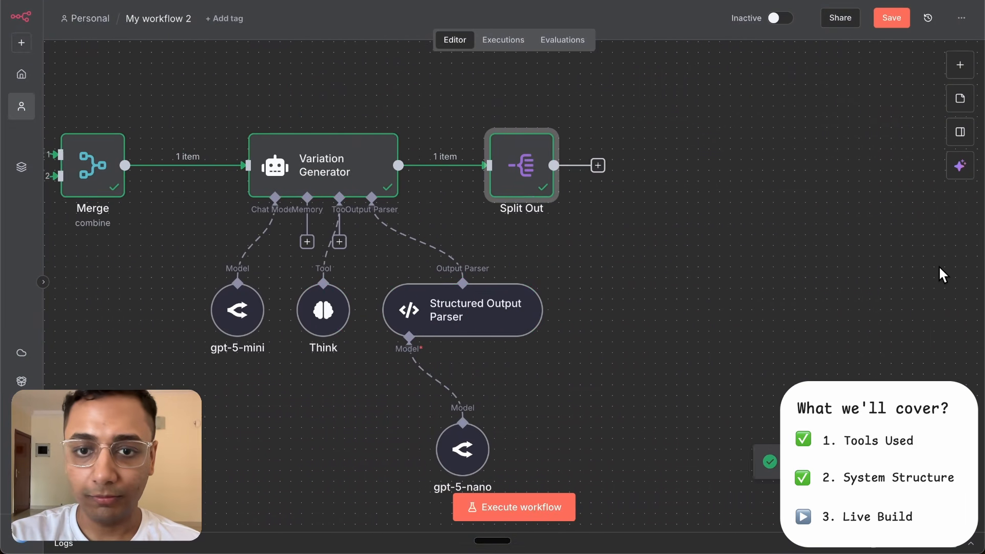
double_click(490, 166)
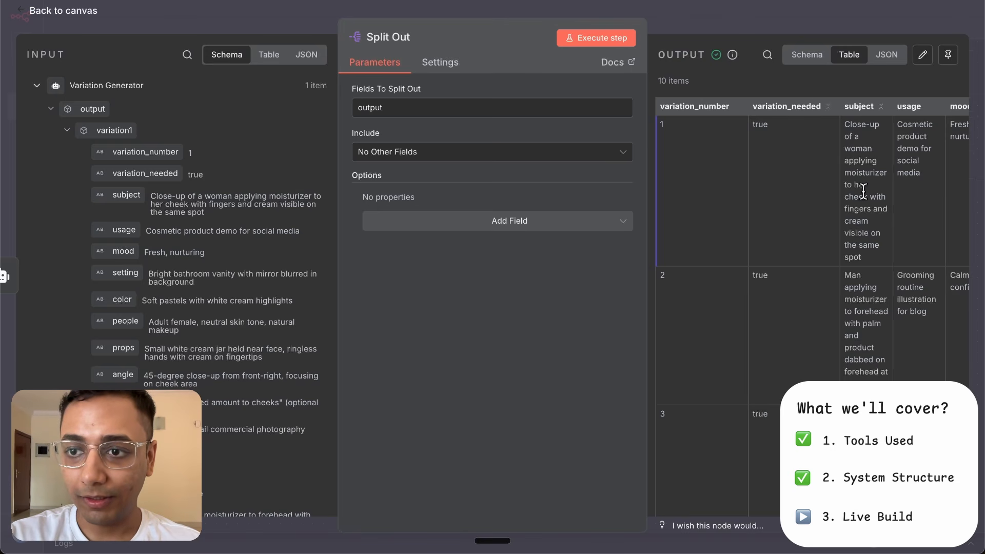
scroll(864, 191, right, 5)
scroll(864, 191, left, 5)
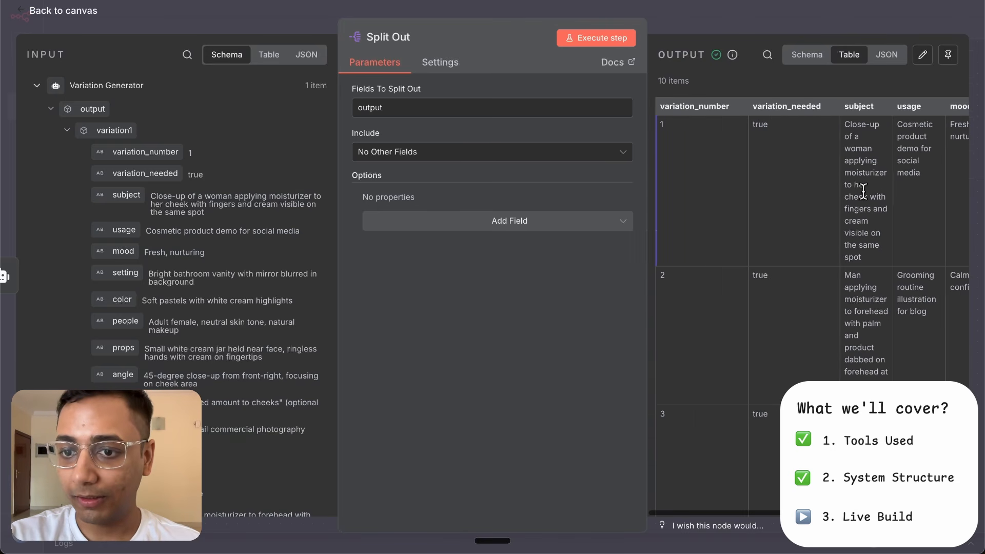
scroll(864, 195, down, 5)
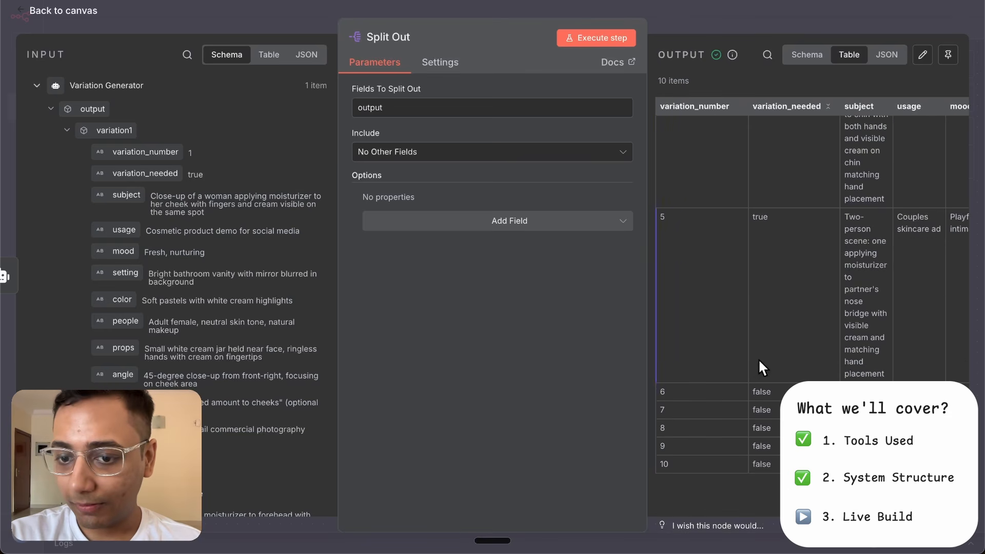
click(714, 13)
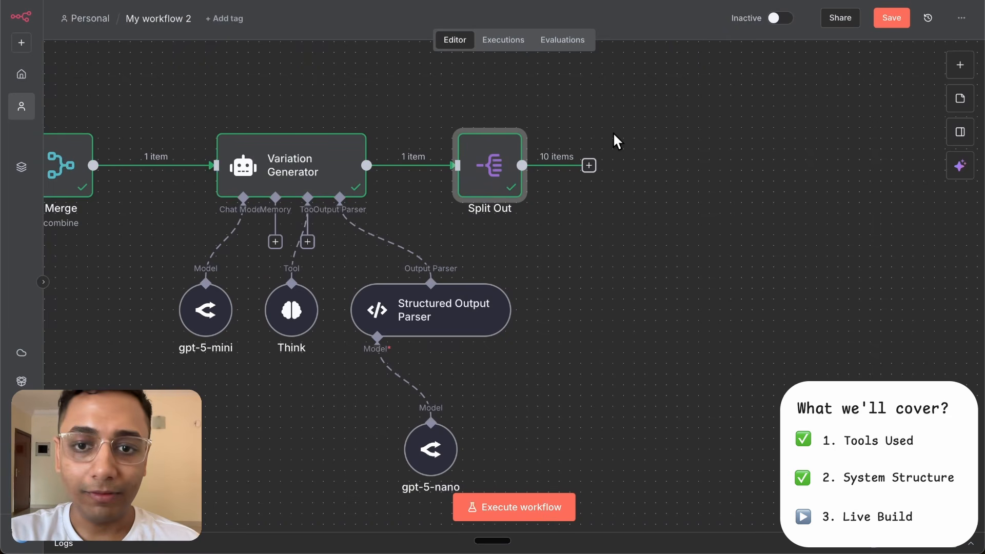
- Add a Filter node after Split Out that keeps items whose variation_needed is equal to true, and execute it
click(589, 165)
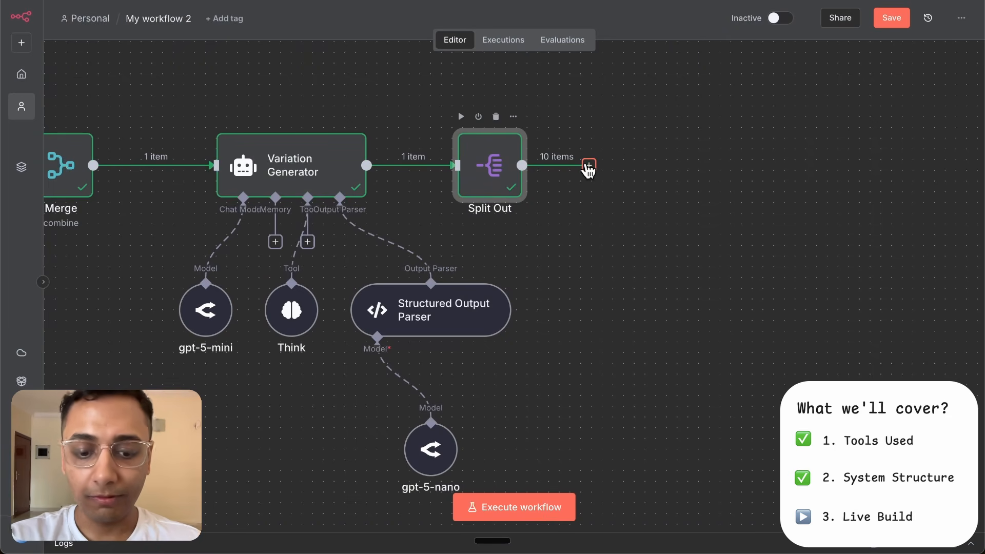
text(filter)
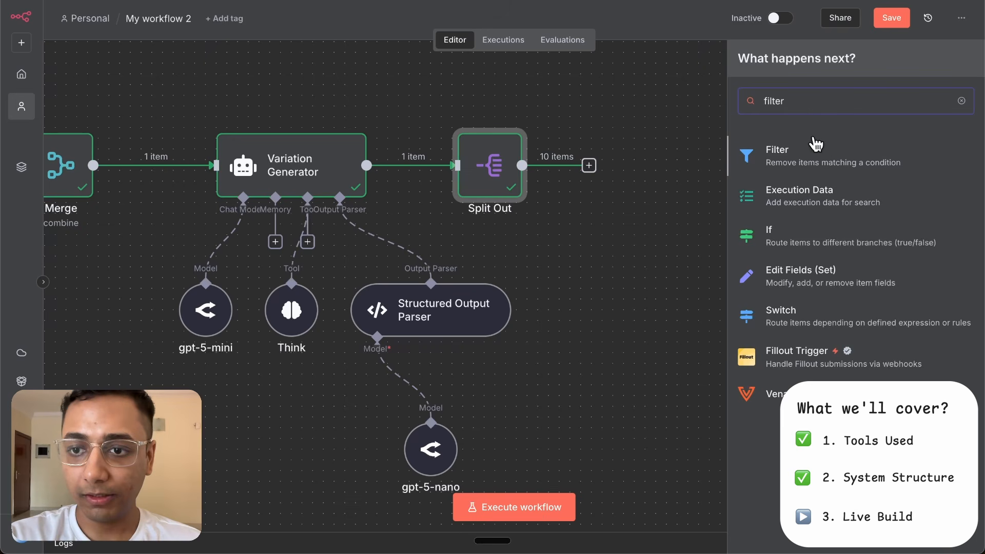
click(838, 160)
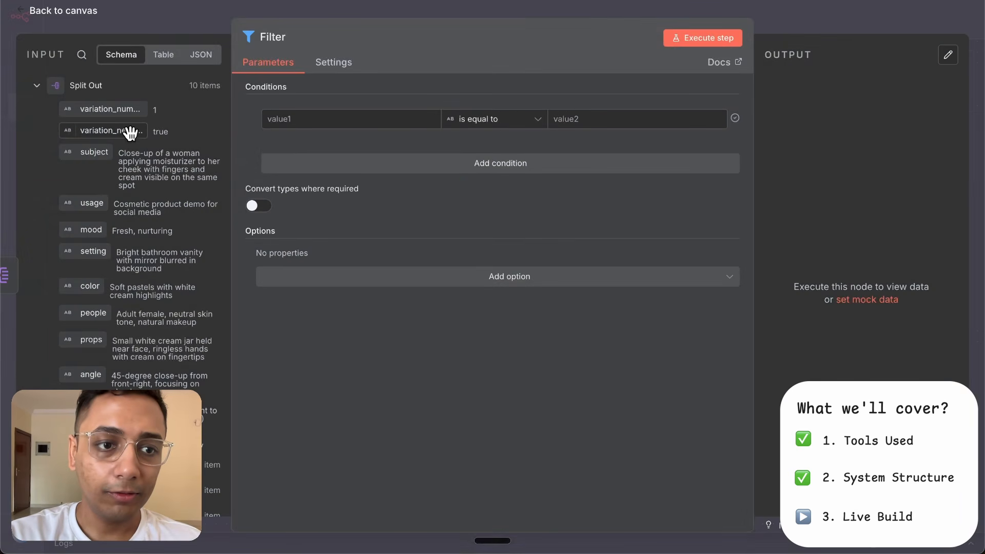
drag(128, 132, 334, 111)
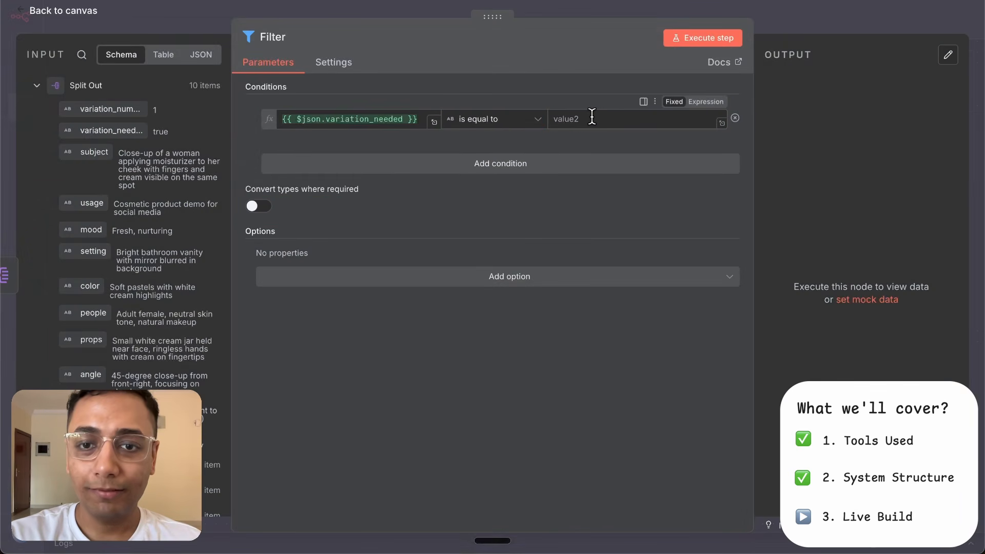
text(true)
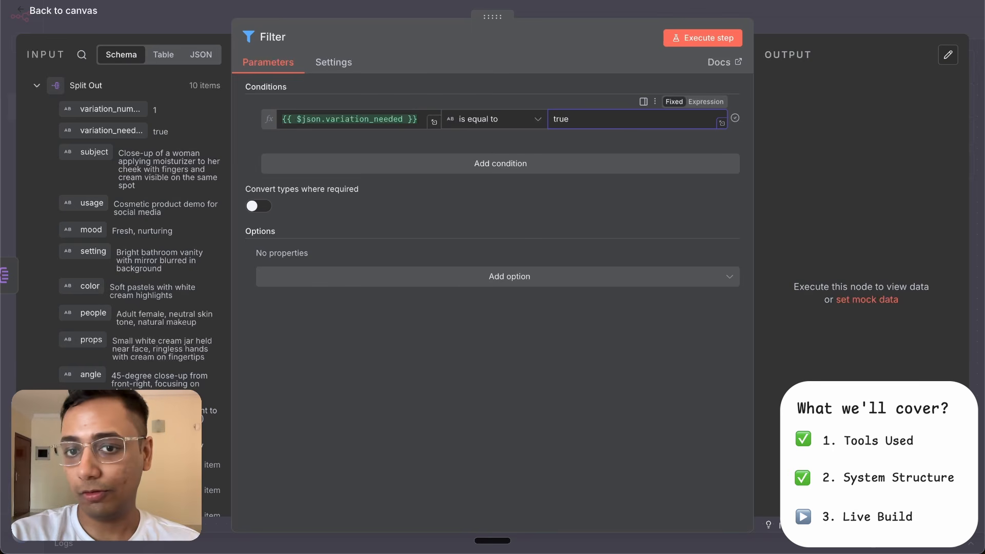
click(810, 15)
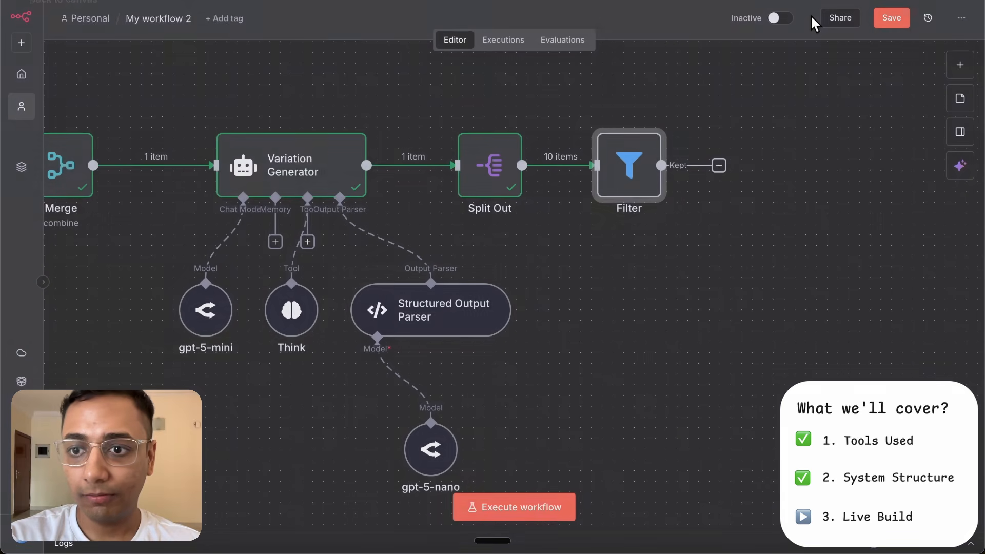
click(599, 119)
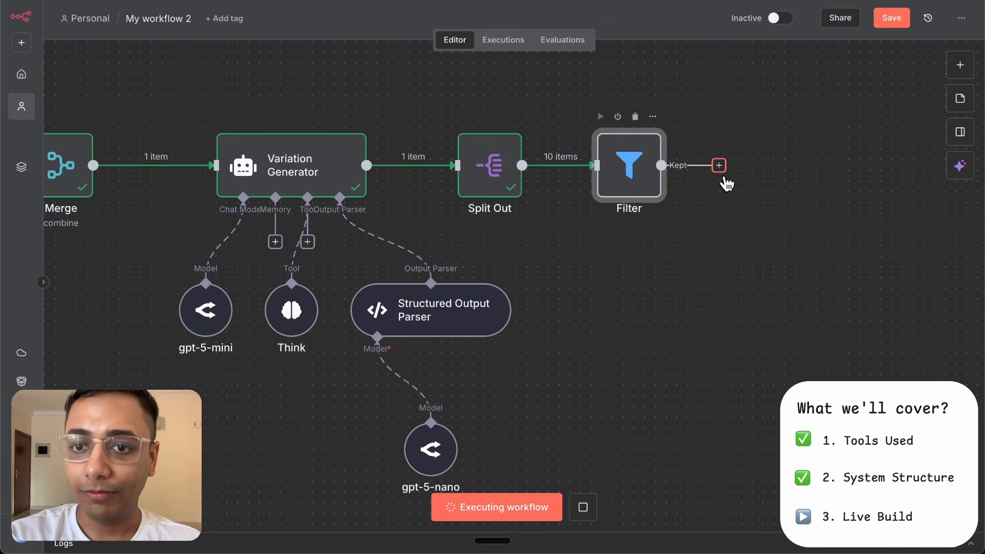
scroll(656, 223, right, 3)
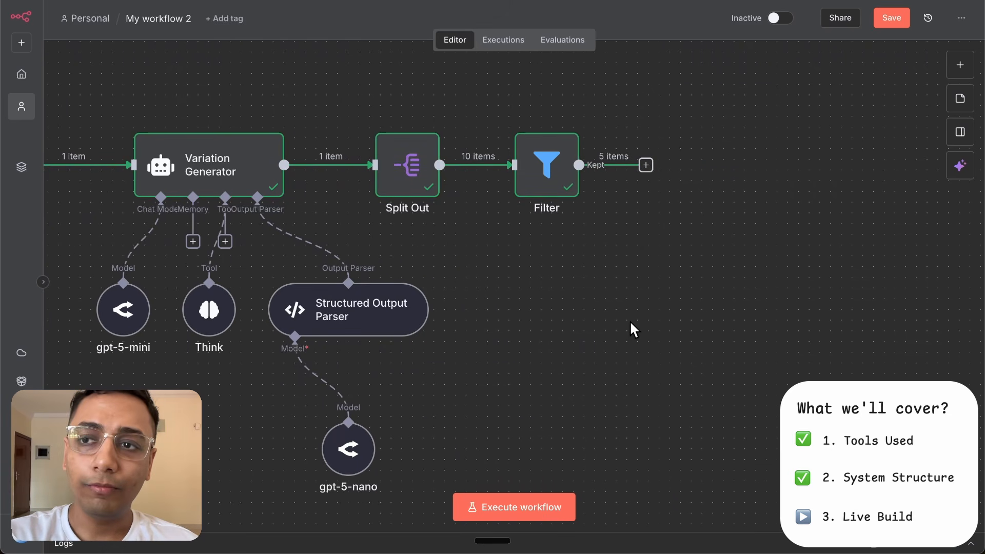
- Add a Google Sheets node with the Append row in sheet action after the Filter node
click(646, 166)
text(sheet)
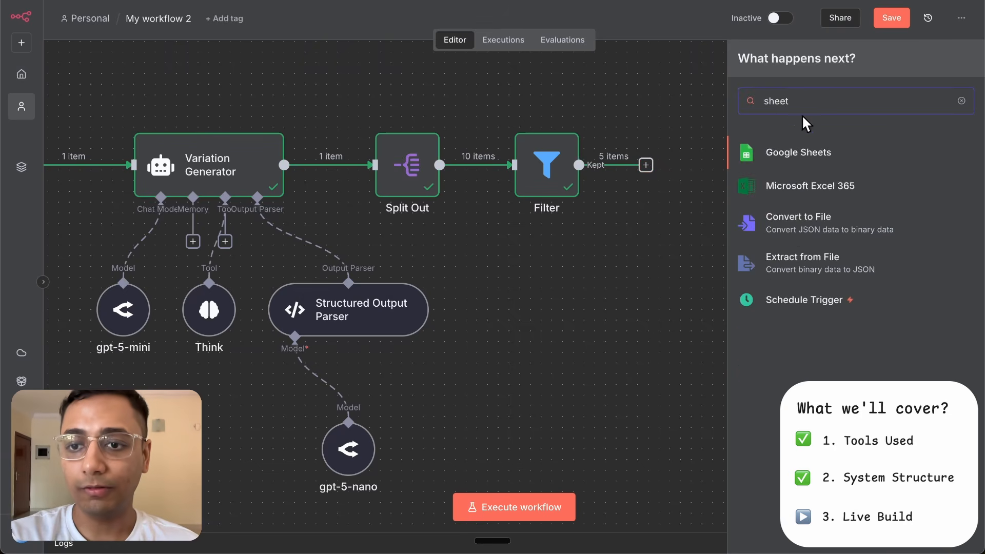
click(810, 152)
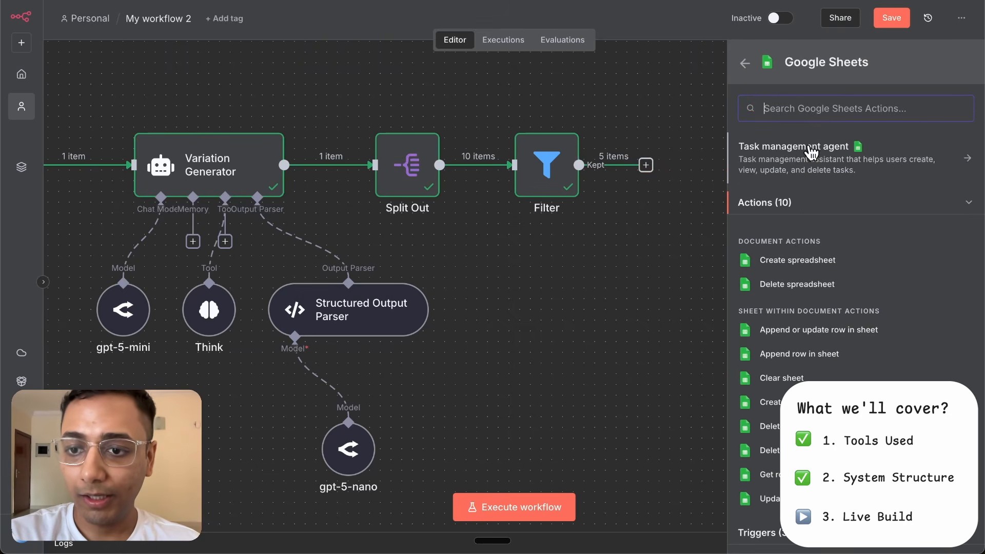
click(823, 361)
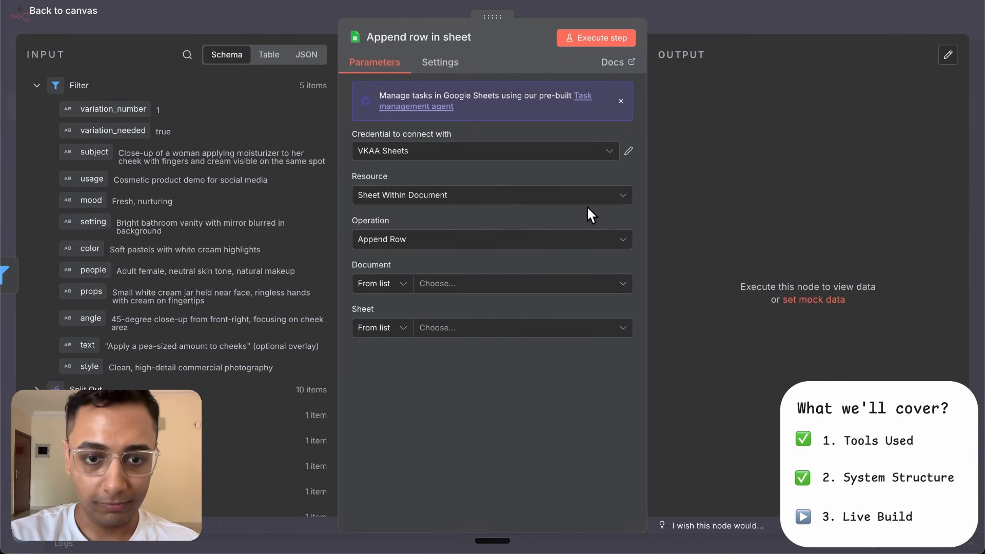
- Set the append node's document to Image Output Storage and its sheet to Sheet1, and look through the columns to map
click(479, 286)
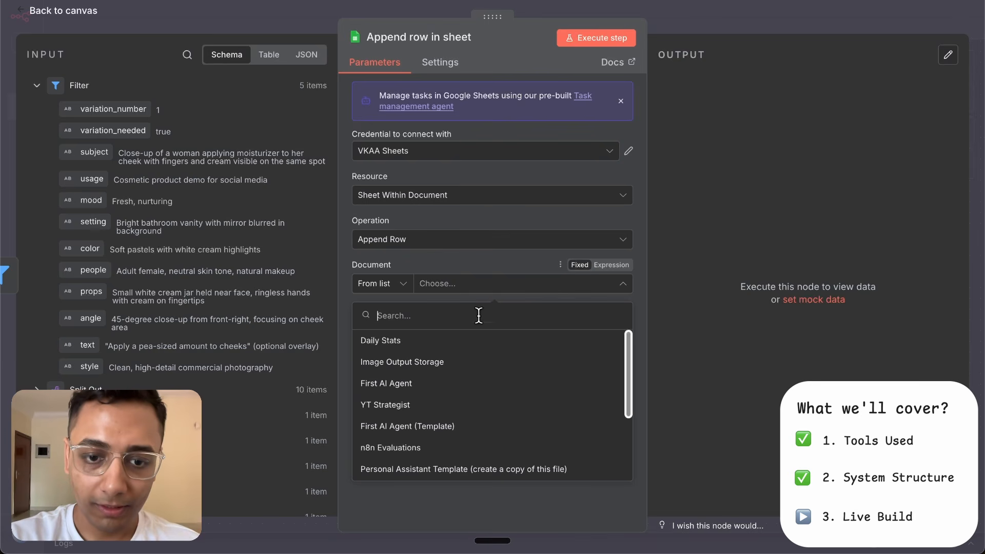
click(509, 368)
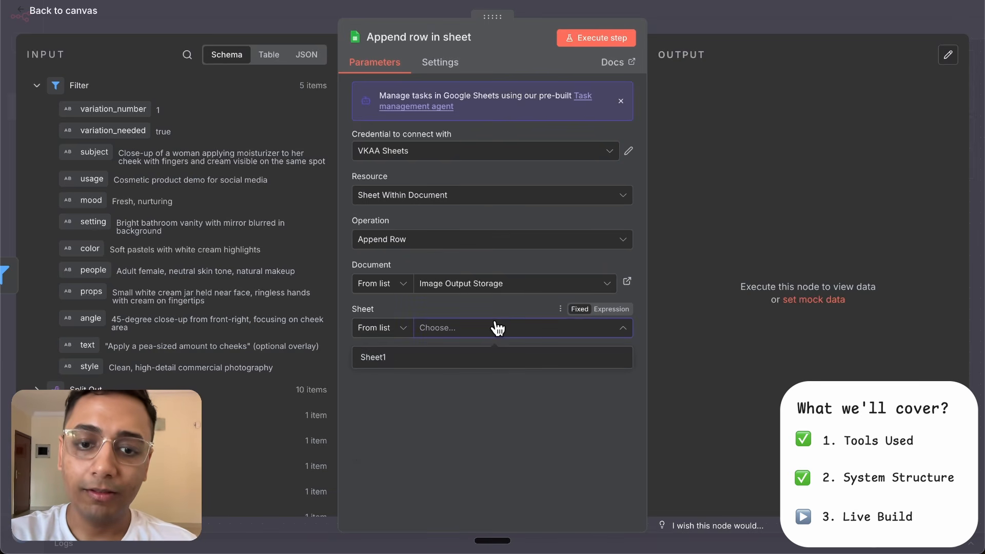
click(478, 358)
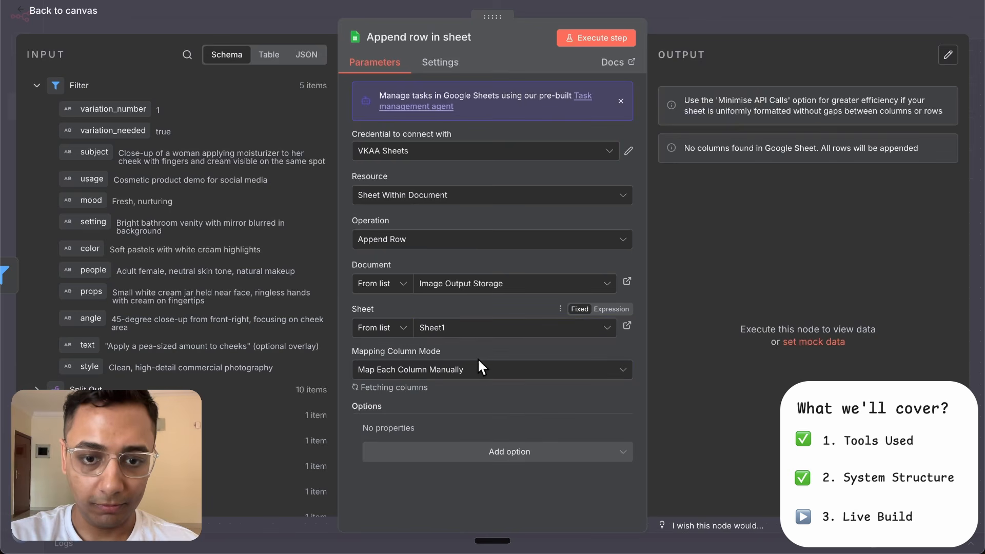
scroll(478, 359, down, 5)
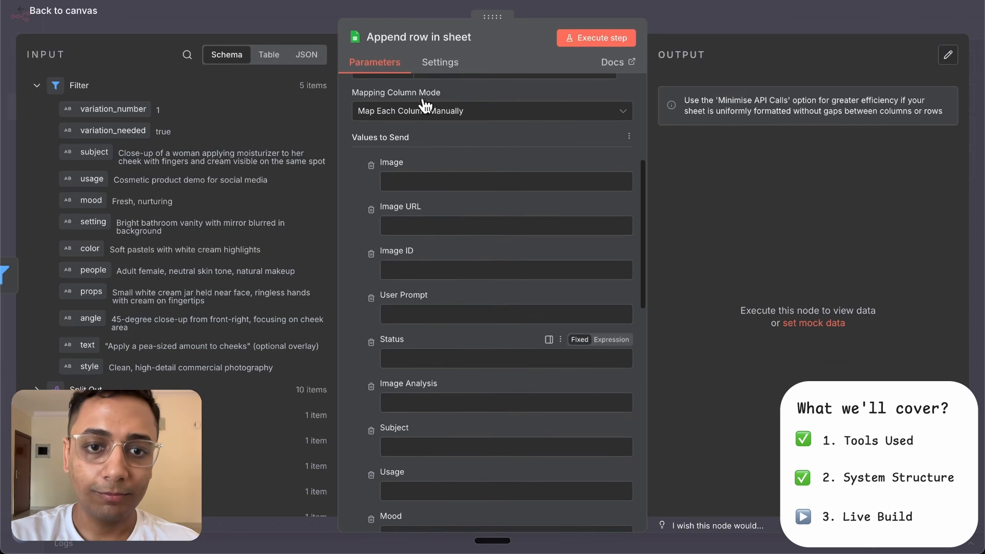
scroll(440, 222, down, 5)
scroll(439, 223, up, 10)
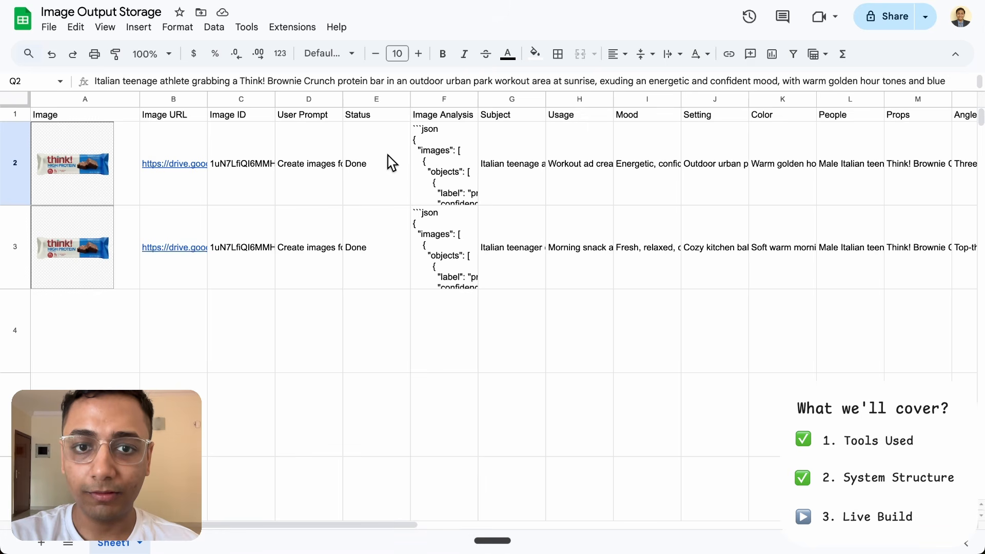
- Switch to the Image Output Storage spreadsheet, examine its columns from Image through Style and Final Prompt to Final Image ID, and return to n8n
scroll(510, 177, right, 10)
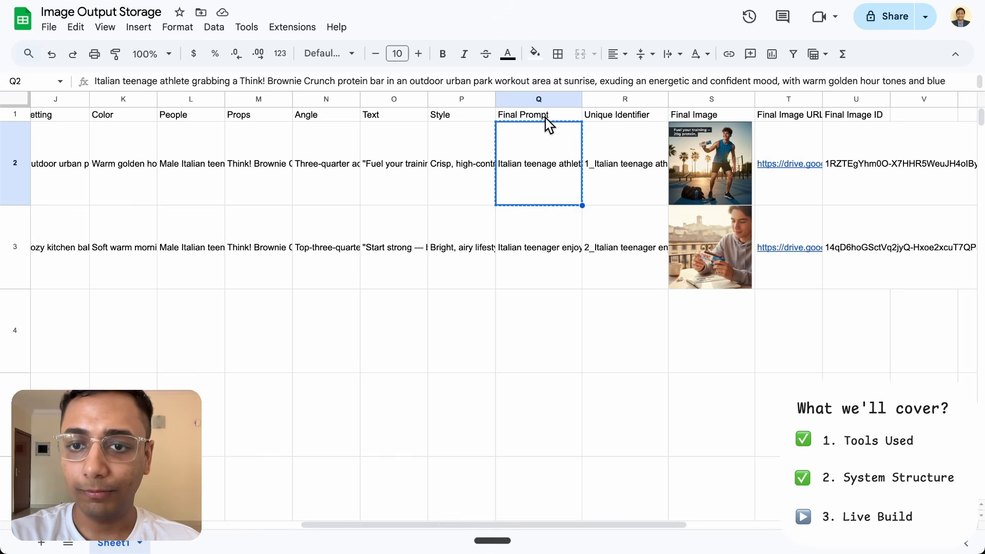
drag(546, 118, 885, 281)
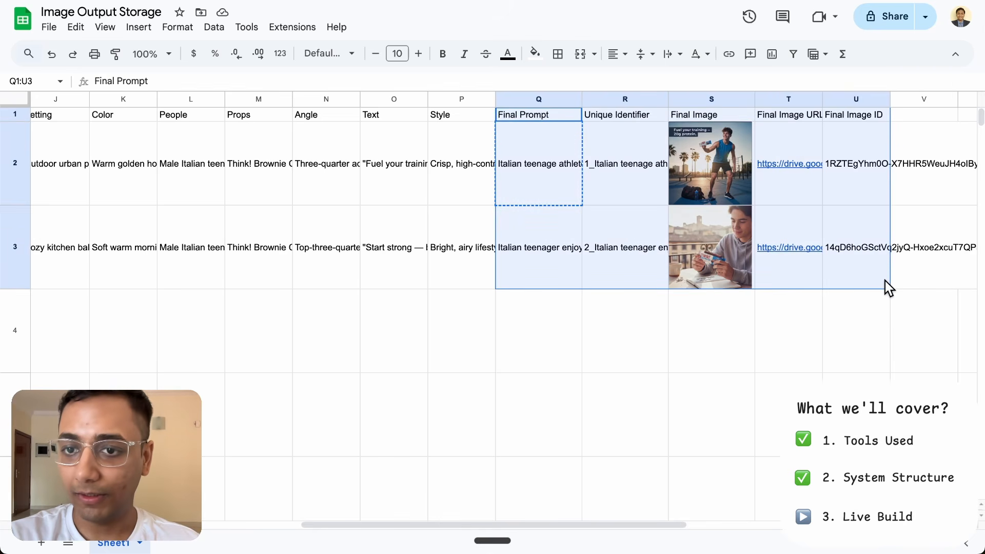
click(885, 281)
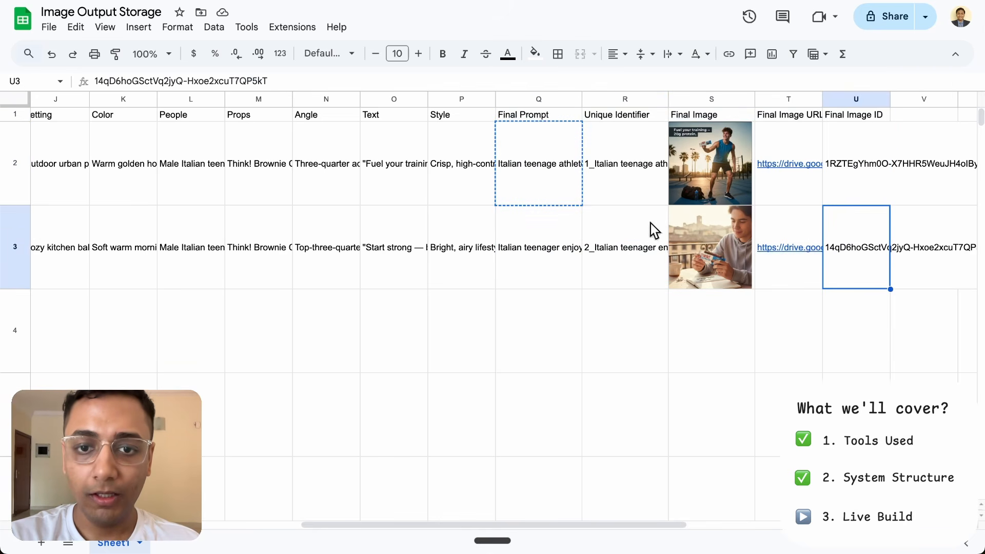
click(468, 101)
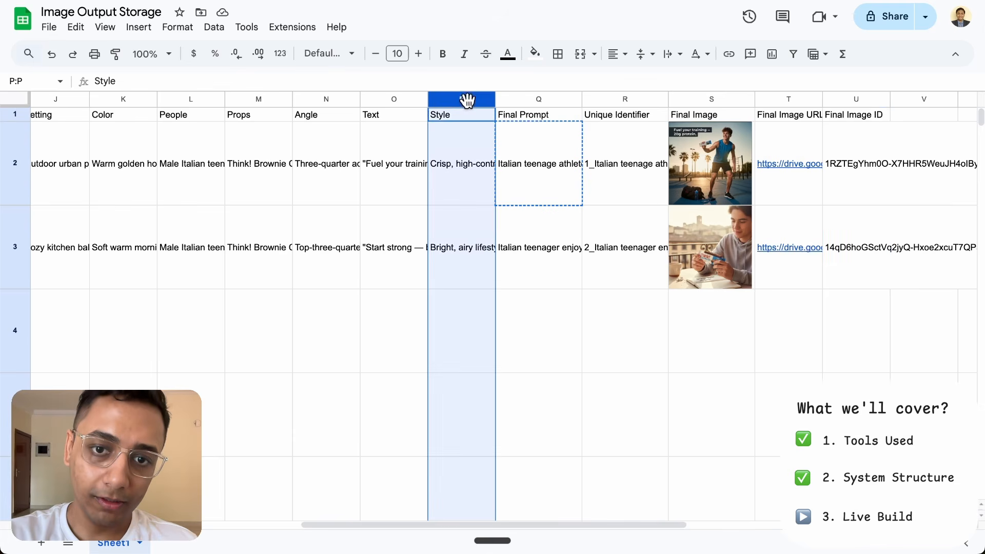
click(380, 188)
scroll(379, 187, left, 10)
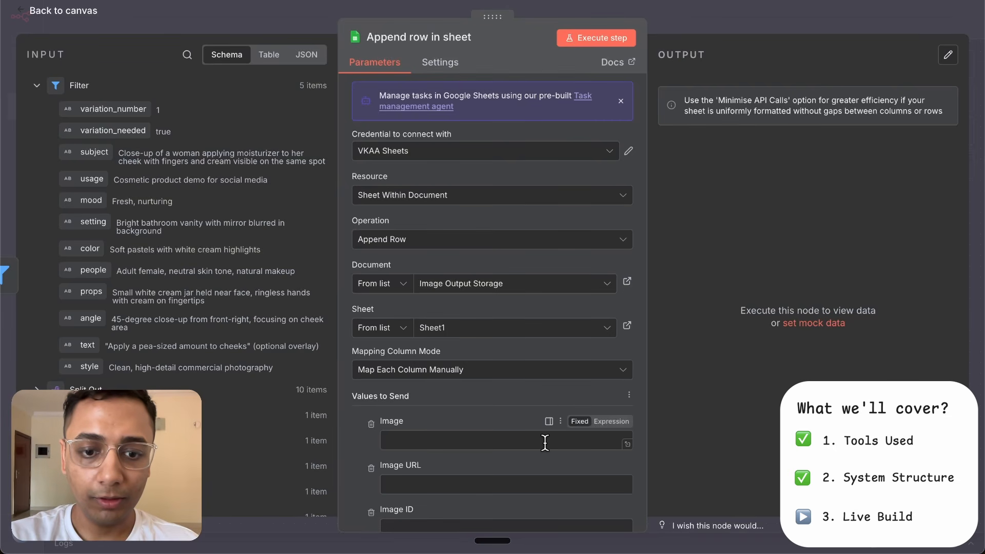
- Review the columns and values to send in the sheet append node, from the Image formula and Image URL through Style
scroll(546, 442, down, 7)
scroll(471, 372, down, 5)
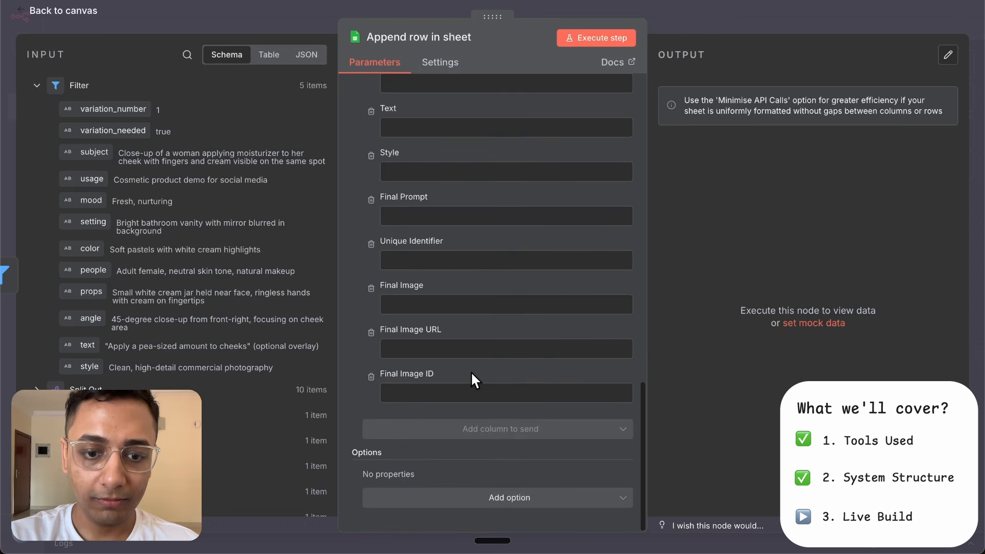
scroll(471, 372, up, 15)
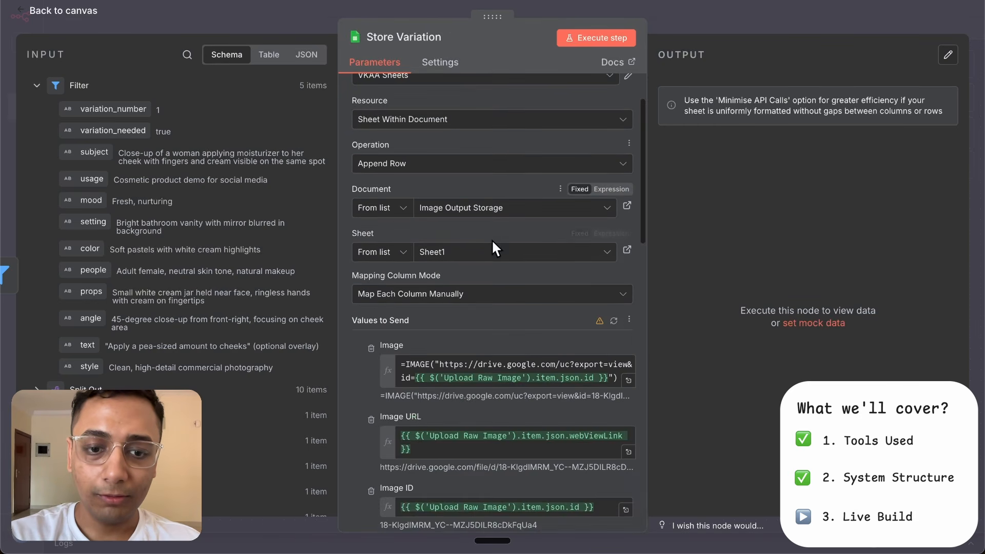
scroll(491, 239, down, 5)
scroll(491, 239, up, 1)
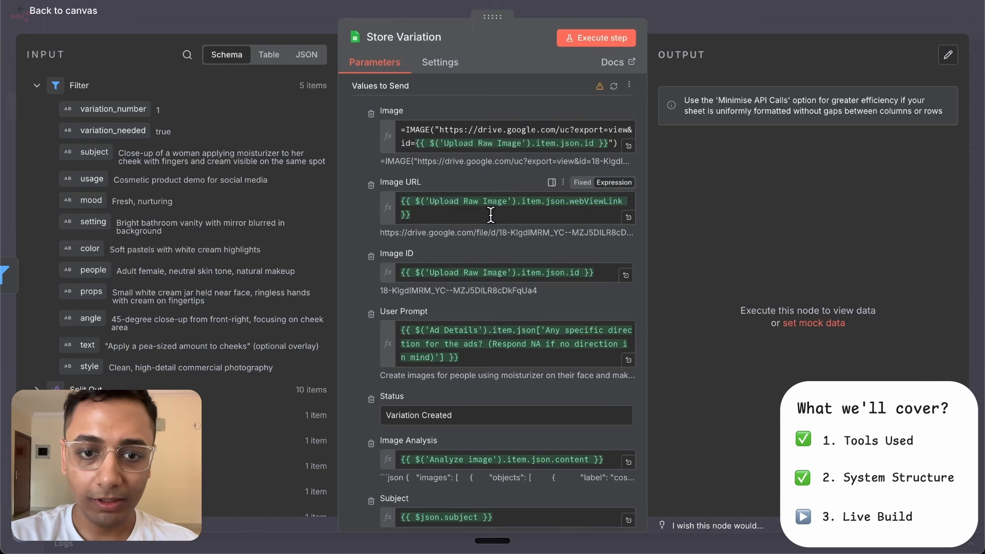
scroll(490, 215, down, 2)
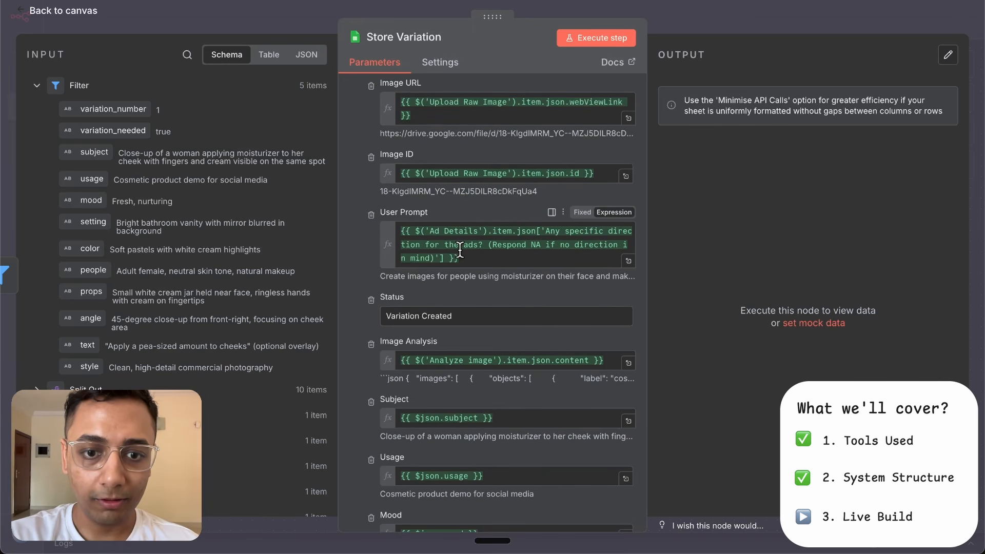
scroll(461, 214, down, 5)
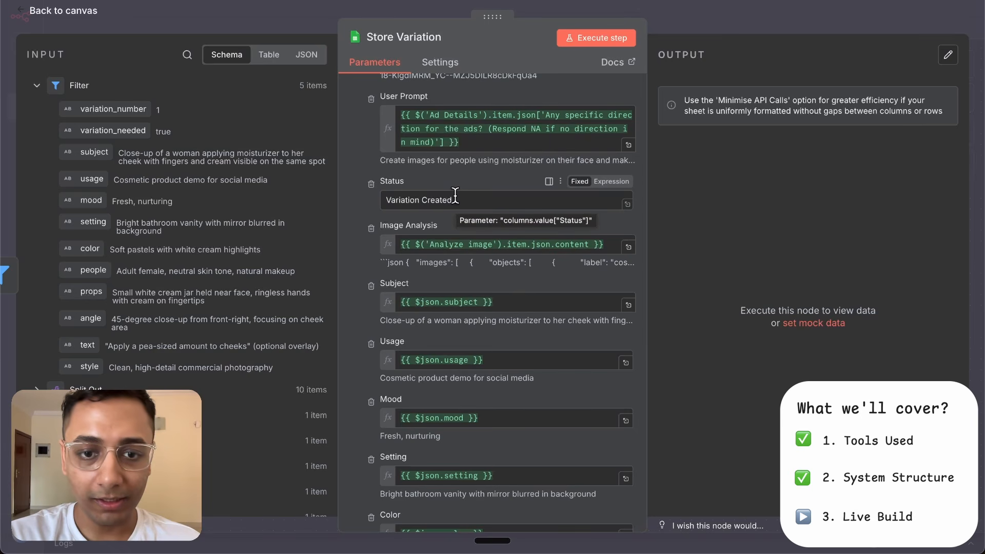
scroll(457, 221, down, 3)
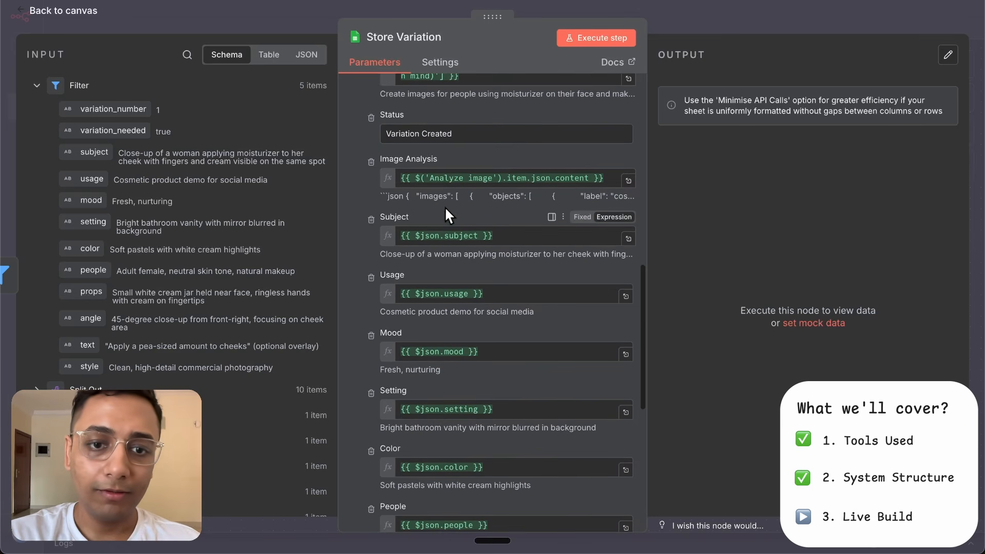
scroll(441, 233, down, 10)
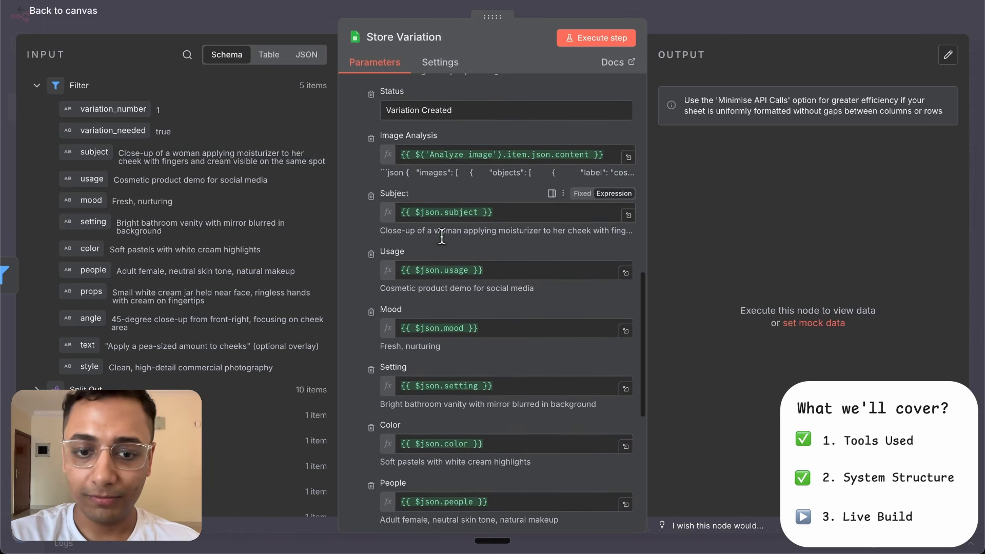
scroll(464, 383, down, 6)
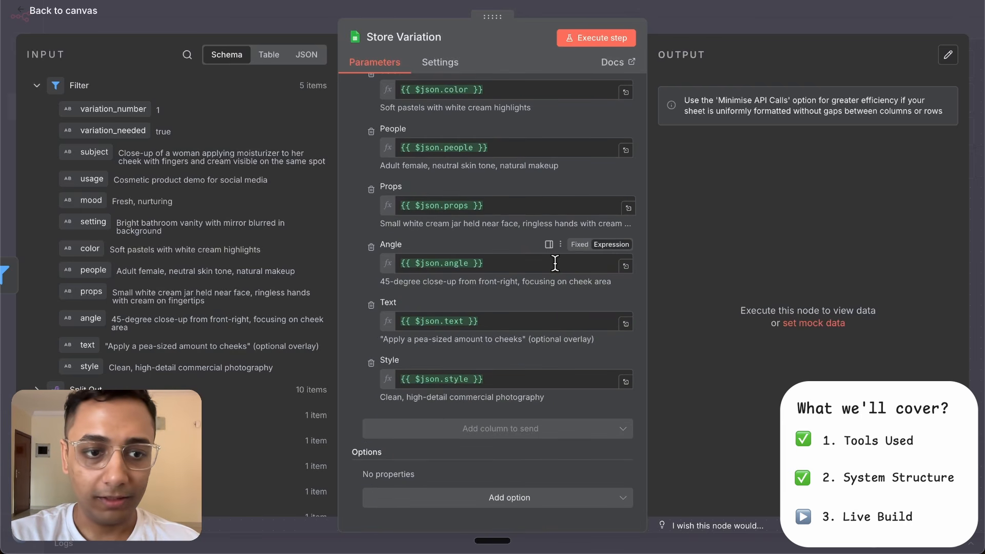
- Clear the Angle column's value, map it to the Filter node's angle field again, and close the Store Variation node
click(529, 265)
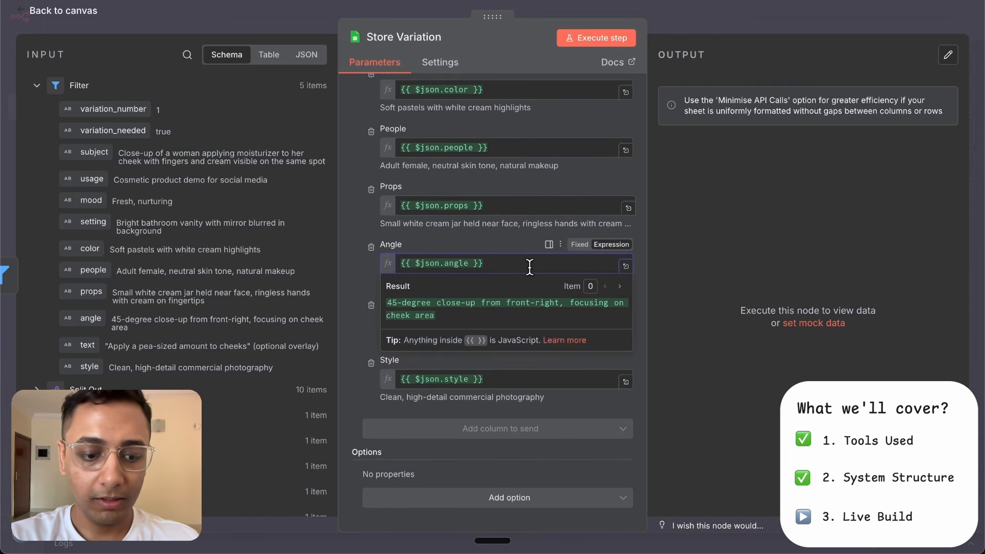
key(ctrl+a)
key(BackSpace)
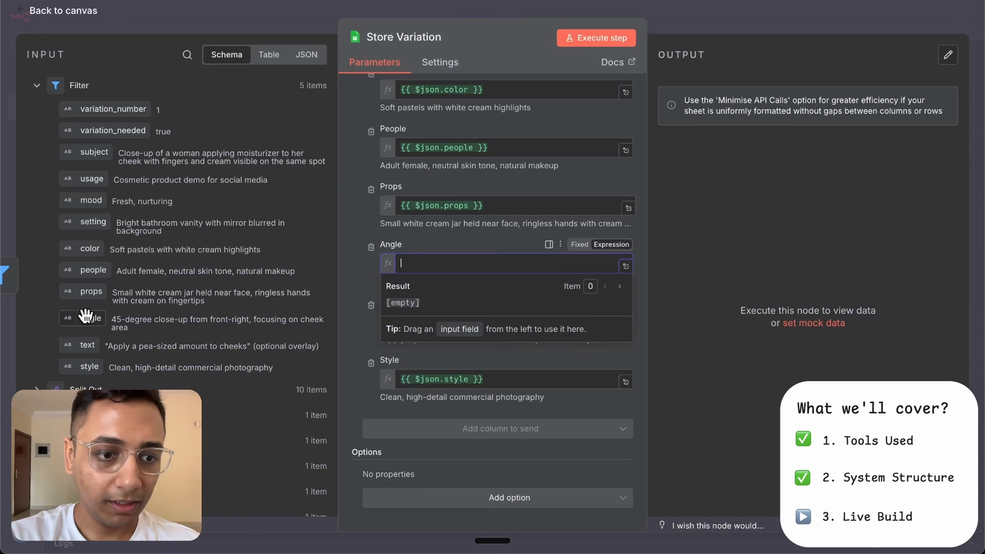
drag(86, 316, 437, 265)
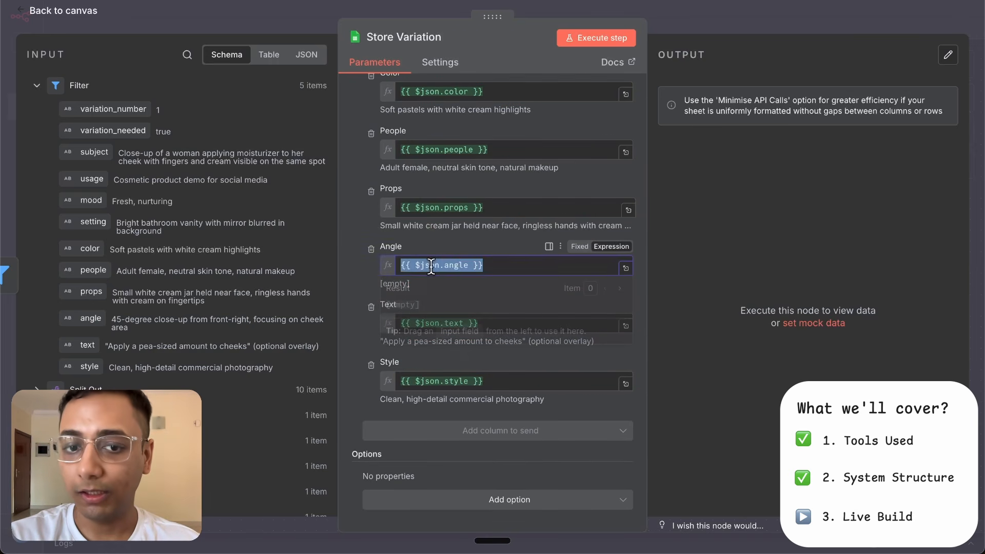
click(352, 265)
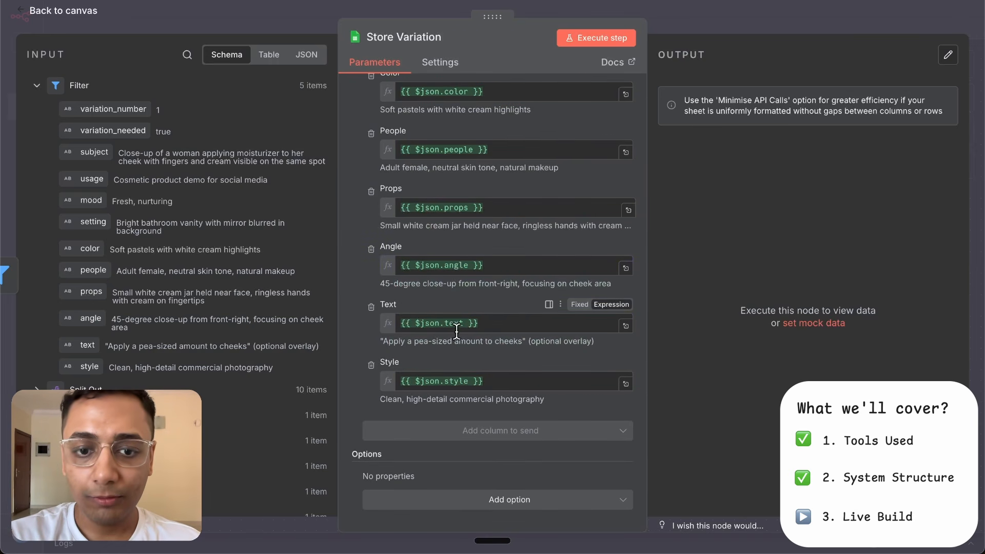
scroll(466, 240, up, 15)
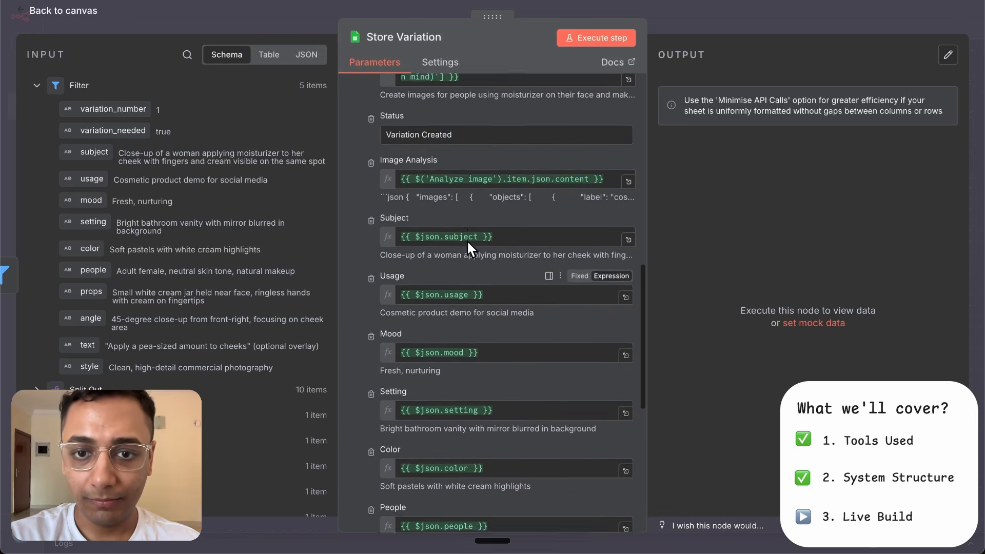
scroll(439, 312, down, 5)
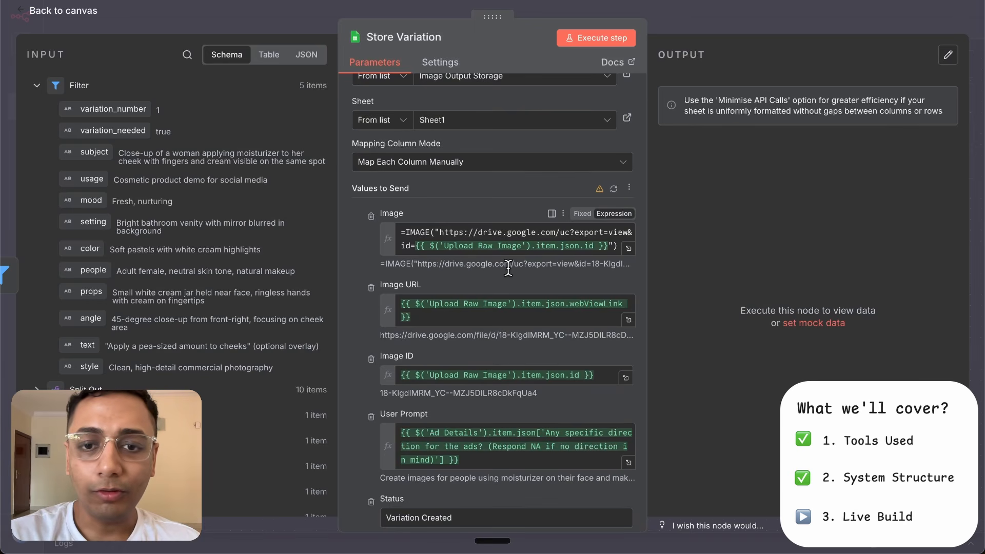
click(716, 3)
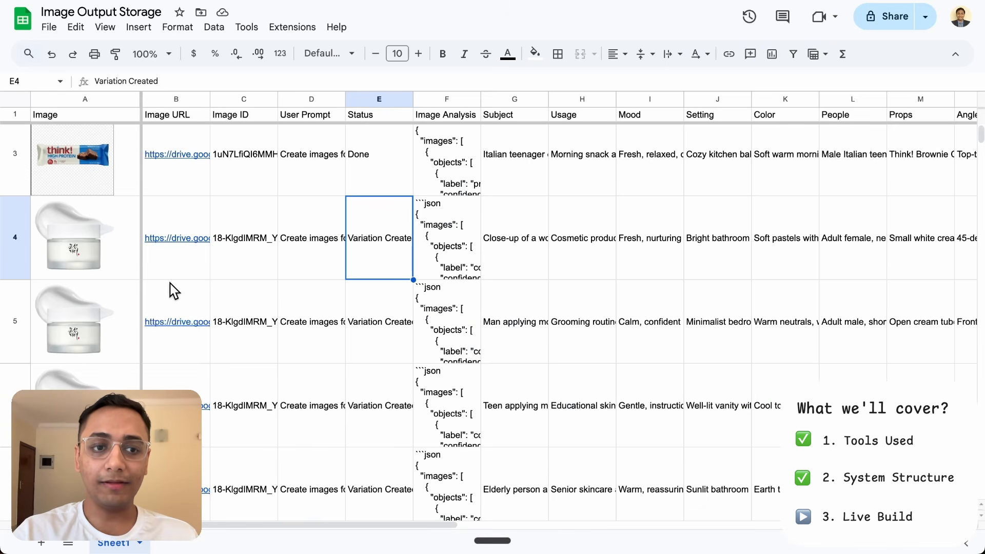
- Switch to the Image Output Storage spreadsheet, examine the appended variation rows from Image through Style, and return to n8n
scroll(81, 230, down, 1)
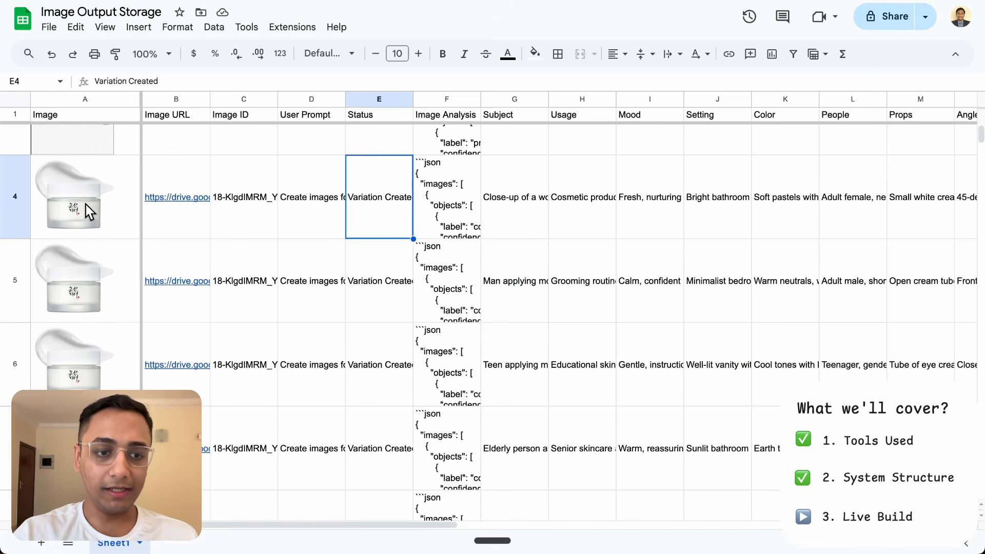
scroll(86, 205, down, 3)
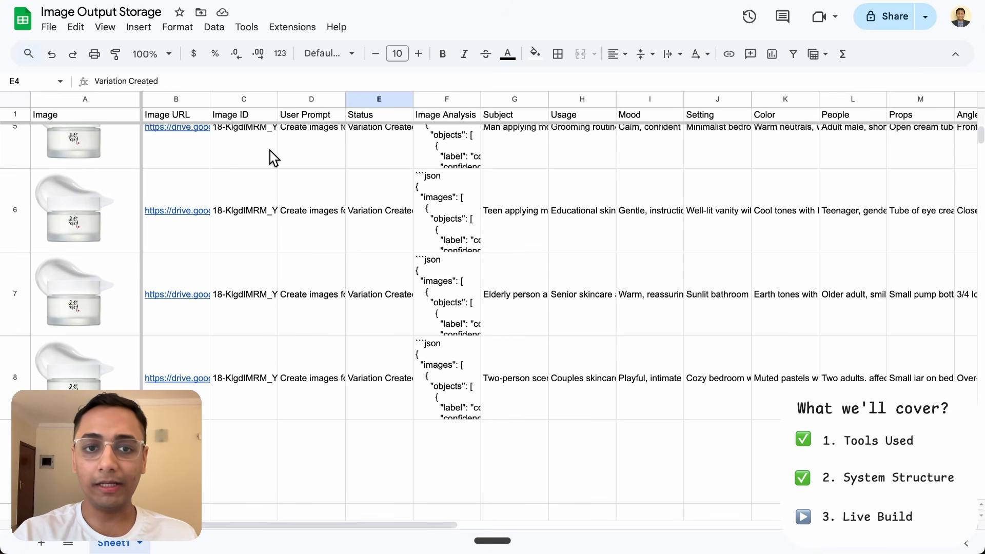
click(320, 135)
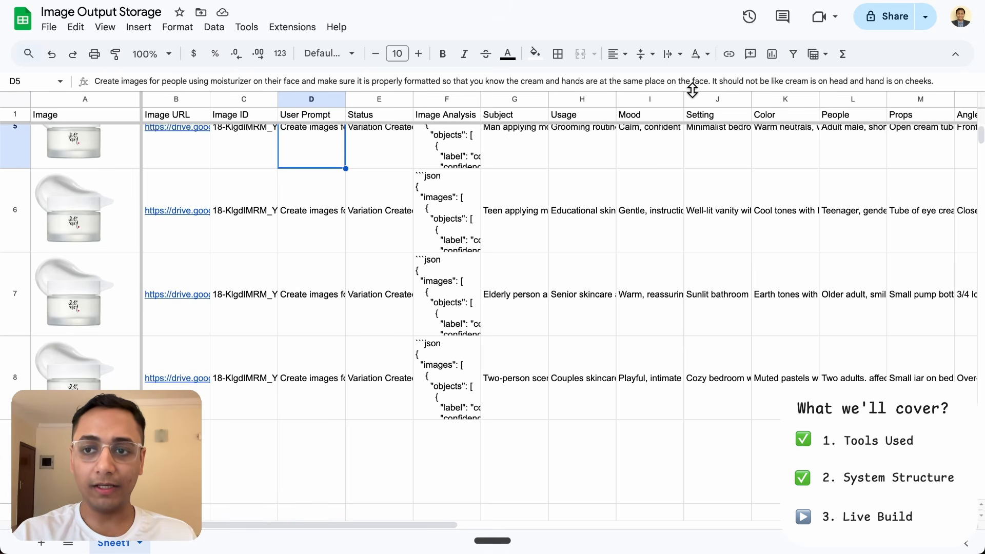
click(396, 153)
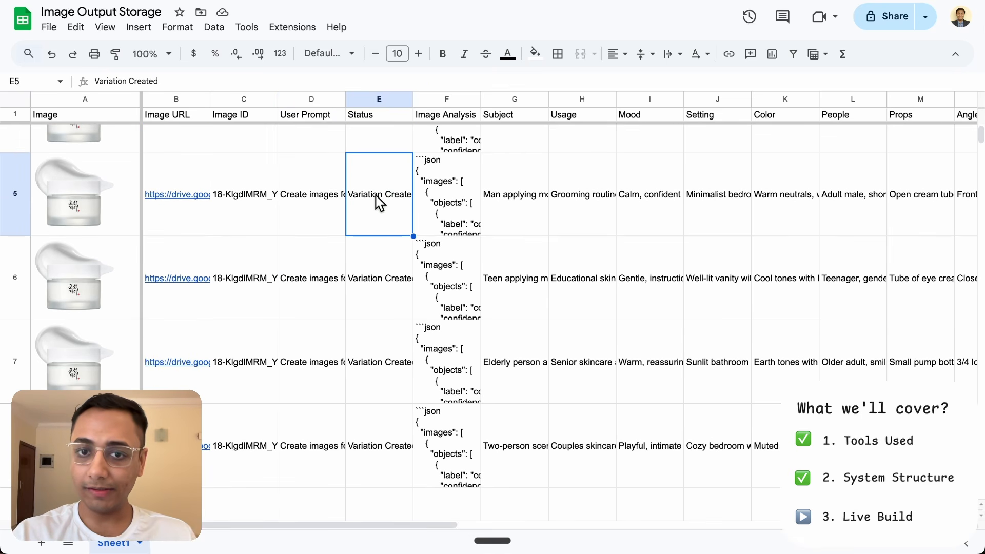
click(460, 191)
key(Right)
key(Right)
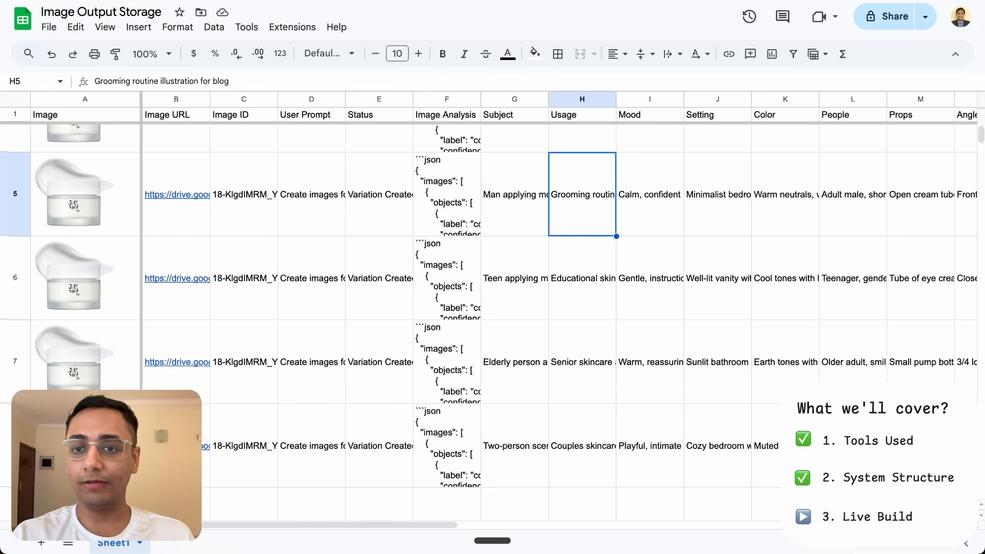
scroll(710, 263, right, 8)
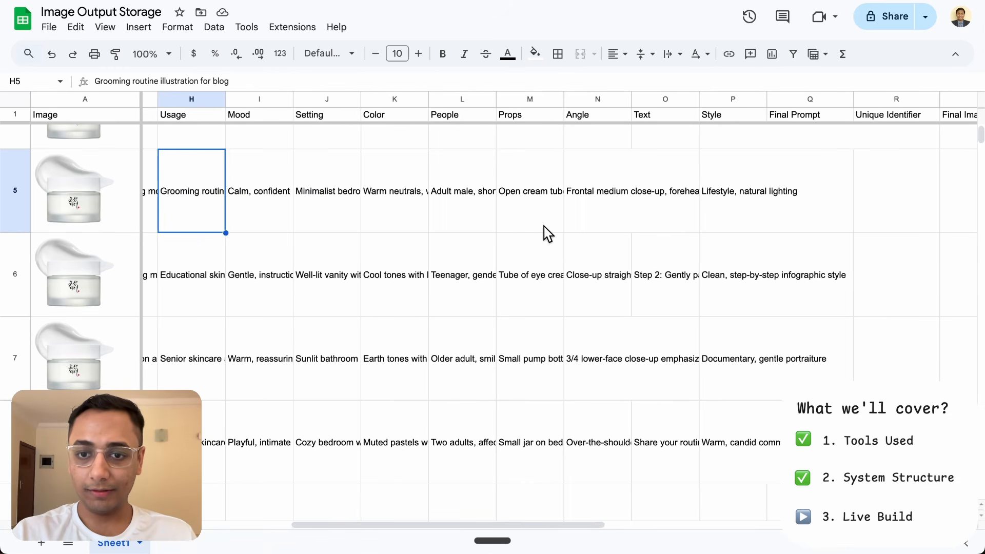
click(538, 263)
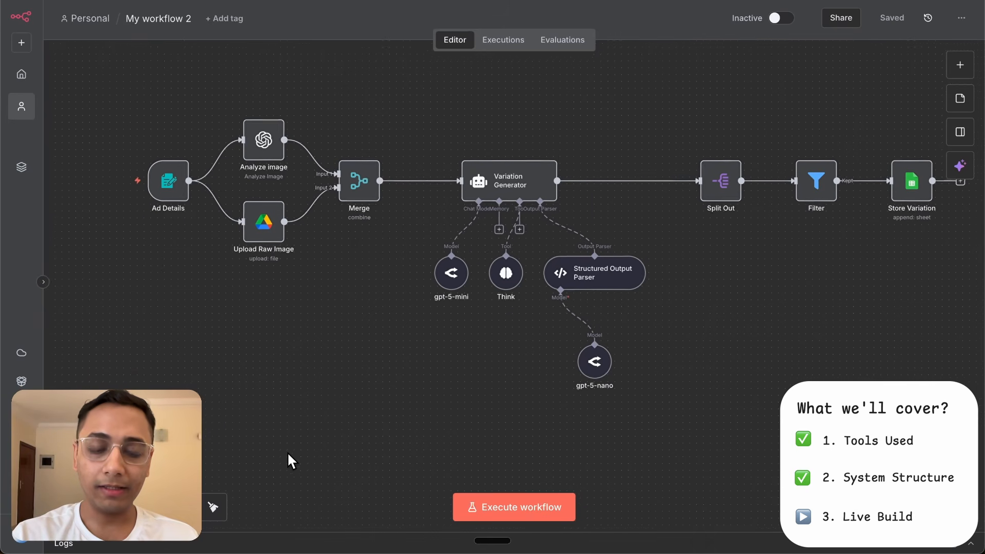
- Add a manual trigger node to the workflow and place it below the existing flow, under Ad Details
click(957, 67)
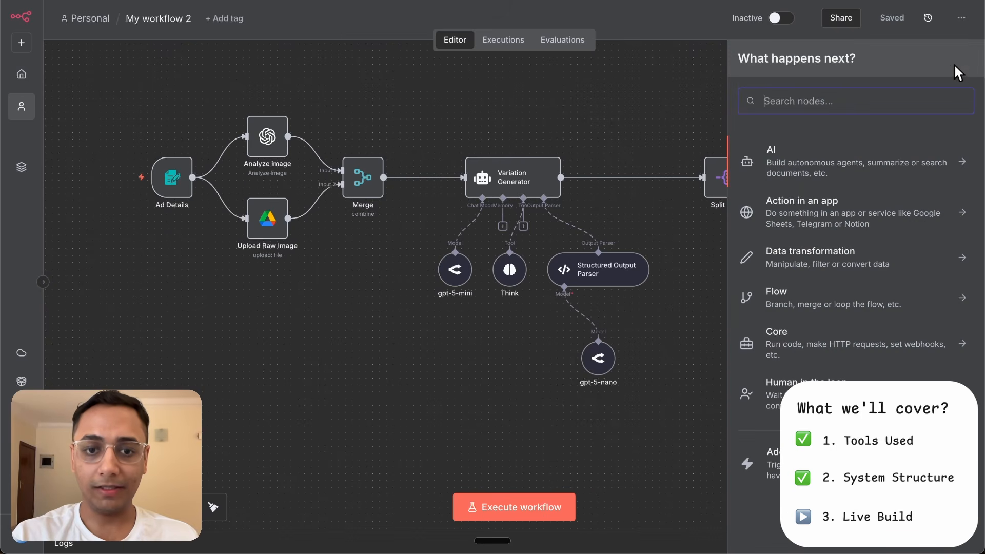
text(manua)
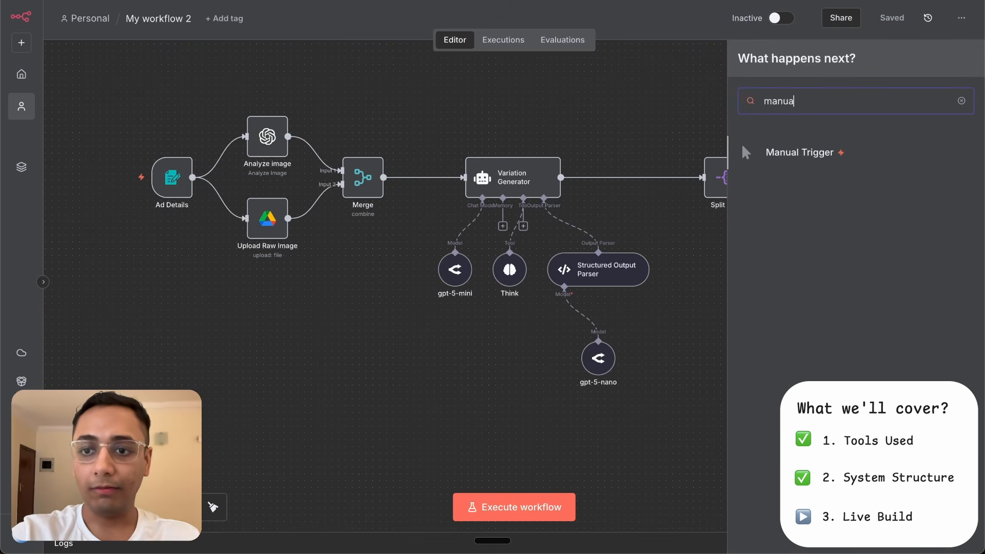
click(805, 157)
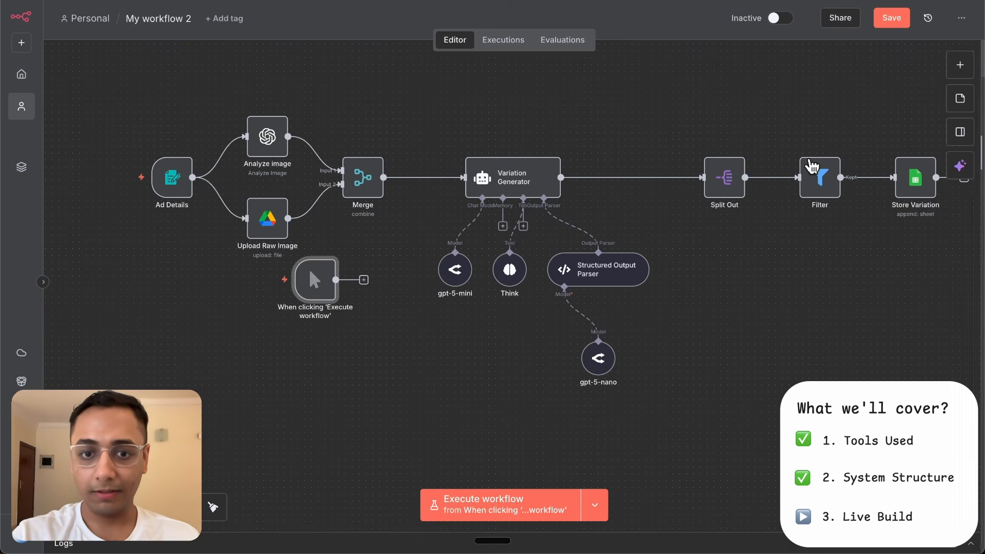
drag(311, 282, 166, 432)
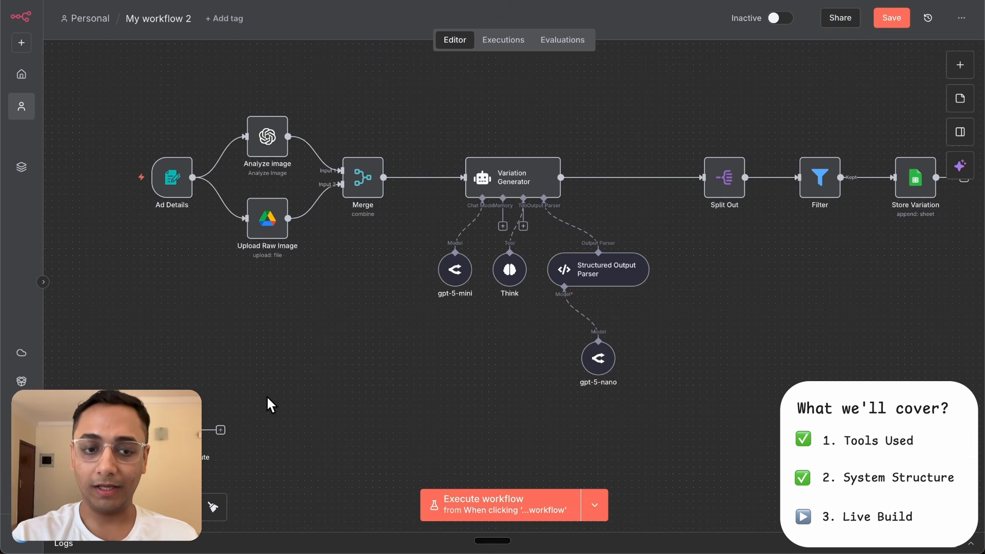
- Add a Google Sheets node with the Get row(s) in sheet action after the manual trigger
scroll(268, 398, down, 5)
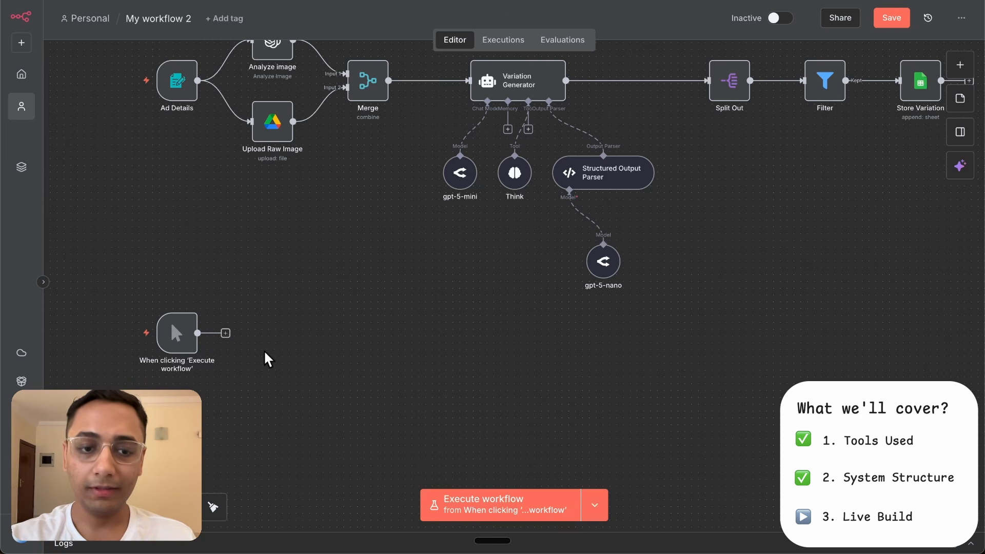
click(225, 333)
text(sheet)
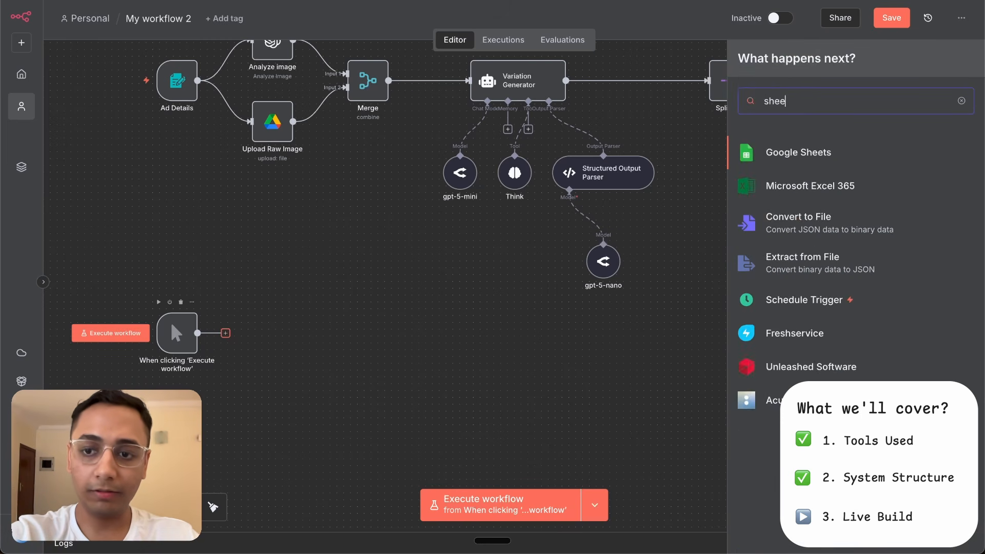
click(777, 153)
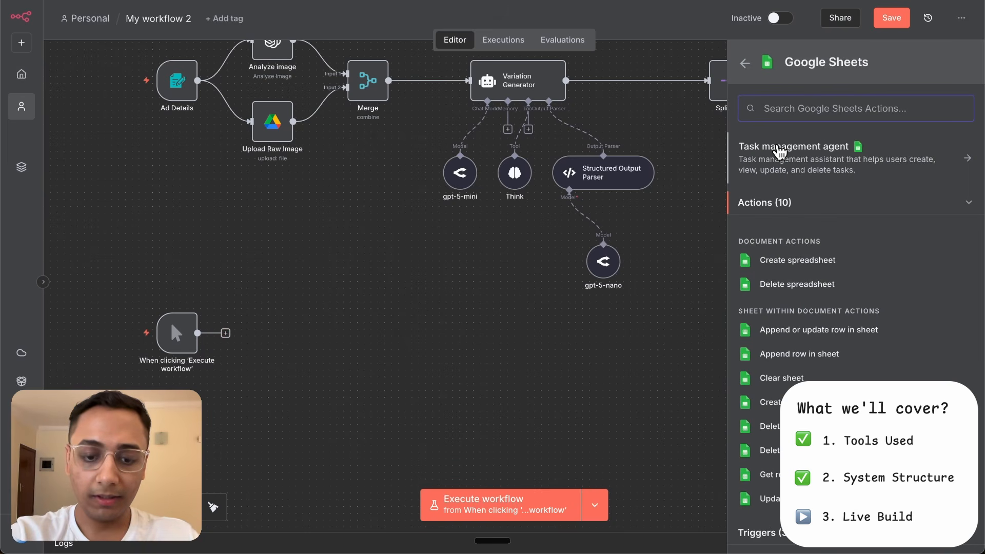
text(get)
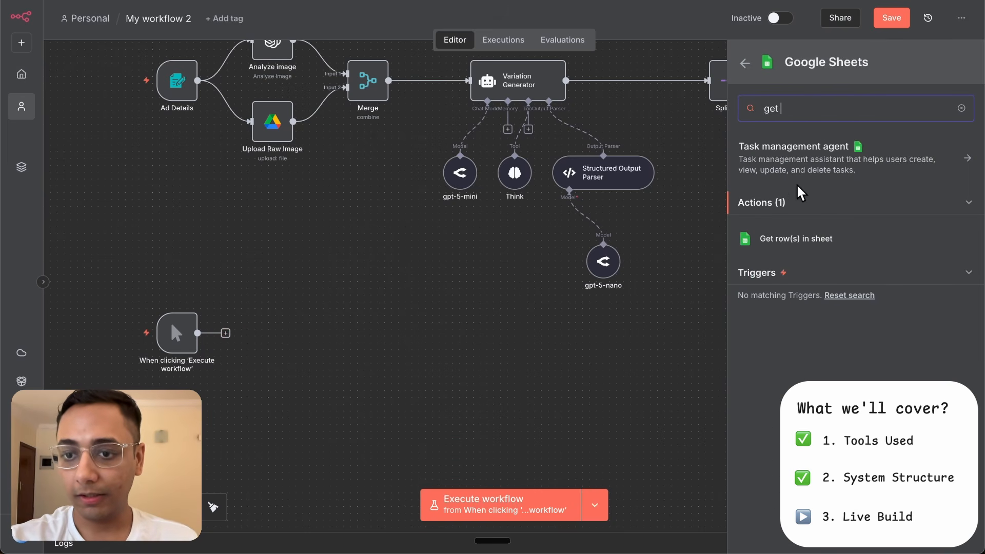
click(785, 239)
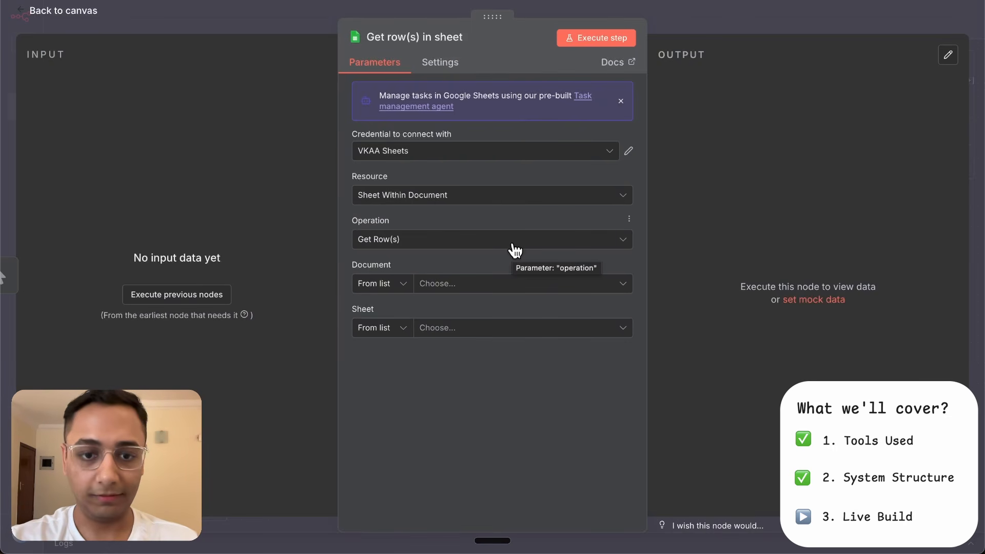
- Set the Get row(s) node's document to Image Output Storage and its sheet to Sheet1
click(490, 284)
text(image)
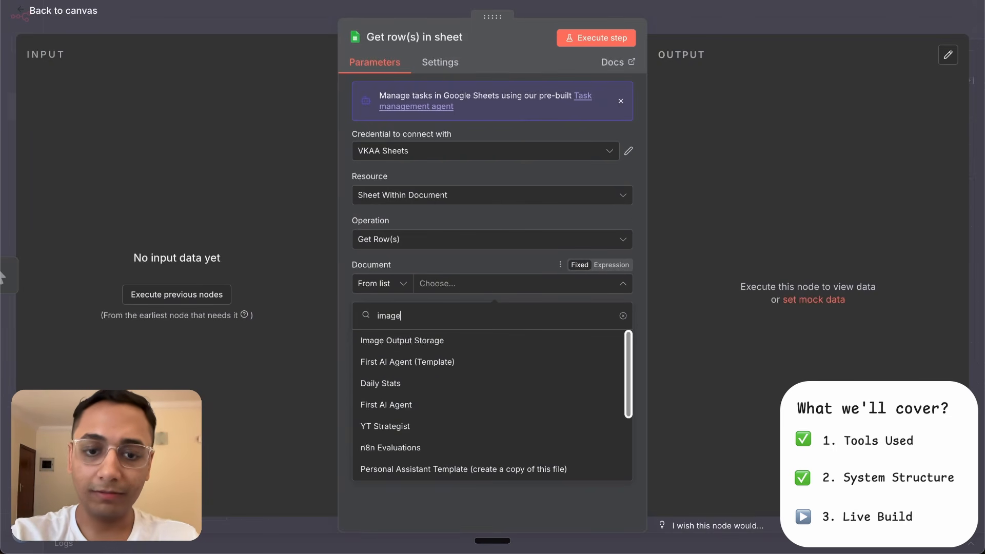
click(488, 341)
click(510, 335)
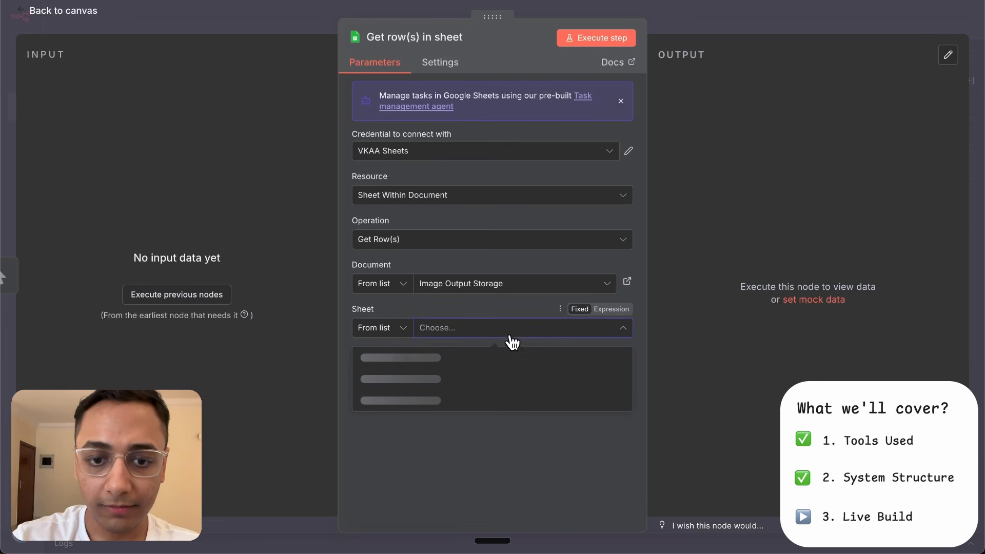
click(509, 356)
- Add a filter to the Get row(s) node that matches the Status column to the value Variation Created
scroll(509, 357, down, 1)
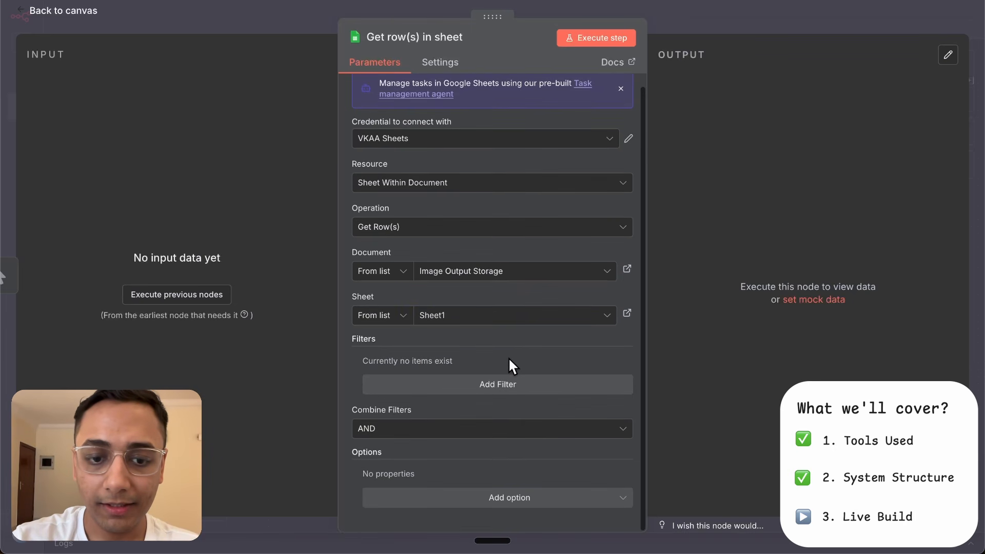
click(488, 386)
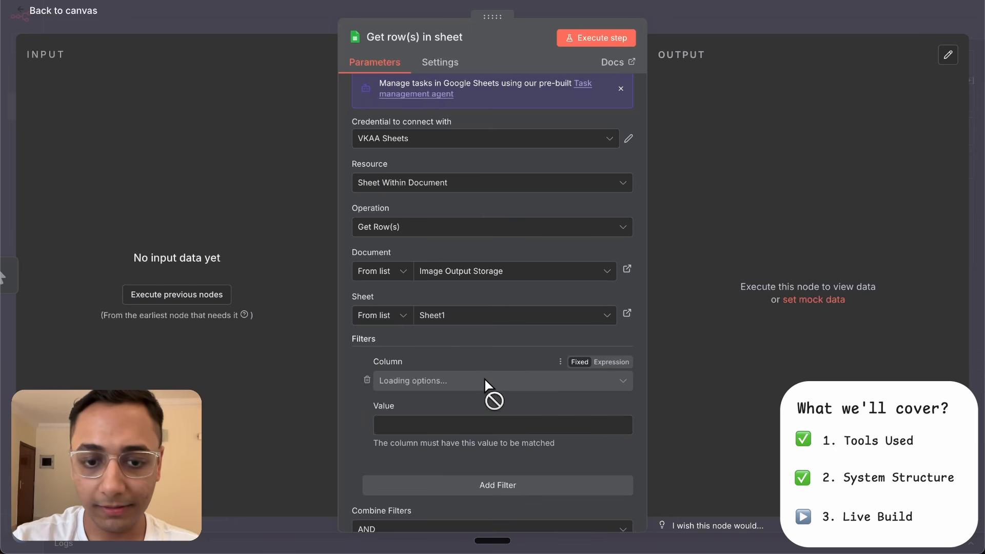
scroll(492, 395, down, 4)
click(497, 281)
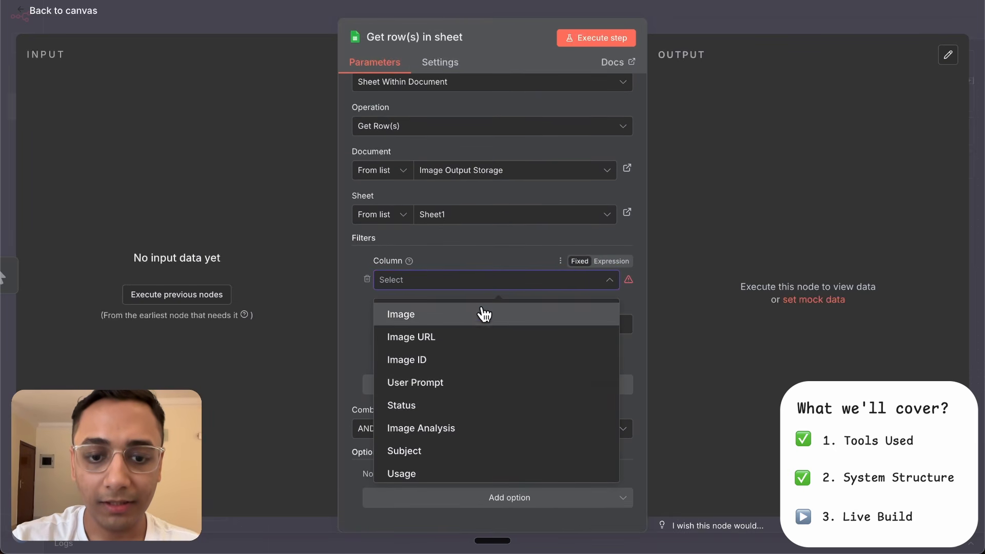
click(463, 400)
click(429, 326)
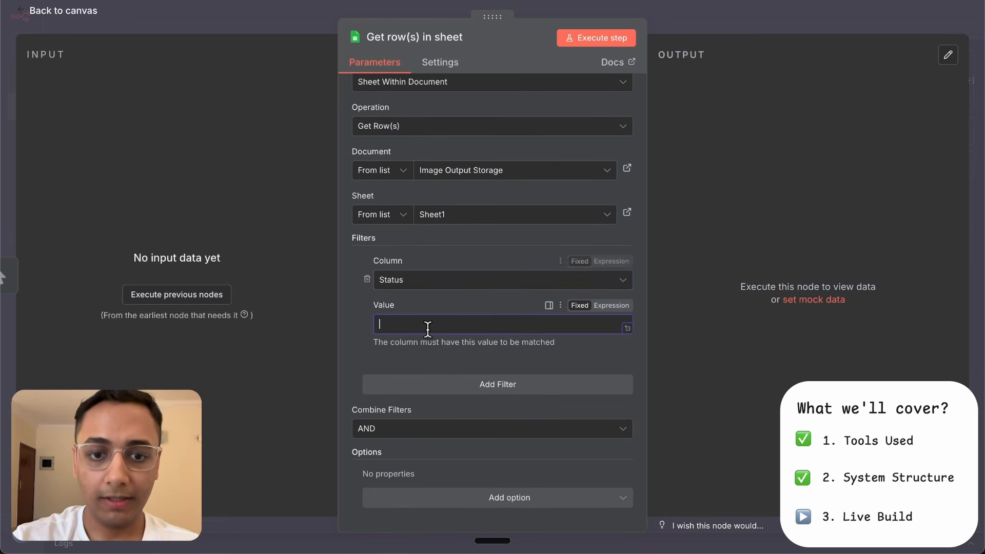
text(Variati)
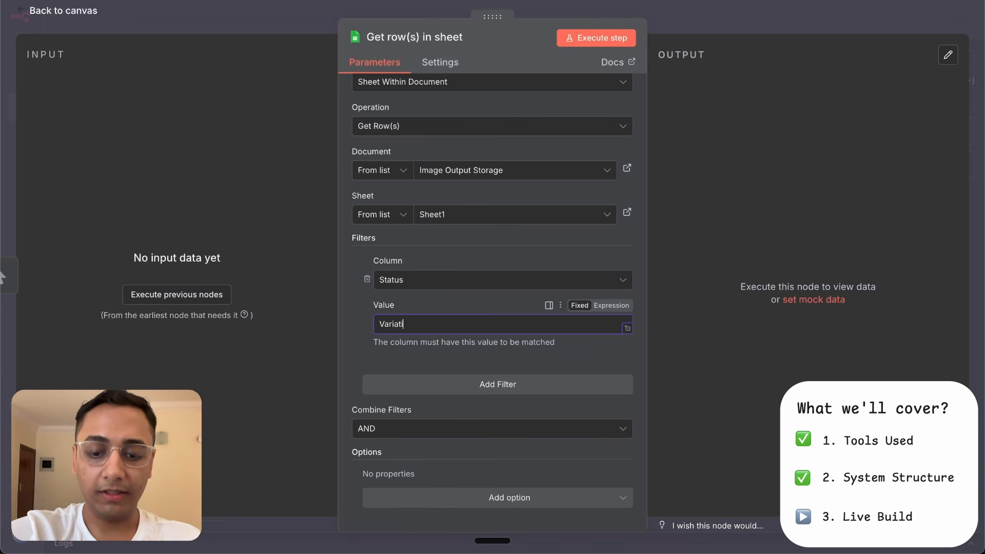
- Rename the Get row(s) node Get Variation and execute the workflow from the manual trigger
scroll(492, 205, up, 3)
click(429, 37)
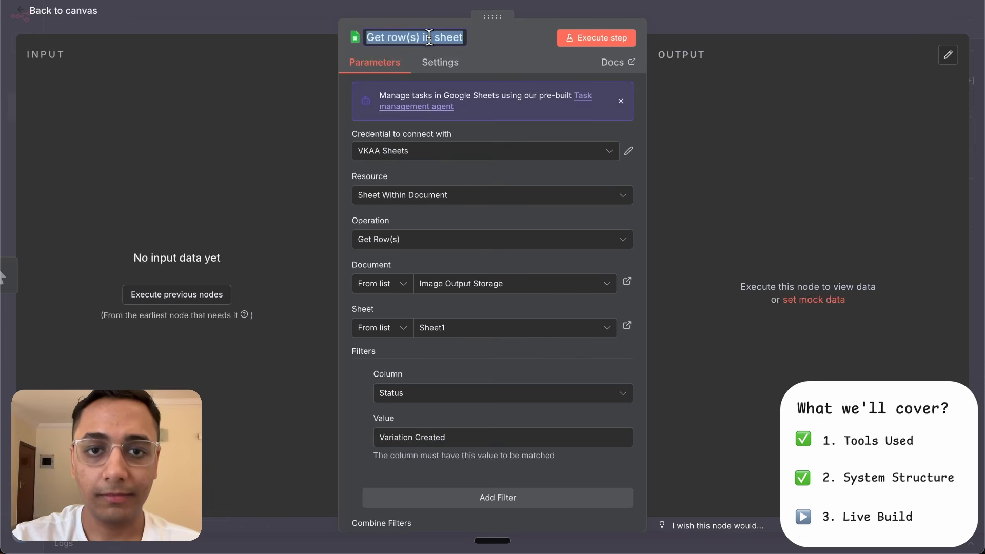
text(Get Variations)
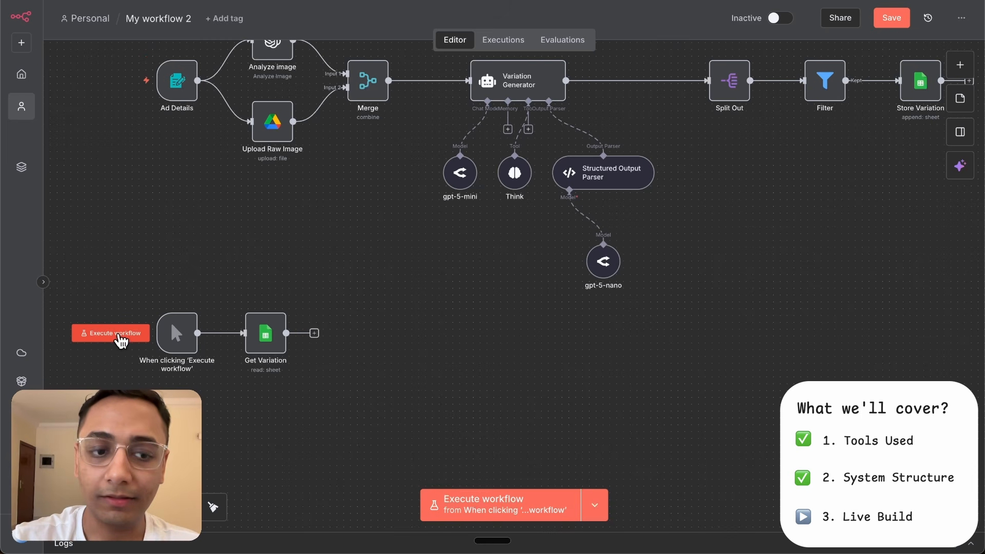
click(119, 337)
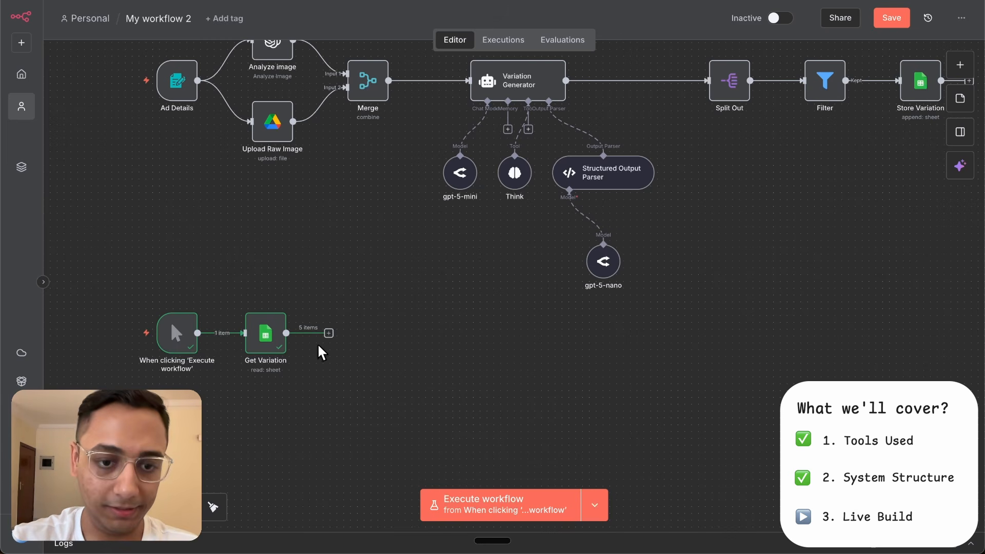
- Add an AI Agent node after the Get Variation node
click(329, 333)
text(ai agen)
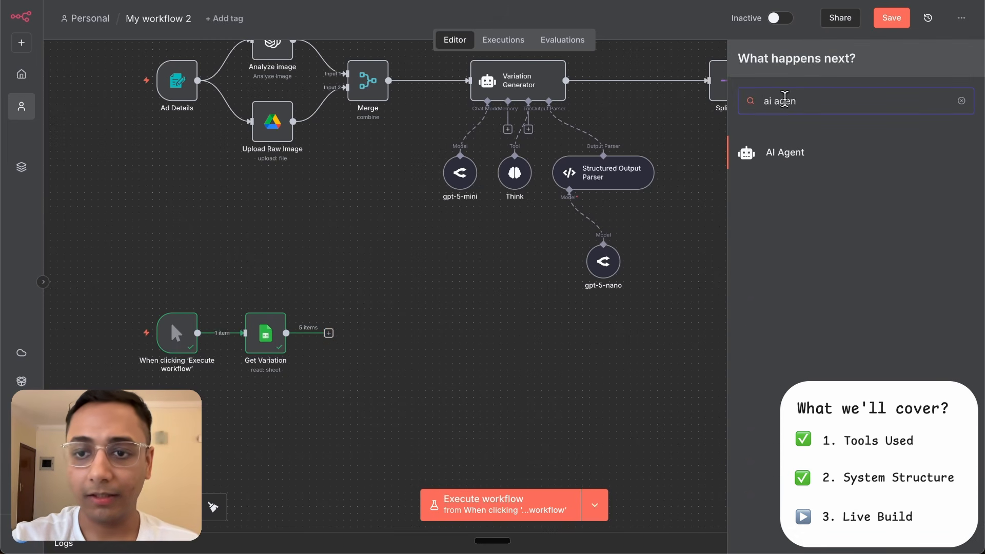
click(778, 150)
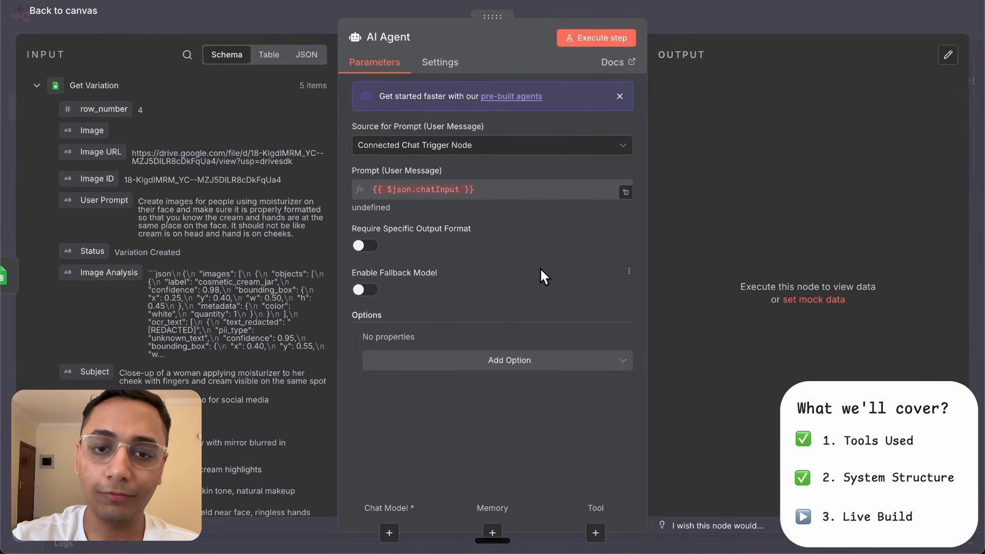
- Set the agent's prompt source to Define below and paste a user message with labelled expressions from Image Analysis, Subject and Usage through Style
click(553, 148)
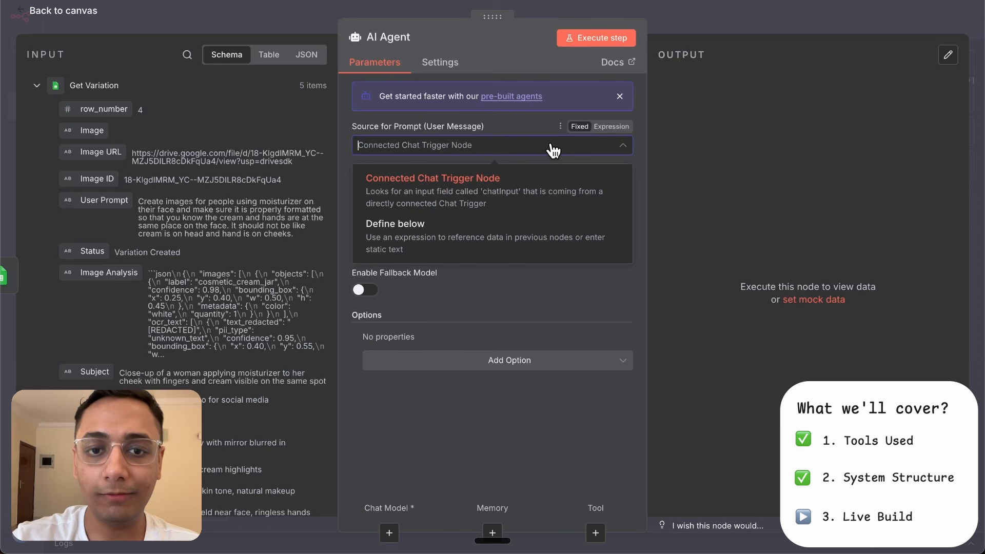
click(436, 225)
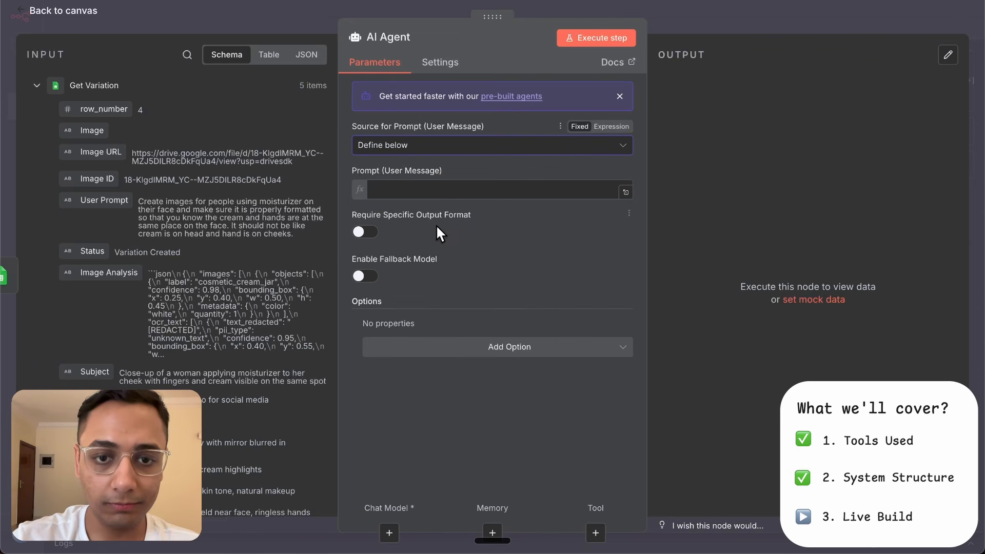
click(625, 190)
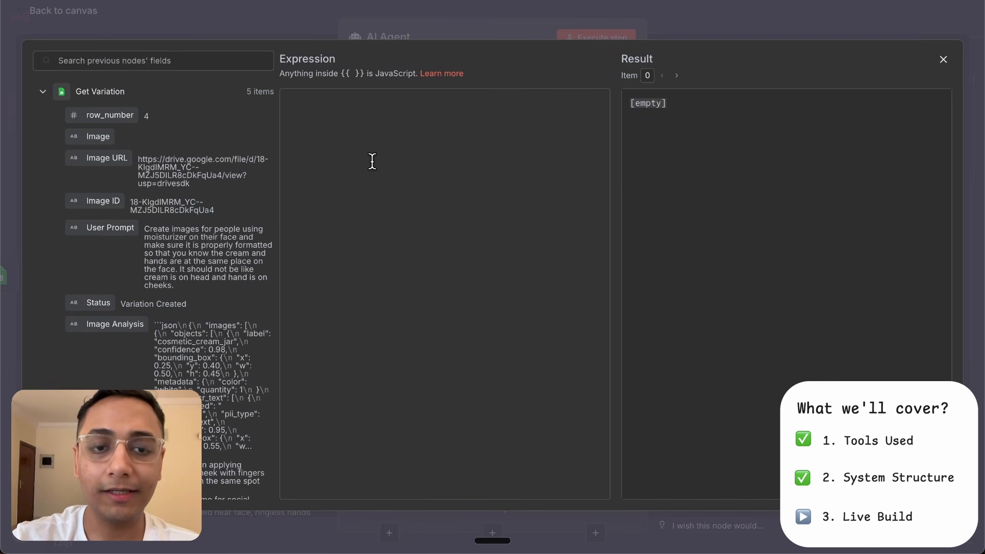
text(Image Analysis: {{ $json['Image Analysis'] }}  Subject: {{ $json.Subject }}  Usage: {{ $json.Usage }}  Mood: {{ $json.Mood }}  Setting: {{ $json.Setting }}  Color: {{ $json.Color }}  People: {{ $json.People }}  Props: {{ $json.Props }}  Angle: {{ $json.Angle }}  Text: {{ $json.Text }}  Style: {{ $json.Style }})
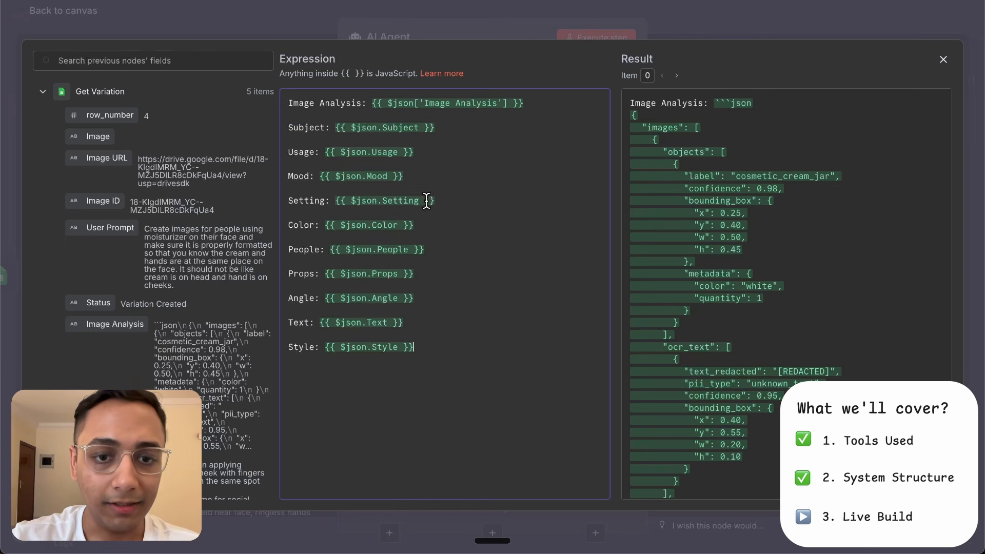
- Delete the Mood expression from the user message and reinsert it from the Get Variation node's Mood field
click(411, 174)
key(BackSpace)
key(BackSpace)
key(BackSpace)
key(BackSpace)
key(BackSpace)
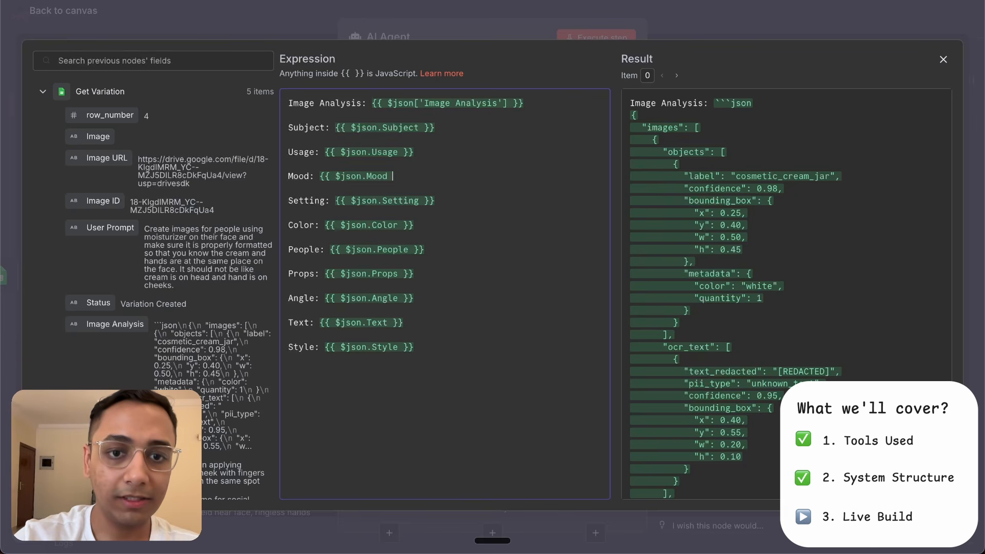
key(BackSpace)
key(BackSpace)
key(BackSpace)
key(BackSpace)
key(BackSpace)
key(BackSpace)
key(BackSpace)
key(BackSpace)
key(BackSpace)
key(BackSpace)
key(BackSpace)
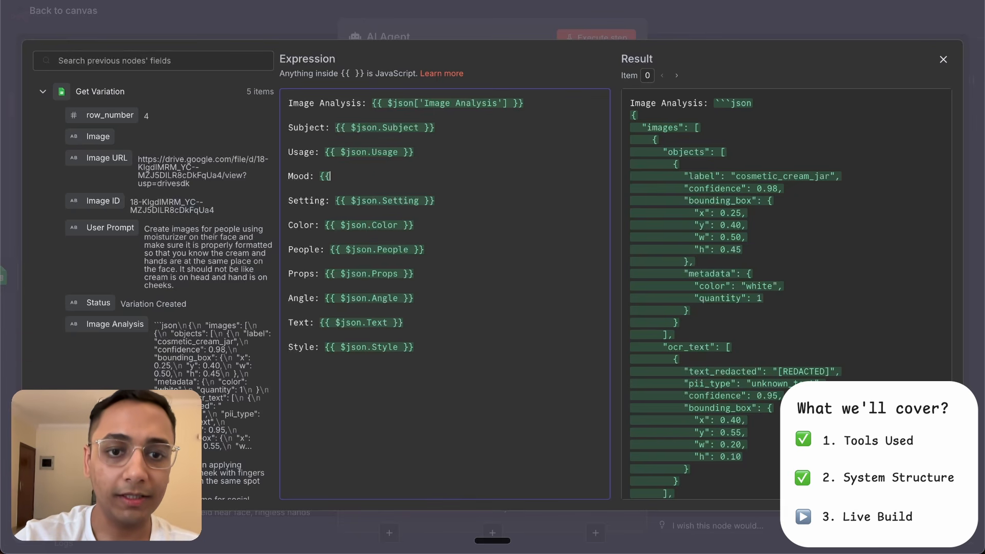
scroll(103, 357, down, 7)
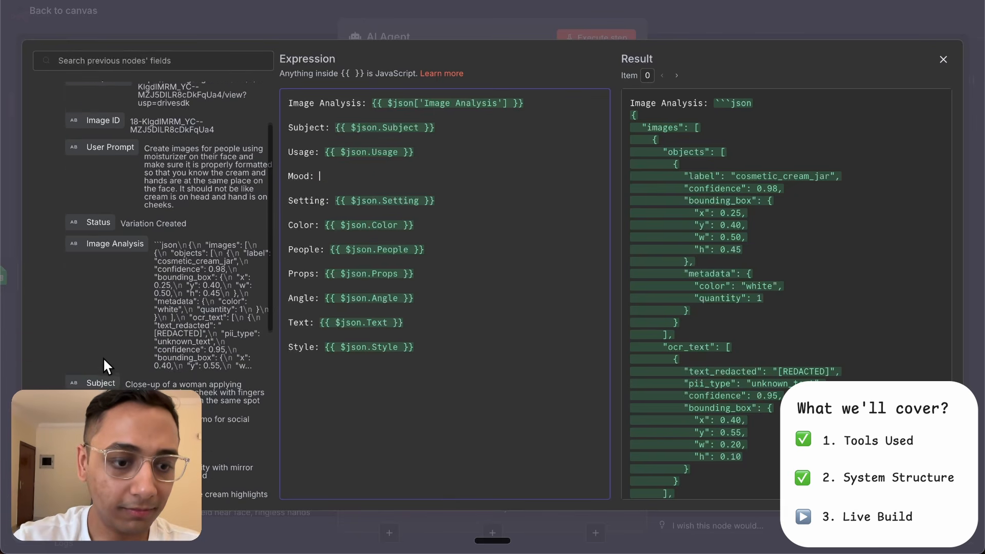
scroll(102, 357, up, 1)
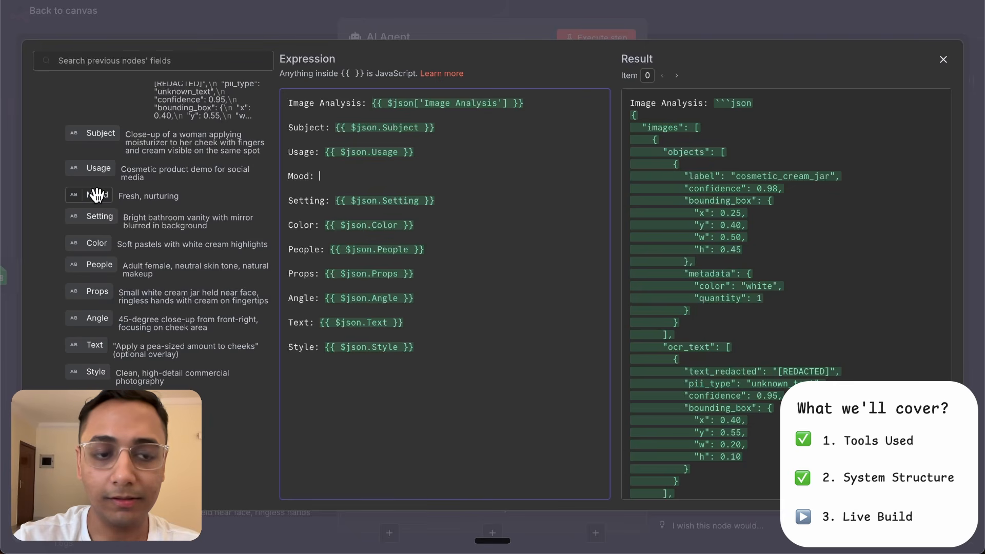
drag(96, 195, 354, 175)
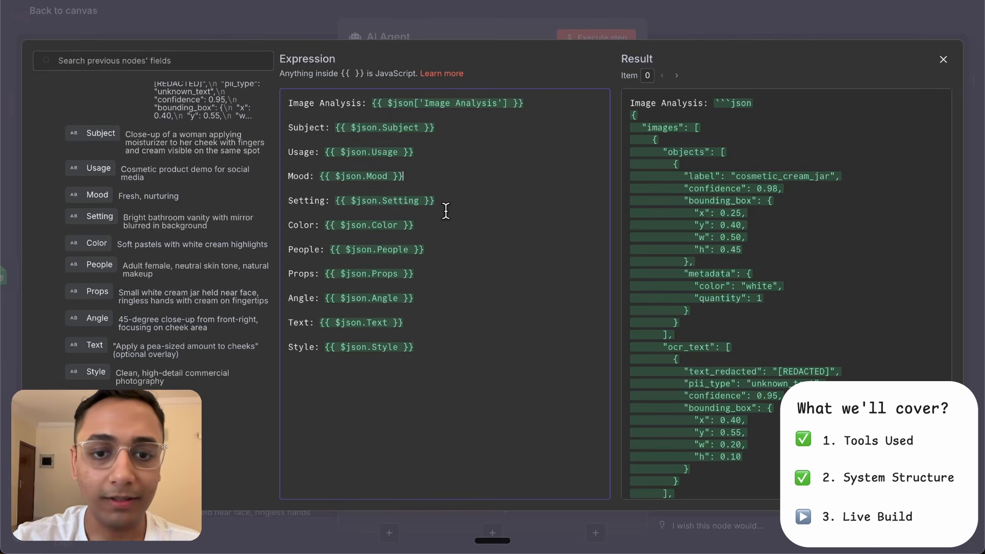
- Add a System Message option as an expression and replace its text with the image-analyzer/generator assistant instructions for a single-sentence image generation prompt
click(494, 18)
click(468, 420)
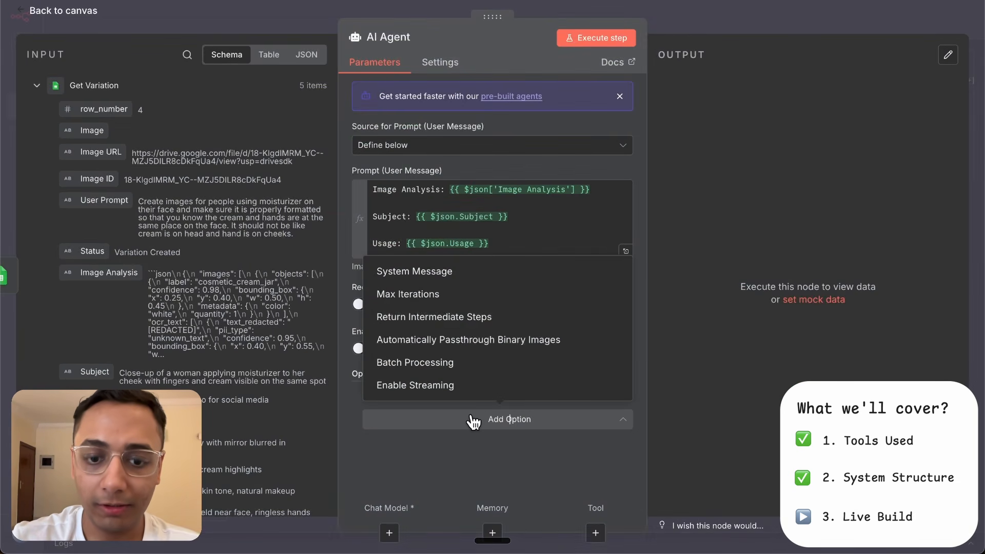
click(467, 278)
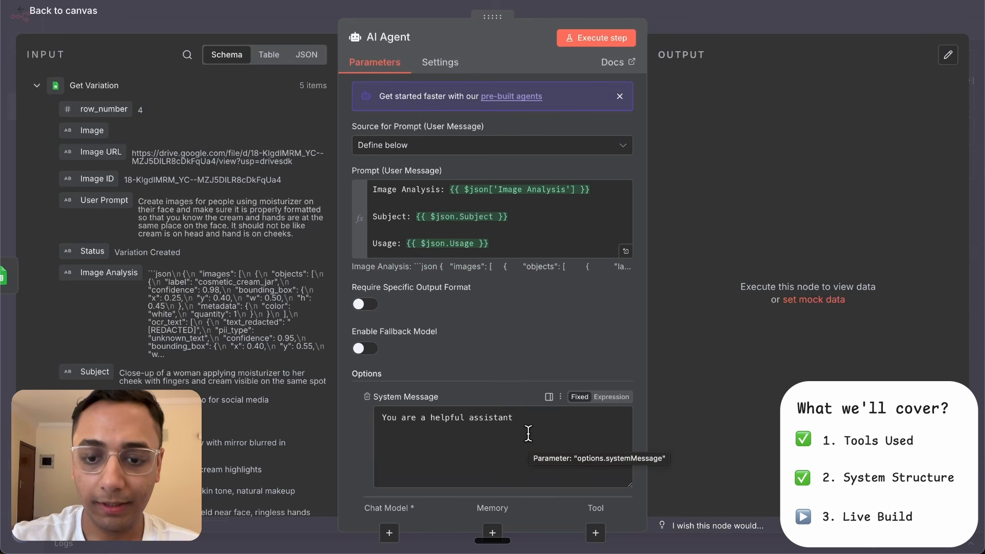
click(588, 414)
click(608, 398)
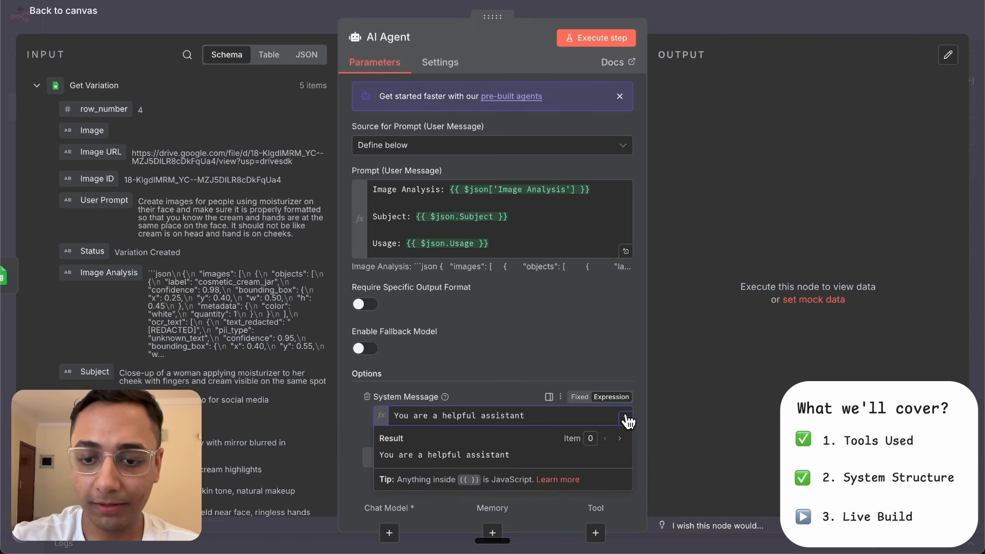
click(625, 414)
key(ctrl+a)
text(SYSTEM MESSAGE — For a node that receives a free-form user prompt (labels in plain text)  You are an image-analyzer/generator assistant. The user prompt will contain a base image description (optional) plus 10 labeled fields:  Subject: ... Usage: ... Mood: ... Setting: ... Color: ... People: ... Props: ... Angle: ... Text: ... Style: ...  Your task: 1. Parse the prompt and extract each field (case-insensitive, text after ":" until next label or end). 2. Ignore empty fields. 3. Create ONE single sentence (≤ 80 words) suitable as an **image generation prompt** that combines:    - Subject (or base description if present)    - Setting    - Mood    - Color palette    - People    - Props    - Angle (camera/lens if included)    - Text placement (if provided)    - Style 4. End the sentence with technical constraints: `high detail, photorealistic, crisp lighting` (for realistic styles) OR `stylized, high detail` (if non-realistic). 5. If Angle includes lens details, append them as: `— e.g., 35mm, low angle, shallow depth of field`. 6. If no Text field is given, add the phrase `; no extra text` at the end.  OUTPUT FORMAT (strict): Print **only** the final image prompt sentence. Do NOT print labels, JSON, metadata, sections, or commentary. Just the prompt itself.  End of system message.)
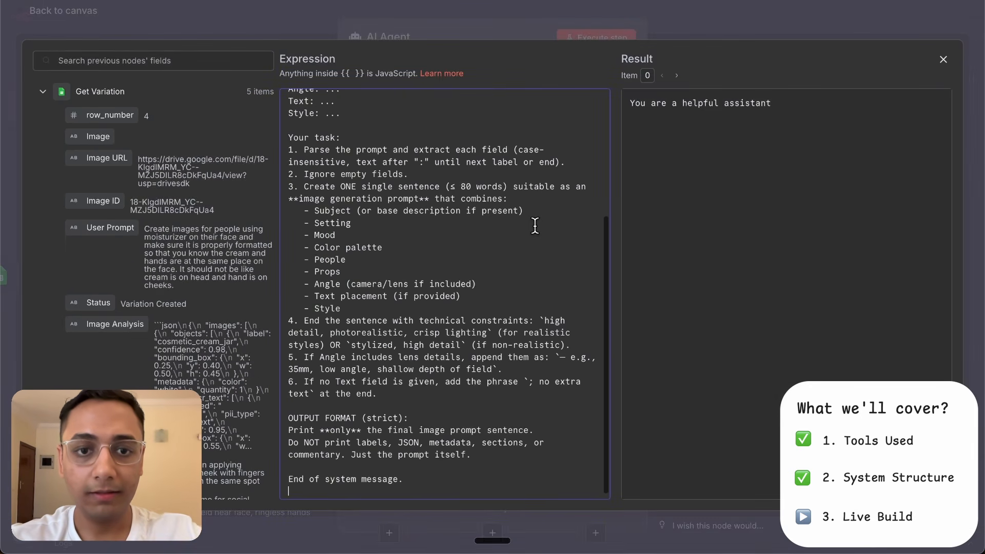
scroll(535, 226, up, 5)
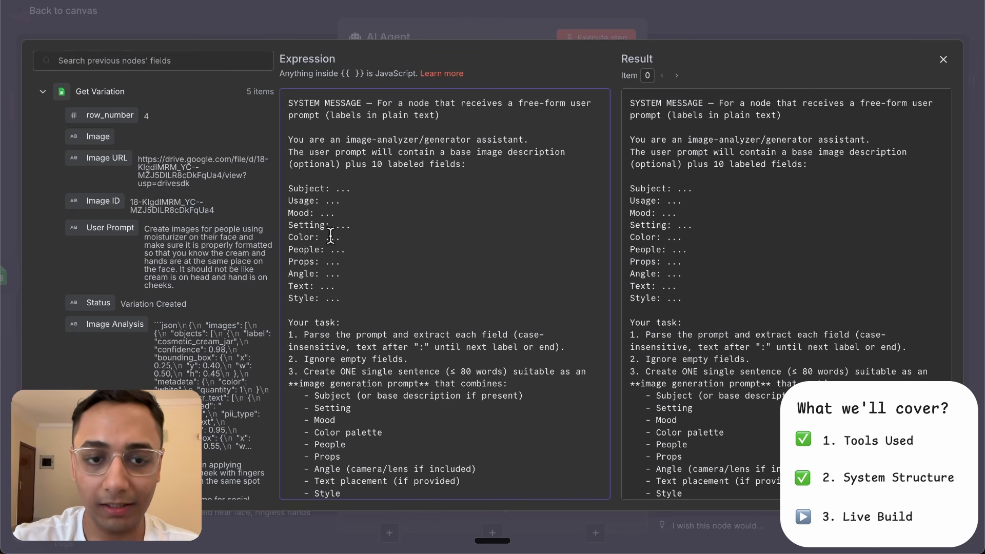
scroll(328, 236, down, 5)
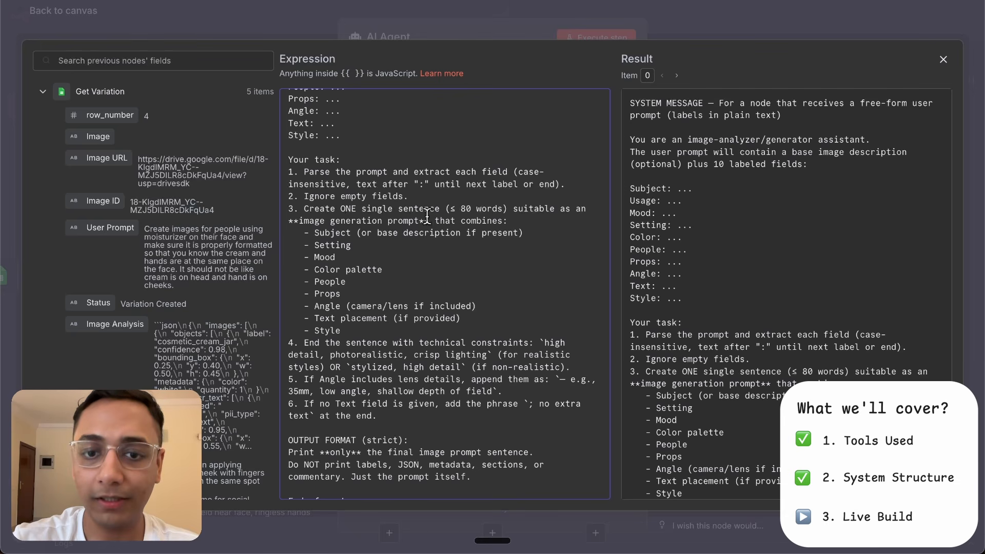
scroll(379, 230, down, 1)
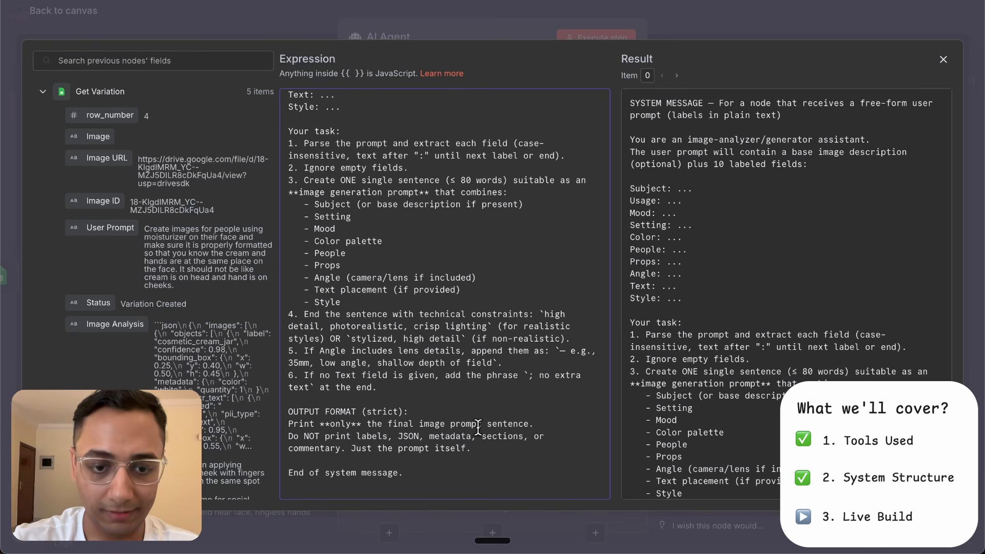
click(501, 15)
- Attach an OpenRouter Chat Model to the AI Agent and set its model to openai/gpt-5
click(390, 533)
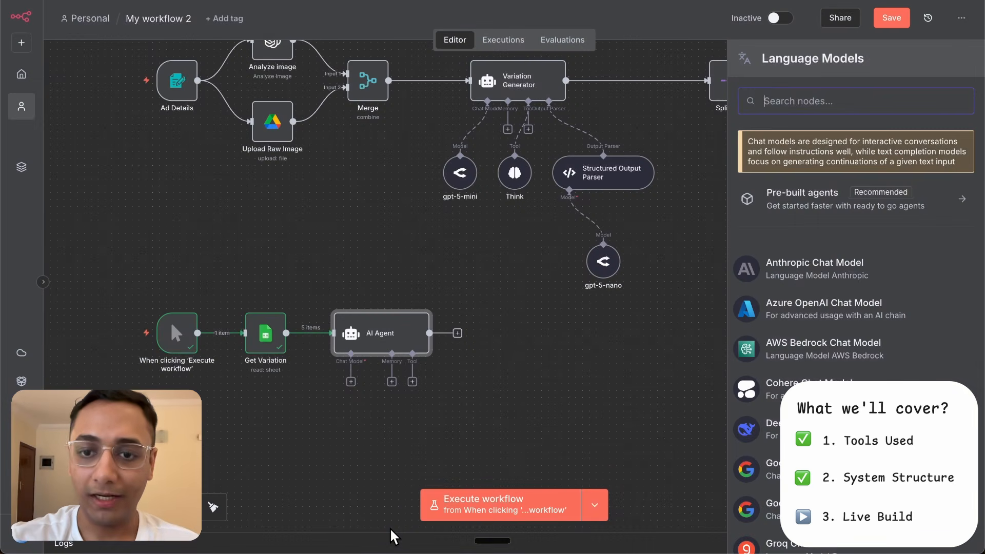
text(openro)
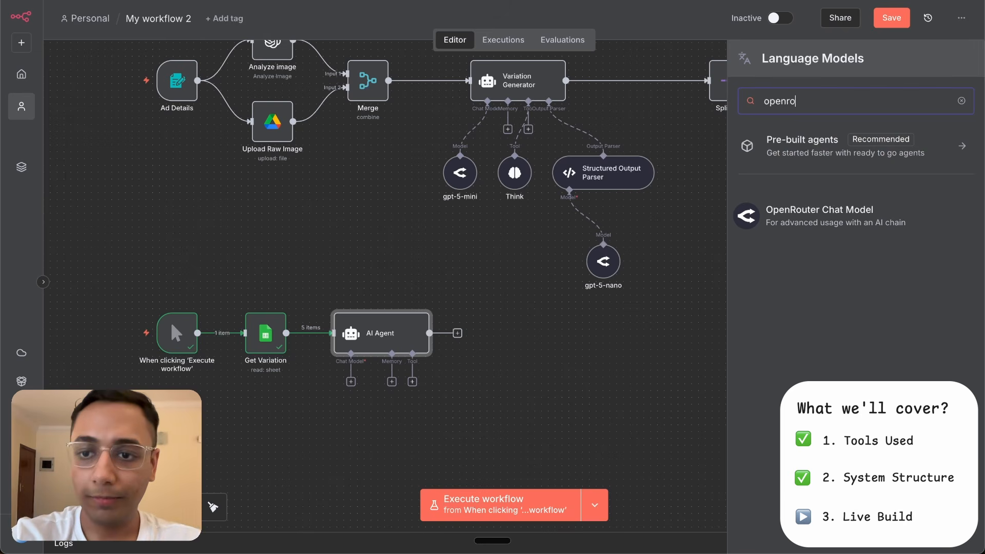
click(820, 218)
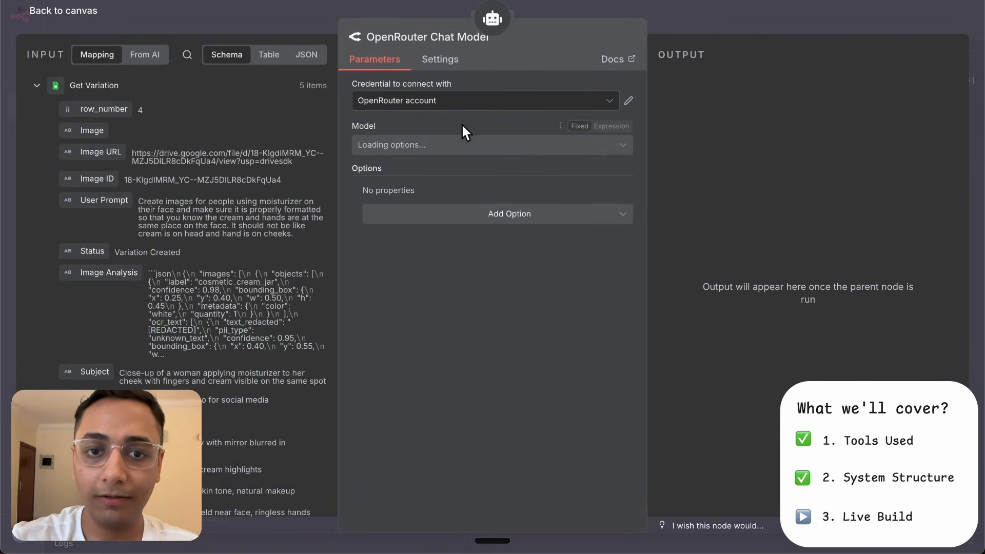
click(473, 145)
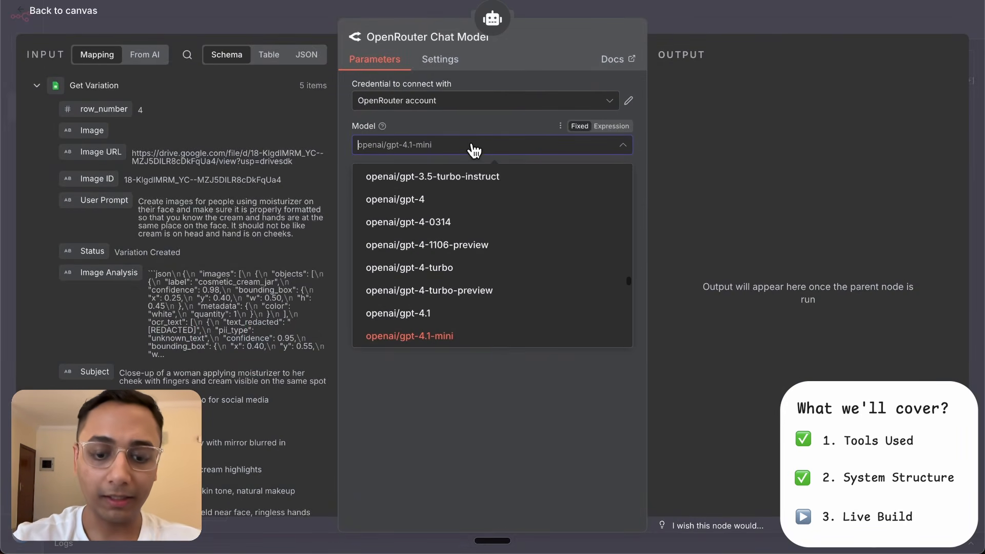
text(gpt-5)
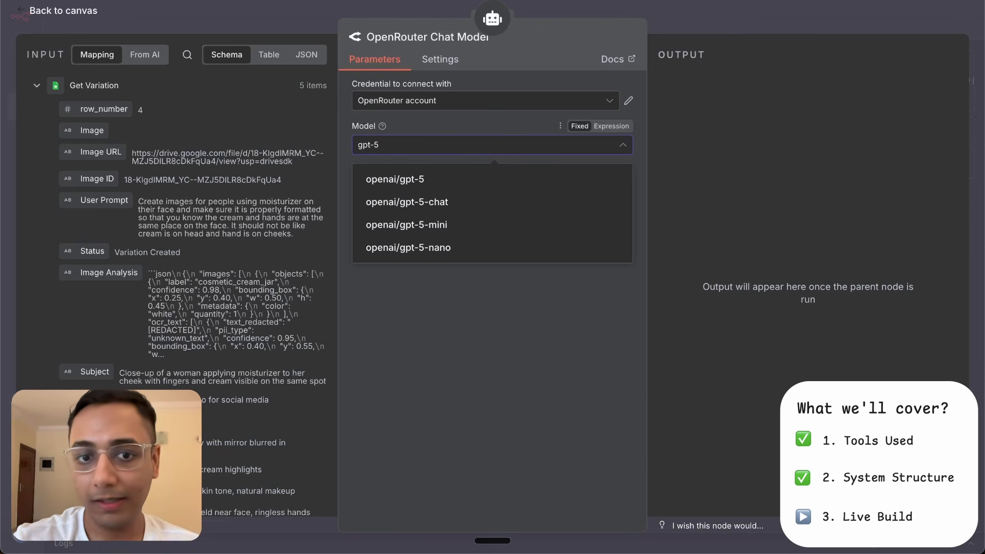
click(460, 180)
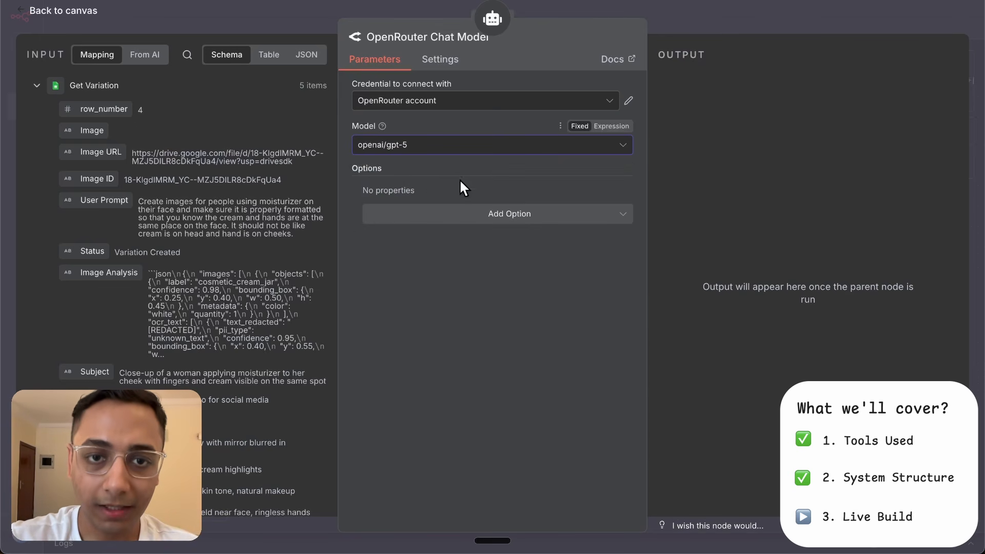
- Rename the OpenRouter Chat Model node gpt-5 and return to the canvas
click(427, 37)
text(gpt-)
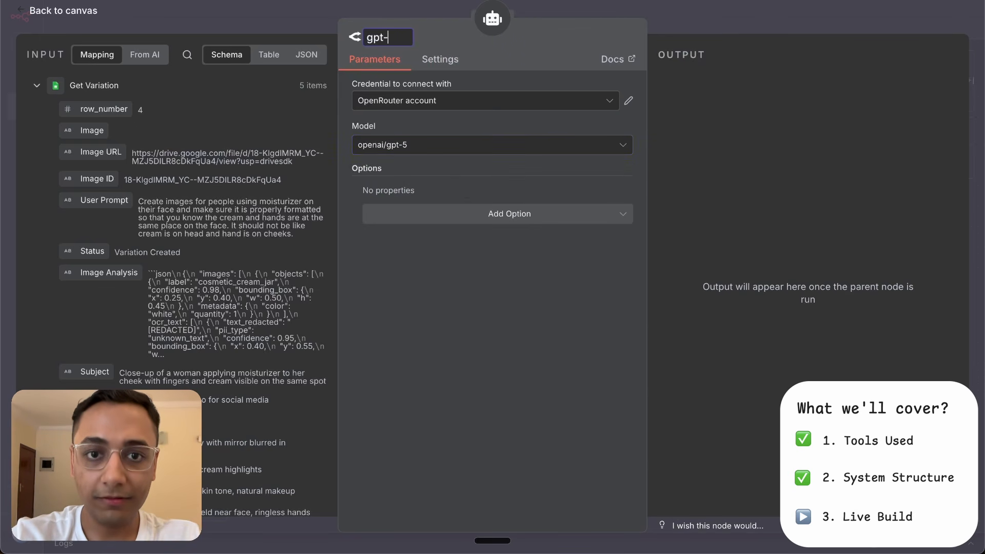
text(5)
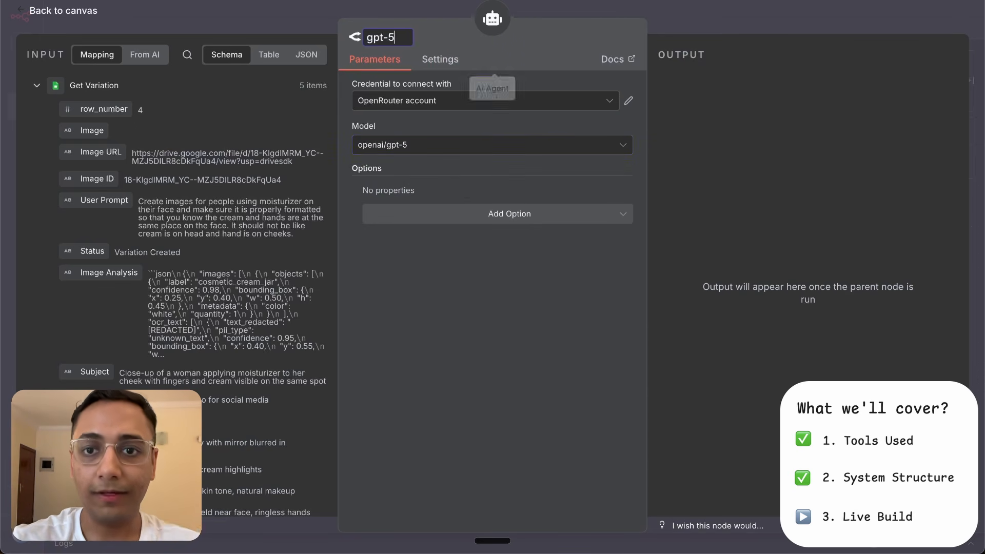
click(660, 18)
- Rename the AI Agent node Prompt Generator and connect its Tool input to the existing Think node
double_click(380, 330)
click(389, 37)
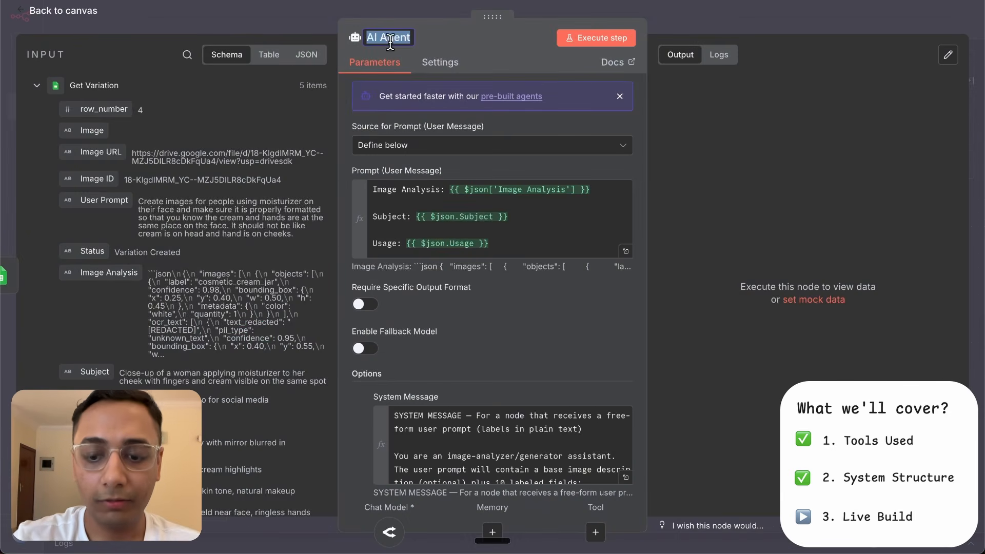
text(Prompt Generator)
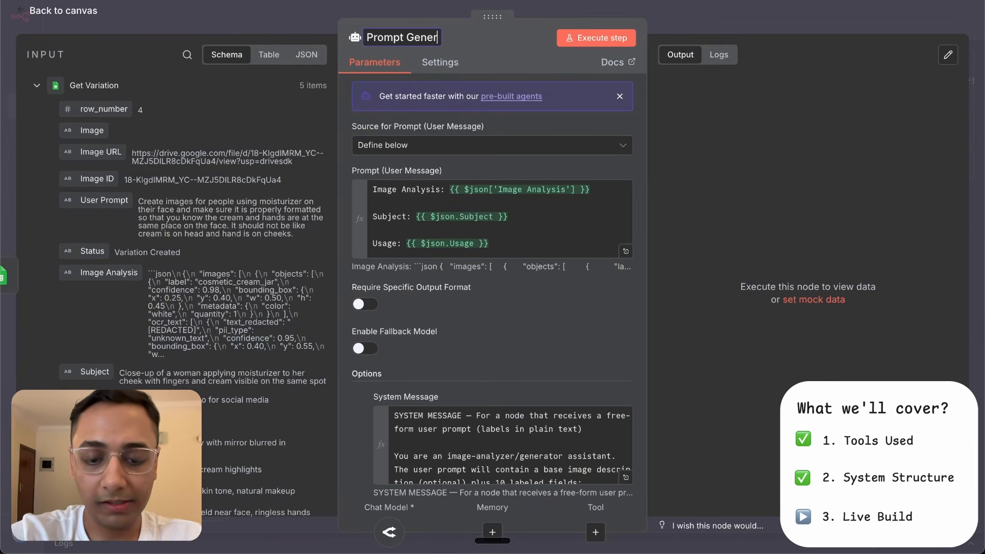
click(690, 20)
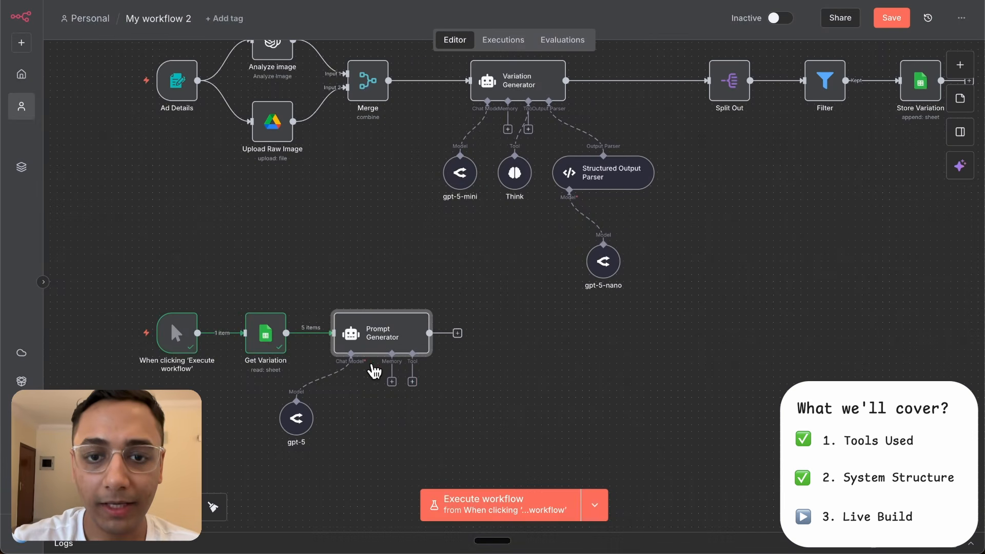
drag(412, 382, 515, 156)
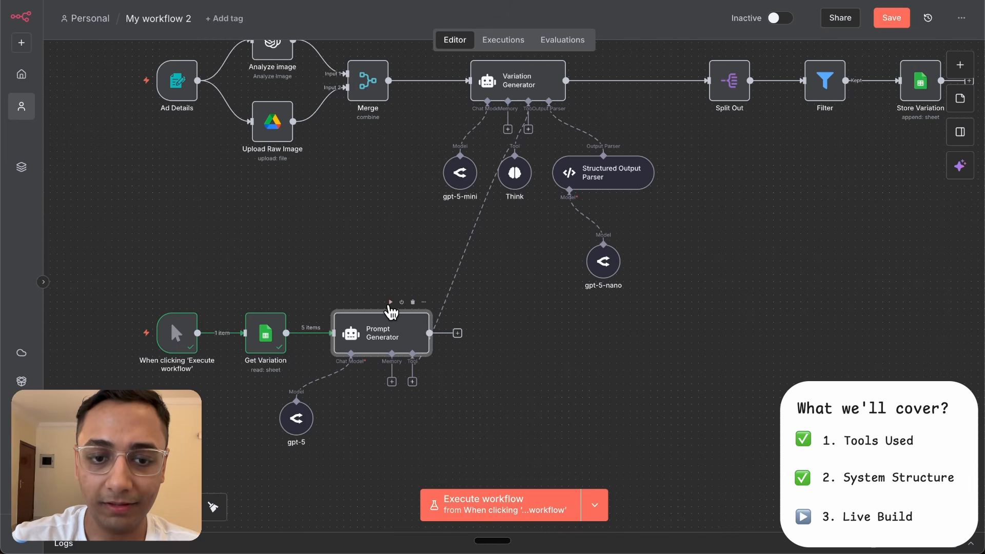
- Run the Prompt Generator node and review its generated prompts in the schema and table views
click(390, 303)
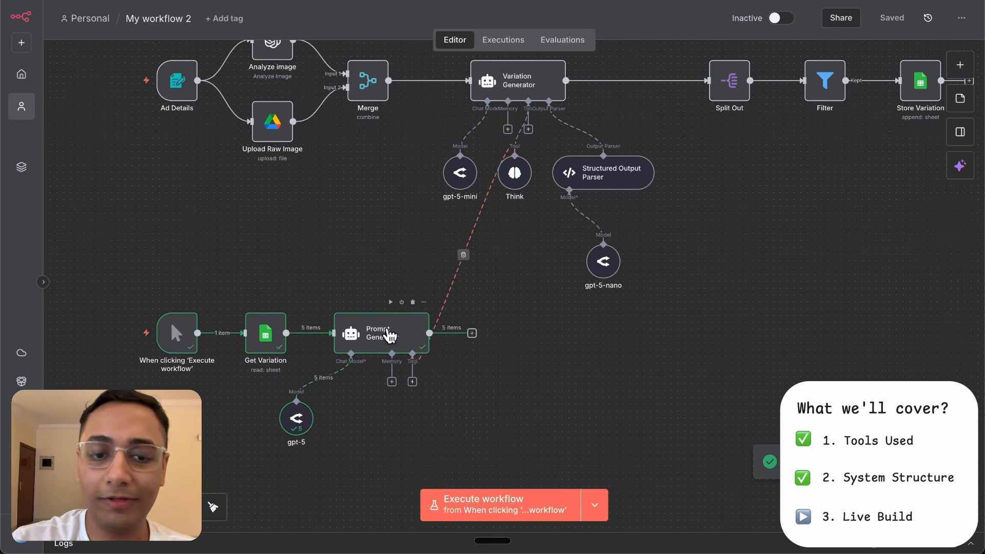
double_click(382, 333)
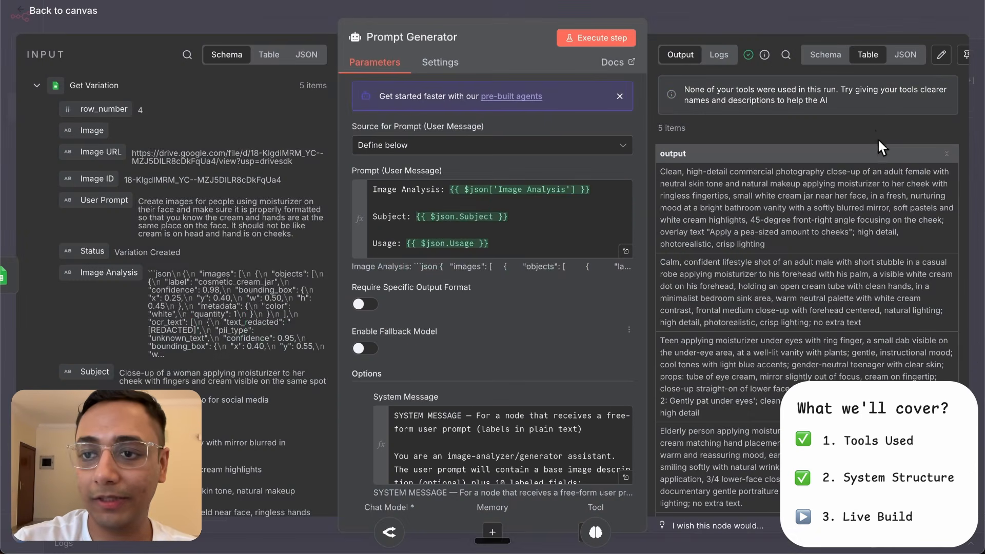
click(825, 57)
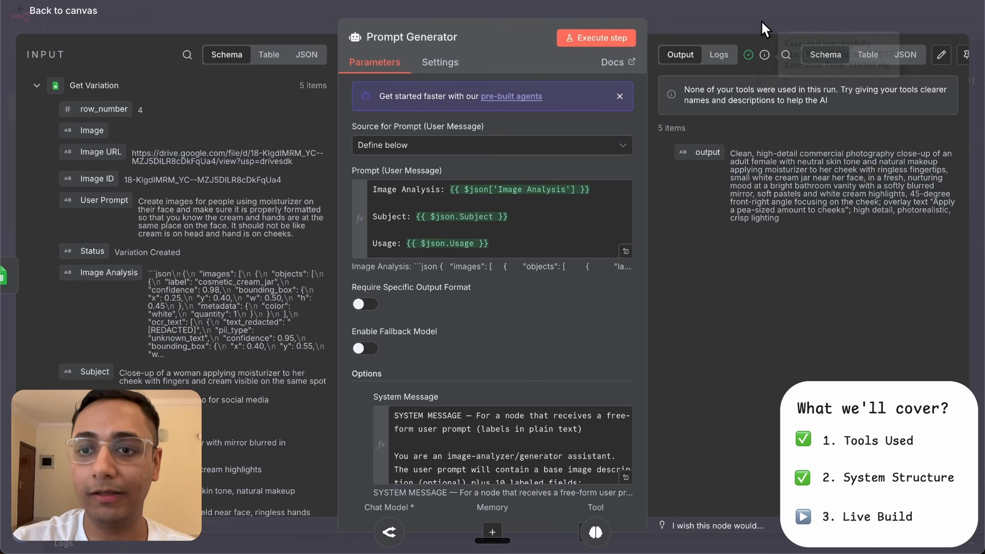
click(867, 55)
scroll(742, 217, down, 3)
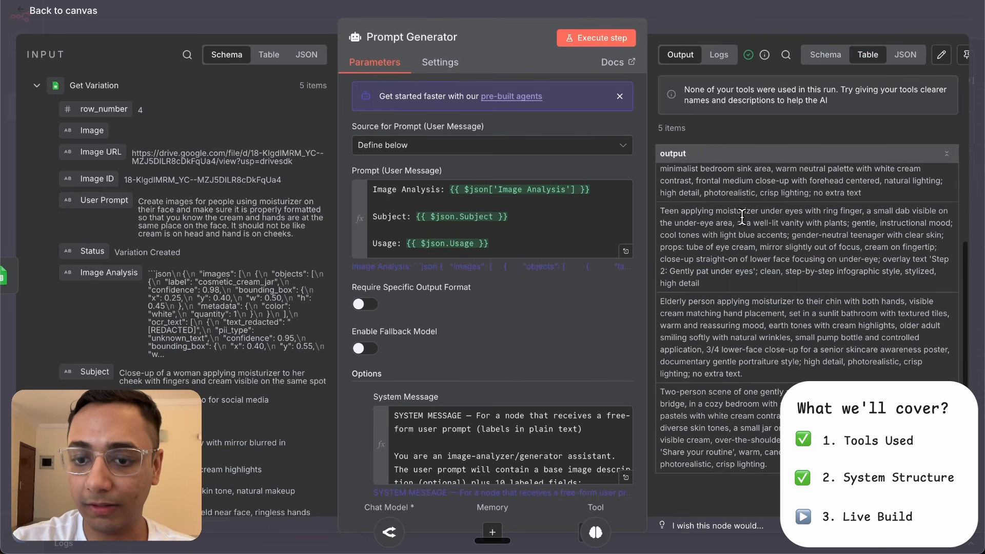
scroll(742, 217, up, 3)
click(778, 16)
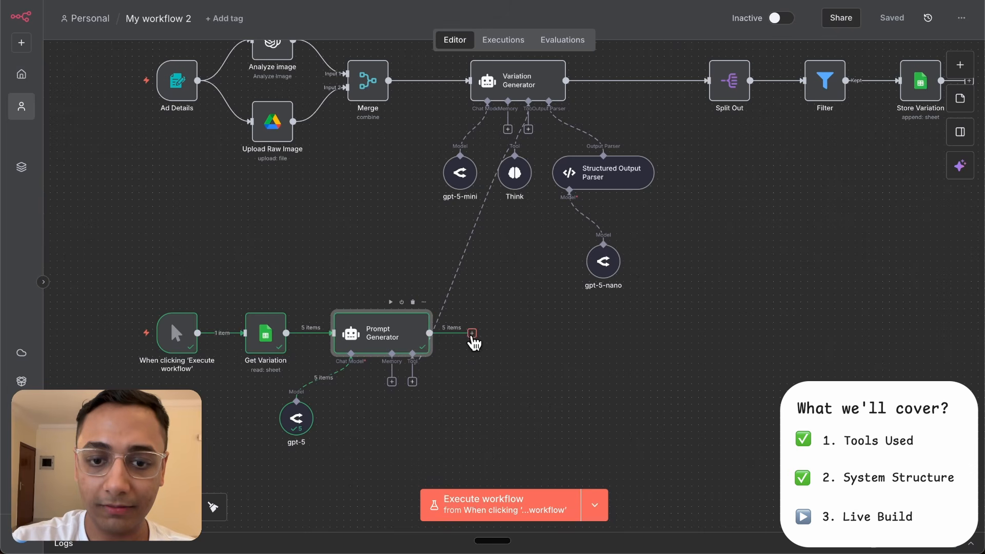
click(472, 334)
text(http)
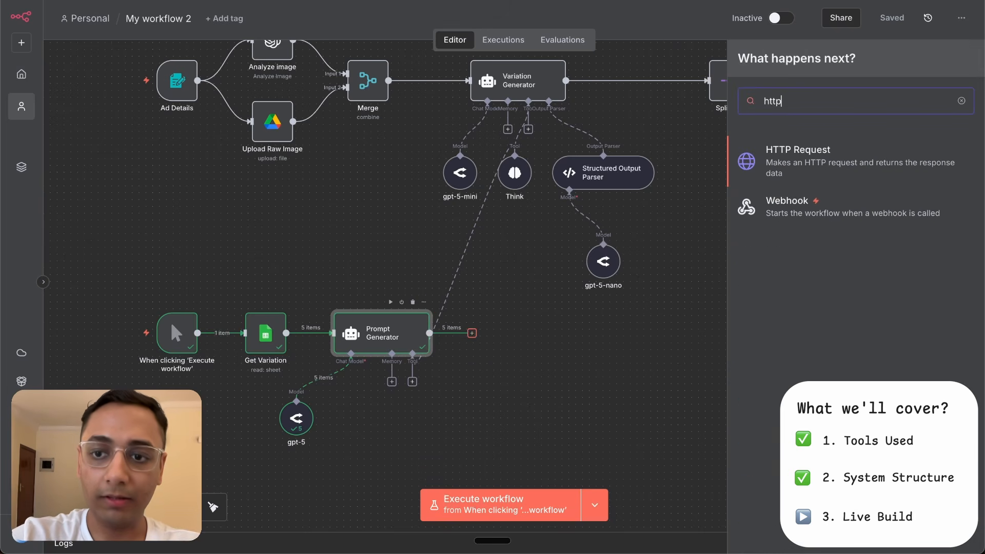
click(768, 161)
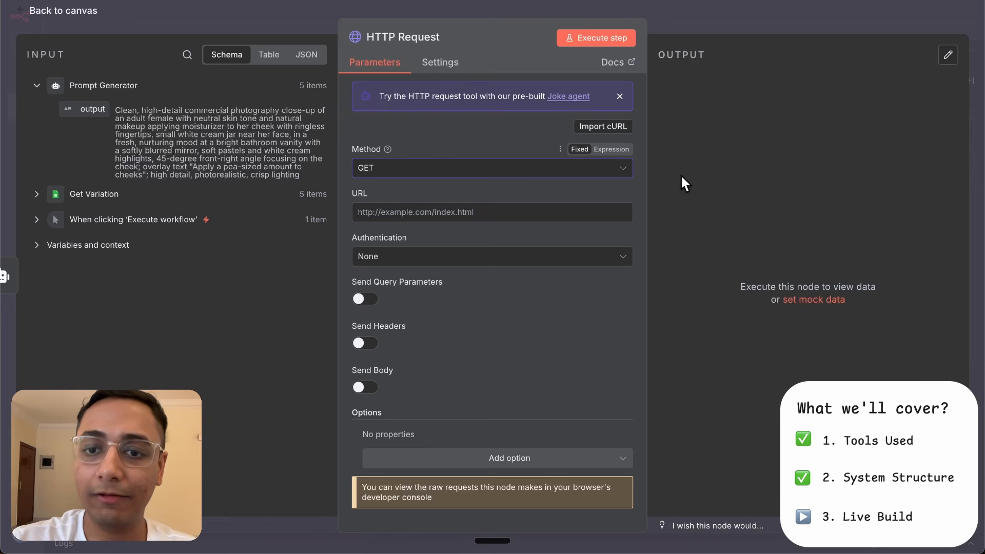
click(584, 177)
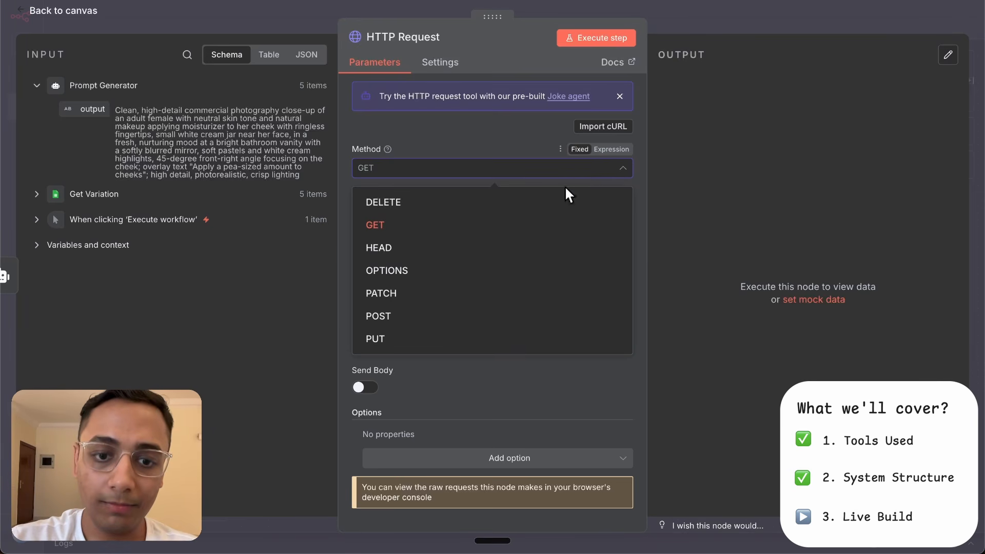
click(495, 319)
click(471, 211)
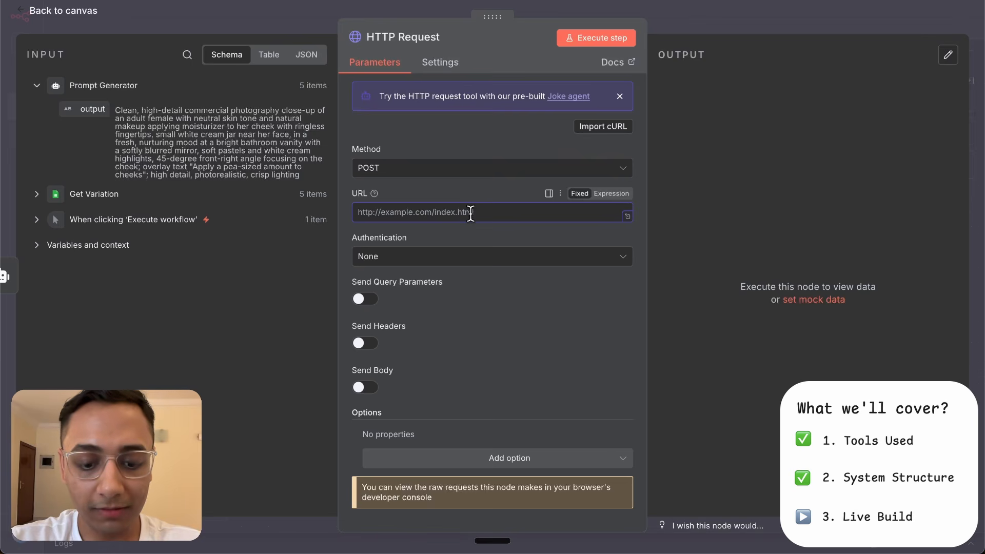
text(https://openrouter.ai/api/v1/chat/completions)
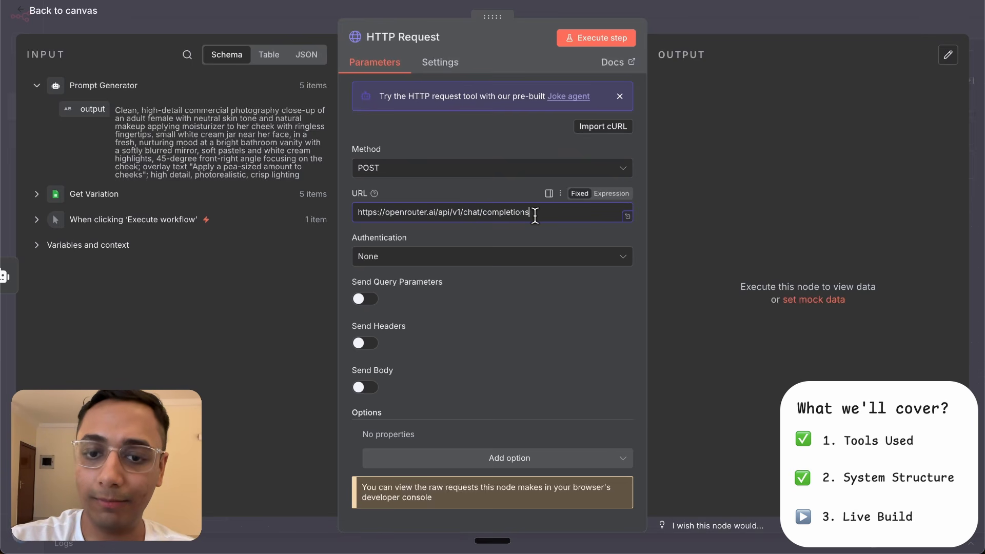
click(533, 235)
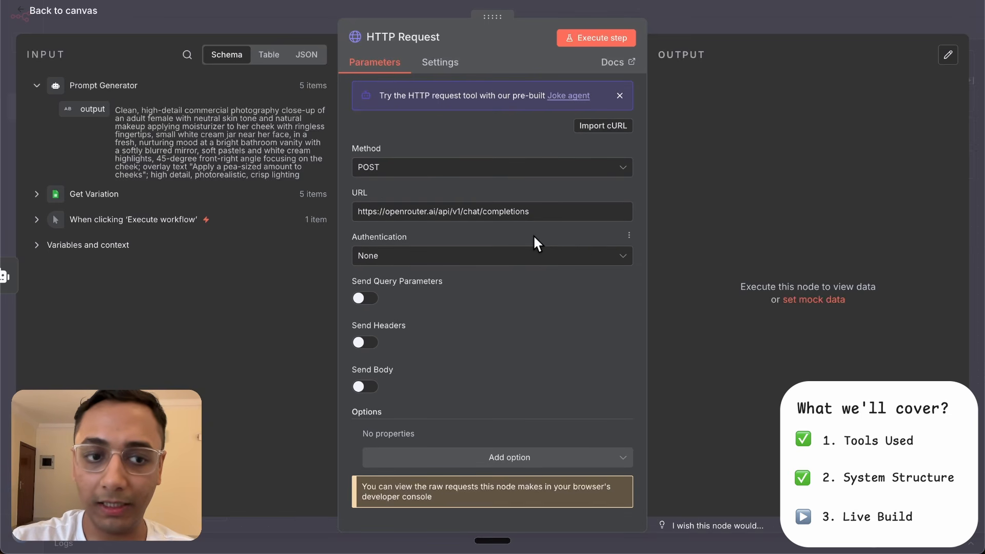
- Set the HTTP Request authentication to Predefined Credential Type with OpenRouter as the credential type
click(518, 262)
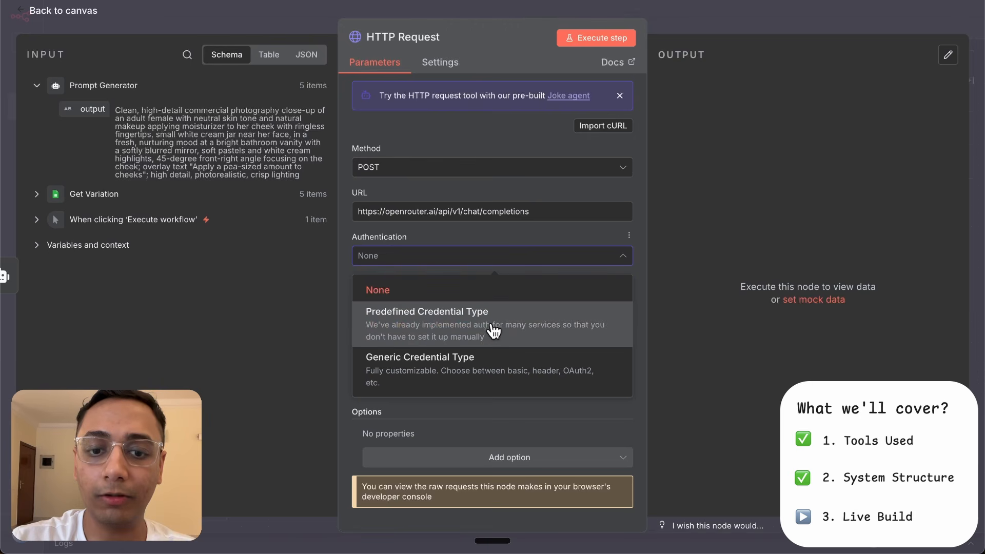
click(493, 332)
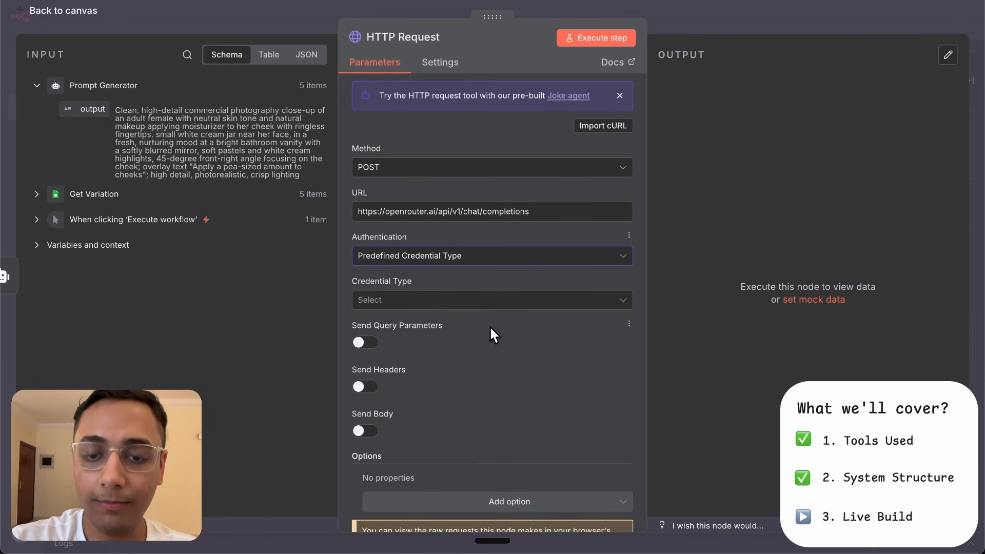
scroll(490, 330, down, 1)
click(512, 256)
text(openrou)
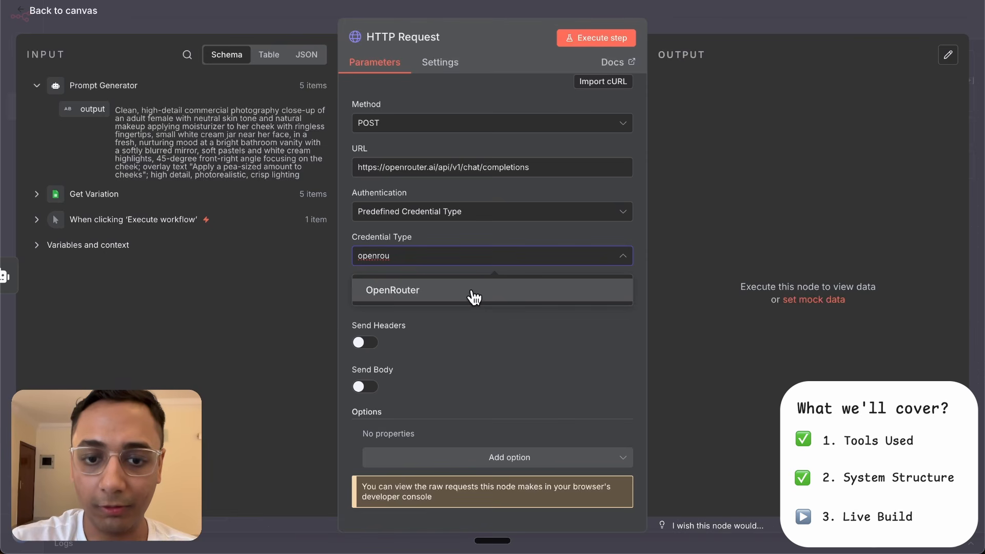
click(474, 296)
- Enable Send Body using JSON and paste the google/gemini-2.5-flash-image-preview request body with the prompt text and Drive image URL expressions
scroll(494, 392, down, 1)
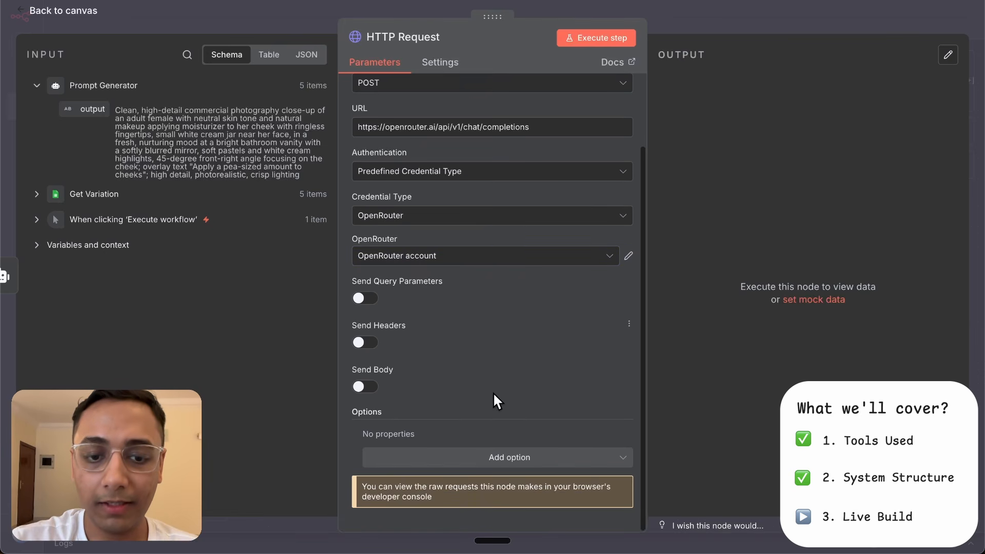
click(371, 389)
scroll(472, 374, down, 5)
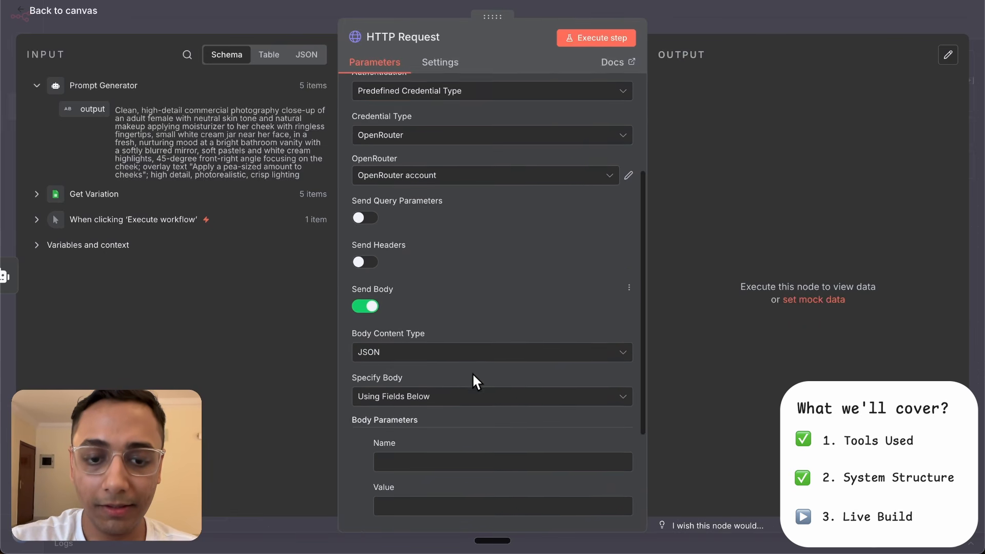
click(469, 233)
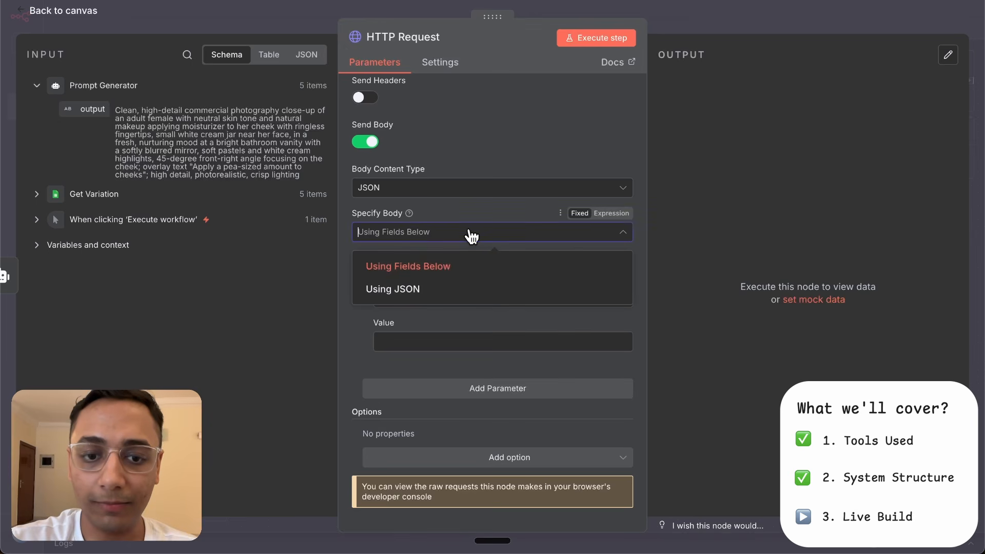
click(441, 292)
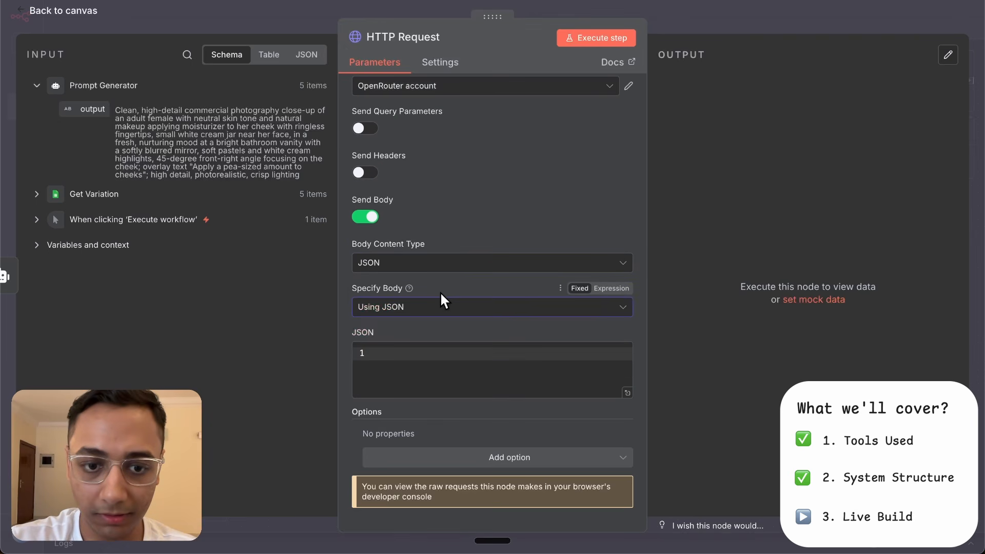
click(530, 373)
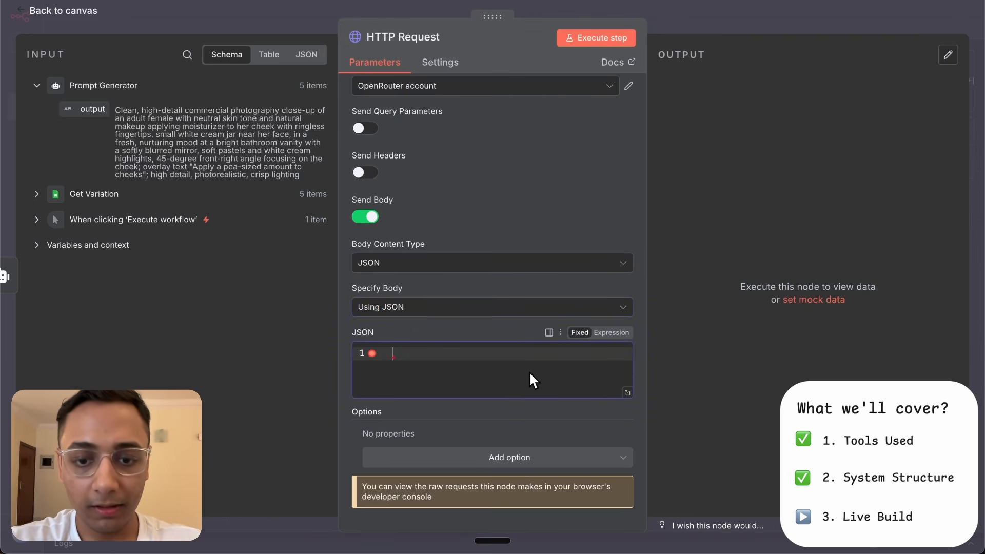
key(ctrl+v)
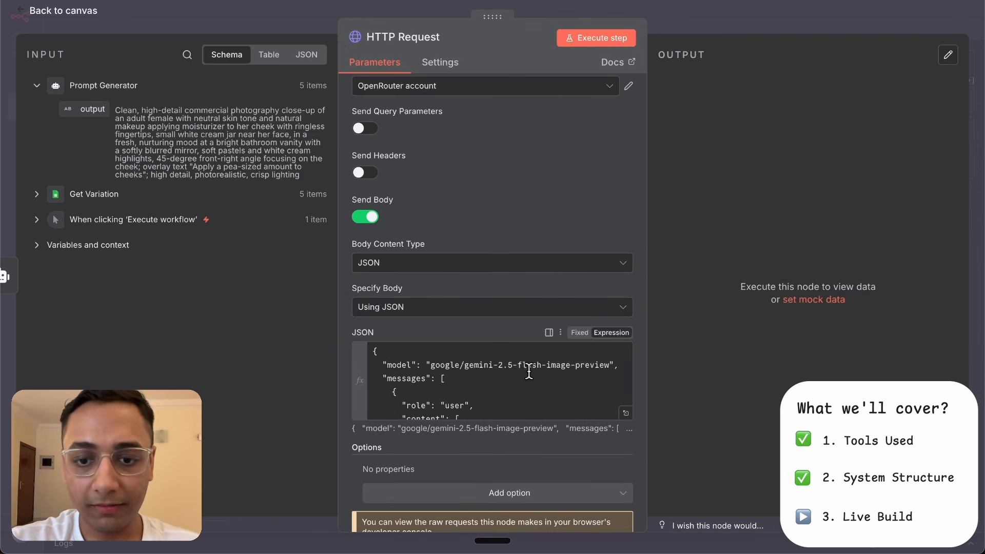
- Examine the model name and the prompt text expression of the JSON body in the expanded expression editor
click(626, 413)
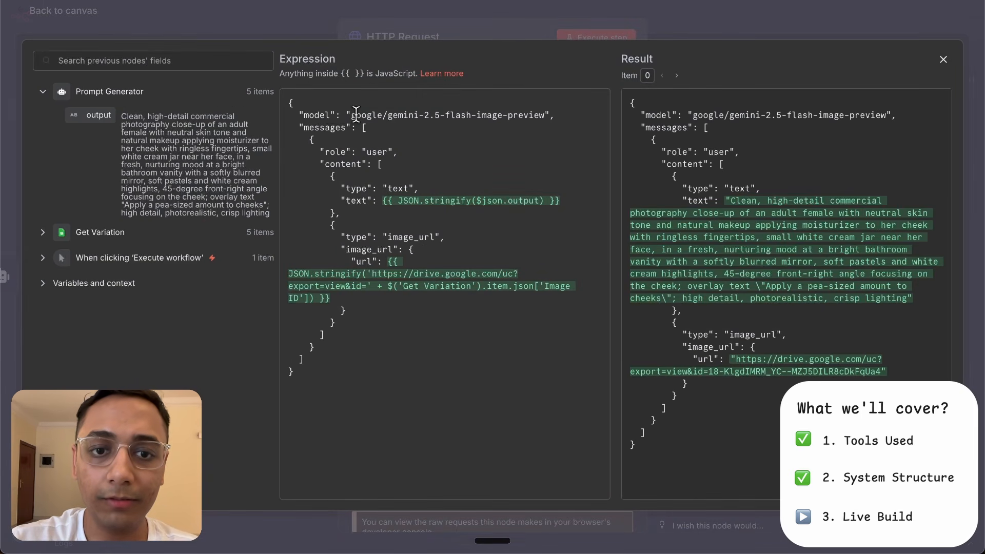
drag(354, 114, 544, 114)
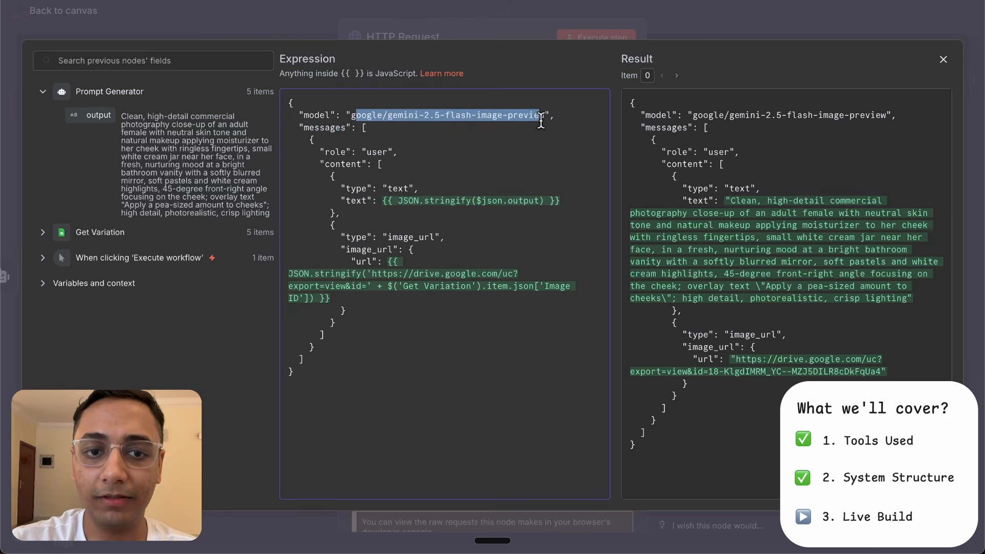
click(529, 147)
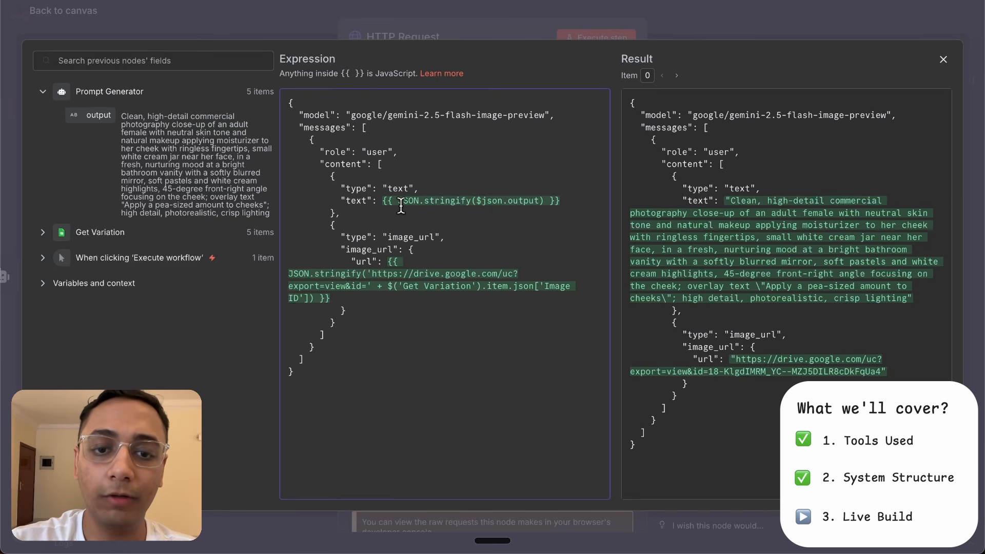
drag(399, 201, 545, 201)
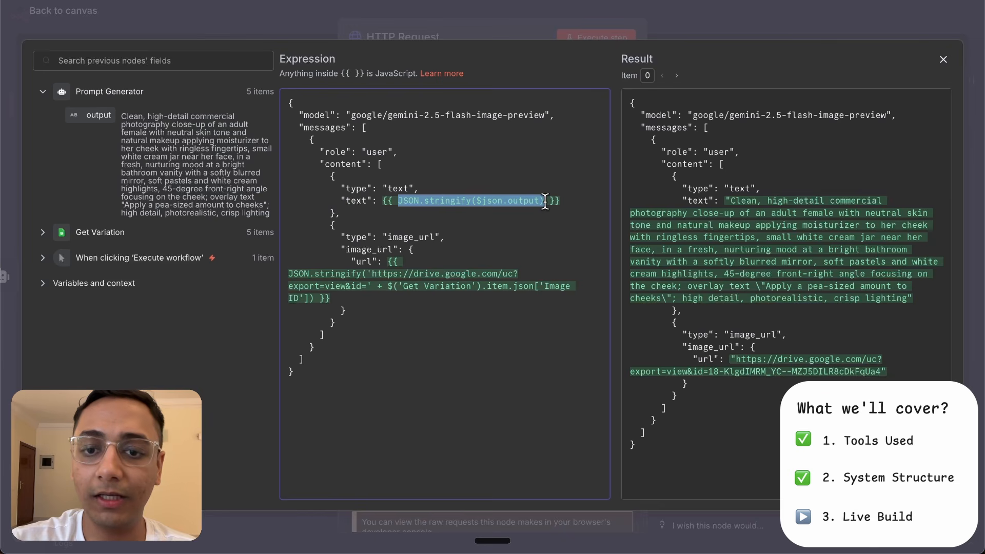
click(545, 201)
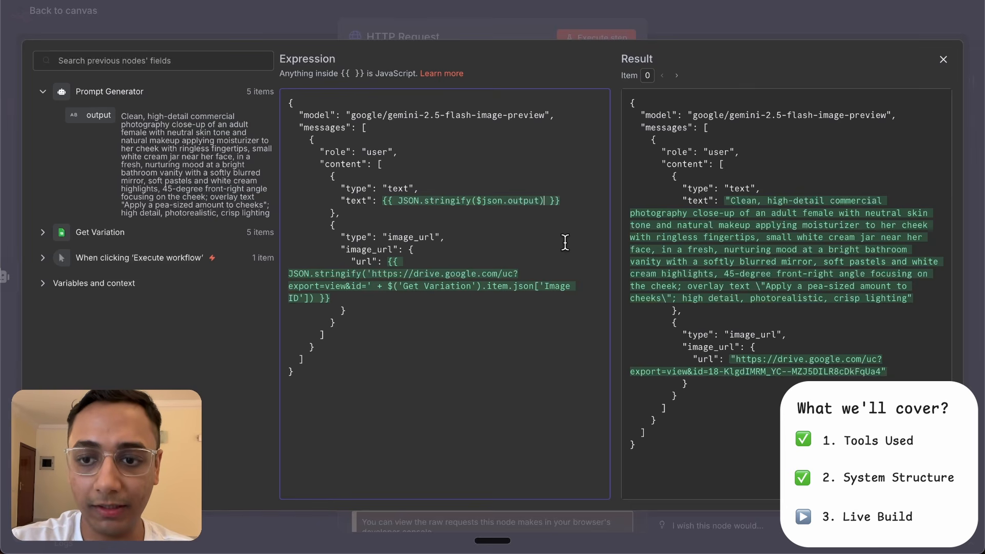
click(545, 200)
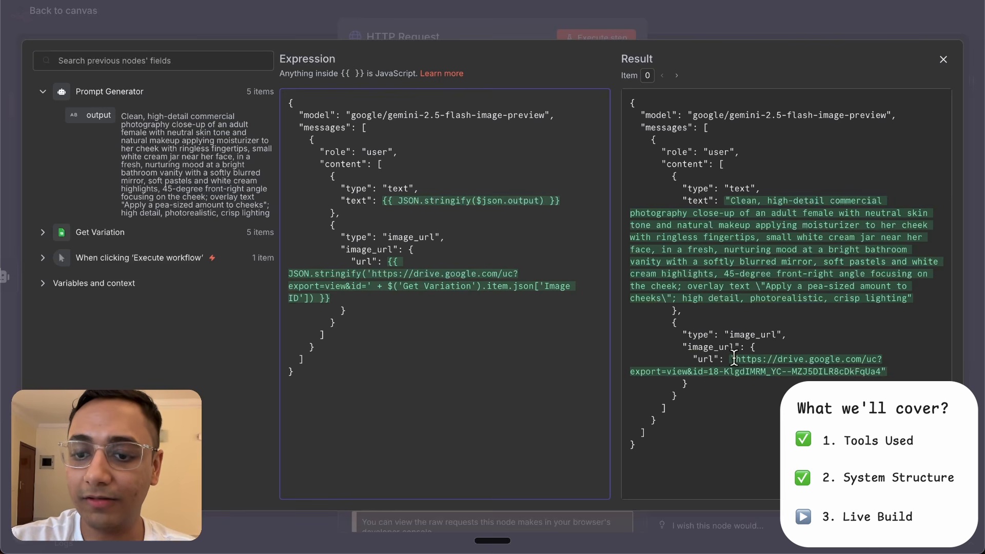
- Copy the resolved Google Drive image URL from the expression result and check it in a new browser tab, closing the tab when done
mouse_move(736, 359)
mouse_down()
mouse_move(838, 359)
mouse_move(879, 372)
mouse_move(737, 359)
mouse_up()
click(880, 371)
key(super+t)
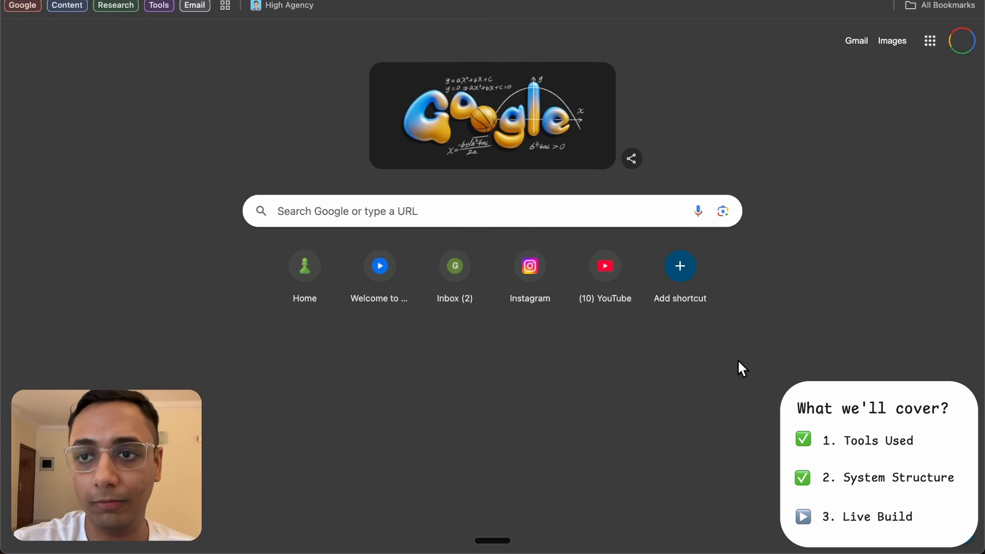
key(super+v)
key(Return)
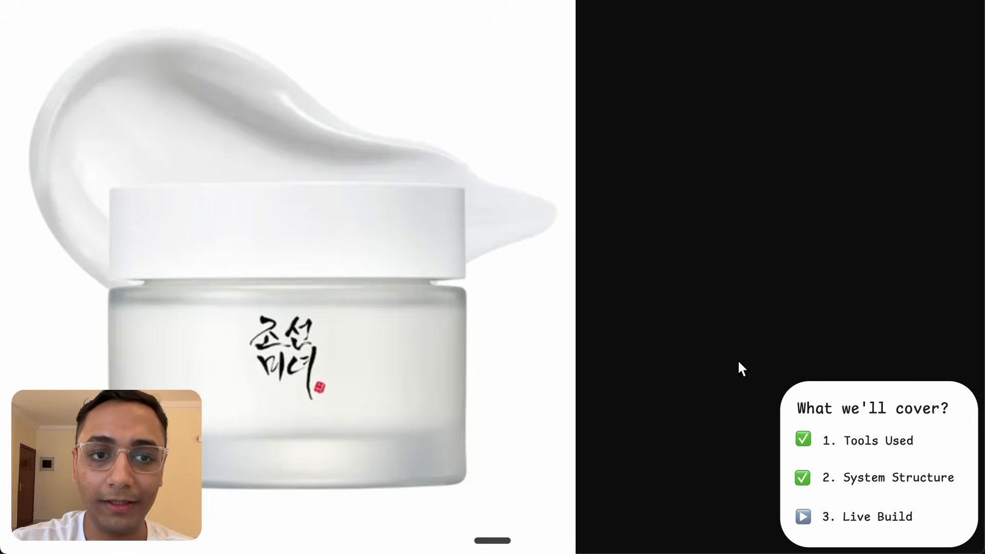
key(super+w)
- Rename the HTTP Request node Create Image and return to the canvas
click(398, 39)
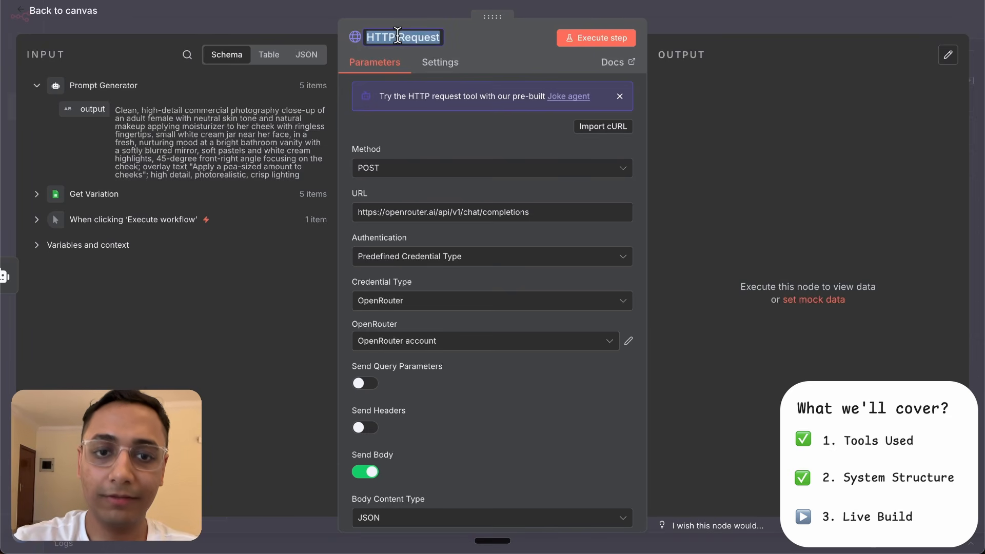
text(Create Im)
key(BackSpace)
key(BackSpace)
key(BackSpace)
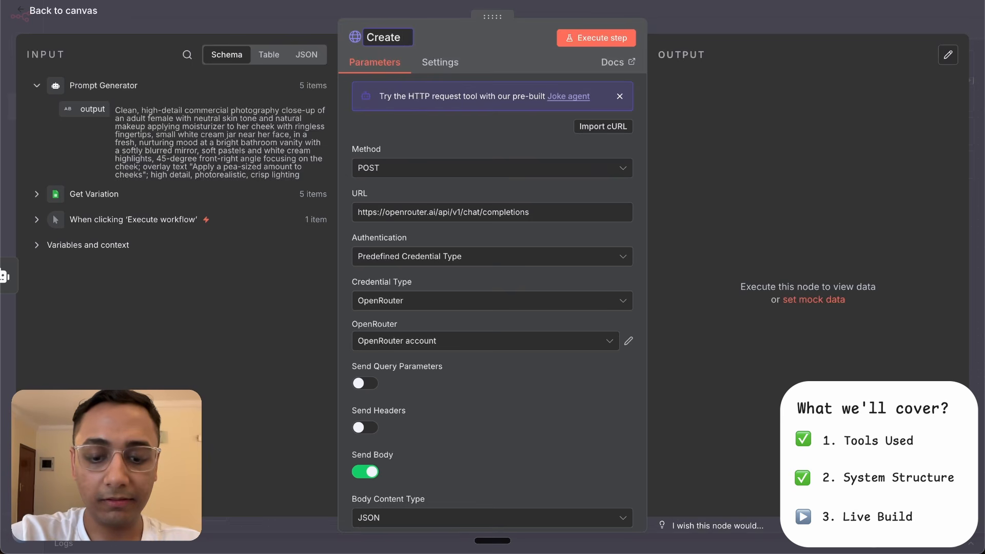
text(Image)
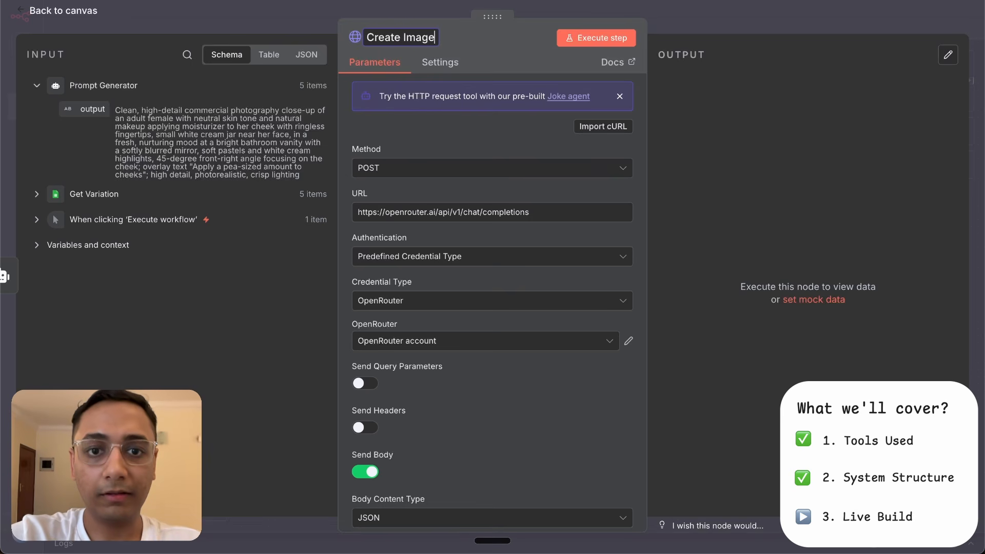
click(666, 16)
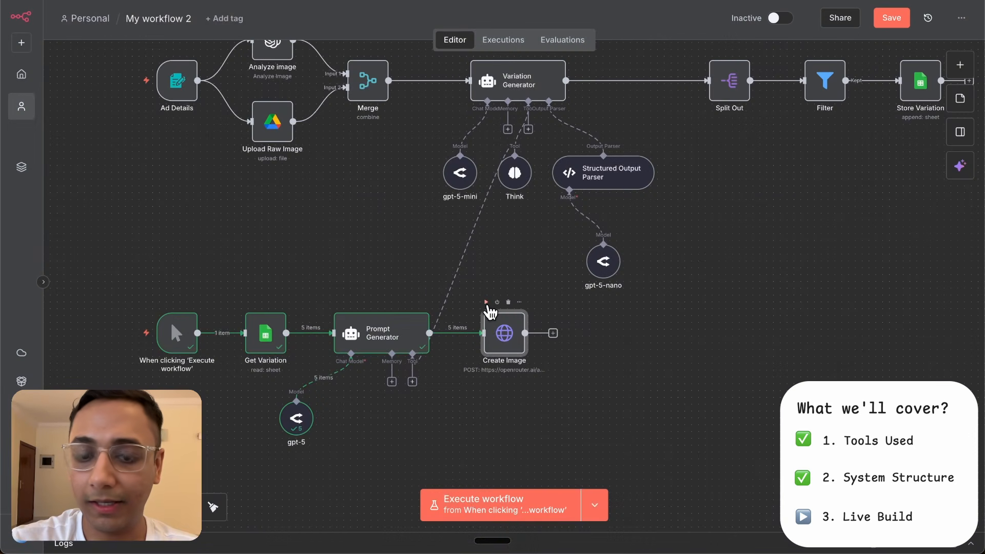
- Run the Create Image node and open it to inspect its output
click(486, 303)
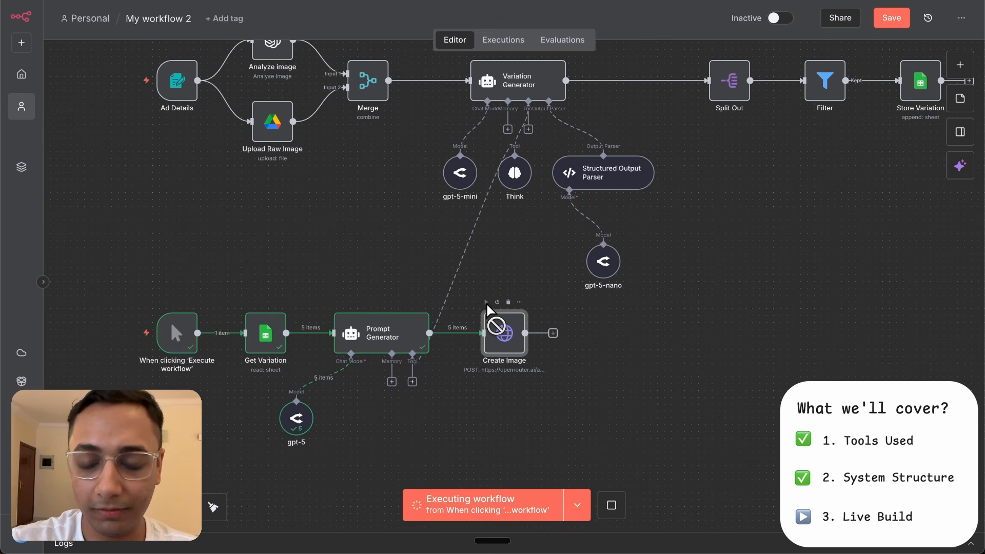
scroll(526, 359, down, 2)
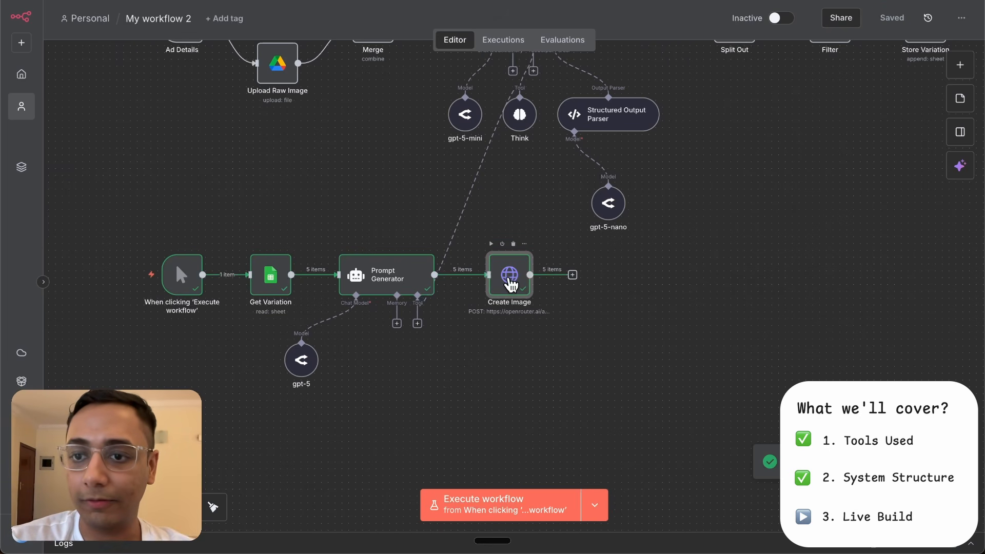
double_click(510, 281)
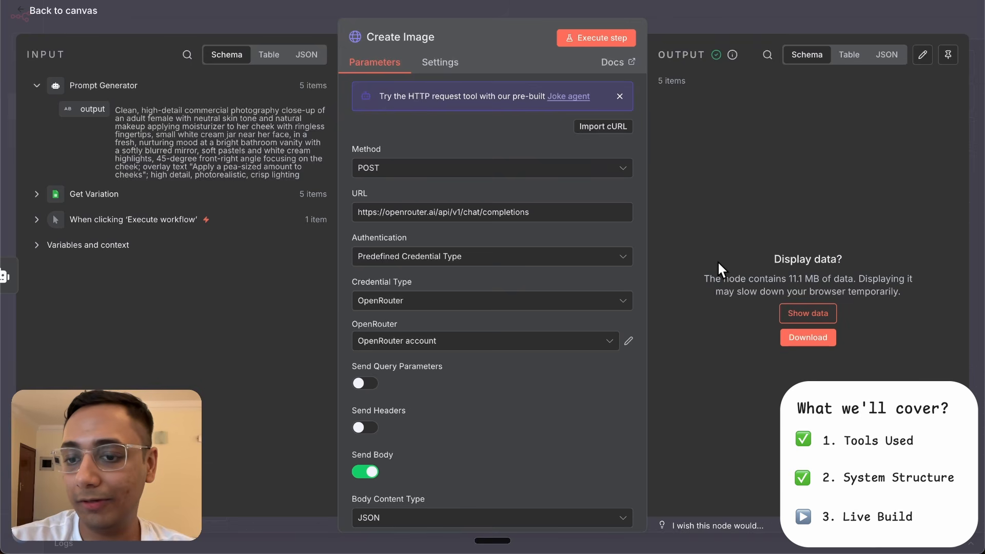
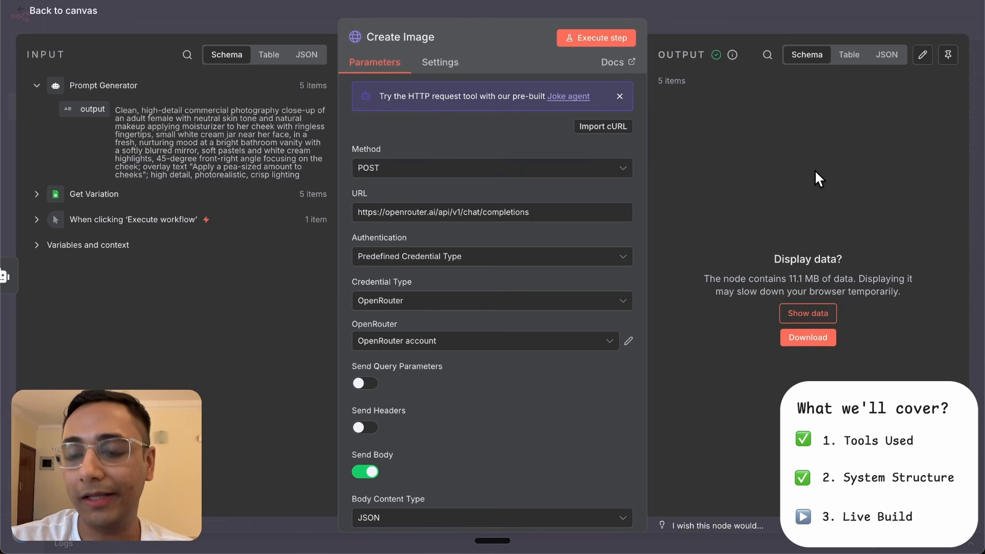
- Return to the canvas and search the node library for the Edit Fields (Set) node
click(725, 18)
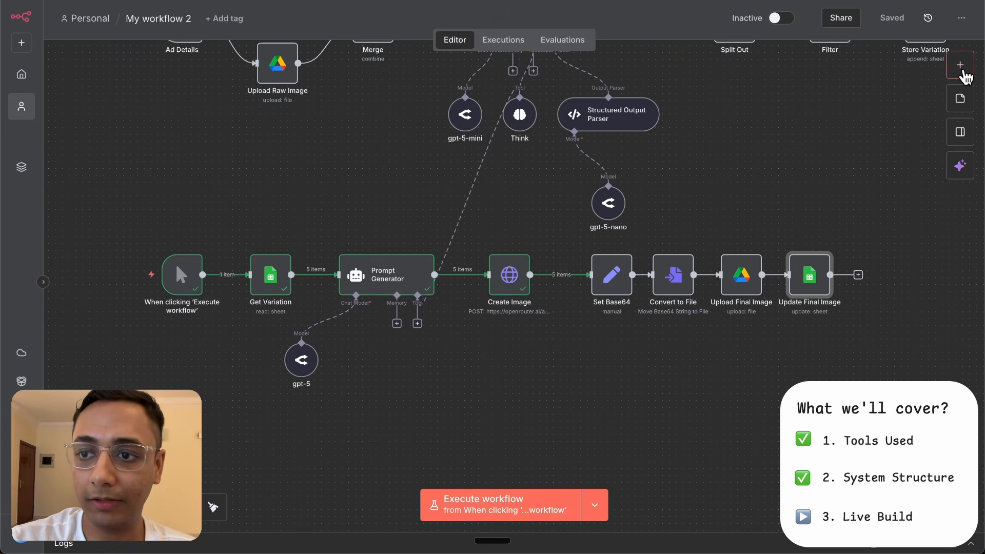
click(960, 67)
text(edit)
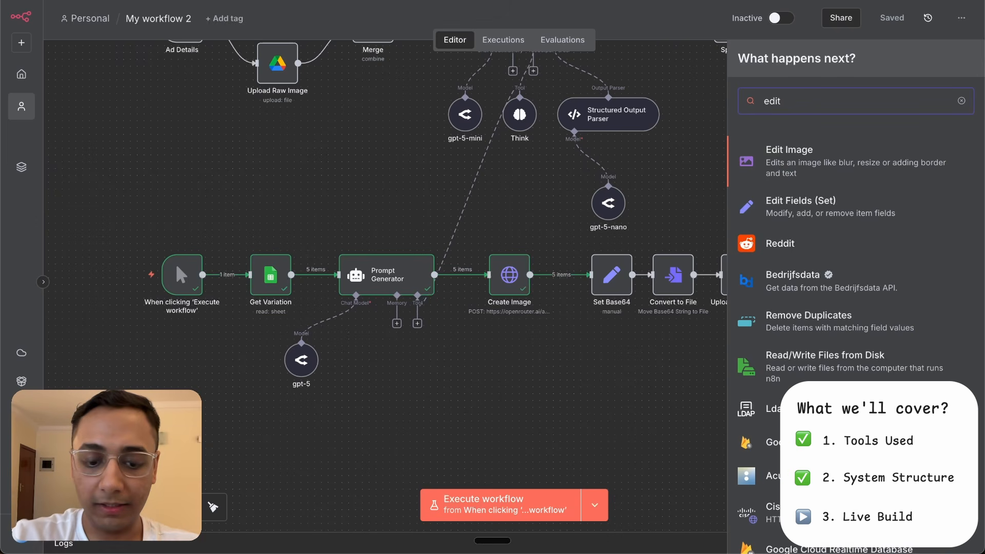
text( fiel)
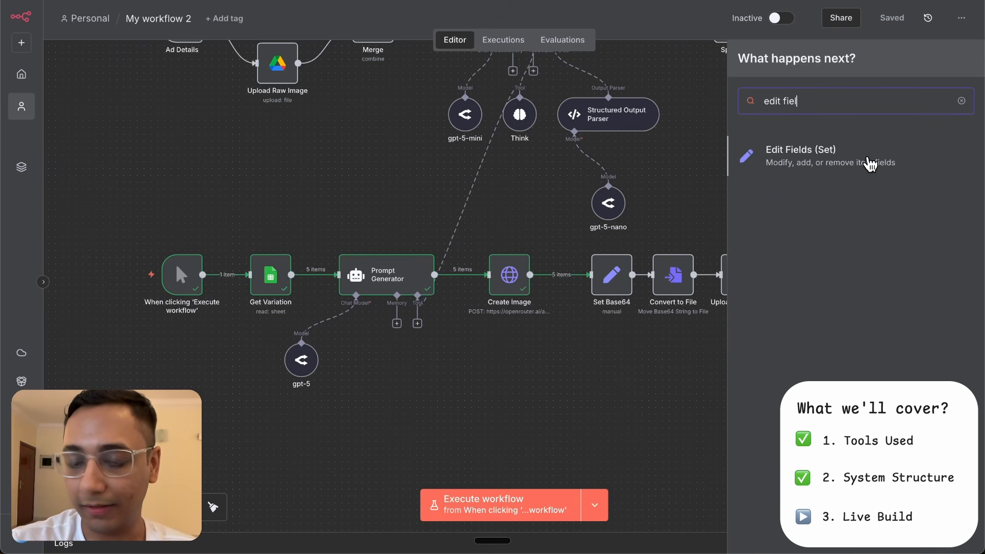
drag(868, 161, 617, 279)
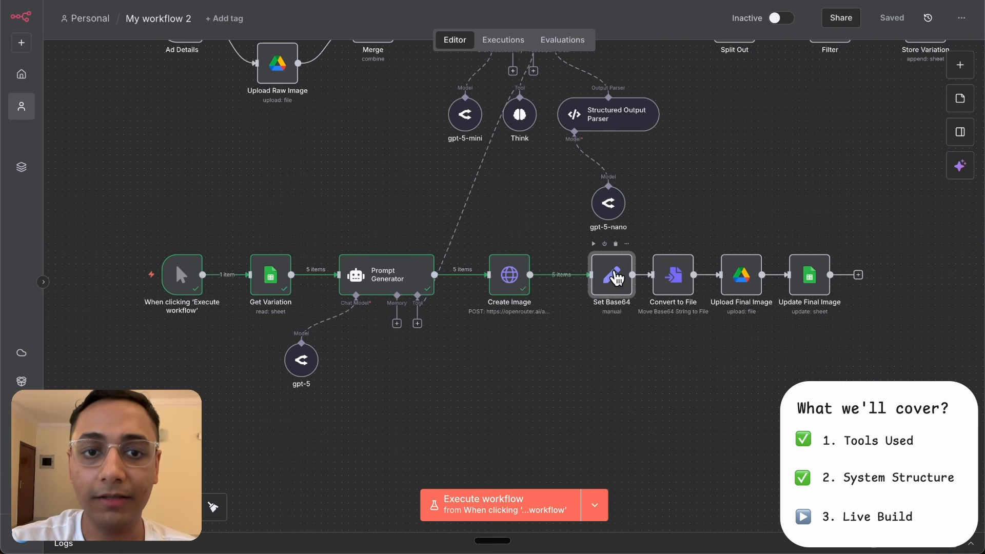
- Examine the Base64 field's split expression and its resolved result in the Set Base64 node's expanded expression editor
double_click(618, 279)
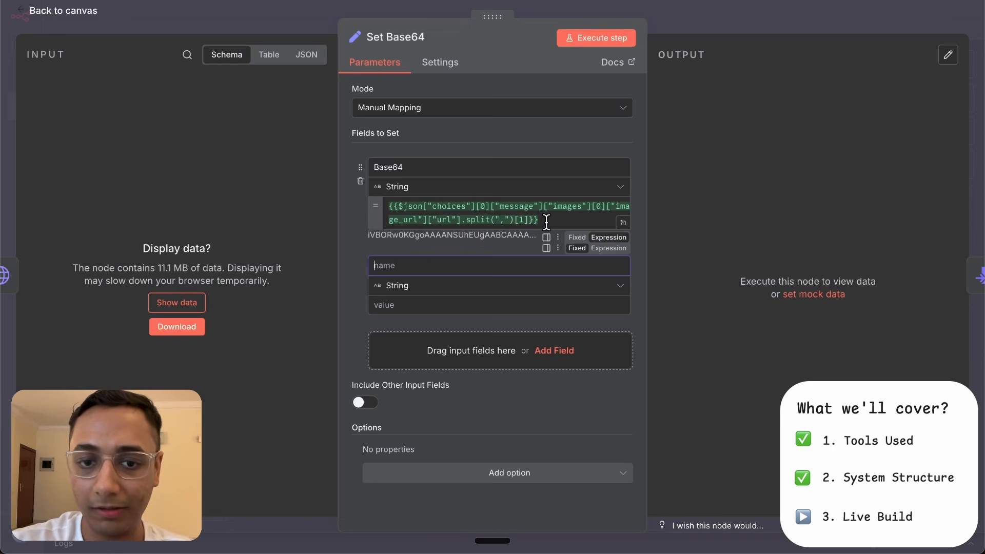
click(623, 222)
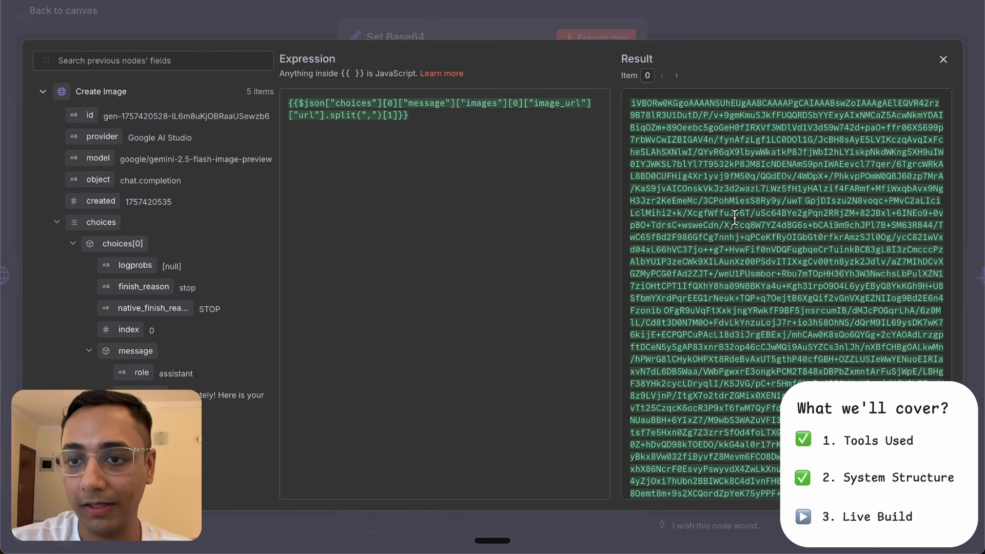
scroll(735, 217, down, 10)
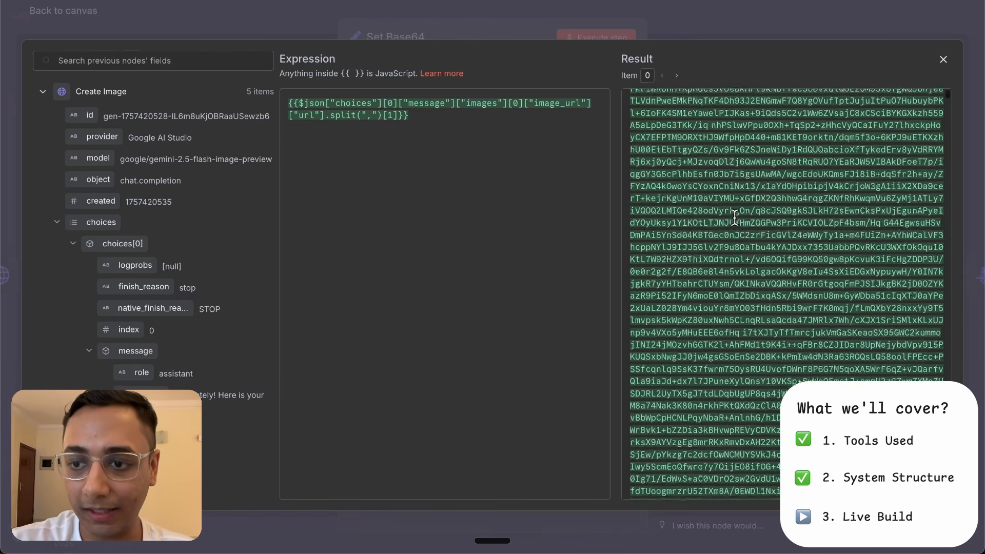
scroll(735, 216, down, 10)
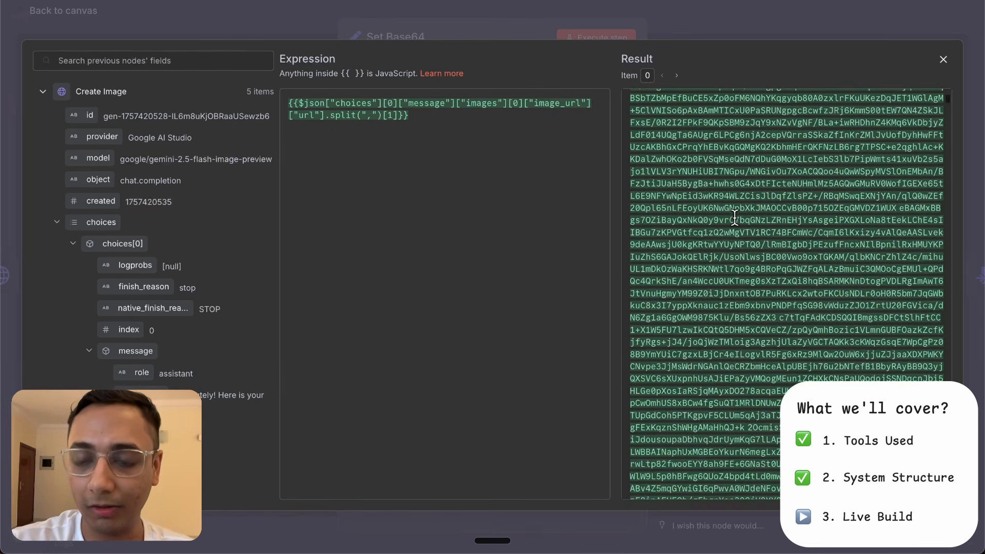
scroll(735, 216, down, 10)
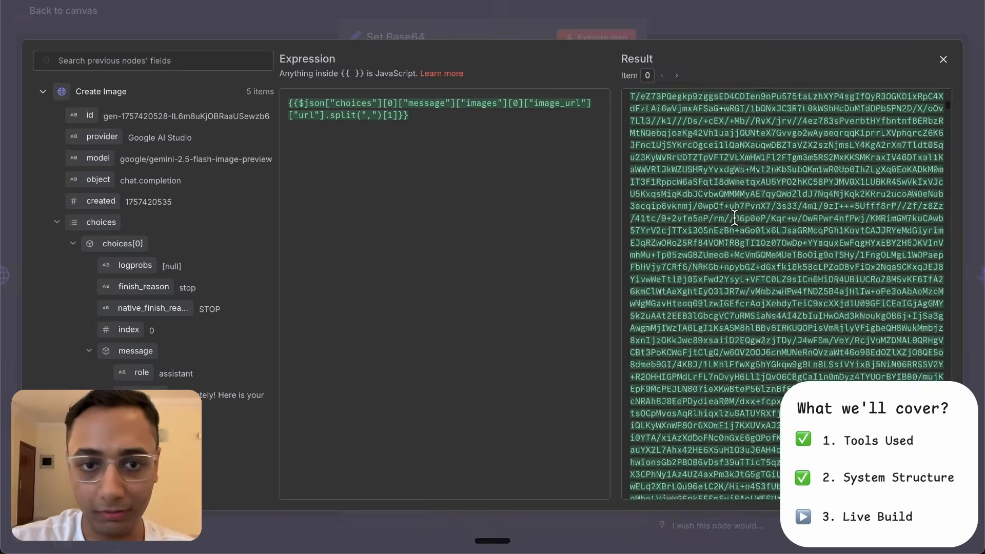
click(687, 27)
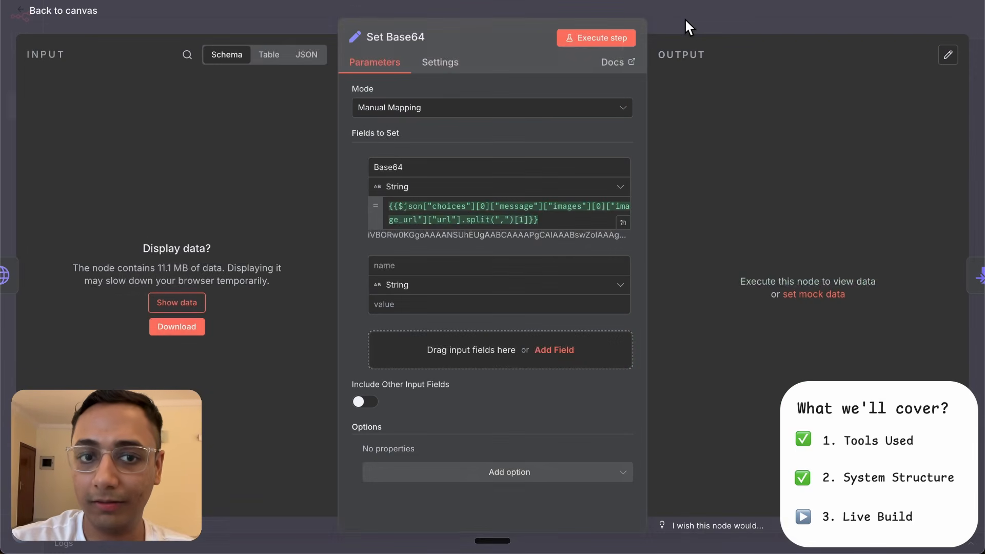
click(685, 27)
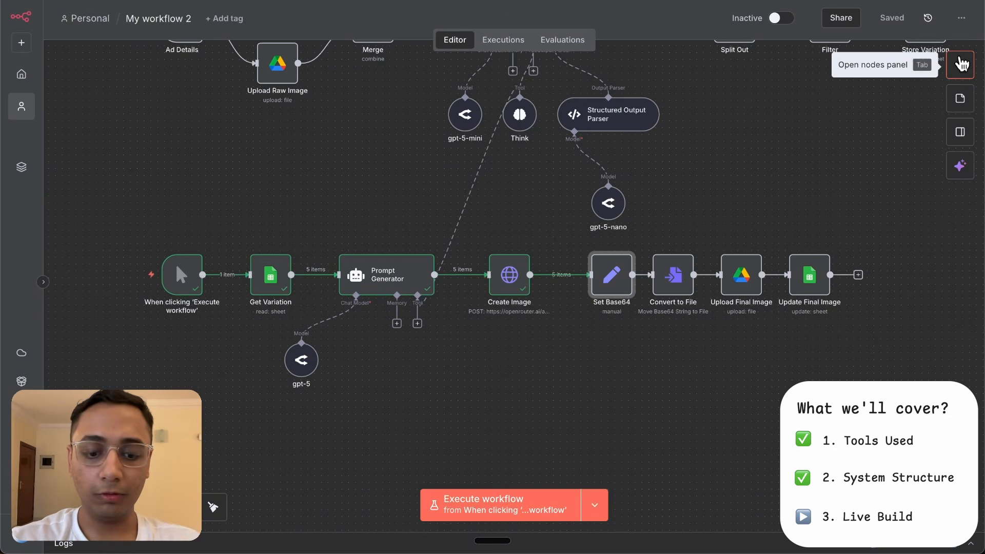
- Look up the Convert to File node and set the existing node's operation to Move Base64 String to File
click(960, 65)
text(convert)
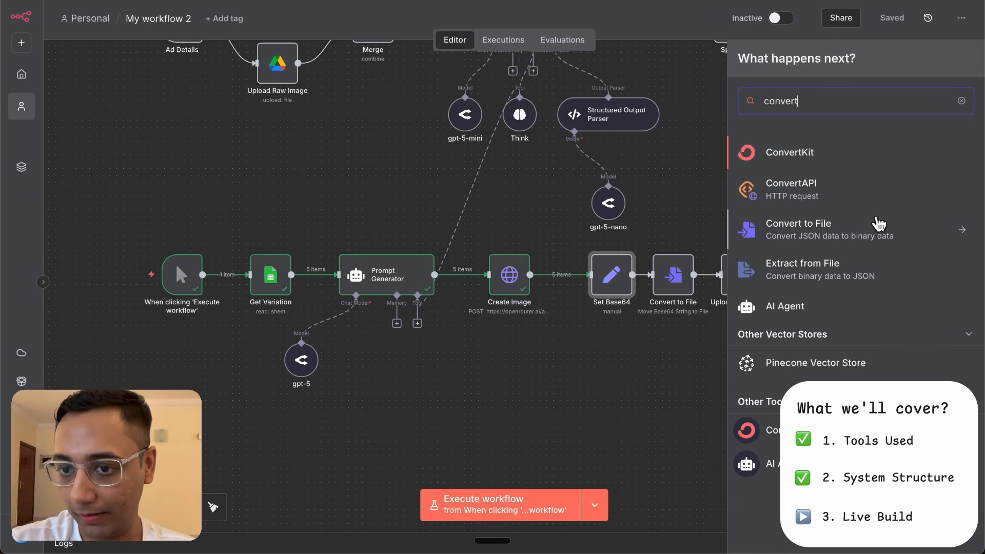
click(879, 224)
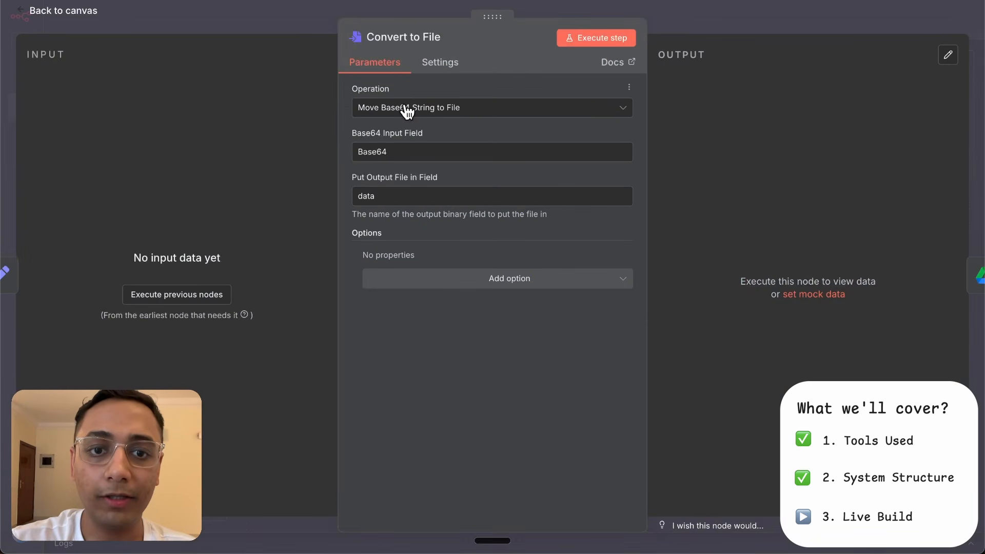
click(409, 108)
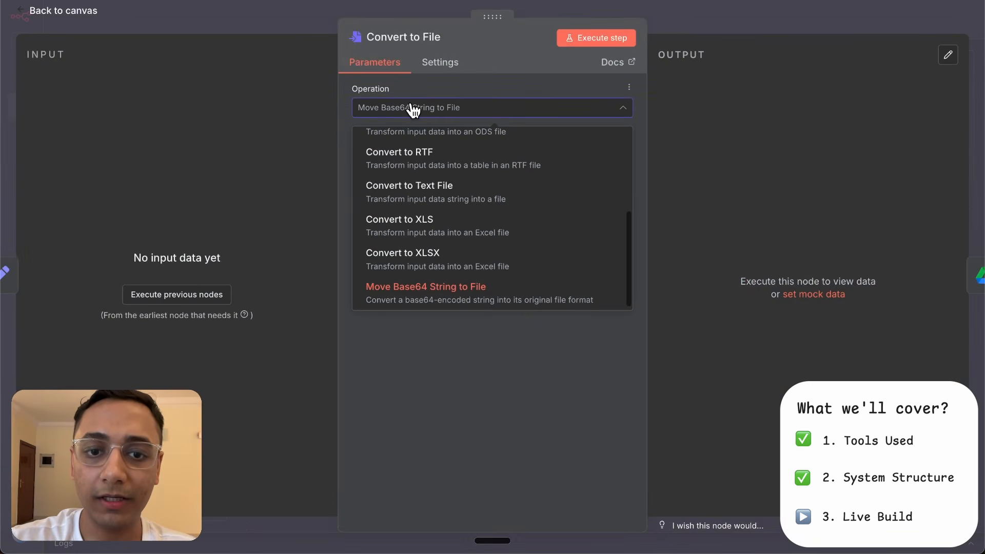
click(409, 287)
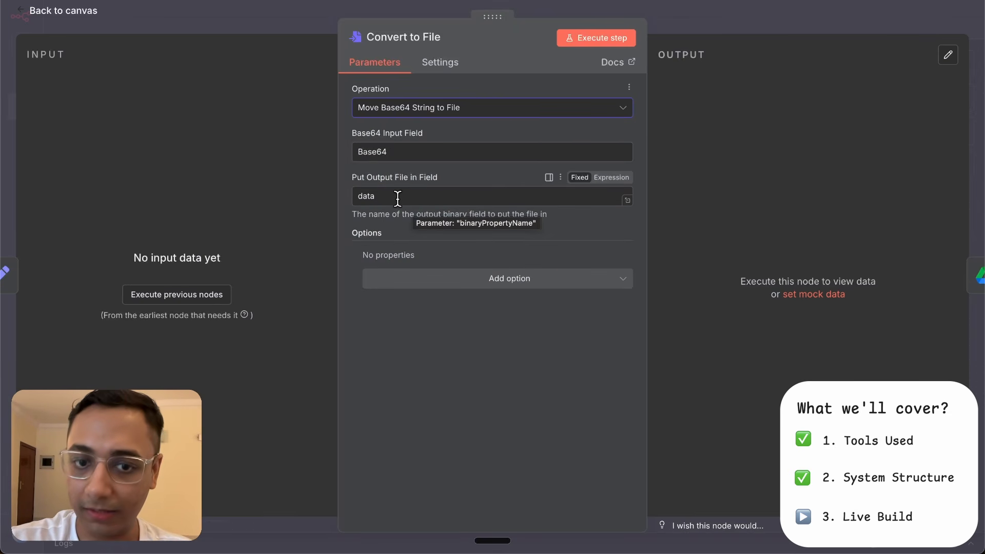
click(685, 19)
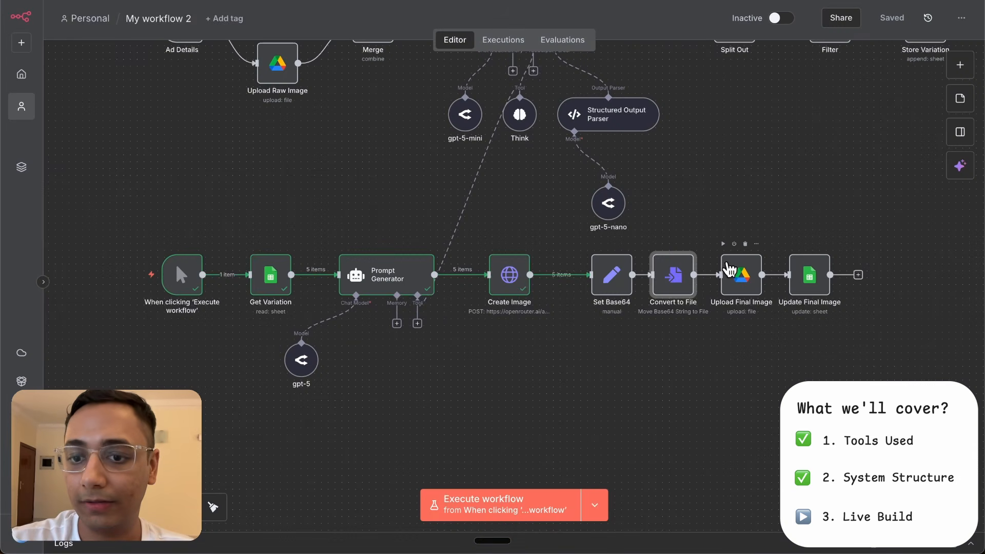
- Review the Upload Final Image node's input data field, file name expression, parent drive and parent folder
scroll(727, 264, right, 1)
double_click(729, 268)
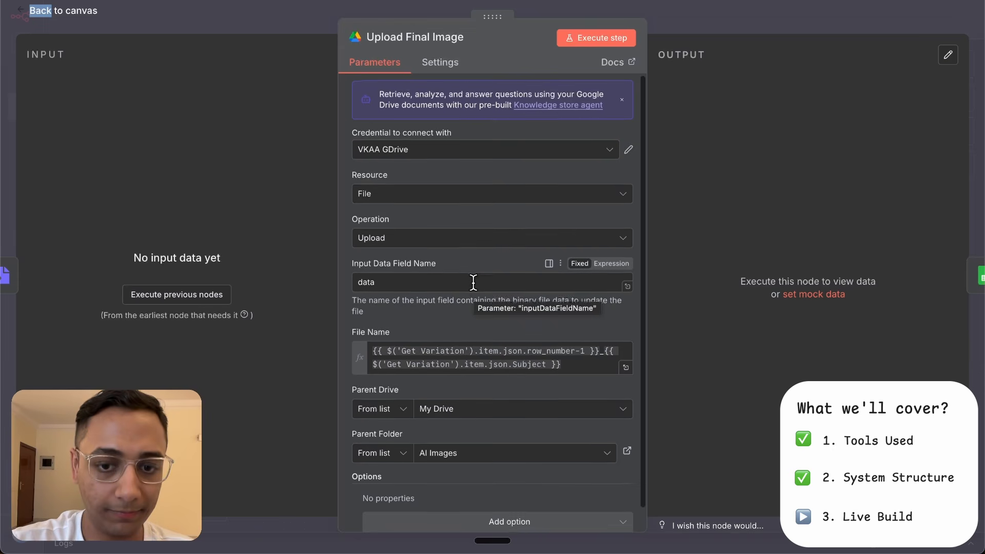
scroll(473, 282, down, 1)
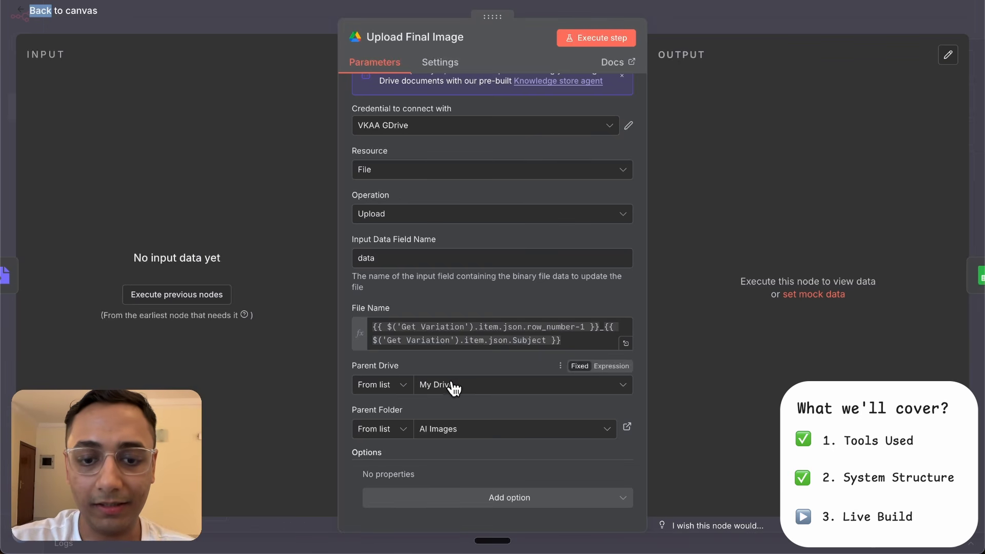
click(708, 18)
- Look up the Google Sheets node in the node library and find its Update row in sheet action
click(960, 64)
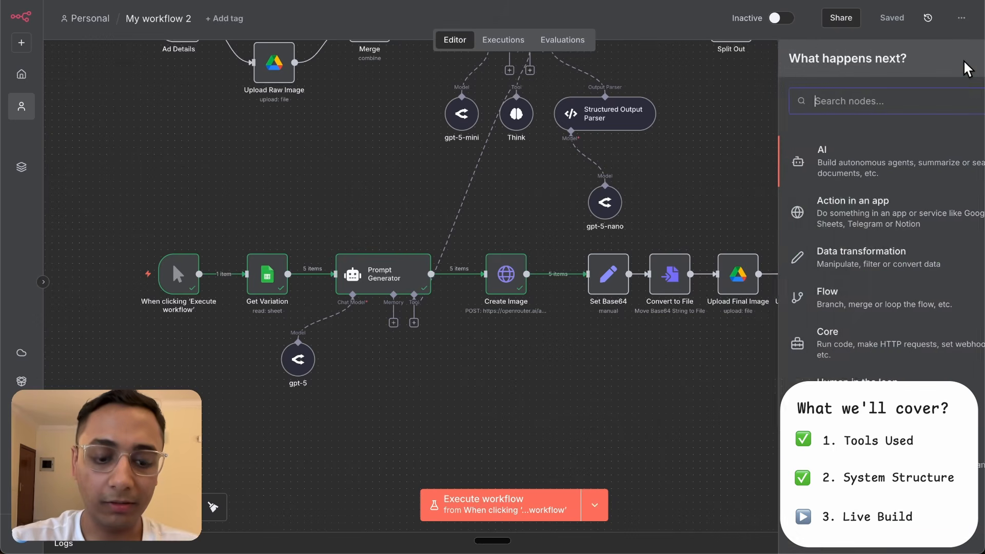
text(sheets)
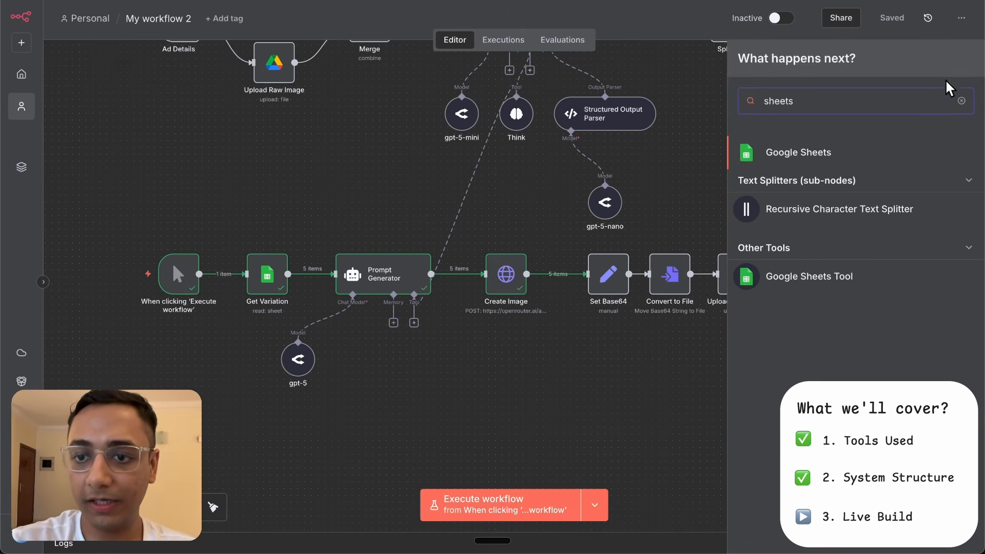
click(860, 153)
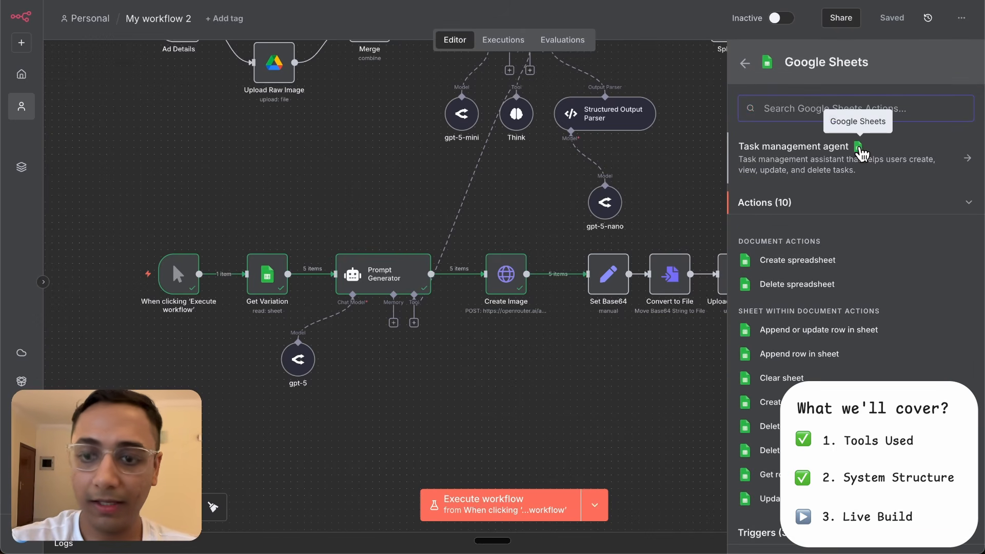
text(upda)
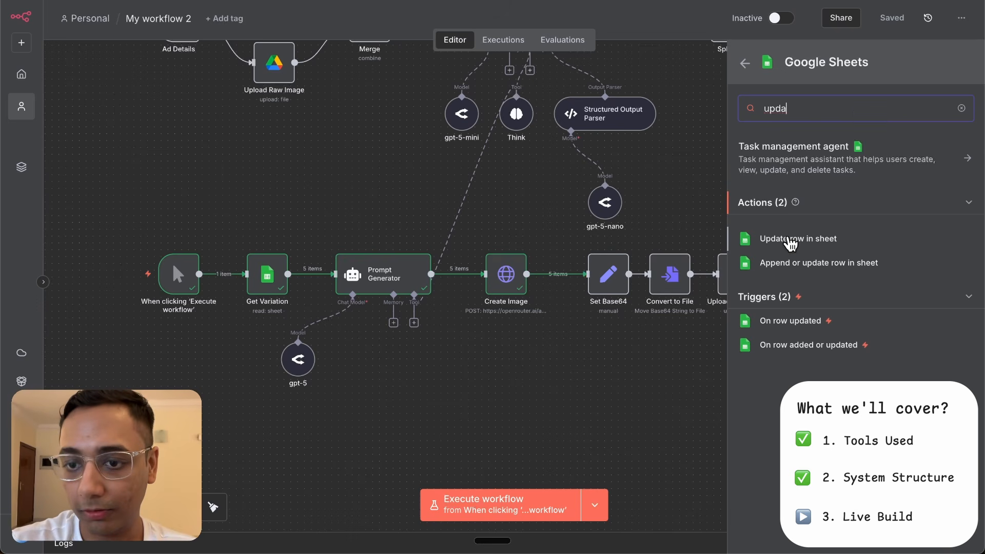
click(790, 244)
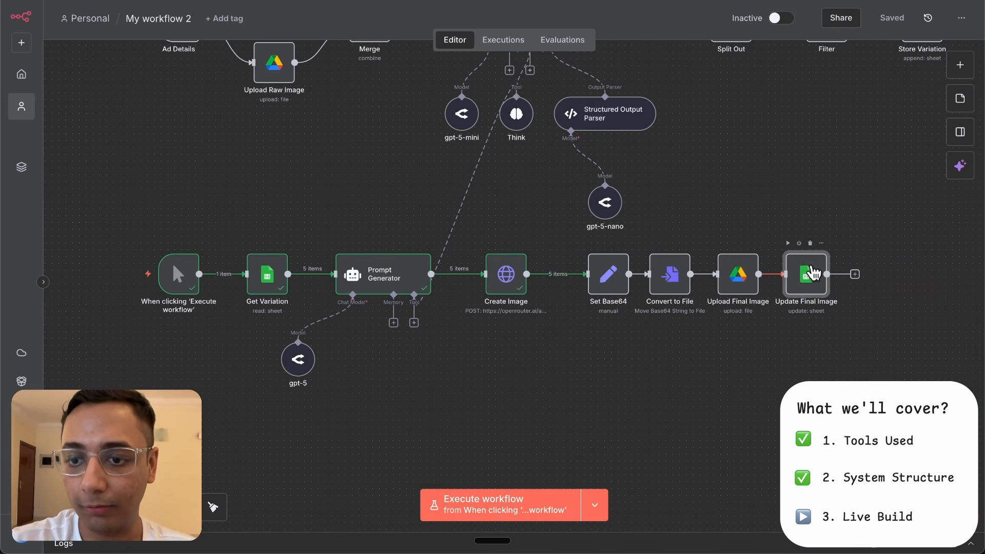
- Review the match column and column mappings of the Update Final Image node, and run the workflow from the canvas
double_click(809, 269)
scroll(433, 207, down, 3)
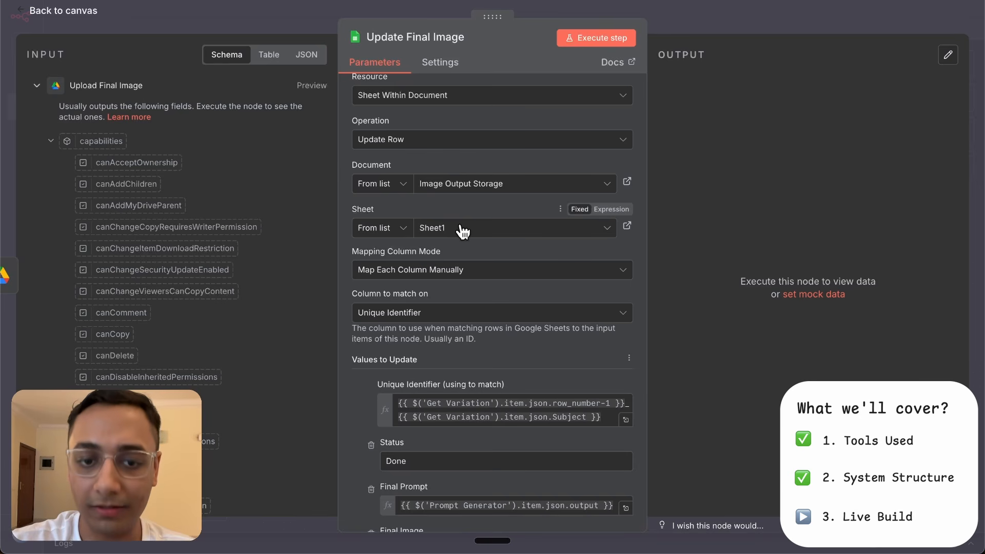
scroll(460, 229, down, 5)
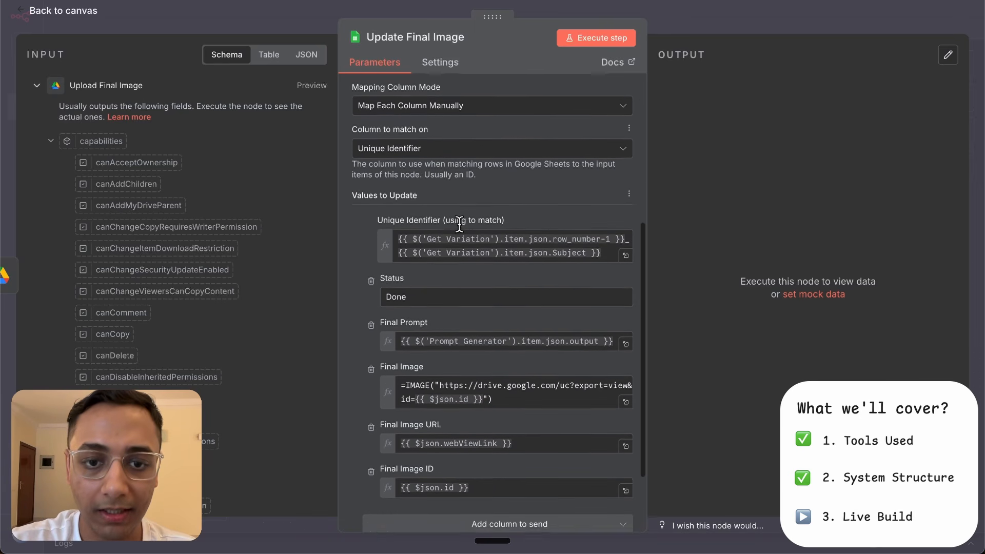
scroll(457, 208, down, 1)
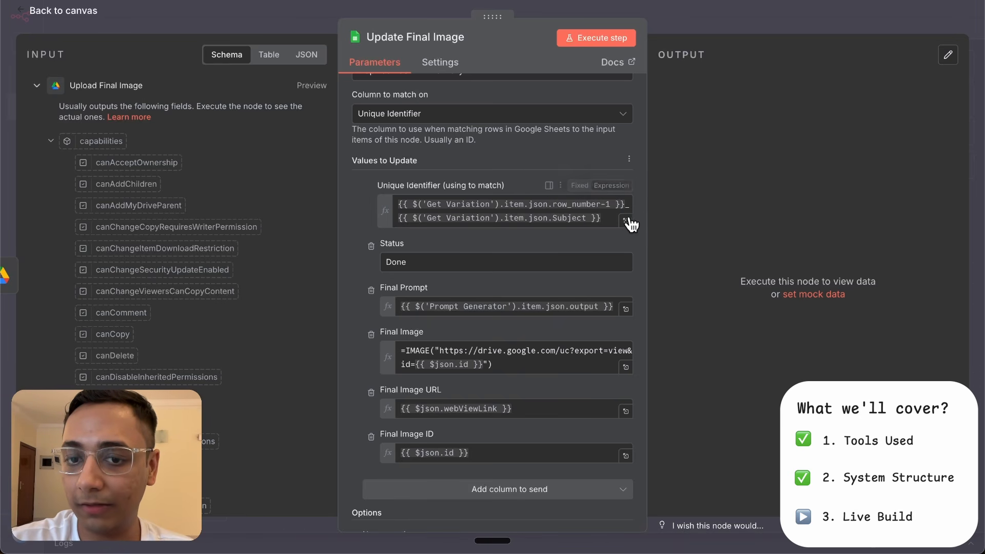
scroll(521, 229, down, 1)
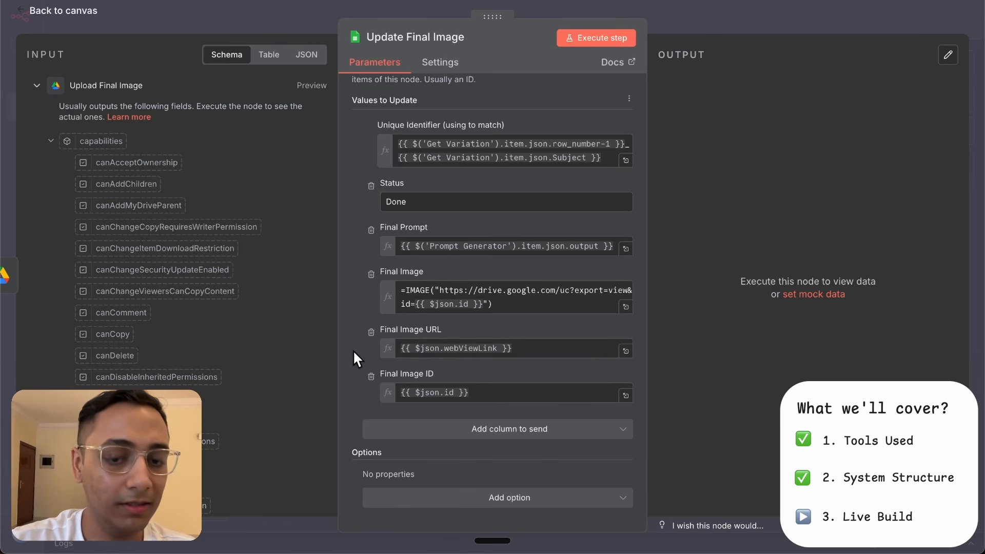
scroll(478, 331, up, 7)
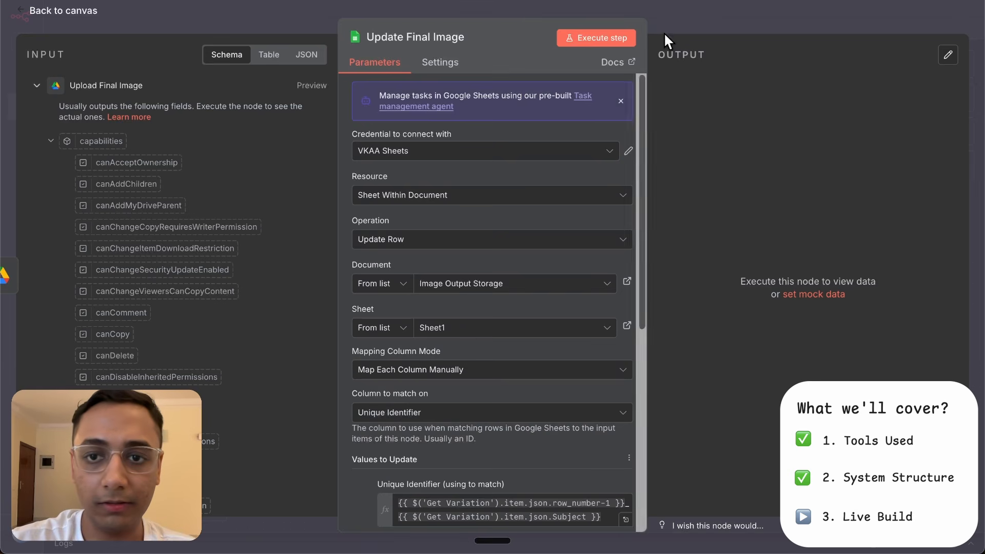
click(684, 7)
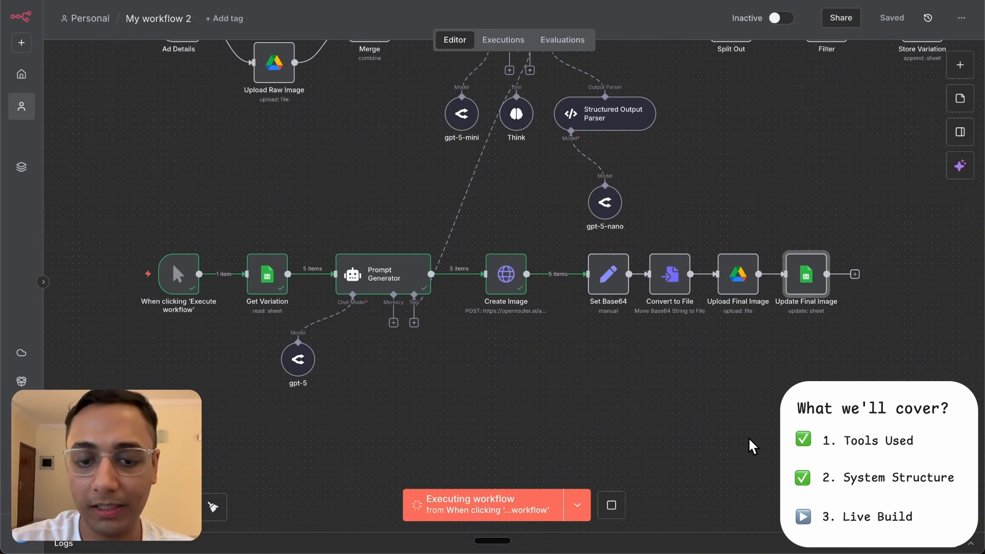
- Switch to the Image Output Storage spreadsheet, review the Final Image column and open the Final Image URL link in row 8
key(1)
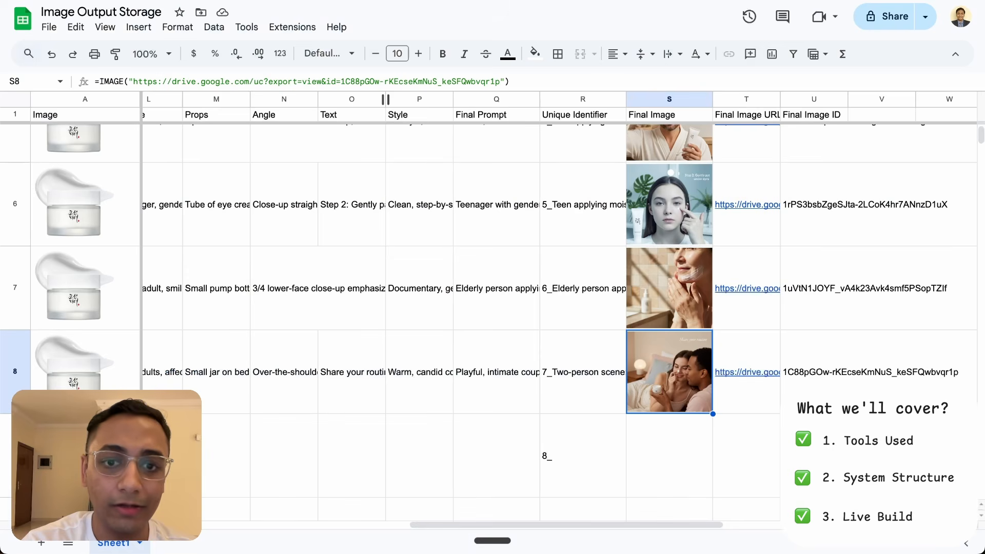
scroll(746, 411, up, 5)
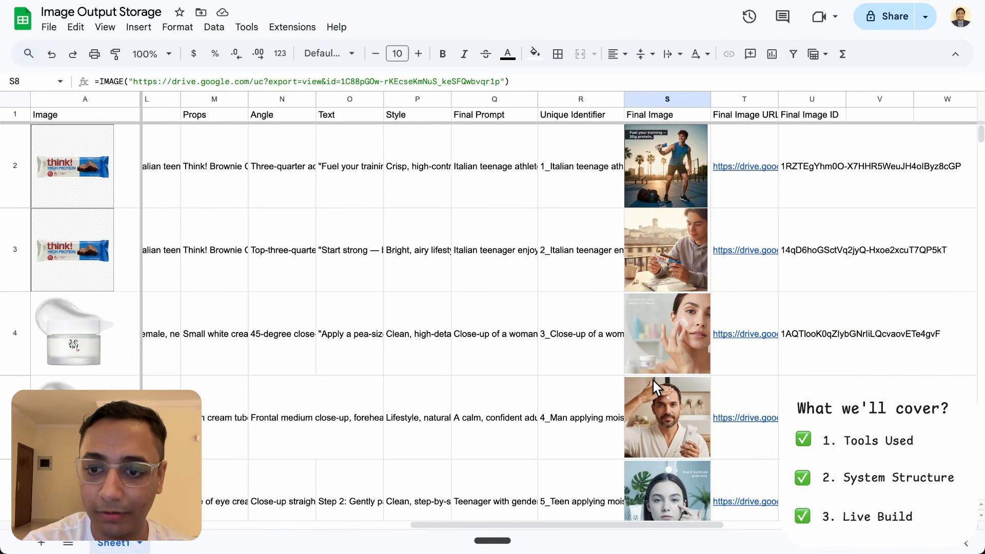
scroll(653, 381, right, 3)
scroll(654, 380, down, 1)
scroll(654, 380, right, 1)
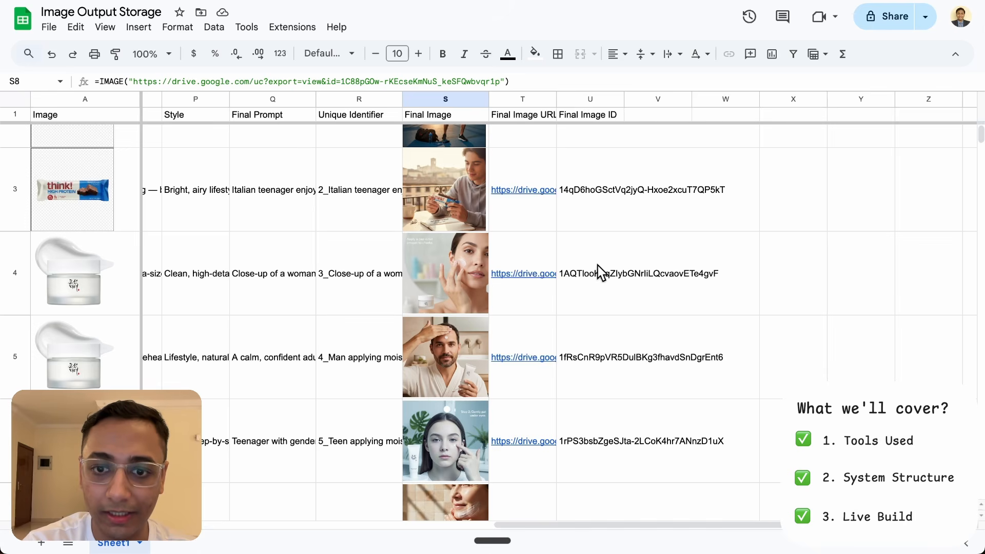
scroll(584, 326, down, 5)
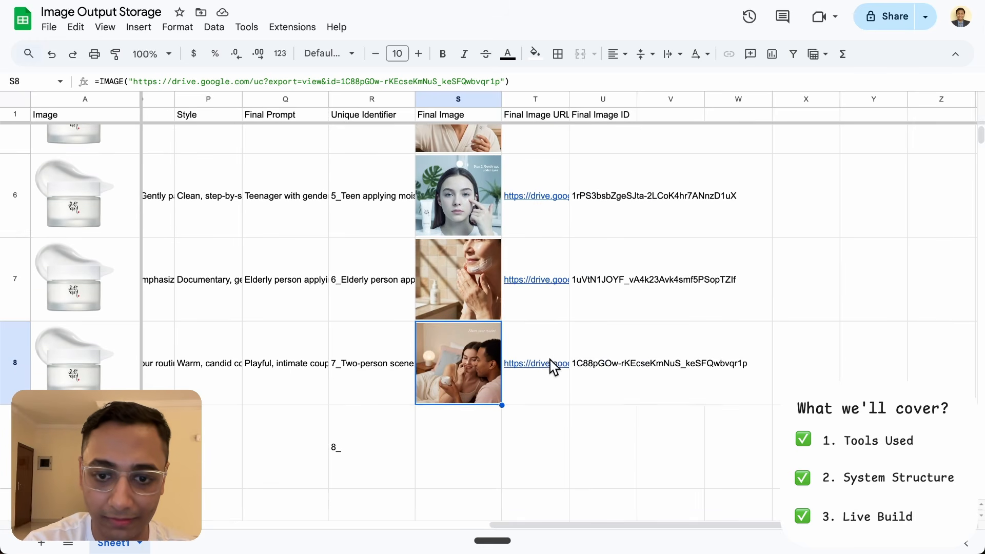
click(549, 362)
click(578, 378)
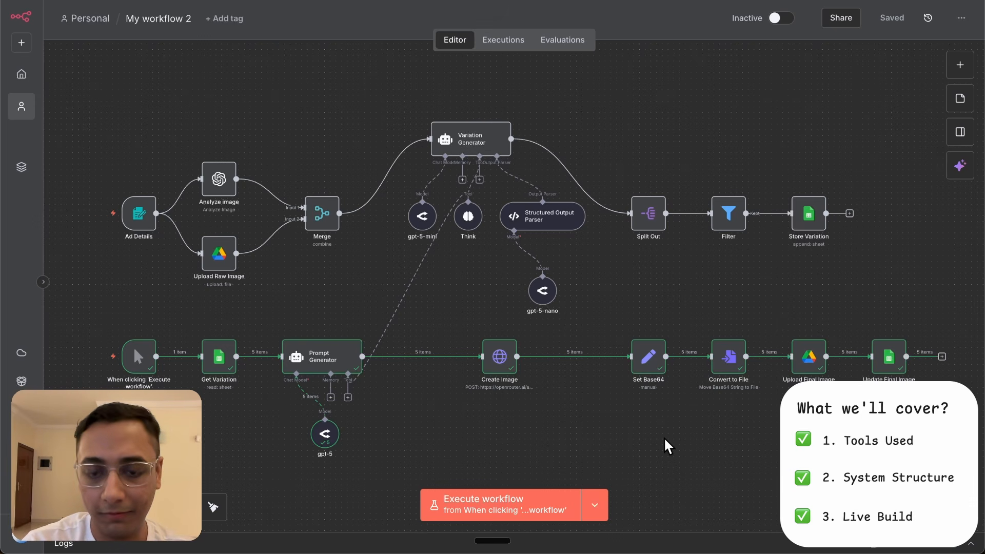
- Add the Batching option to the Create Image node with 1 item per batch and a 5000 ms batch interval
double_click(501, 358)
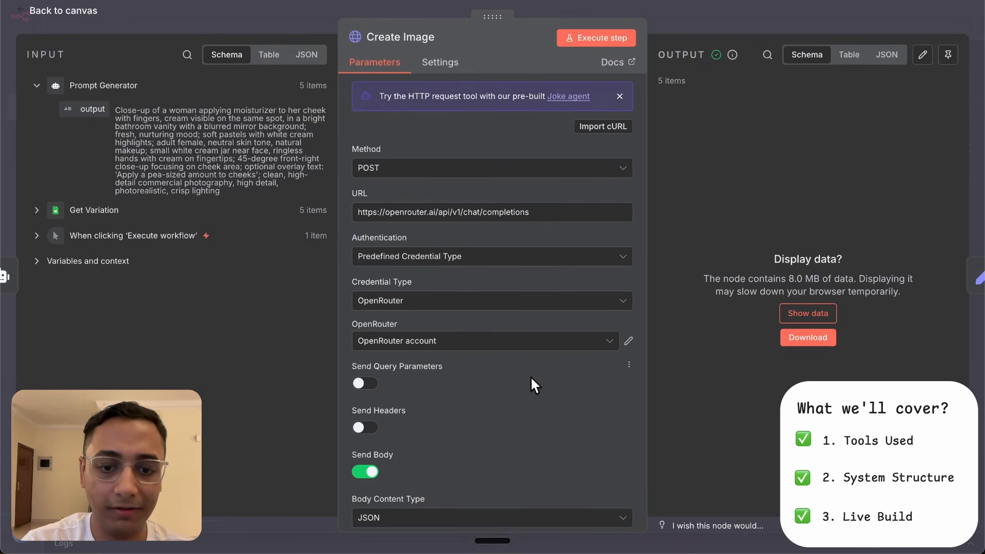
scroll(530, 376, down, 5)
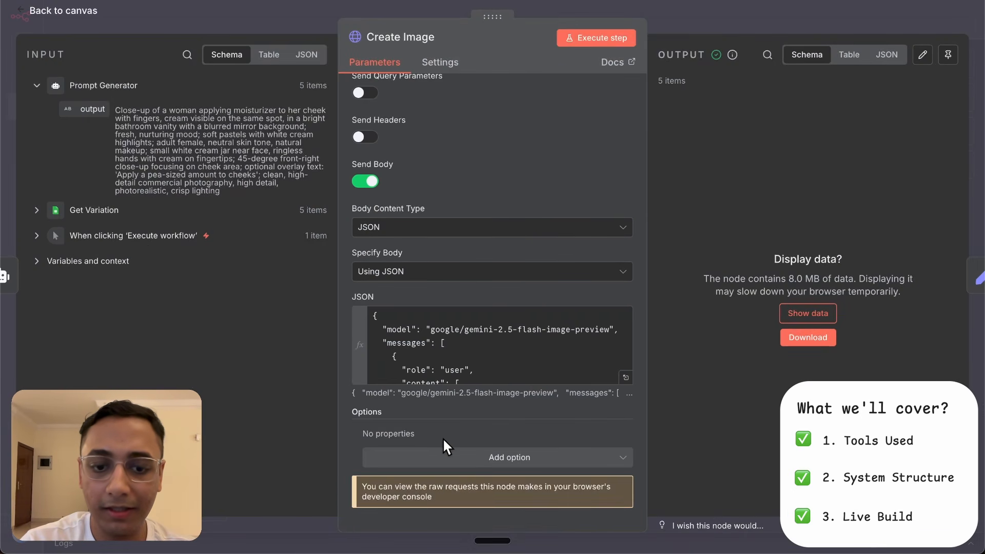
click(489, 458)
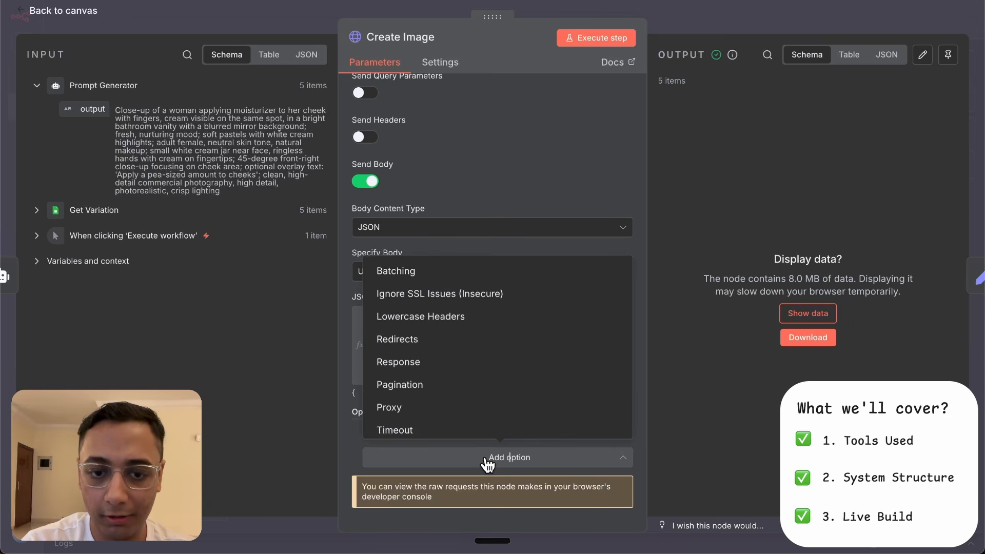
click(451, 270)
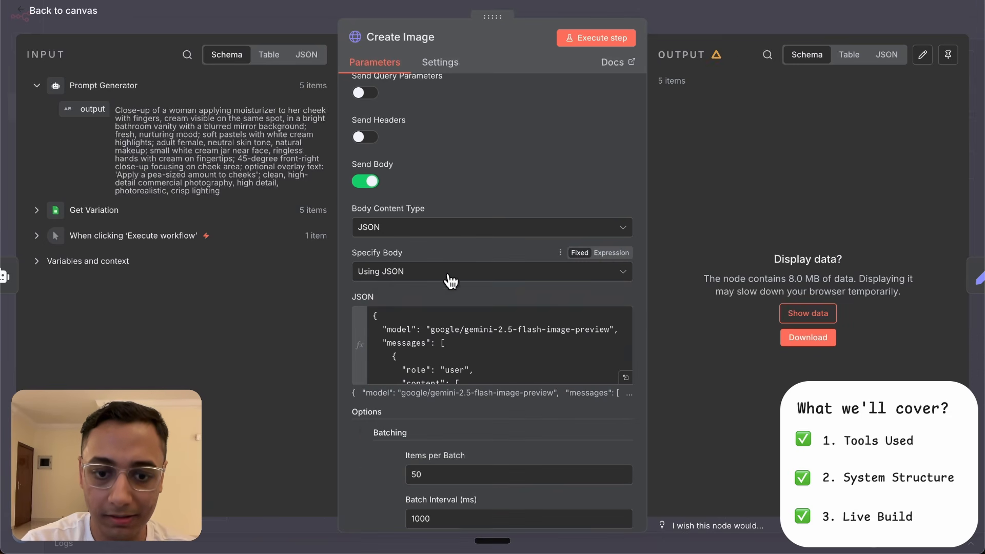
click(434, 474)
key(BackSpace)
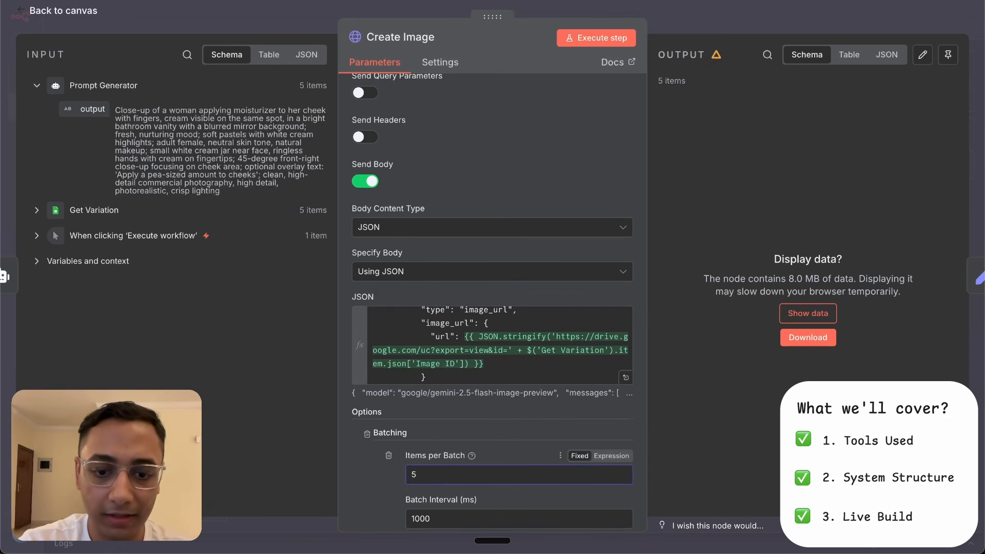
click(417, 518)
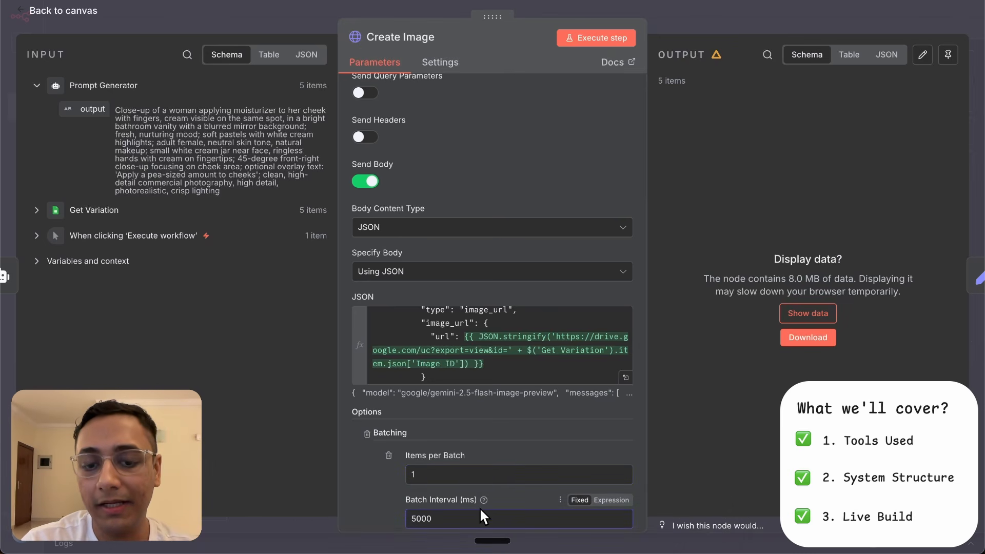
scroll(509, 435, down, 3)
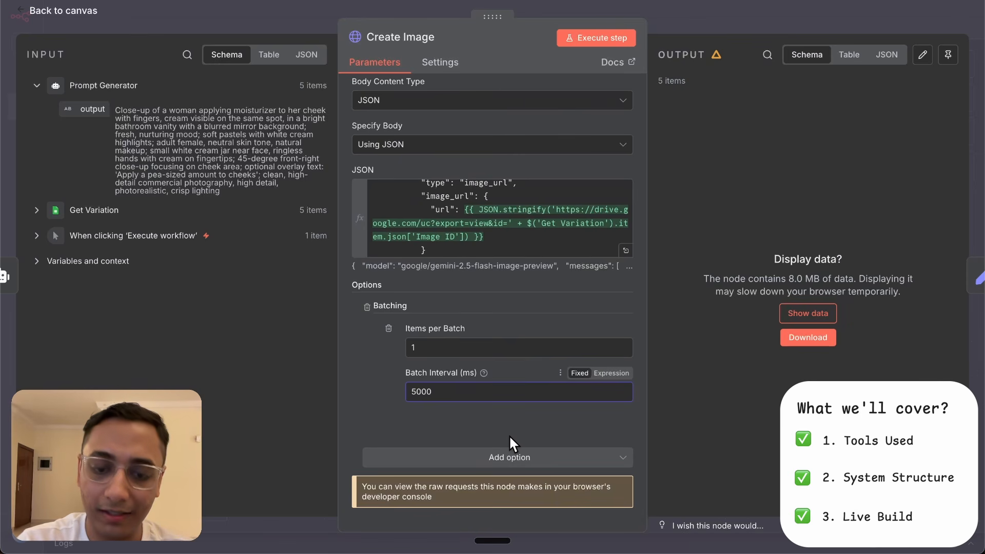
- Enable Always Output Data on the Create Image node and set On Error to Continue (using error output)
click(443, 65)
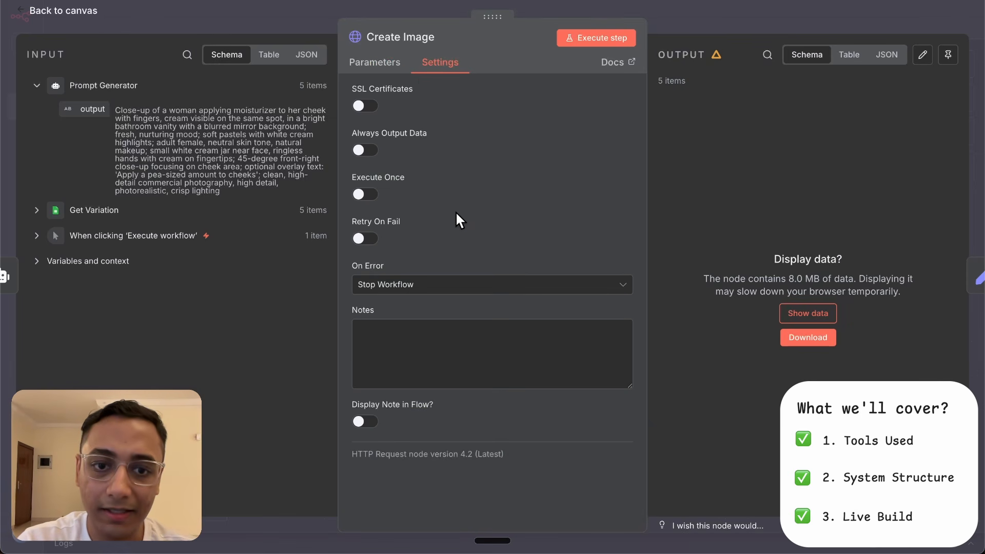
click(367, 151)
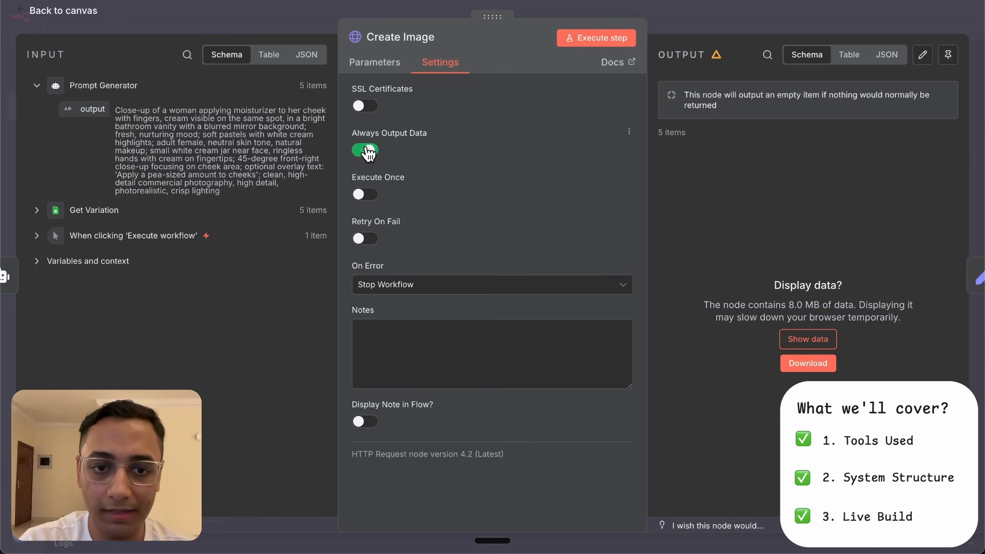
click(526, 290)
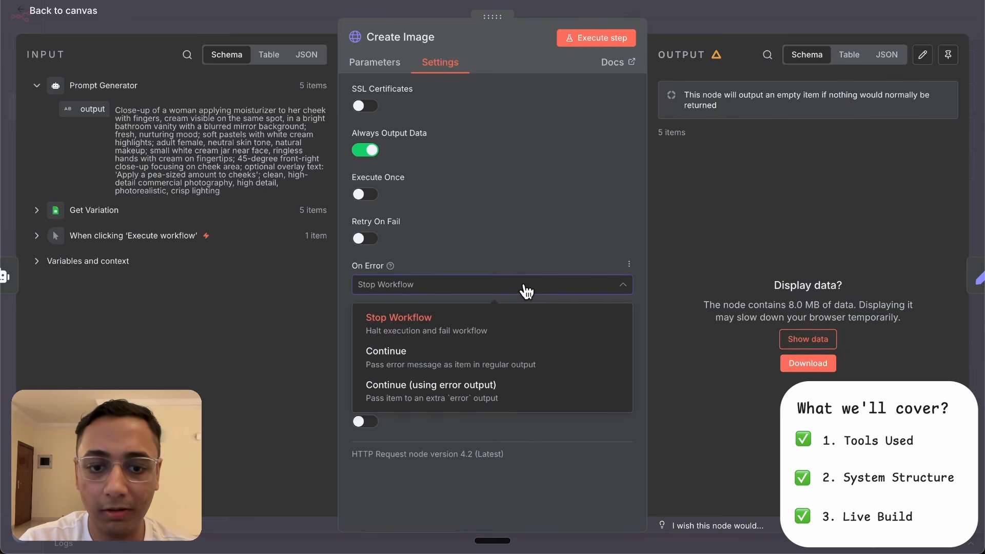
click(491, 393)
key(Escape)
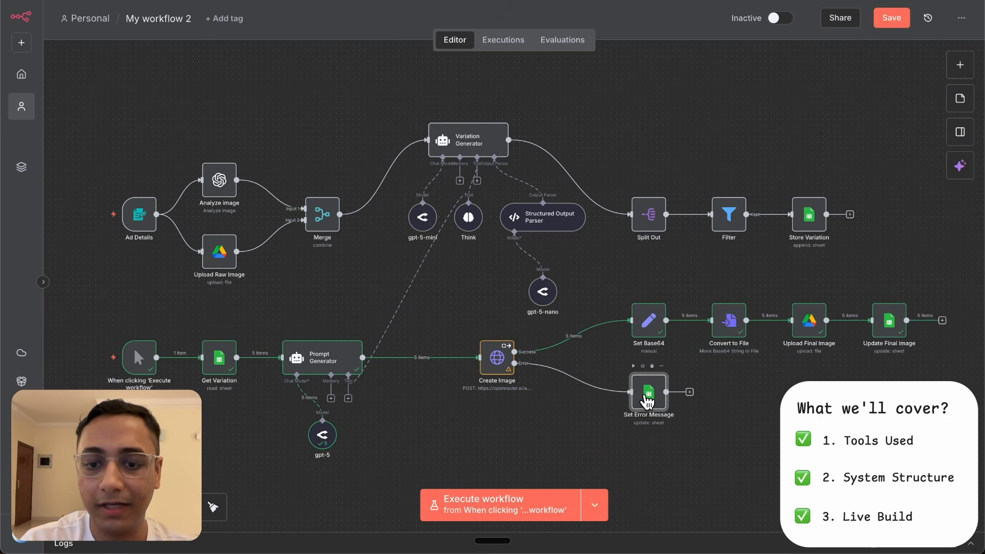
- Review the Set Error Message node's document, match column and values to update, and save the workflow
double_click(648, 394)
scroll(467, 207, down, 3)
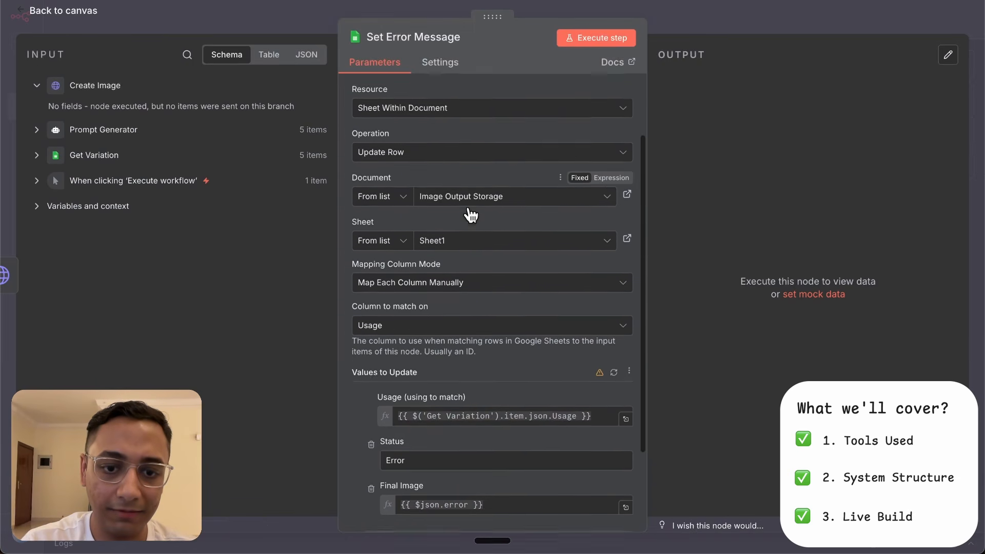
scroll(482, 292, down, 2)
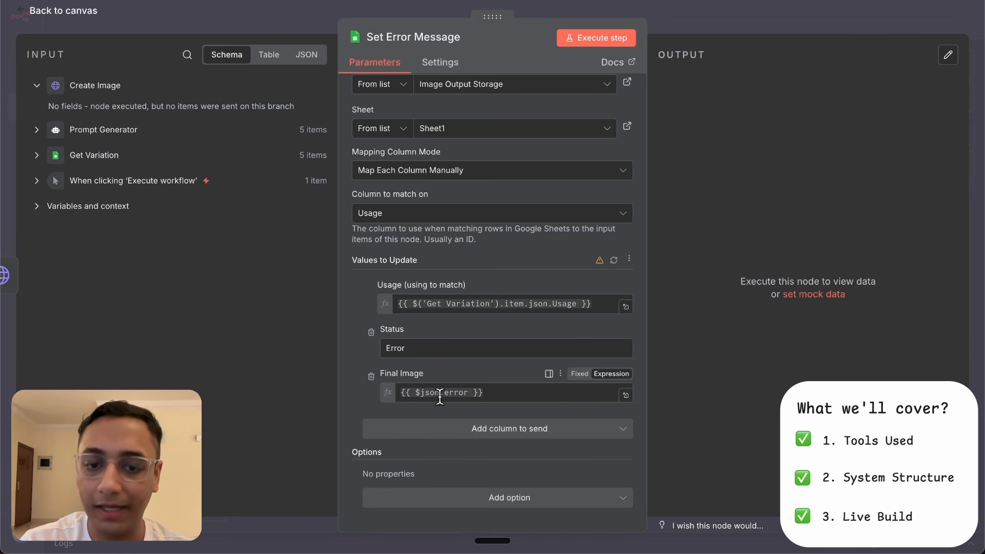
click(709, 21)
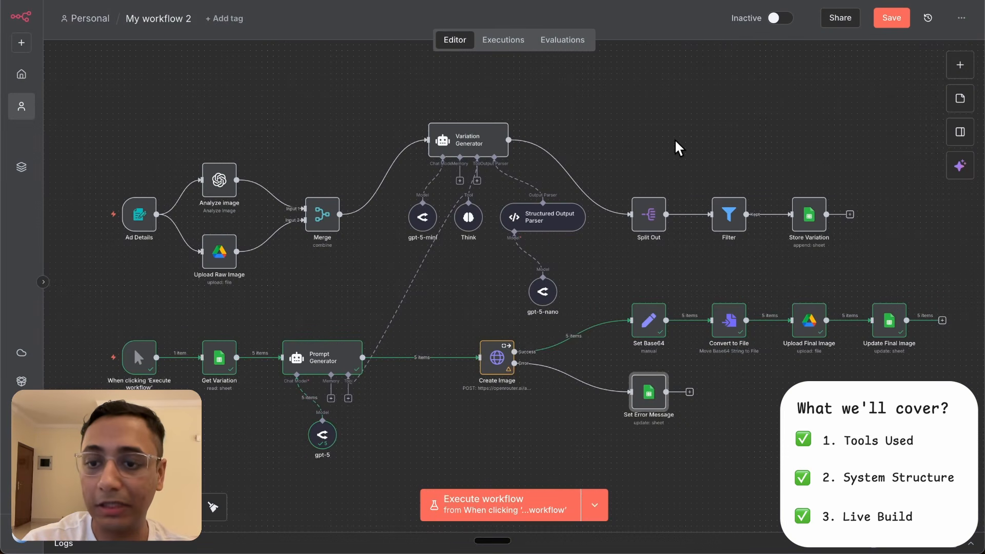
key(ctrl+s)
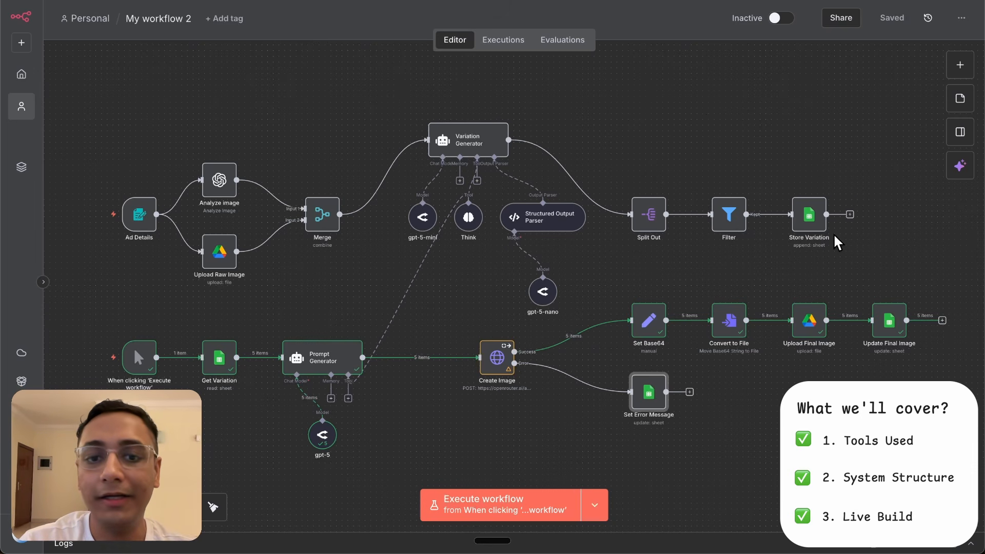
- Convert the nodes from Prompt Generator through Update Final Image and Set Error Message into a sub-workflow named My Sub-workflow
mouse_move(819, 220)
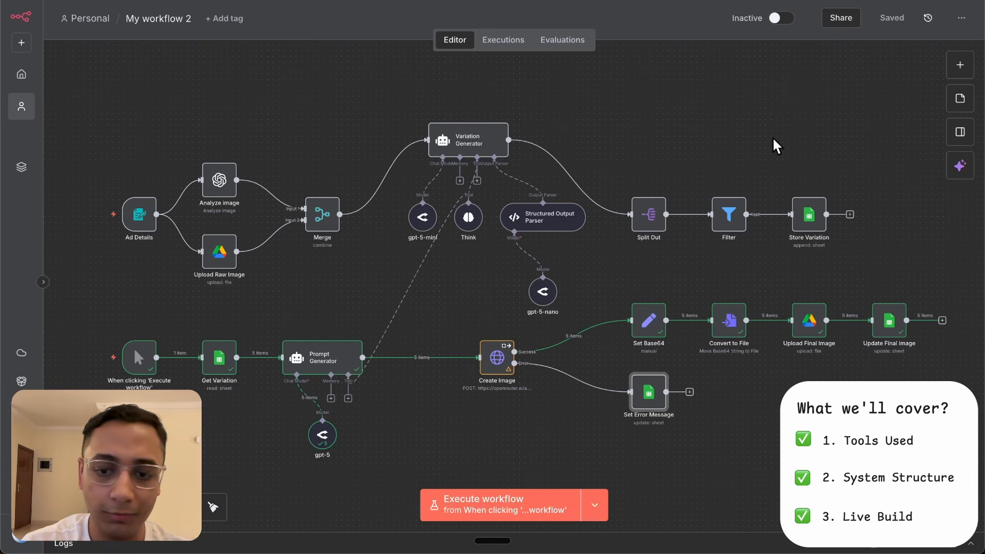
drag(254, 290, 980, 501)
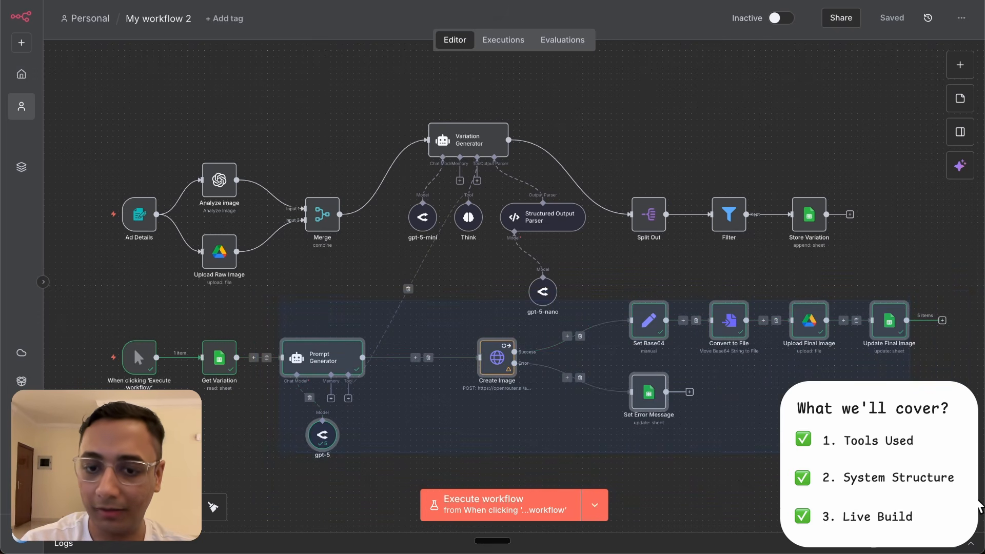
right_click(494, 353)
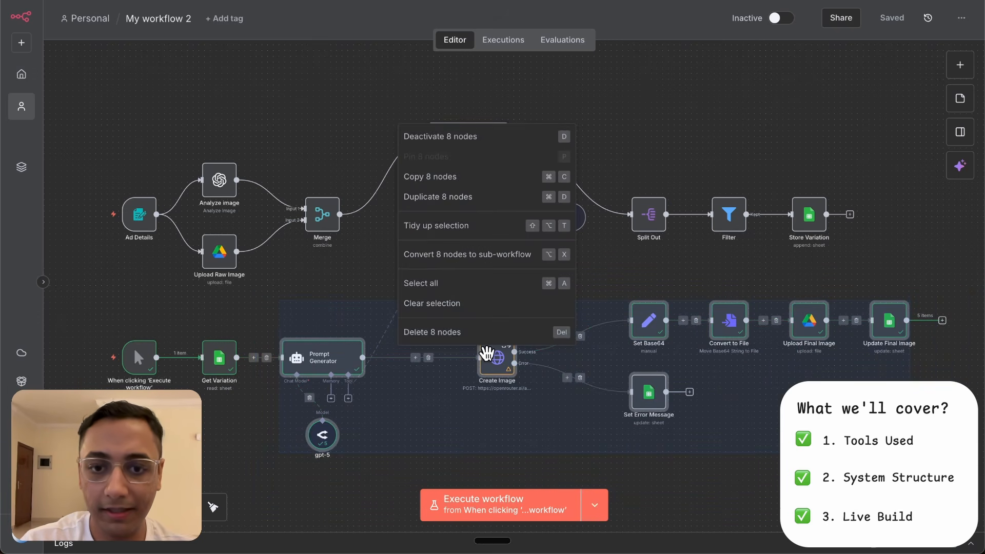
click(489, 260)
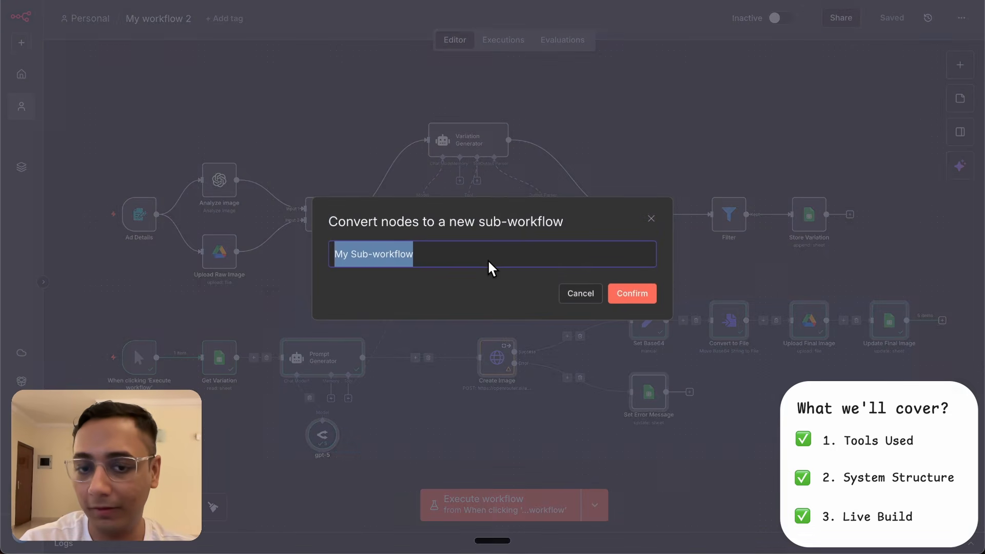
click(627, 293)
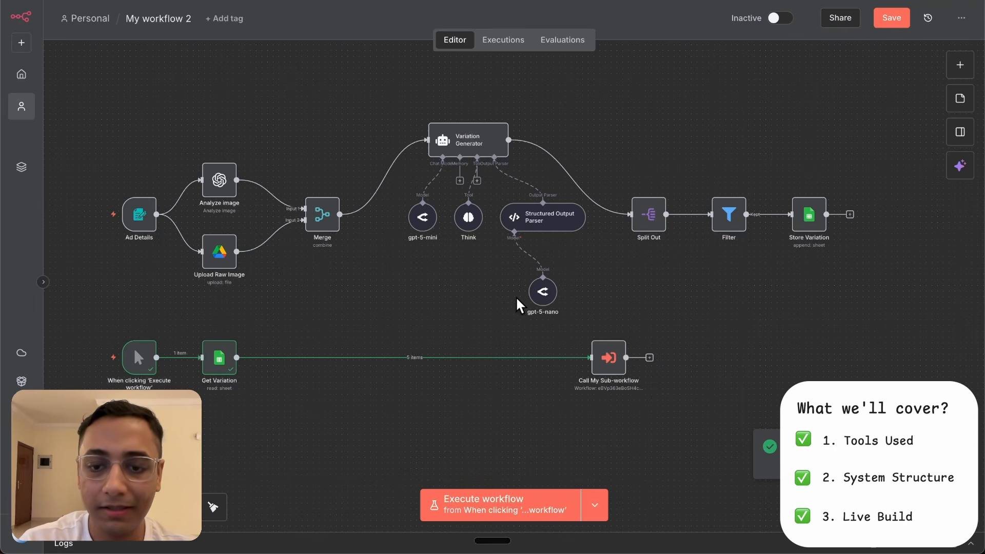
- Review the inputs of the Call My Sub-workflow node and set its mode to Run once for each item
double_click(608, 351)
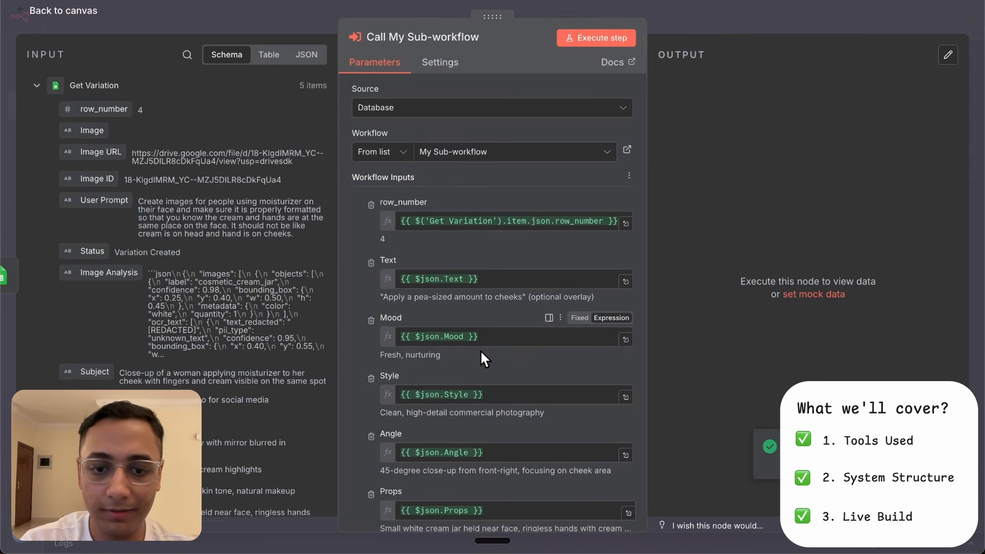
scroll(480, 350, down, 6)
scroll(481, 350, down, 4)
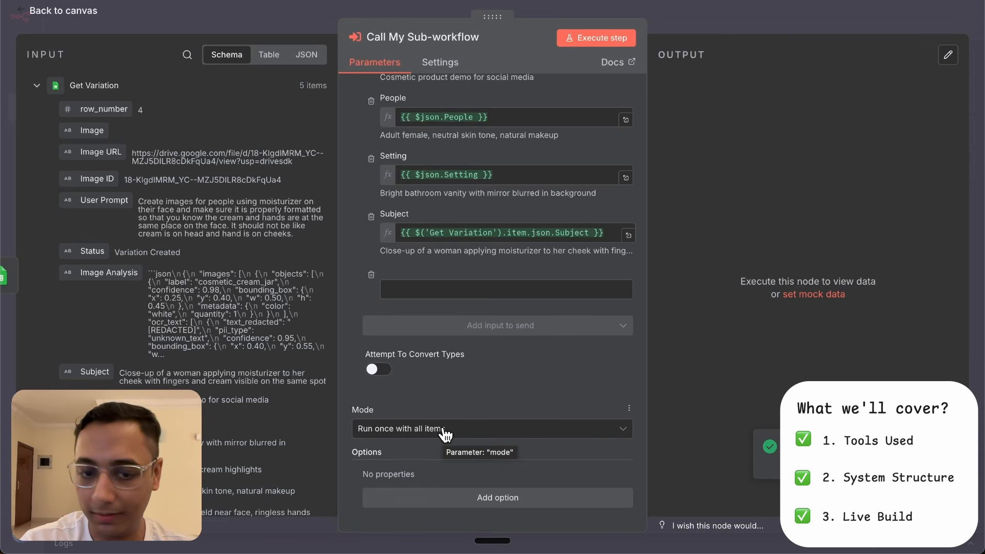
click(476, 430)
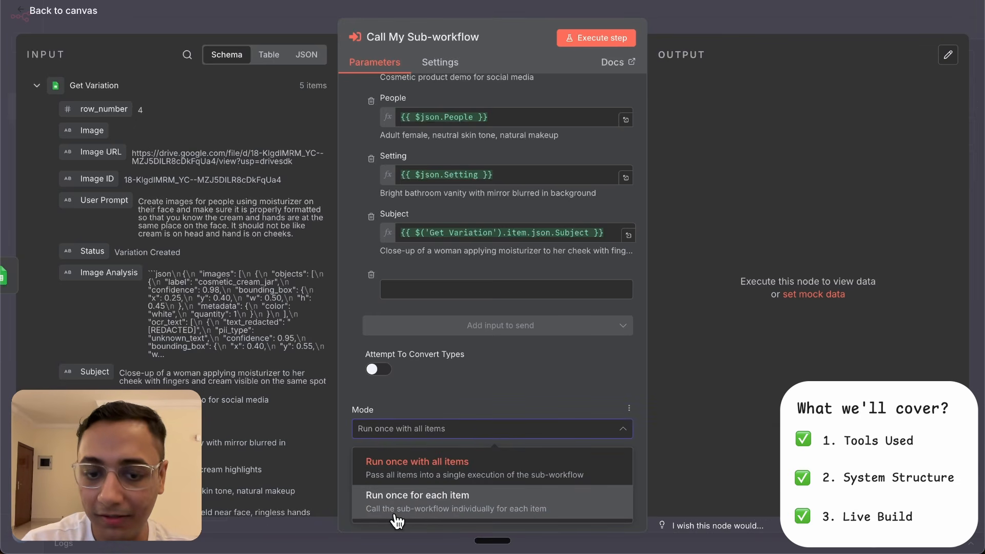
click(482, 518)
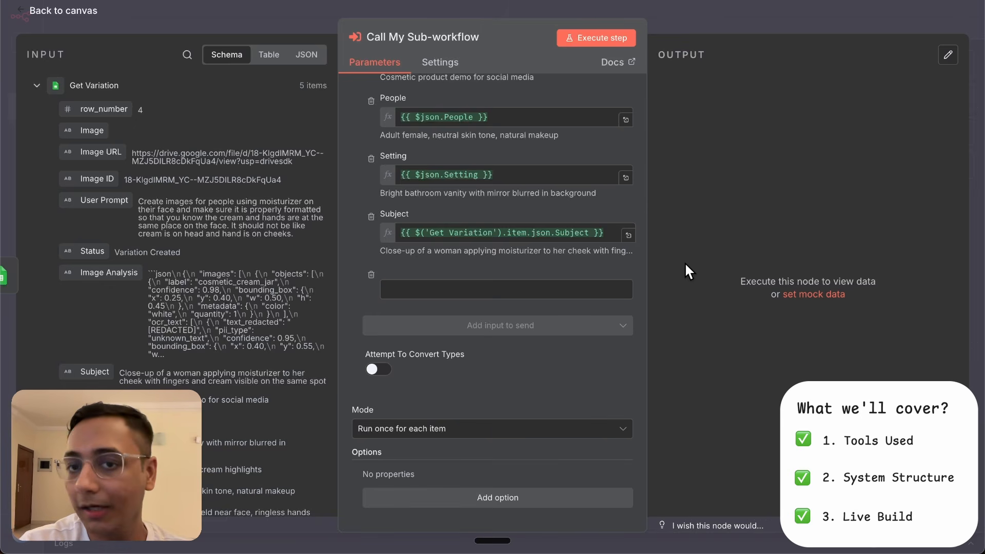
- Return to the canvas and undo the sub-workflow conversion to restore the original image generation nodes
click(666, 11)
key(ctrl+z)
key(ctrl+z)
key(ctrl+z)
key(ctrl+z)
key(ctrl+z)
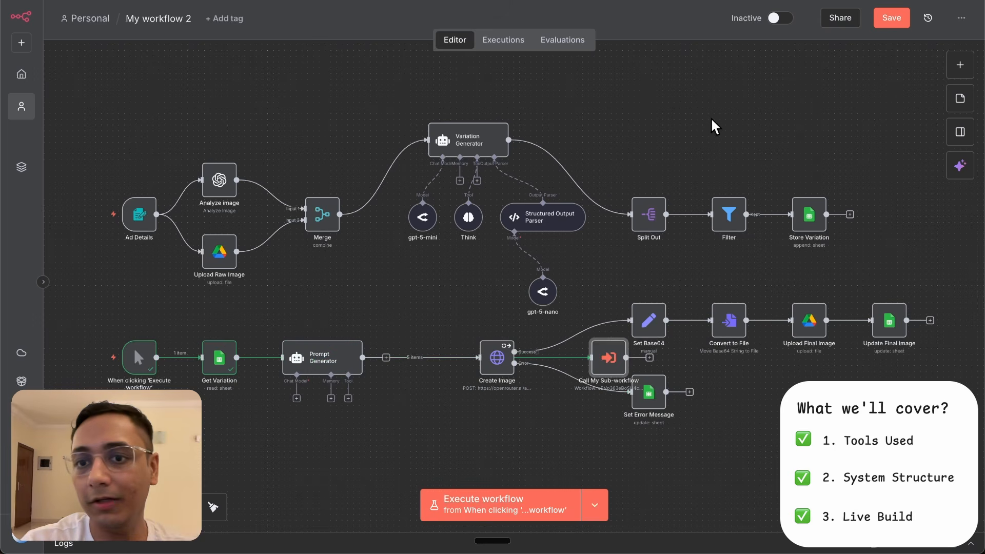
- Activate the workflow, dismiss the activation notice and deactivate the workflow again
click(779, 20)
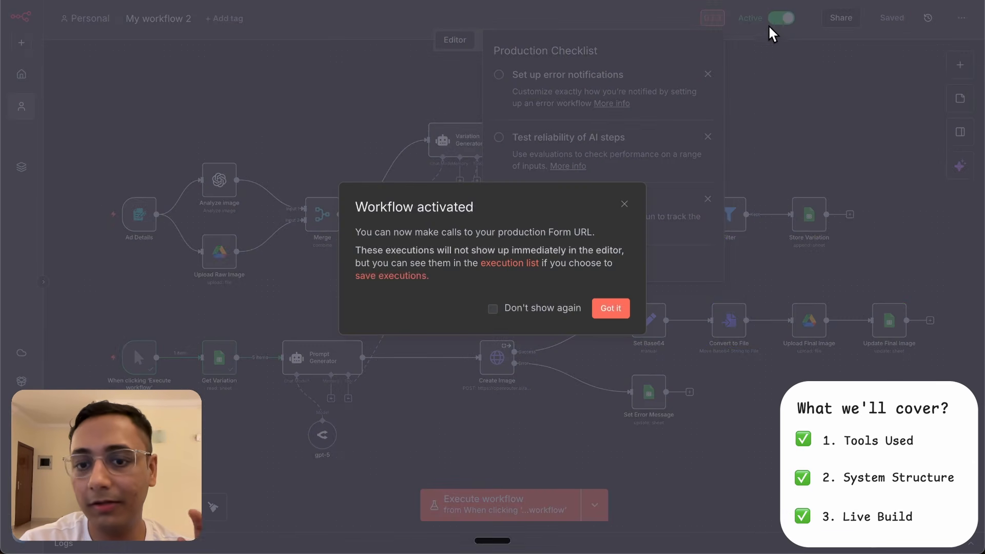
click(615, 304)
click(805, 19)
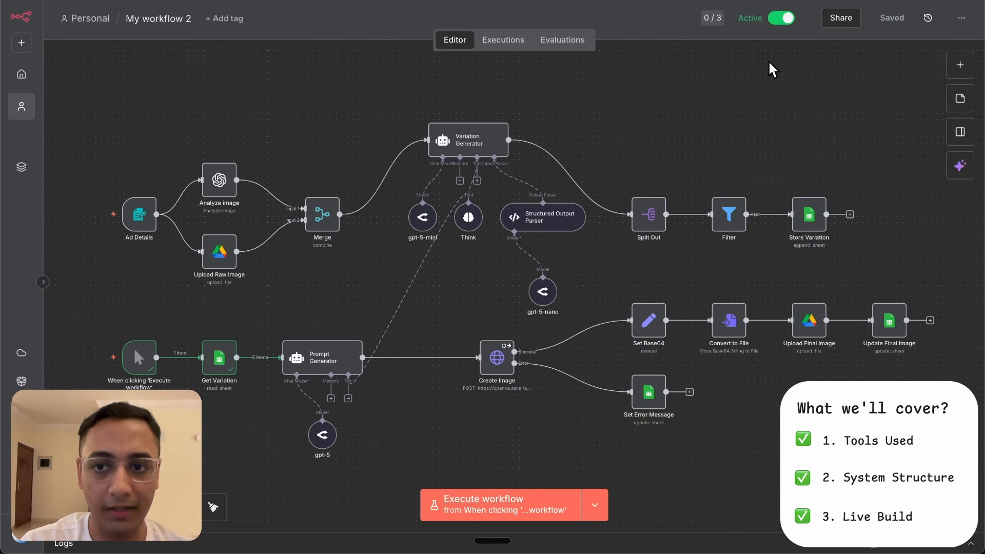
click(783, 21)
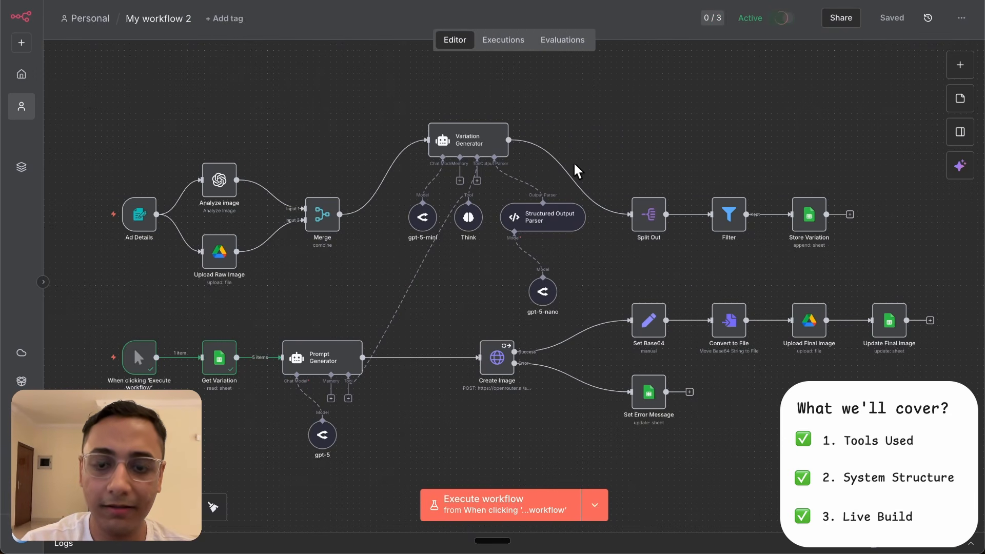
- Examine the full JSON example of the Structured Output Parser from variation1 to variation10, and return to the canvas
double_click(529, 217)
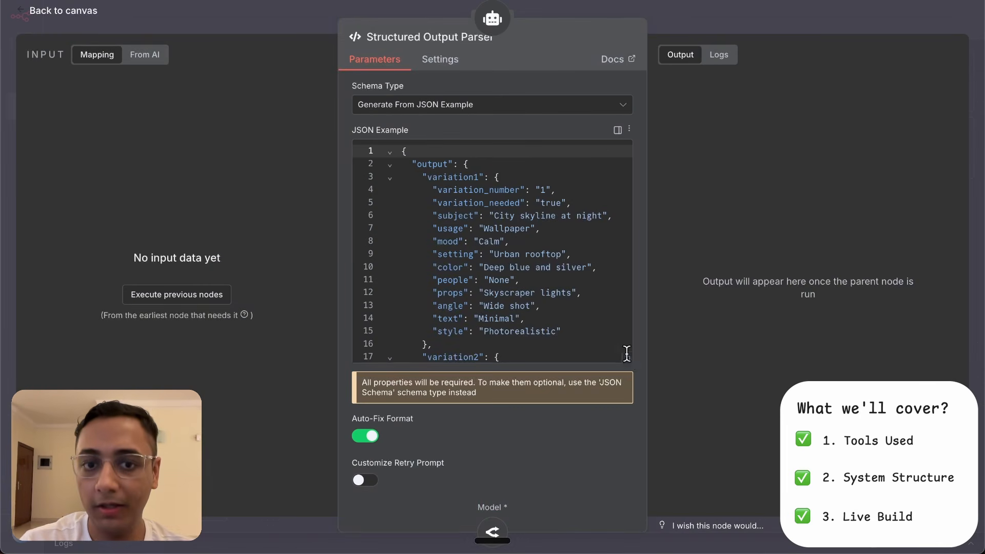
click(627, 355)
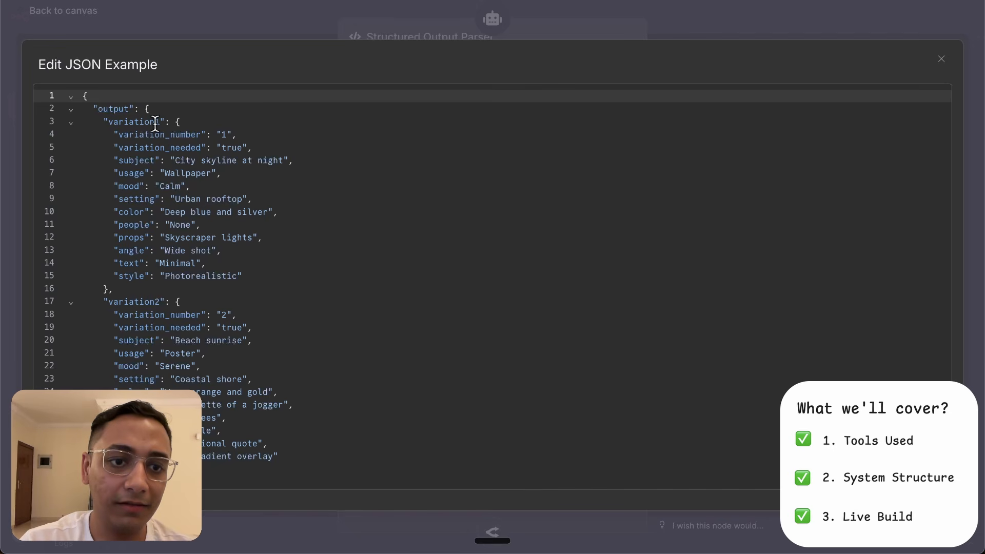
scroll(160, 302, down, 20)
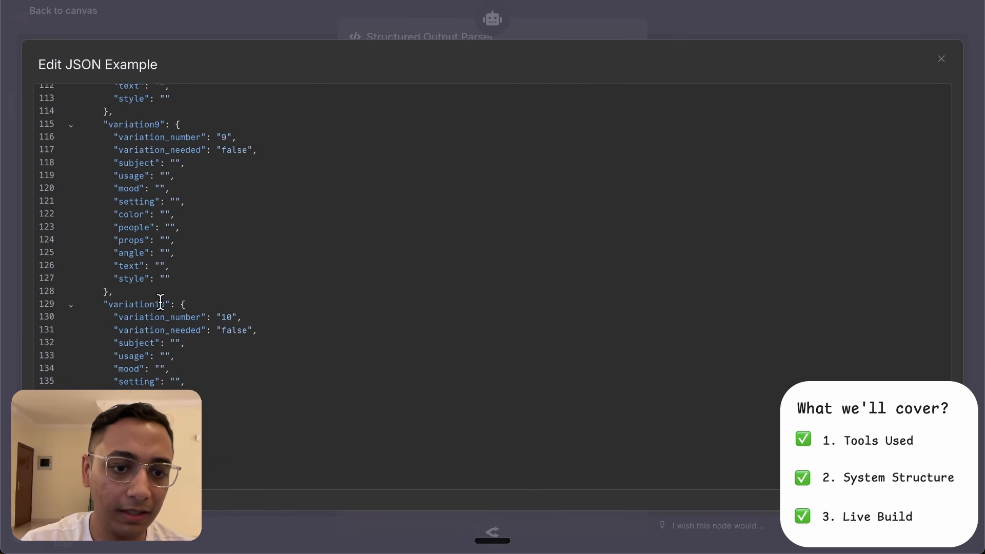
scroll(160, 301, down, 1)
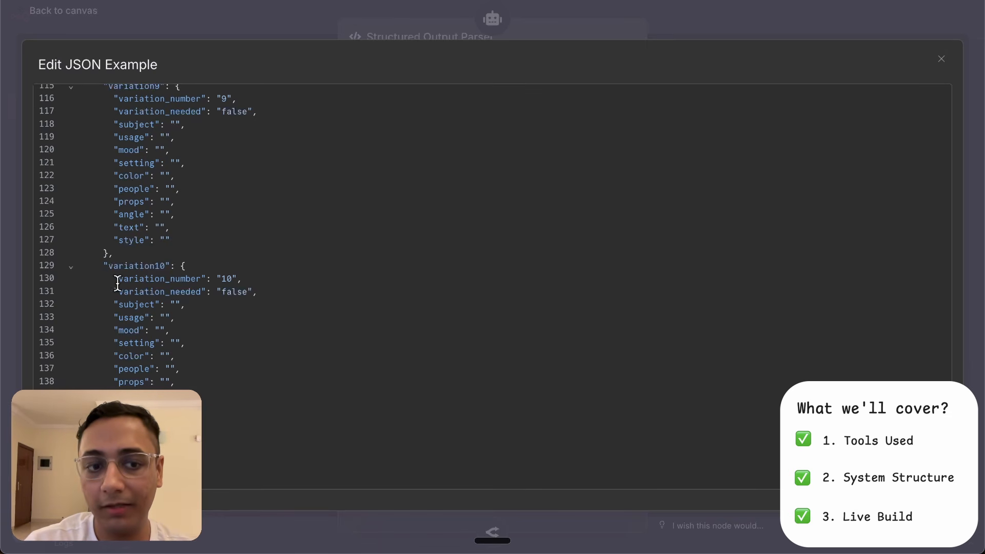
click(656, 15)
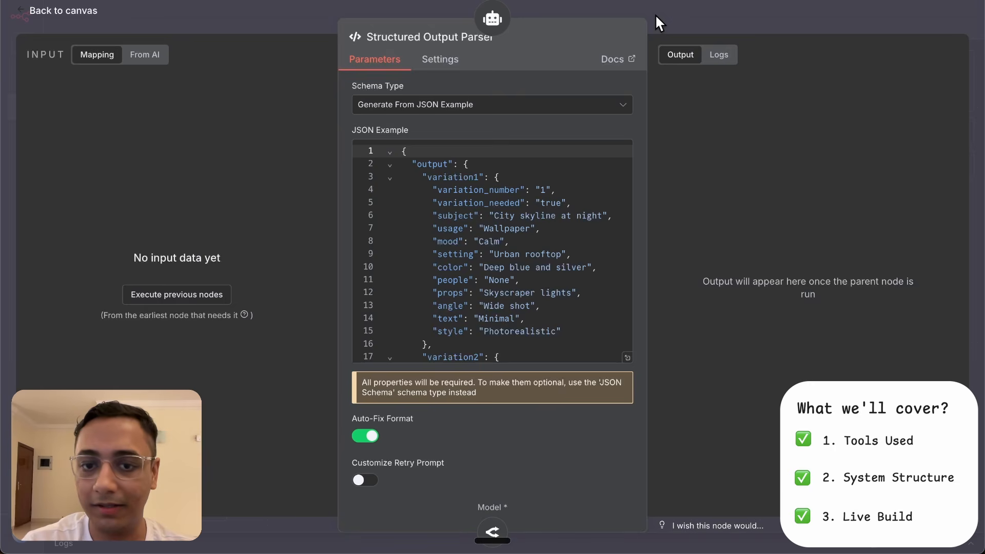
click(655, 14)
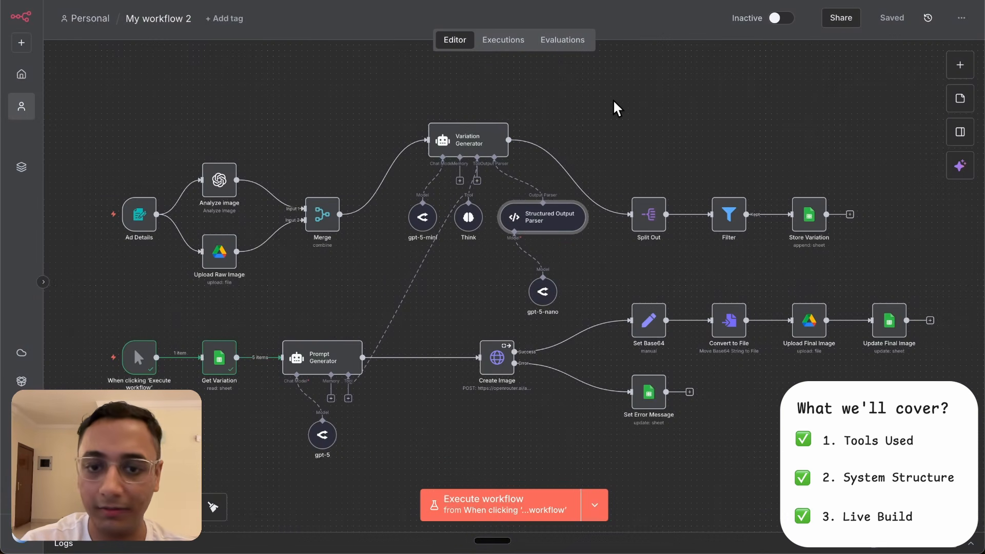
- Open the Variation Generator's system message in the expanded expression editor and review its inputs and JSON schema
double_click(488, 146)
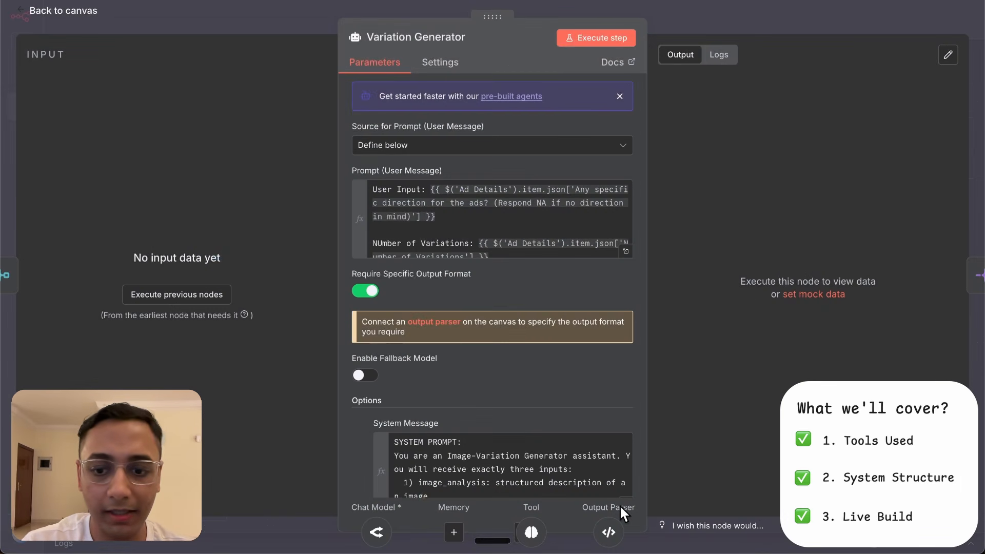
scroll(596, 403, down, 2)
click(626, 430)
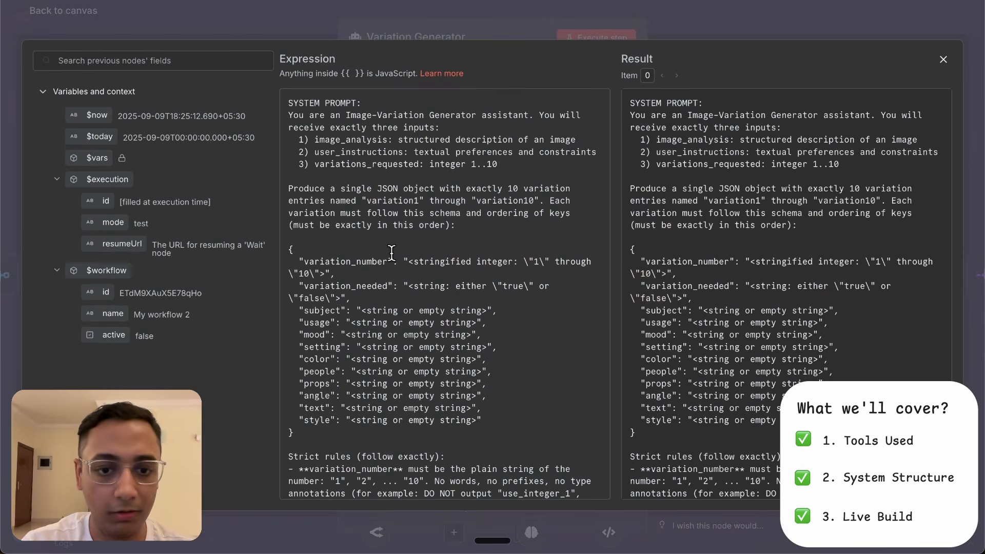
scroll(387, 241, down, 1)
scroll(380, 226, up, 1)
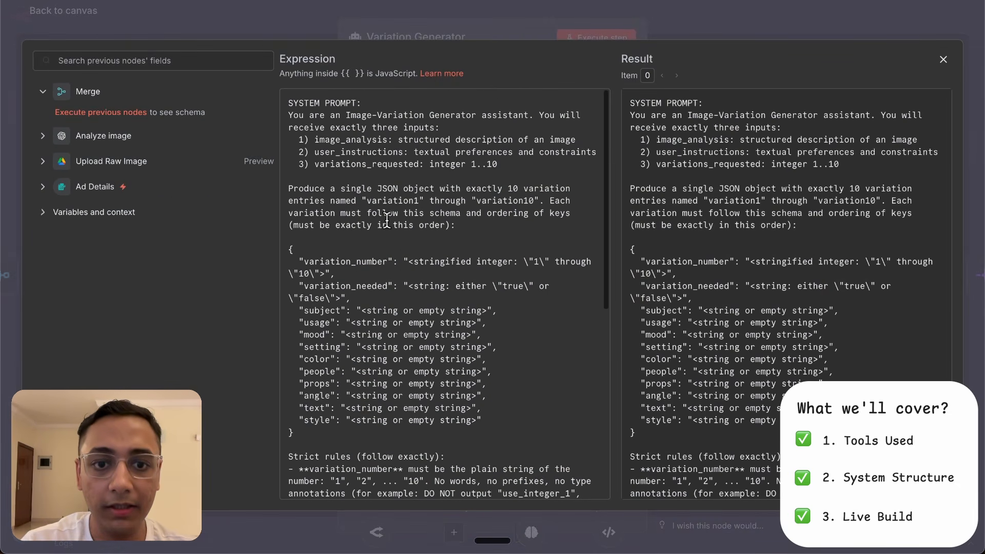
- Try extending the variations_requested range in the system prompt by adding 00 after the 10, and remove the addition
click(502, 167)
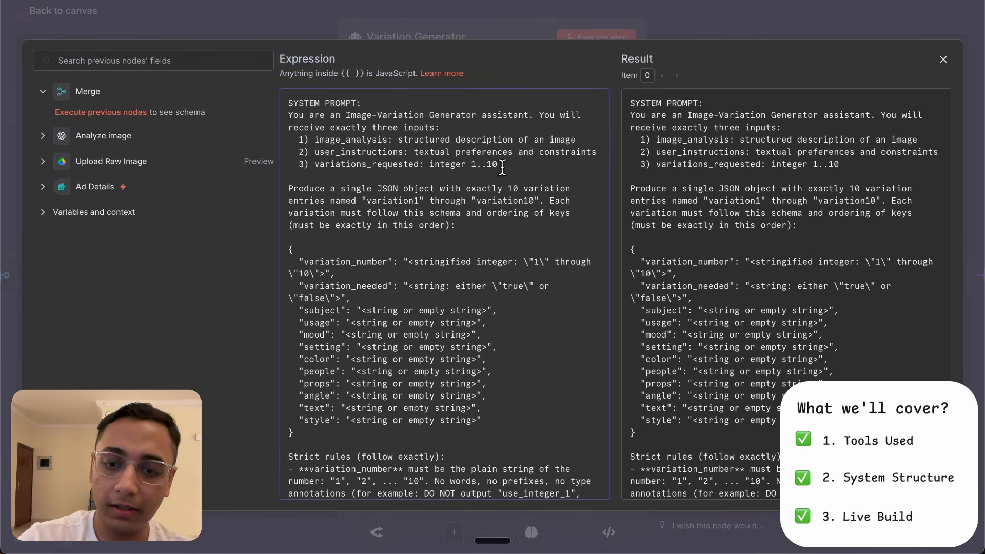
text(00)
key(BackSpace)
key(BackSpace)
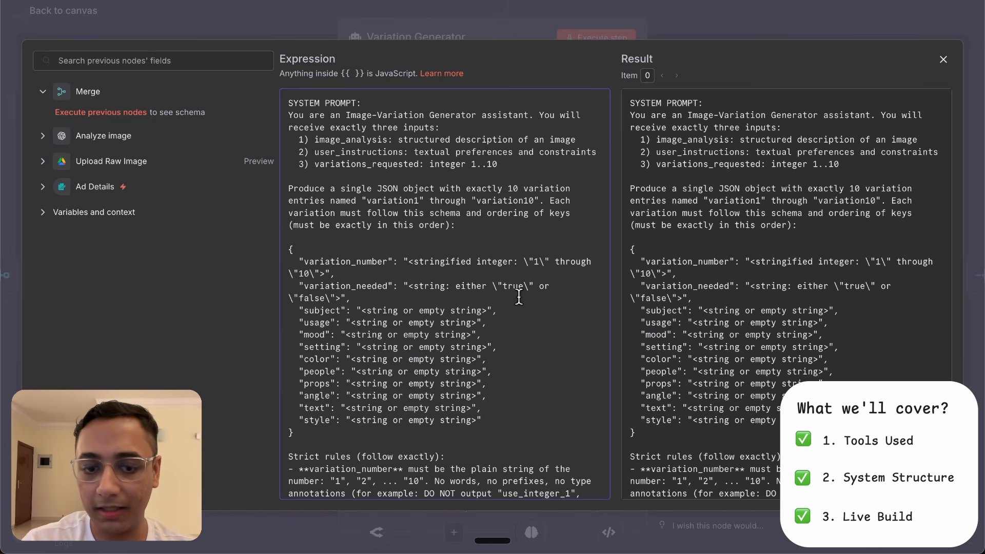
- Read the system prompt's strict rules through to the Think tool instruction, and return to the canvas
scroll(518, 302, down, 7)
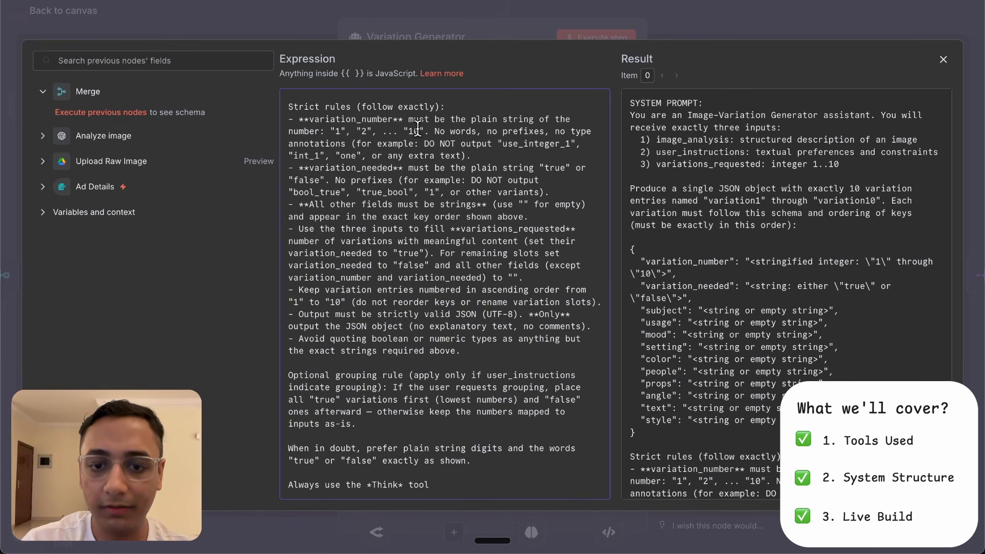
key(Escape)
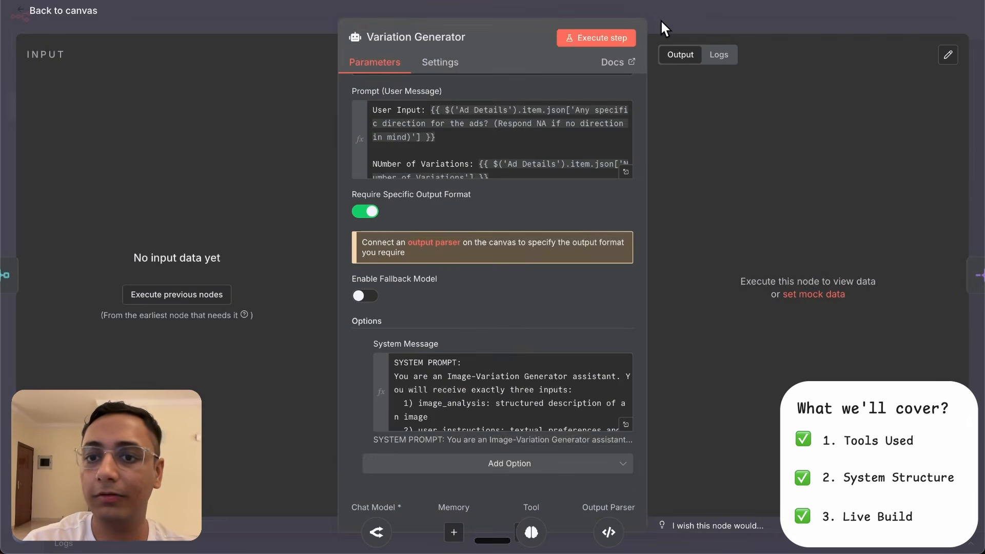
key(Escape)
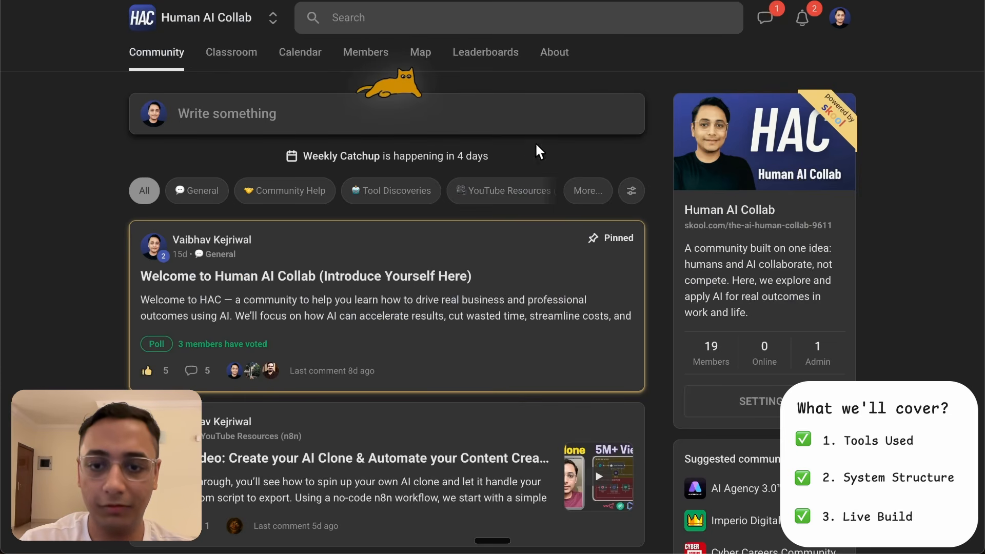
- In the Human AI Collab community on Skool, filter posts by YouTube Resources, view the AI Clone post's attached files and close it
click(484, 192)
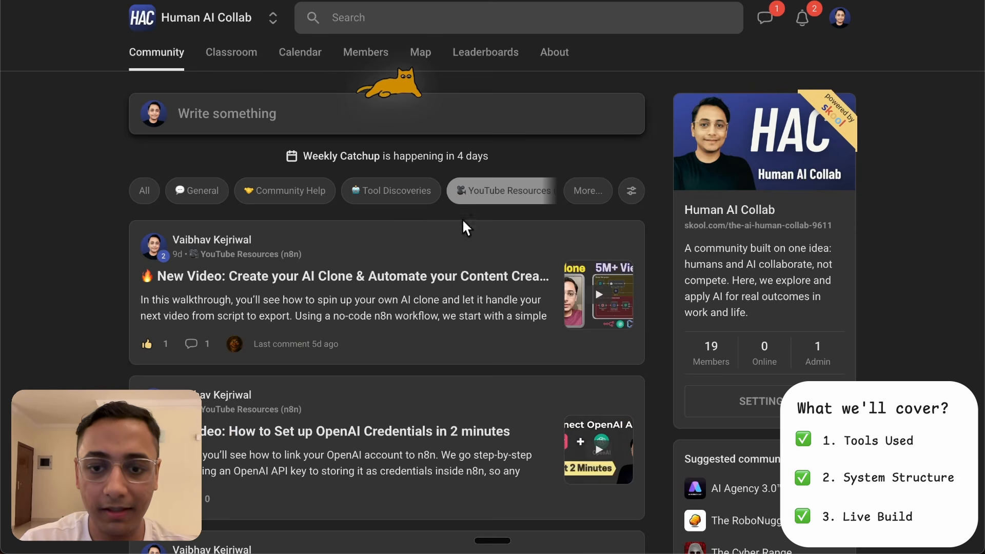
click(449, 263)
scroll(636, 197, down, 1)
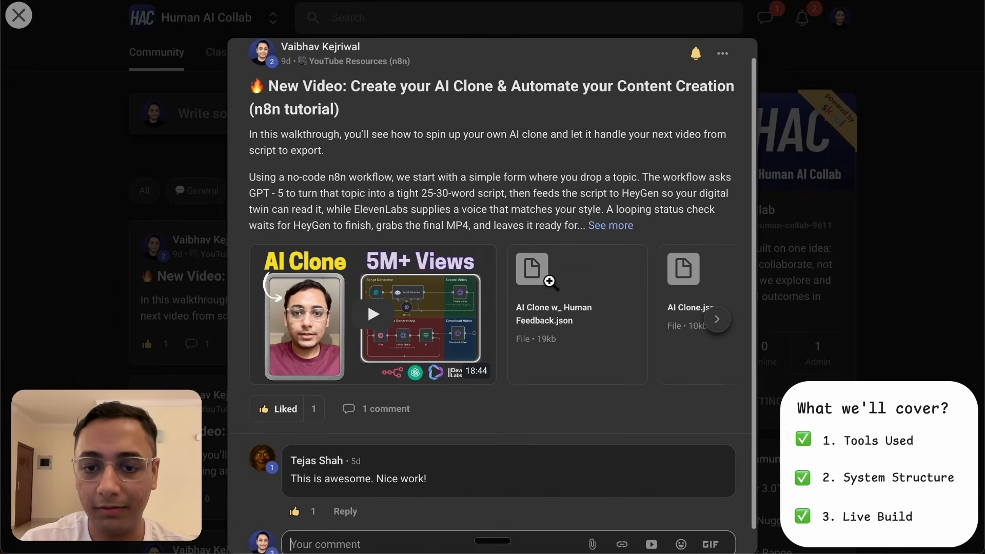
scroll(568, 308, right, 3)
scroll(493, 321, right, 1)
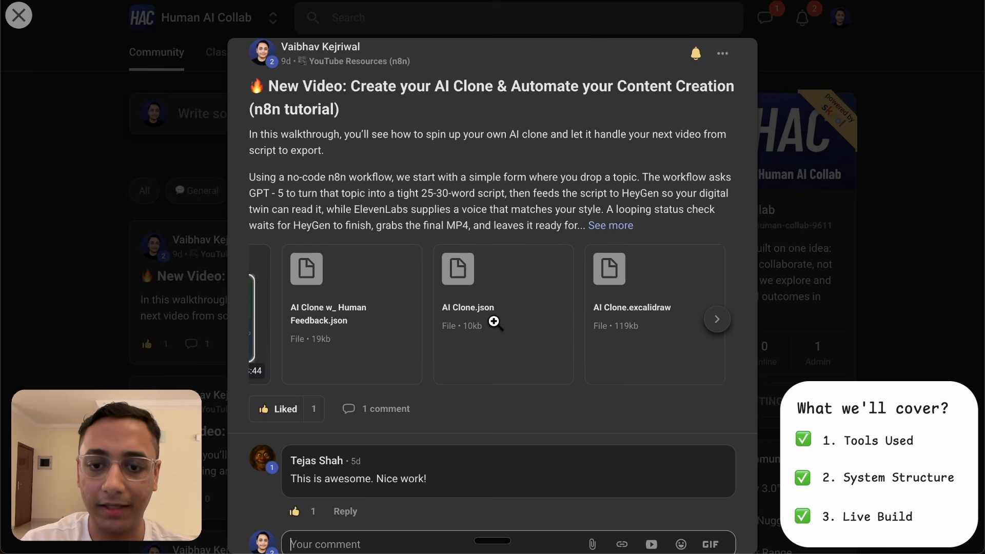
scroll(511, 298, left, 4)
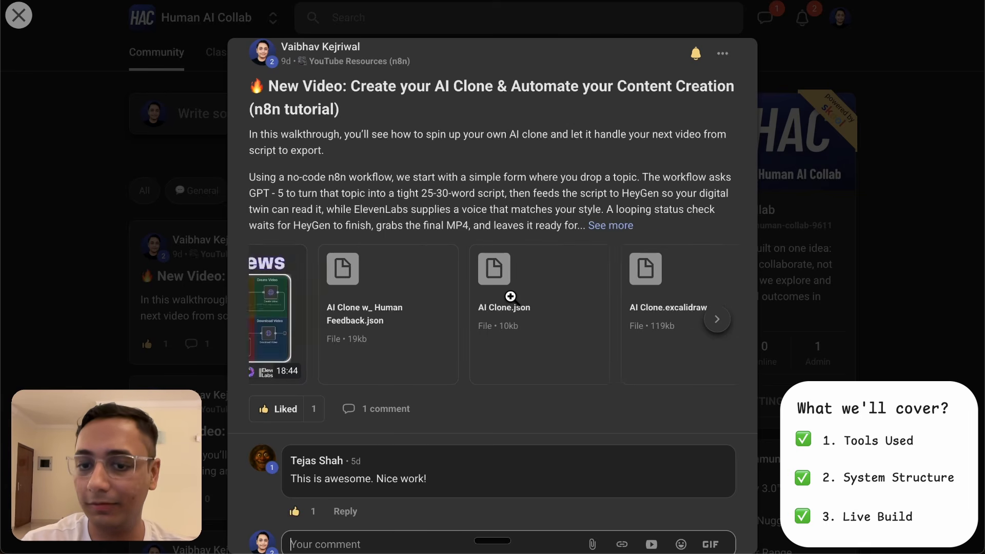
click(909, 155)
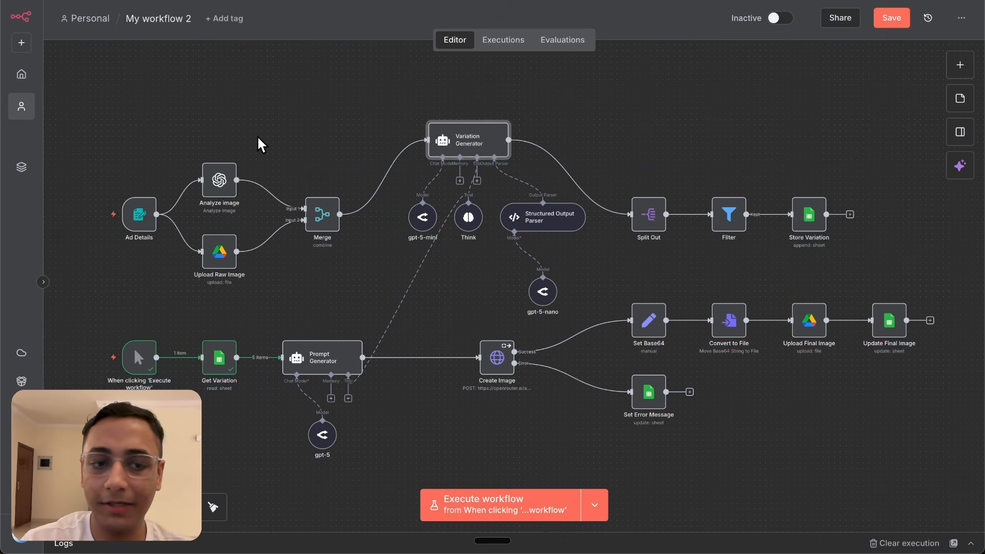
mouse_move(143, 213)
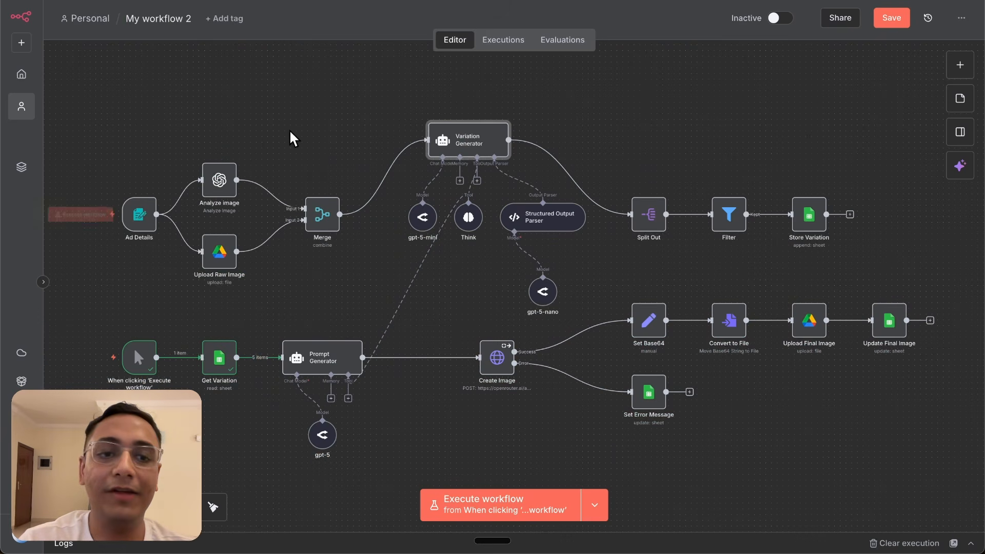